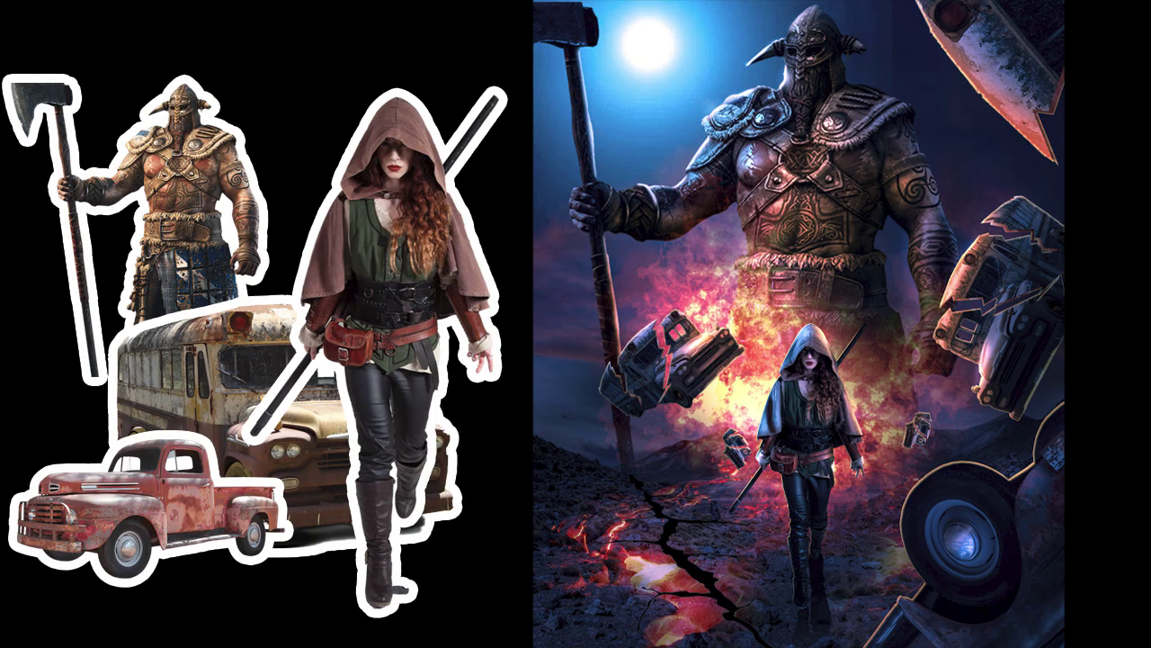
Fit the composite canvas to the window, showing the hooded woman's photo on Layer 15
key(ctrl+plus)
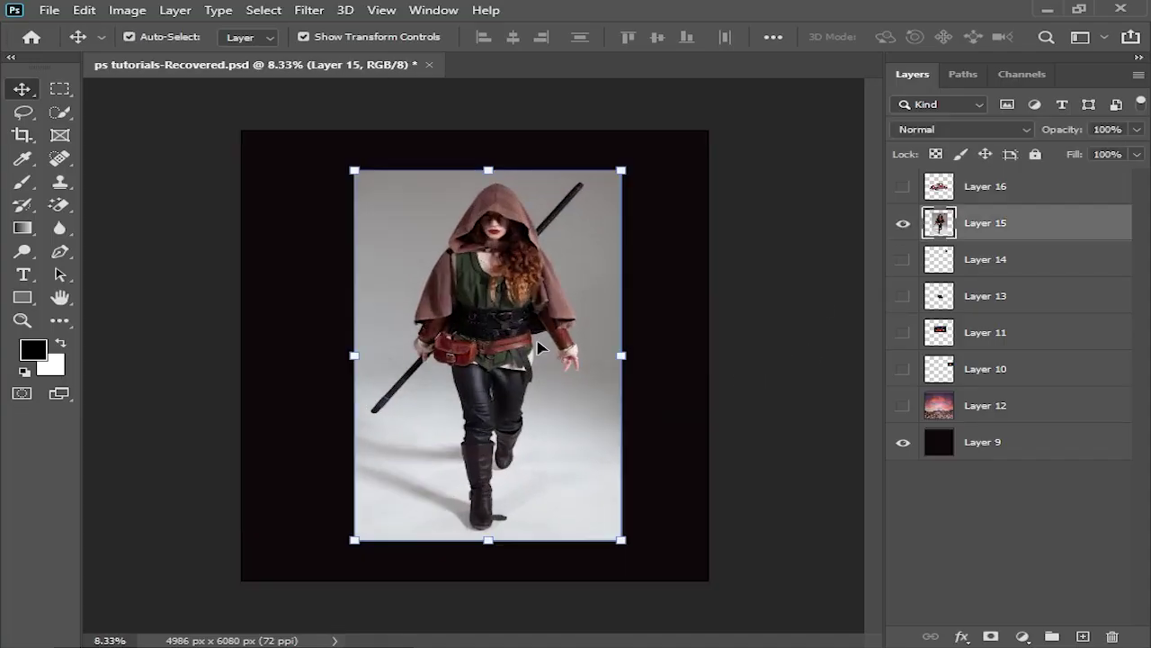
Cut the woman out of her grey backdrop with Select Subject and an applied layer mask
click(59, 112)
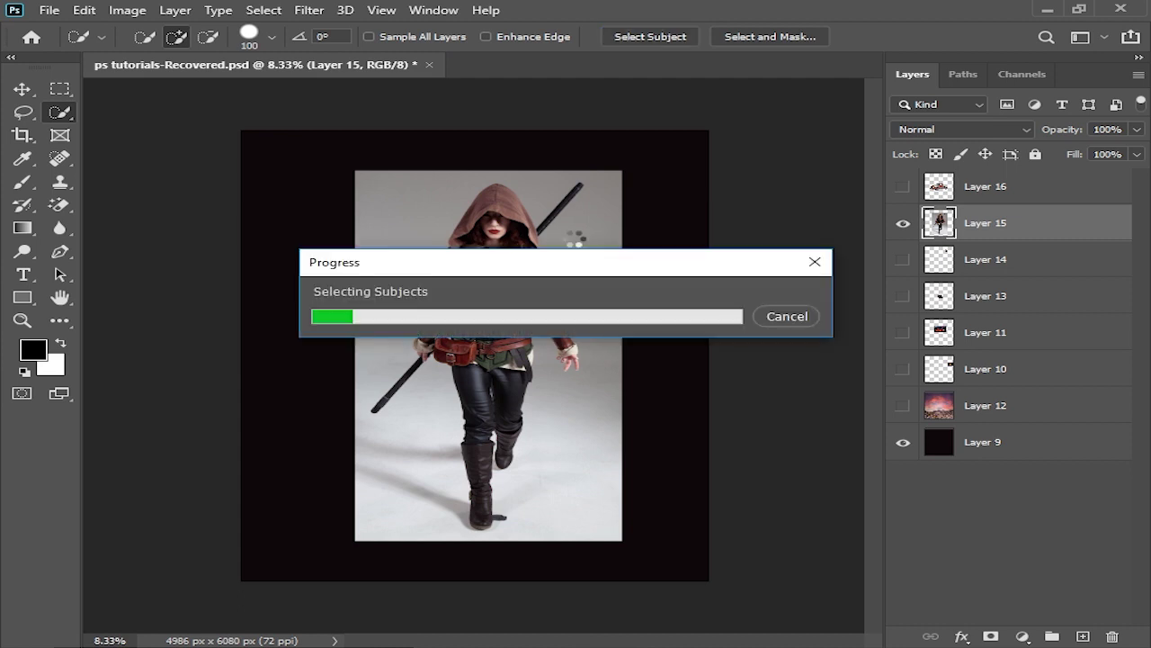
click(990, 635)
key(v)
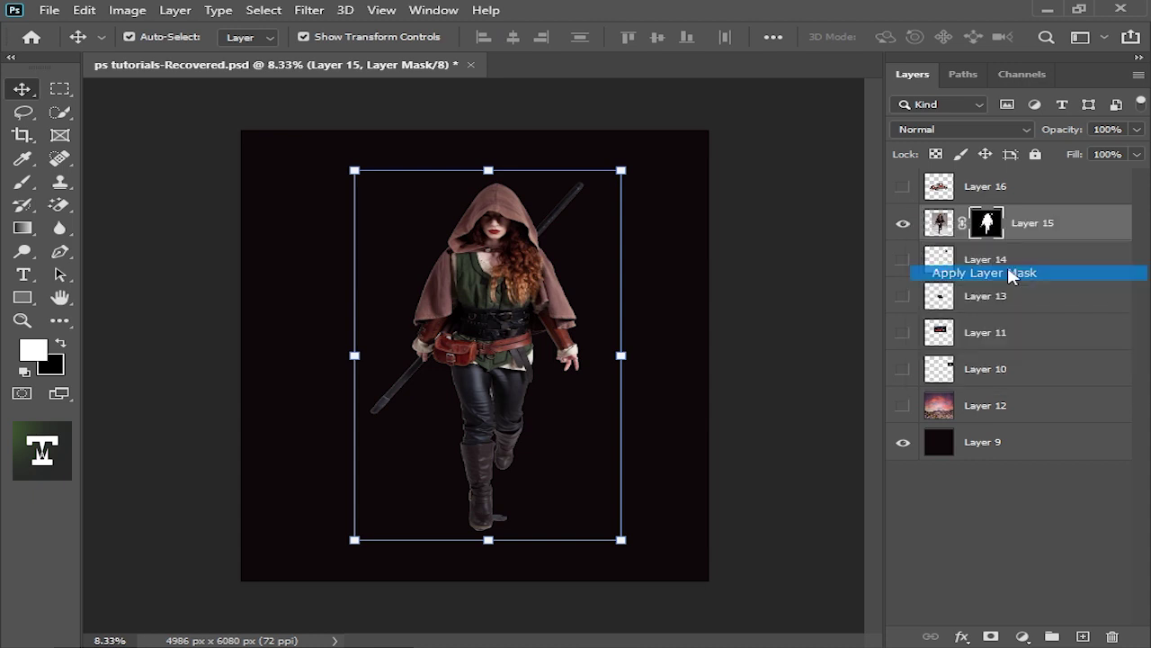
click(1010, 273)
drag(485, 360, 481, 374)
Show the sky and mountain background Layer 12 and position it behind her
click(903, 406)
click(985, 405)
drag(822, 465, 630, 342)
Scale the woman down and set her on the rocky ground mid-canvas
click(468, 314)
drag(565, 195, 527, 345)
key(Return)
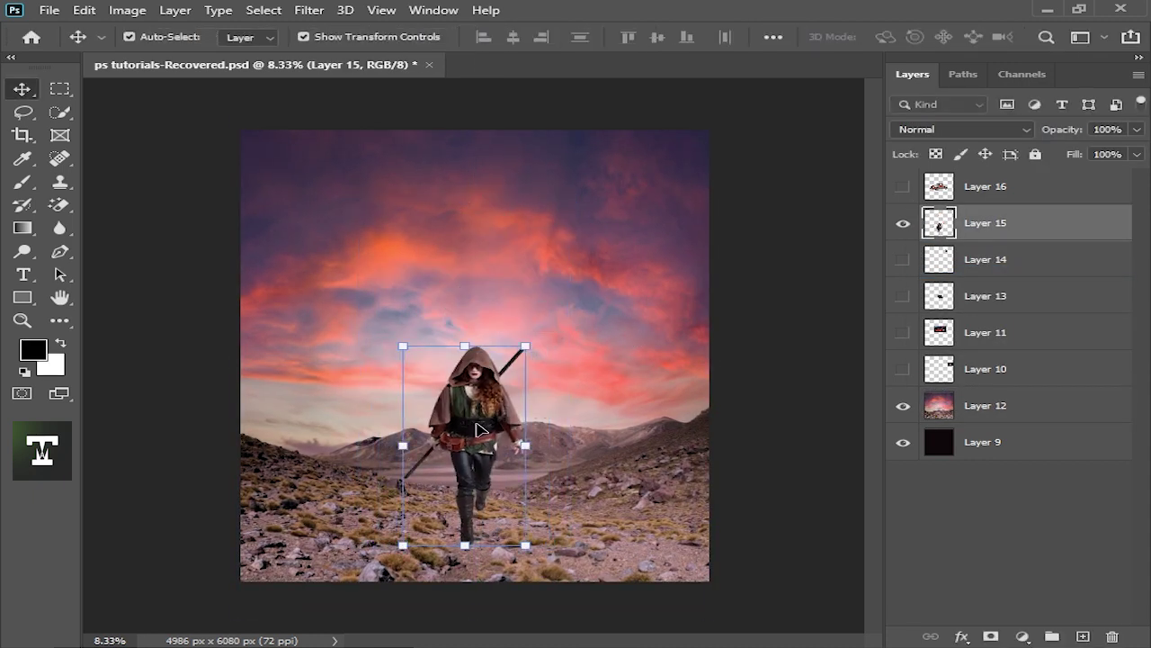
drag(483, 439, 479, 441)
click(771, 398)
scroll(668, 441, down, 1)
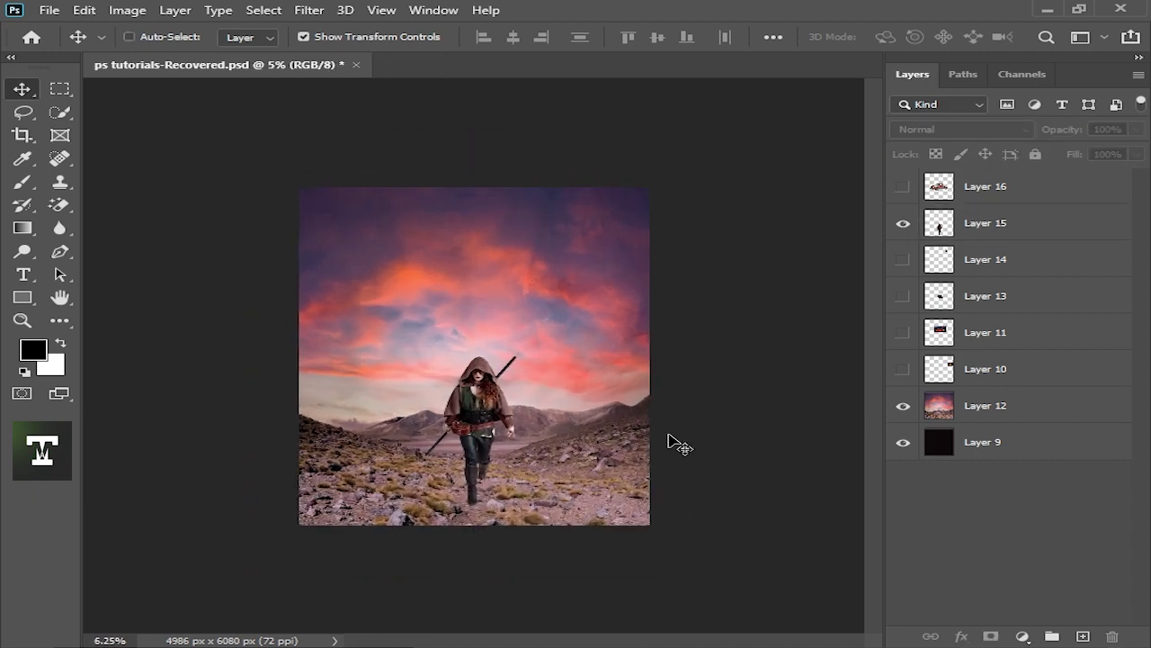
scroll(655, 314, up, 2)
scroll(697, 407, down, 2)
scroll(697, 410, up, 1)
click(625, 322)
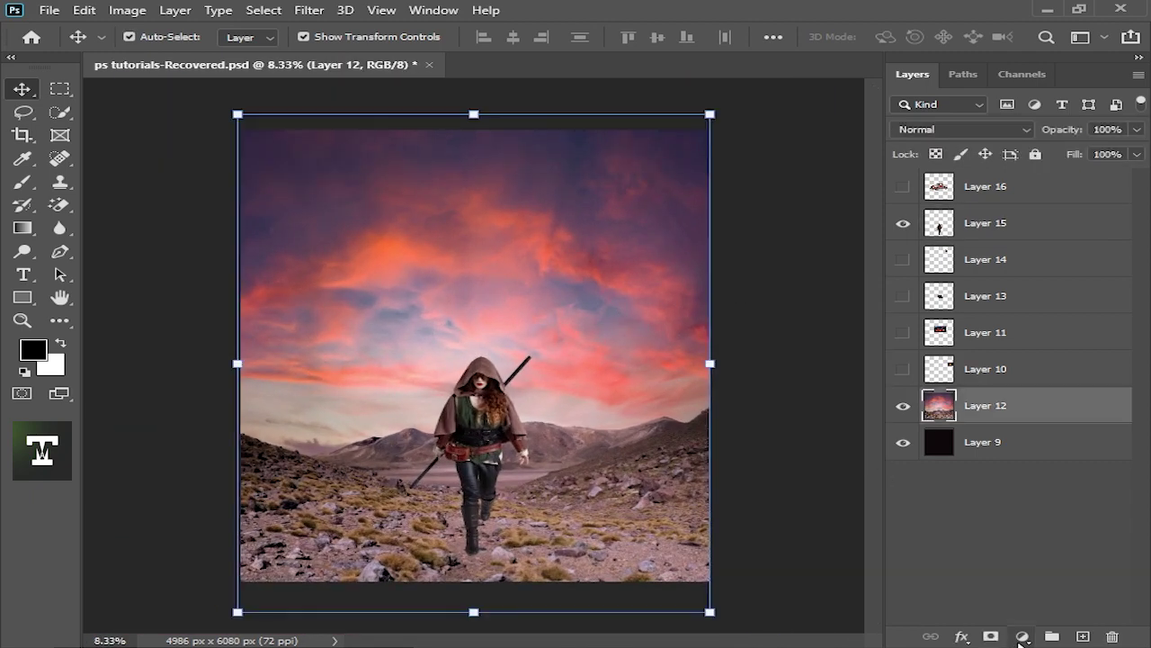
Add a NightFromDay.CUBE Color Lookup and merge it down into background Layer 12
click(1021, 637)
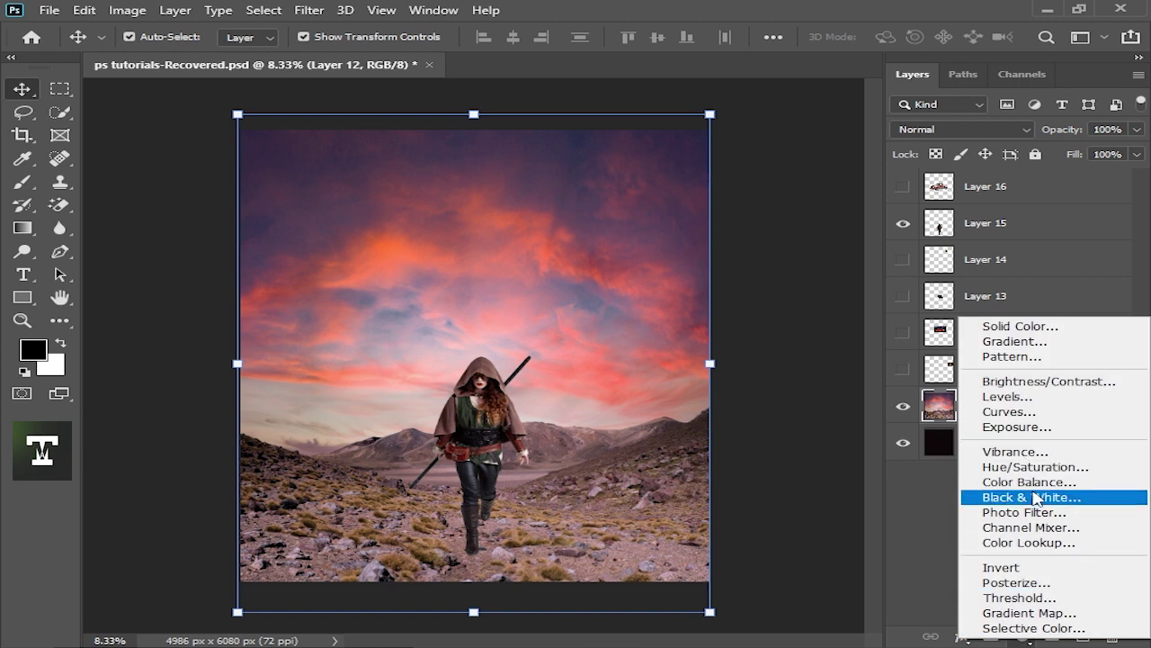
click(989, 542)
mouse_move(521, 278)
mouse_down()
mouse_move(904, 187)
mouse_move(897, 201)
mouse_up()
click(917, 255)
click(899, 440)
click(1032, 181)
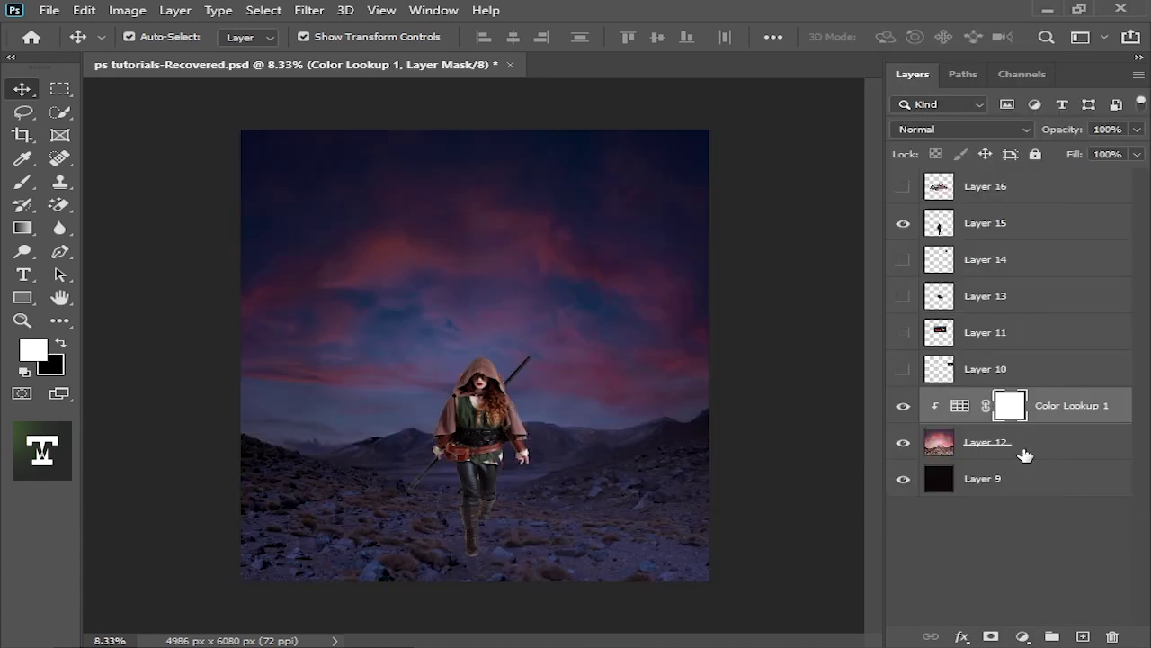
click(1026, 453)
key(ctrl+e)
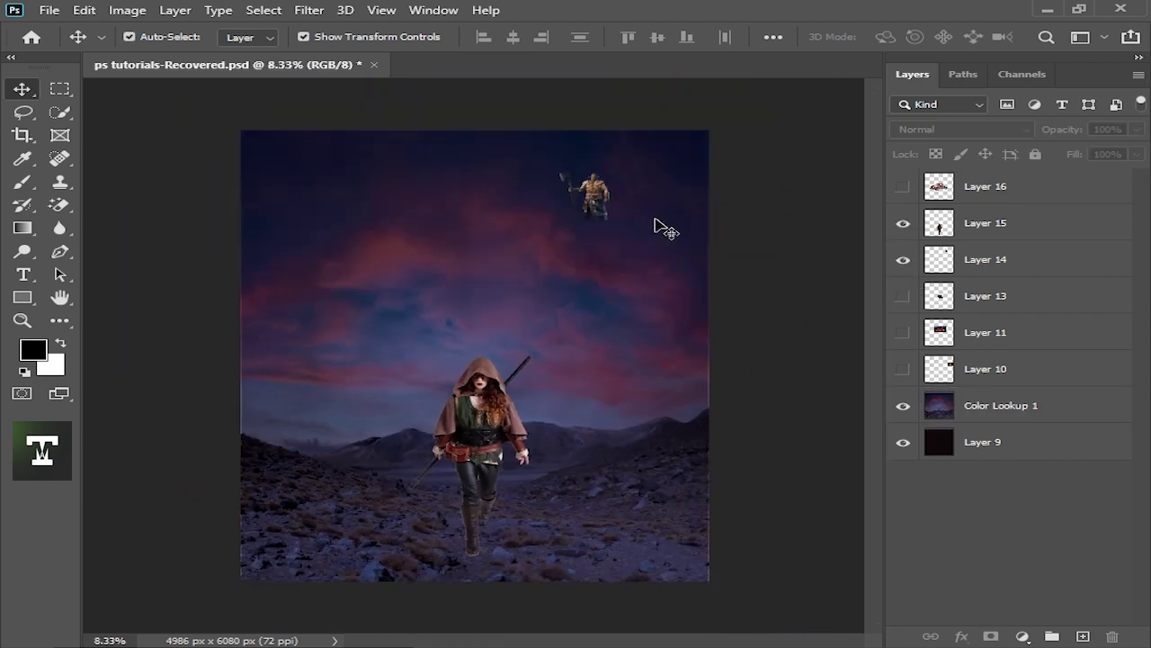
Convert warrior Layer 14 to a Smart Object and enlarge him to giant size
right_click(733, 260)
click(809, 247)
mouse_move(608, 218)
mouse_down()
mouse_move(530, 299)
mouse_move(536, 271)
mouse_up()
key(Return)
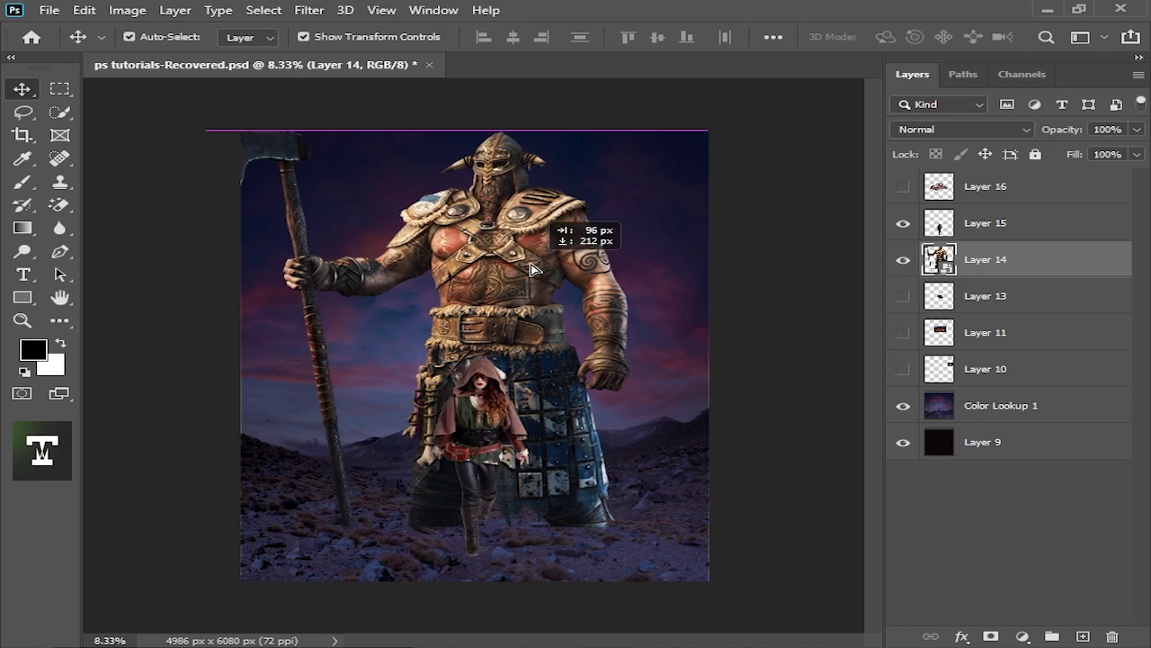
Erase the warrior's lower legs with a large soft round eraser
key(ctrl+minus)
click(745, 376)
key(ctrl+plus)
key(ctrl+plus)
key(ctrl+plus)
click(61, 205)
click(135, 198)
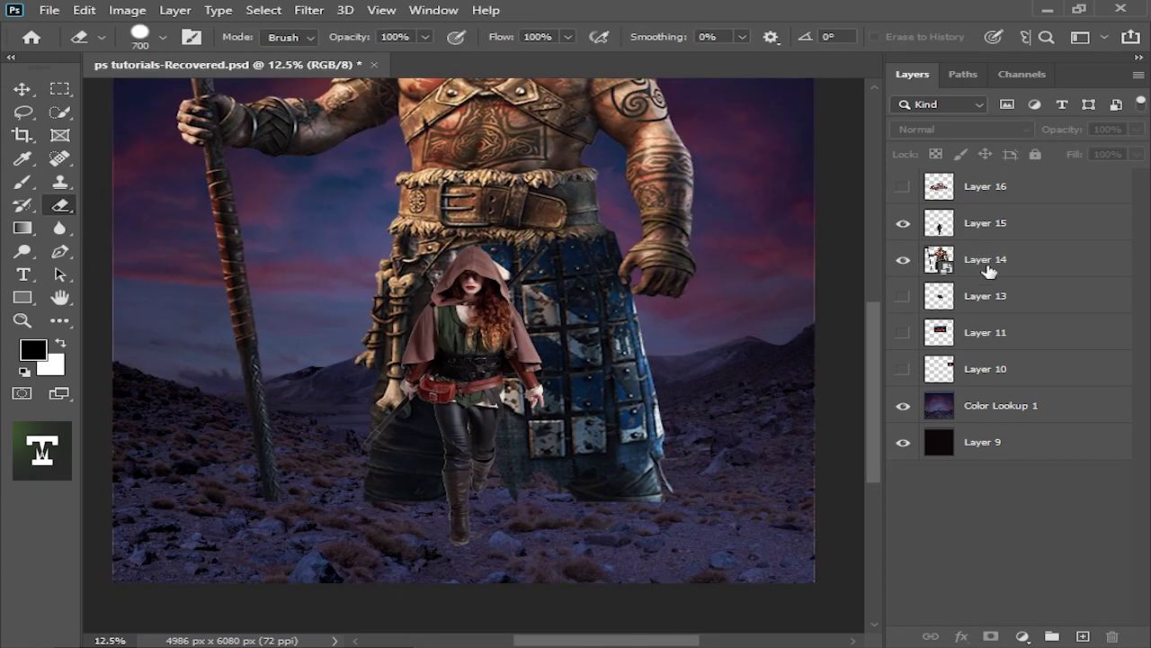
key(bracketright)
key(bracketright)
key(bracketright)
key(ctrl+minus)
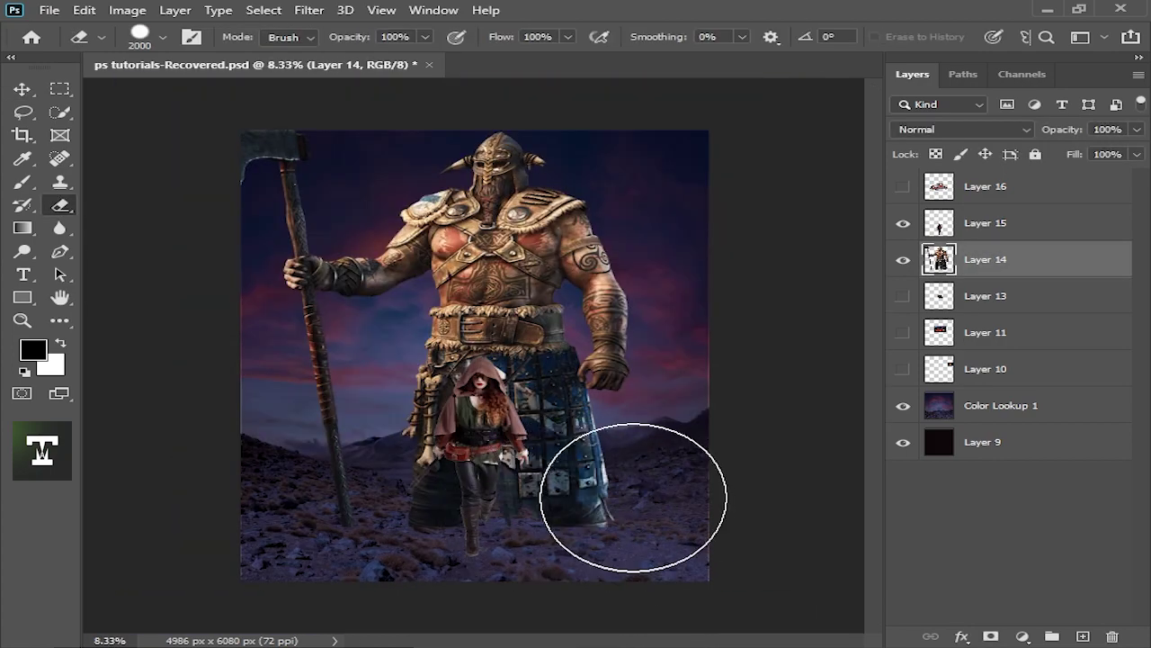
right_click(633, 497)
click(771, 546)
key(Return)
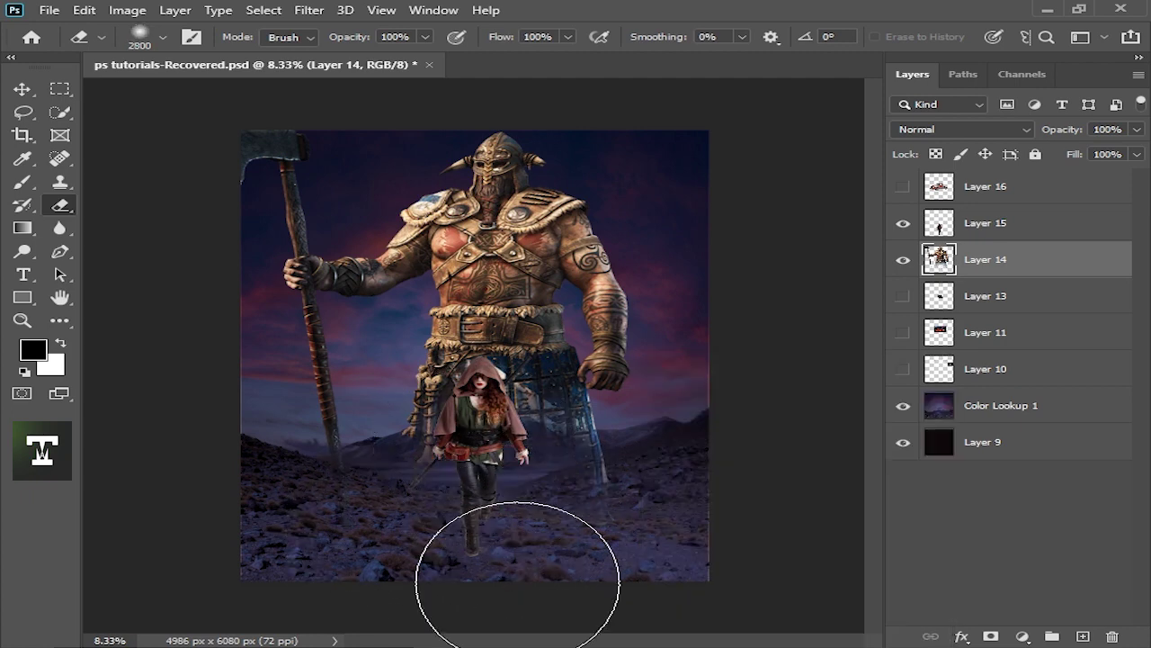
Return to the Move tool and zoom around to inspect the woman against the warrior
key(ctrl+minus)
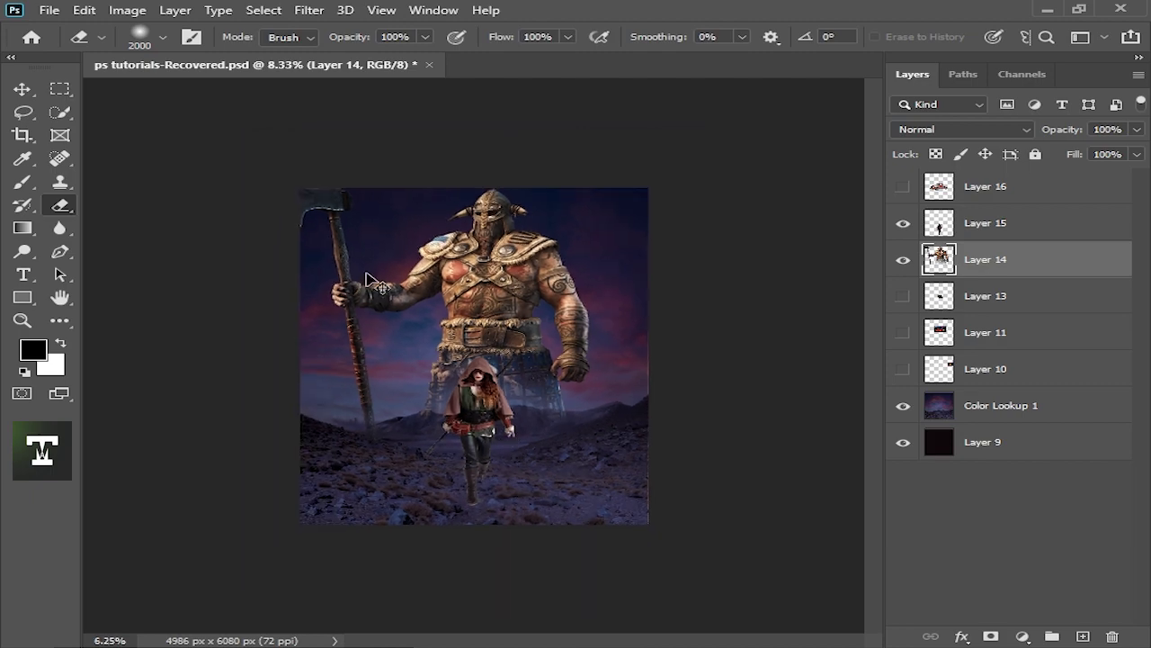
key(ctrl+minus)
key(v)
key(ctrl+plus)
key(ctrl+plus)
key(ctrl+plus)
click(539, 449)
key(ctrl+minus)
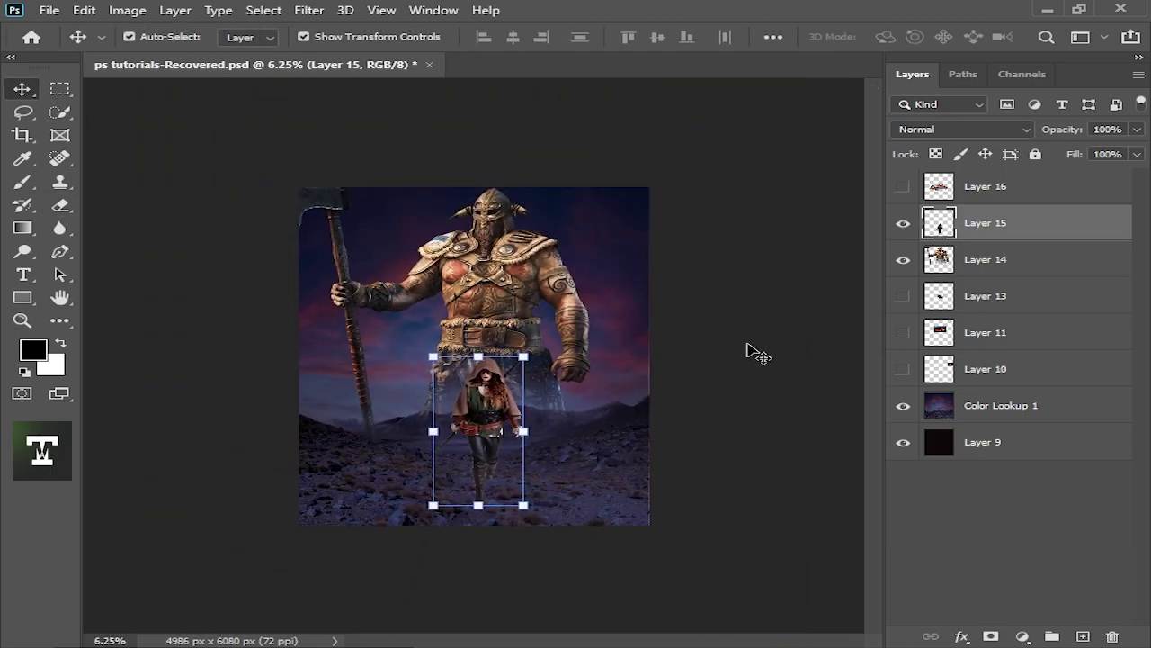
key(ctrl+plus)
key(ctrl+minus)
key(ctrl+plus)
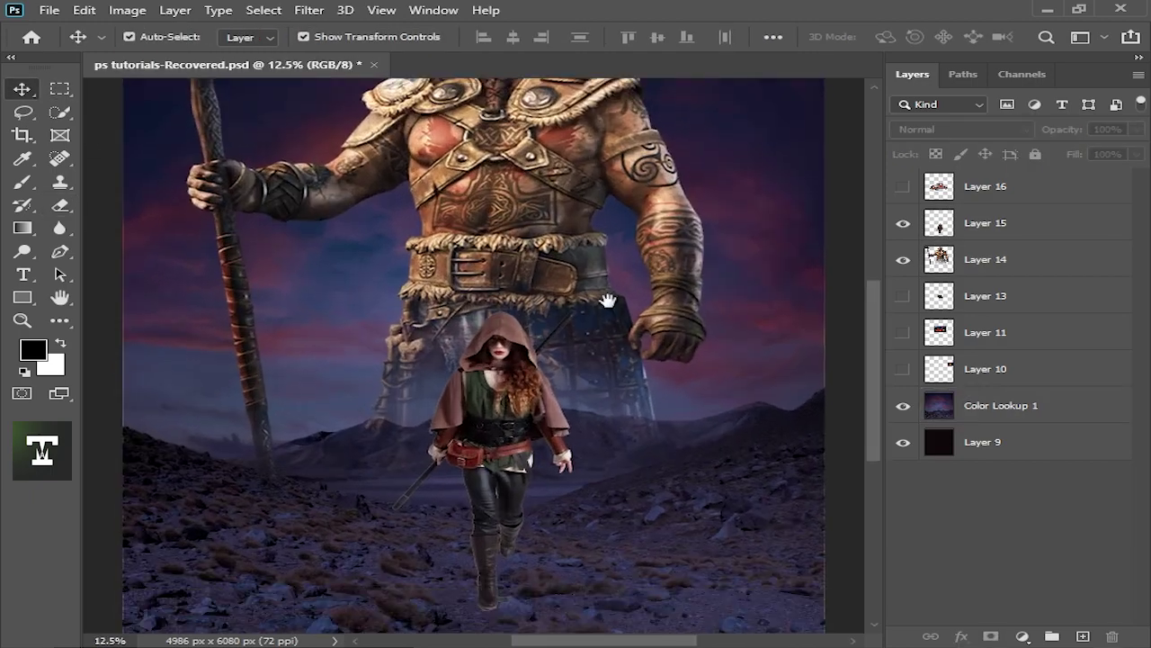
scroll(611, 404, down, 2)
Zoom in on the woman, then open and dismiss Levels on warrior Layer 14
key(ctrl+plus)
ctrl+click(600, 400)
key(ctrl+plus)
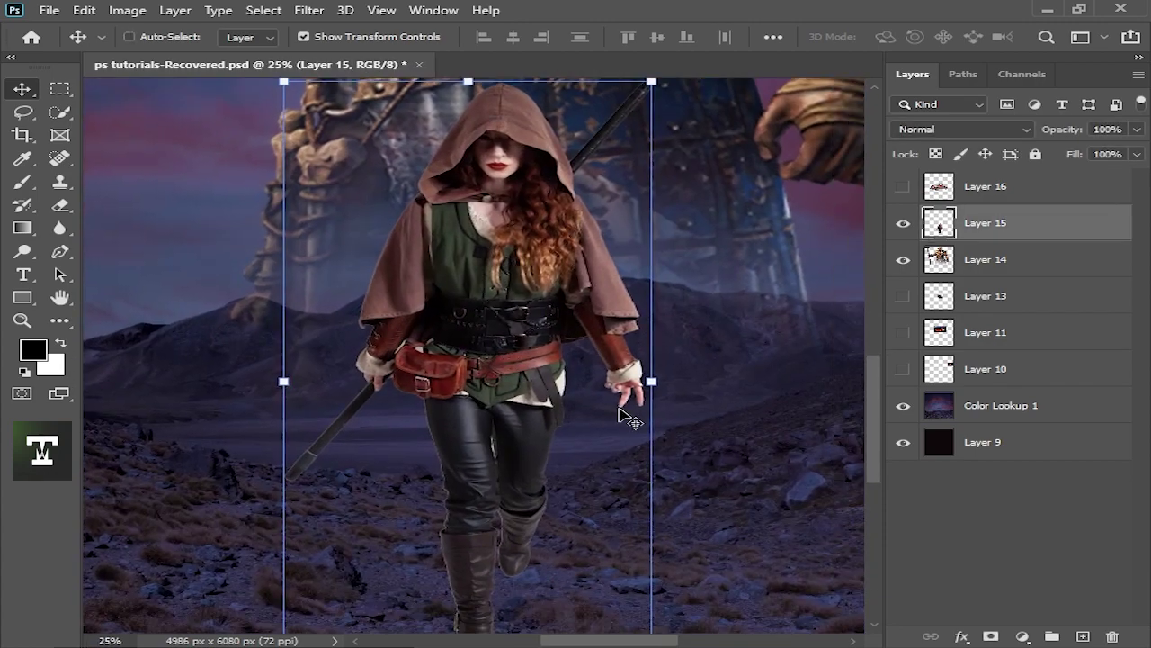
key(ctrl+minus)
key(ctrl+minus)
key(ctrl+plus)
ctrl+click(486, 297)
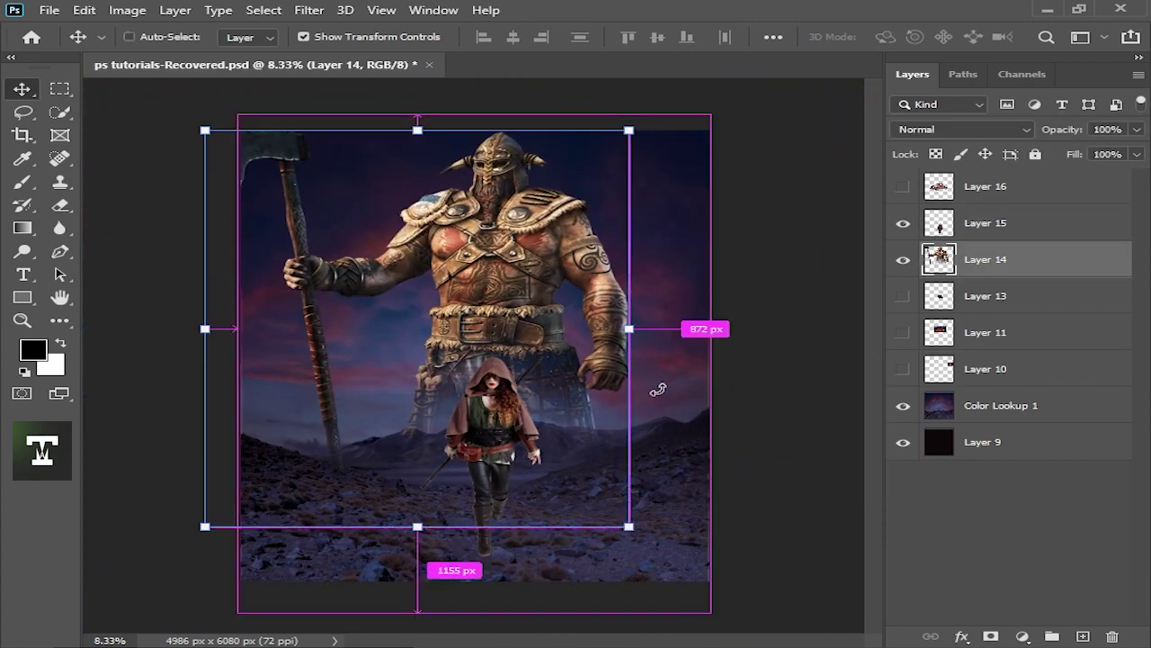
key(ctrl+l)
key(Return)
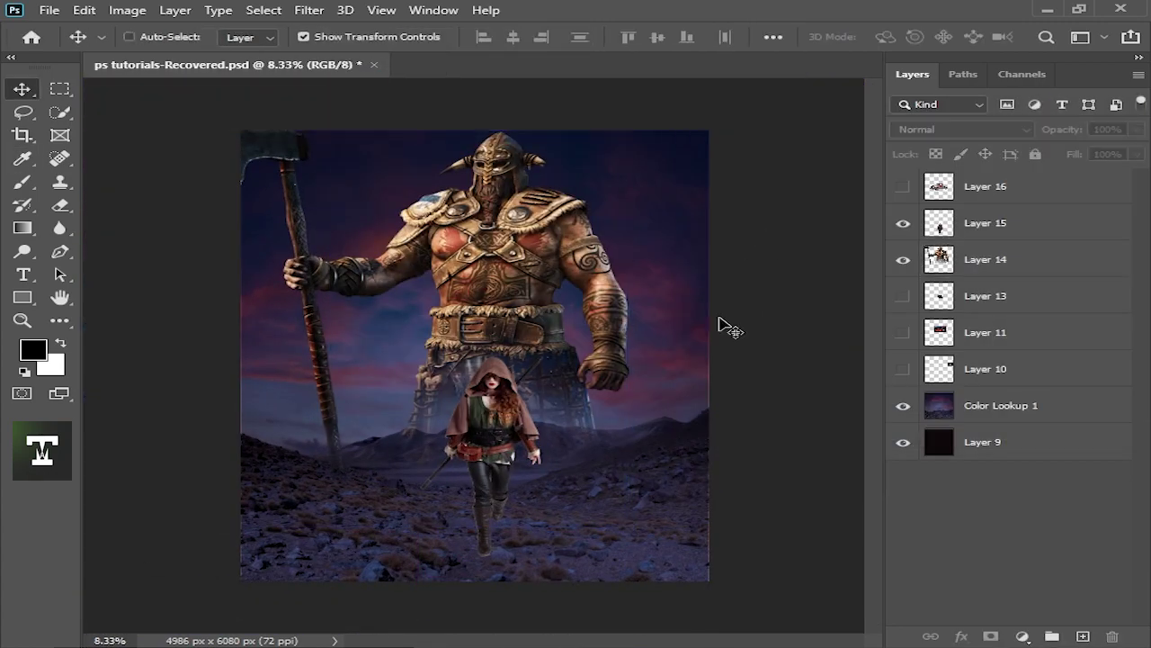
Clip a NightFromDay.CUBE Color Lookup to warrior Layer 14 and merge it down
click(1022, 636)
click(990, 545)
click(917, 256)
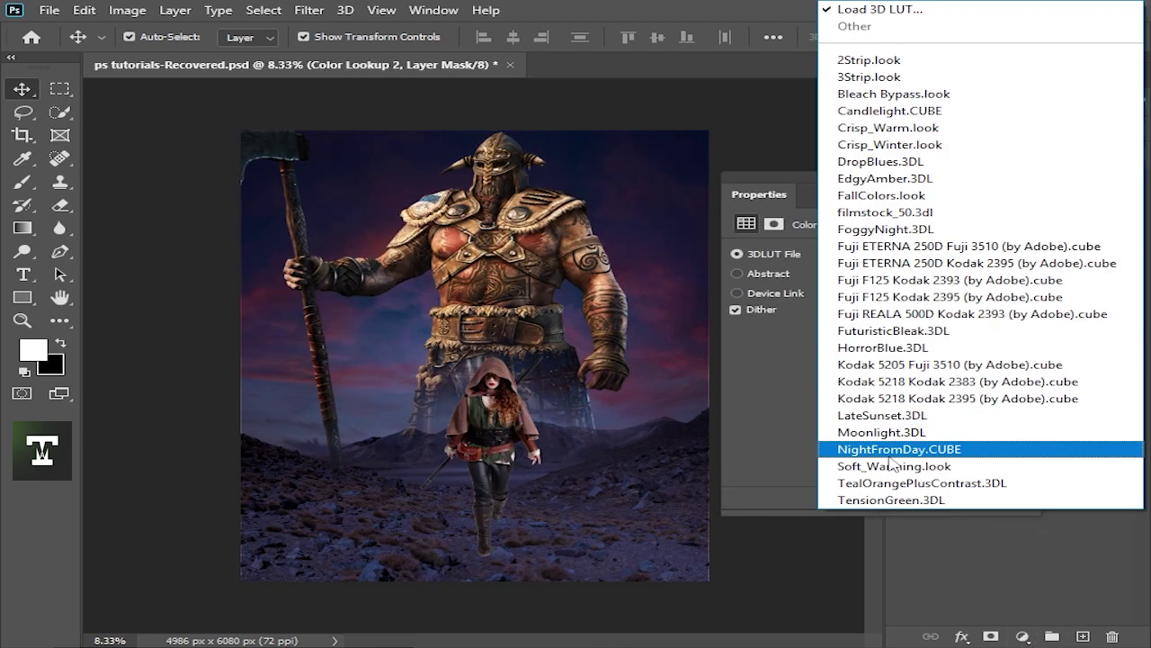
click(912, 440)
click(871, 498)
click(1032, 178)
click(1031, 297)
key(ctrl+e)
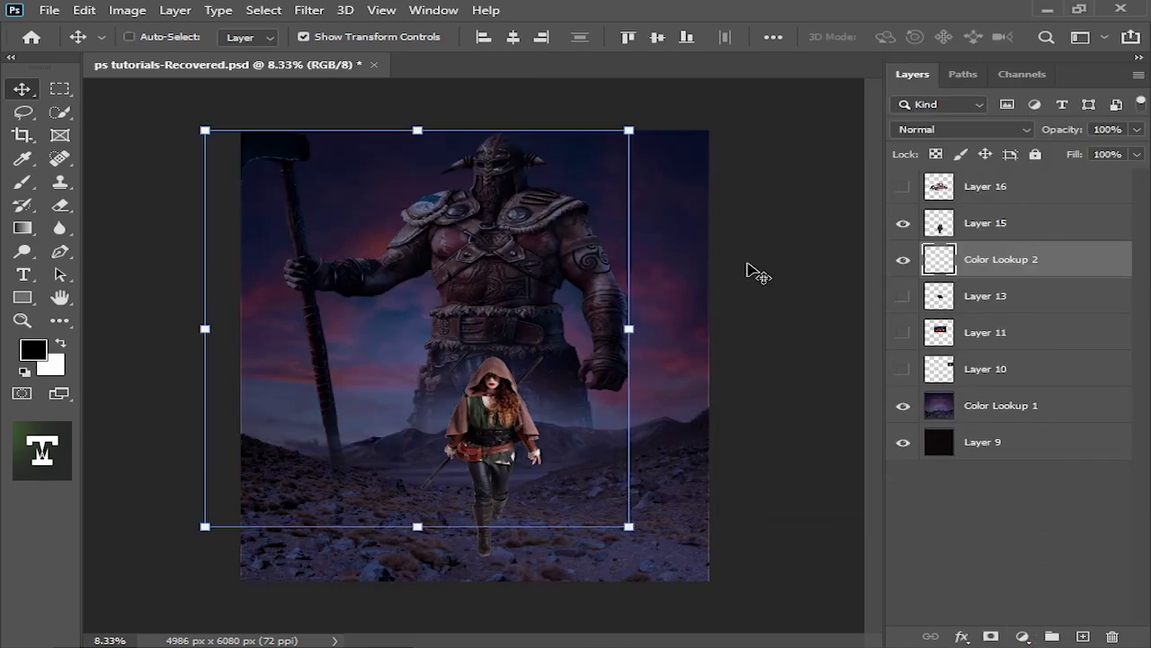
Zoom in and out to review the darkened warrior in the scene
key(ctrl+minus)
key(ctrl+minus)
key(ctrl+plus)
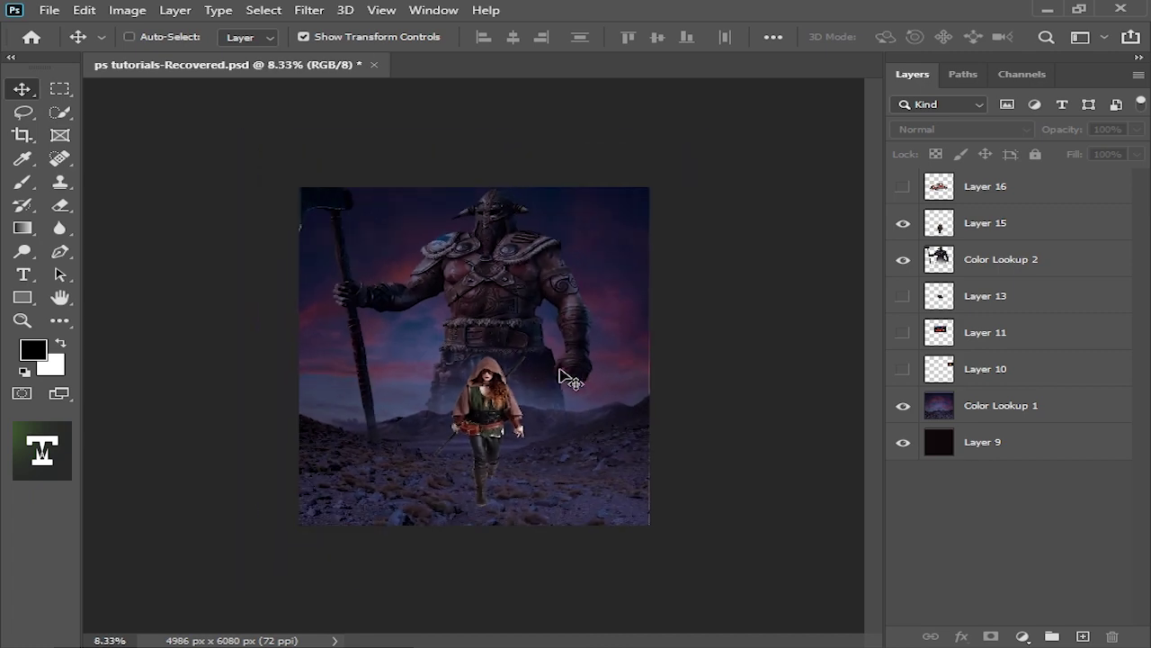
key(ctrl+plus)
key(ctrl+plus)
key(ctrl+minus)
key(ctrl+minus)
key(ctrl+minus)
click(656, 424)
key(ctrl+plus)
key(ctrl+plus)
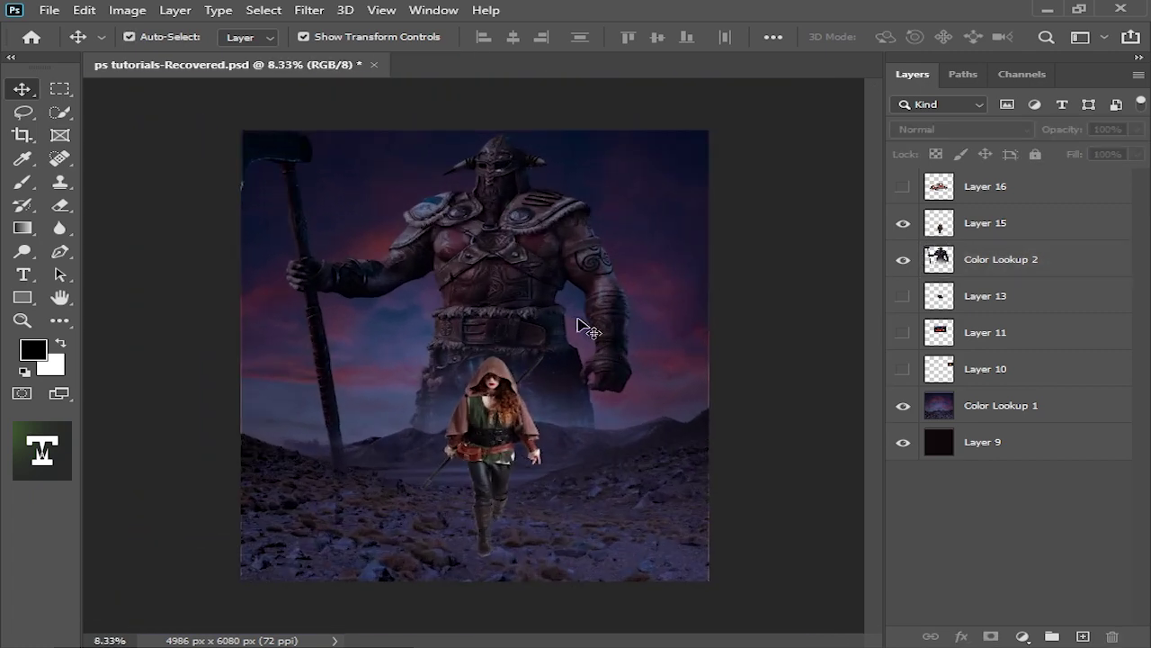
key(ctrl+plus)
Bring bus Layer 13 to the top, move it beside the woman and tilt it
click(965, 299)
key(ctrl+shift+bracketright)
drag(570, 351, 437, 417)
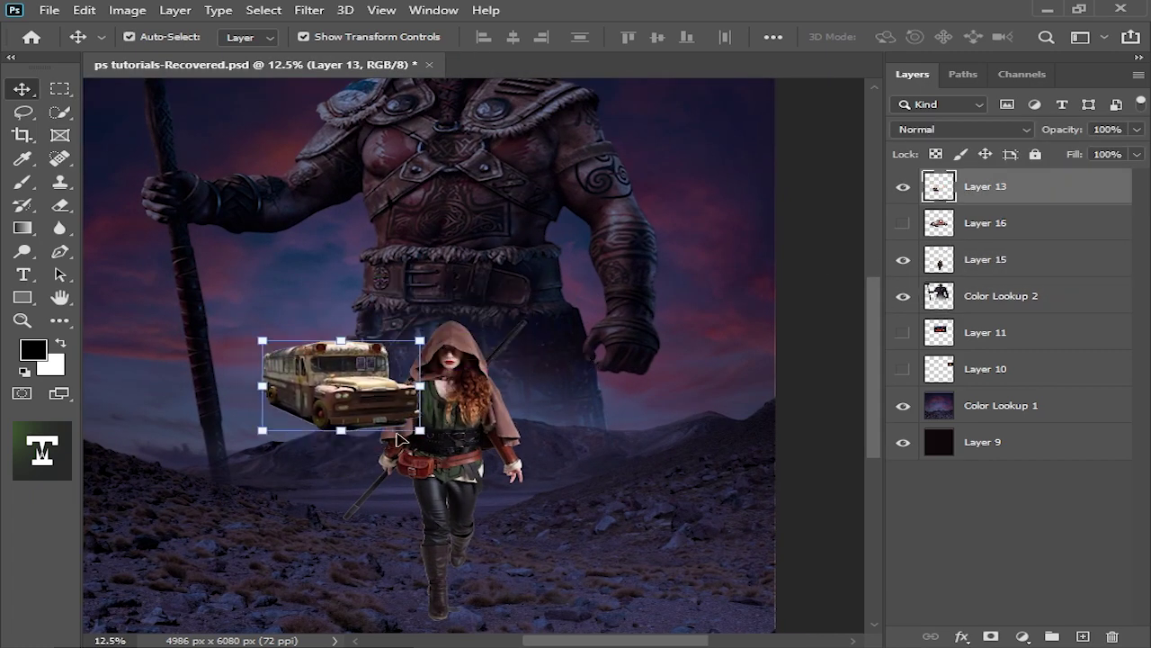
key(ctrl+plus)
key(ctrl+plus)
key(ctrl+minus)
key(ctrl+minus)
drag(576, 306, 594, 387)
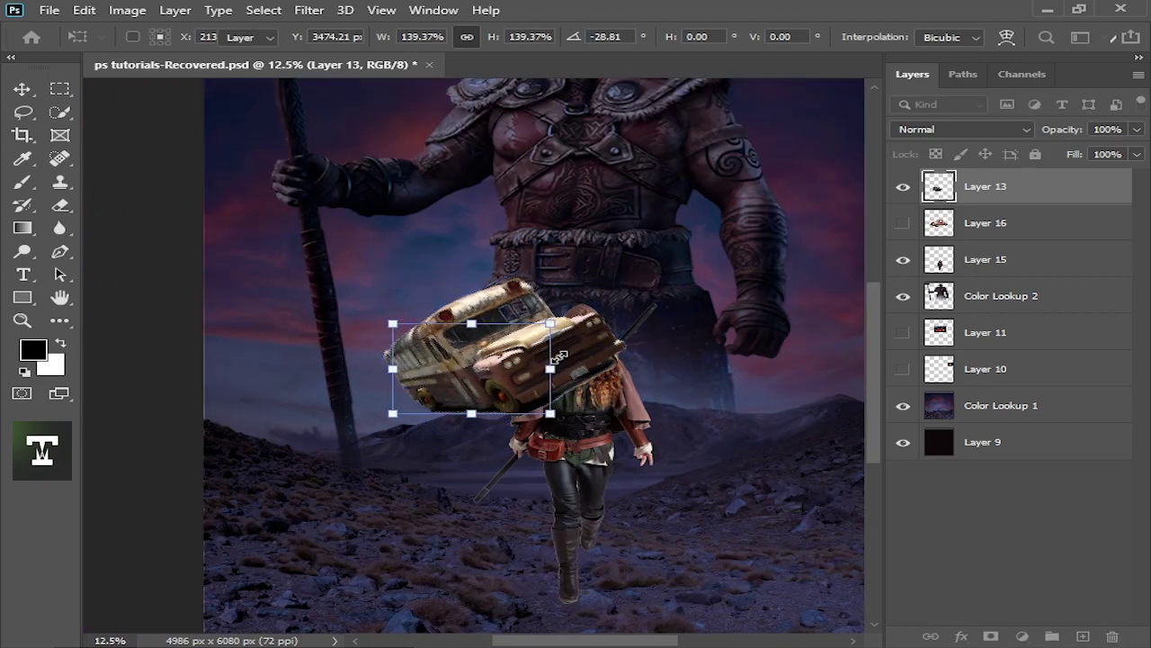
key(Return)
key(ctrl+plus)
key(ctrl+plus)
Erase the bus's ground shadow and lower edges with a small hard eraser
key(ctrl+plus)
right_click(60, 206)
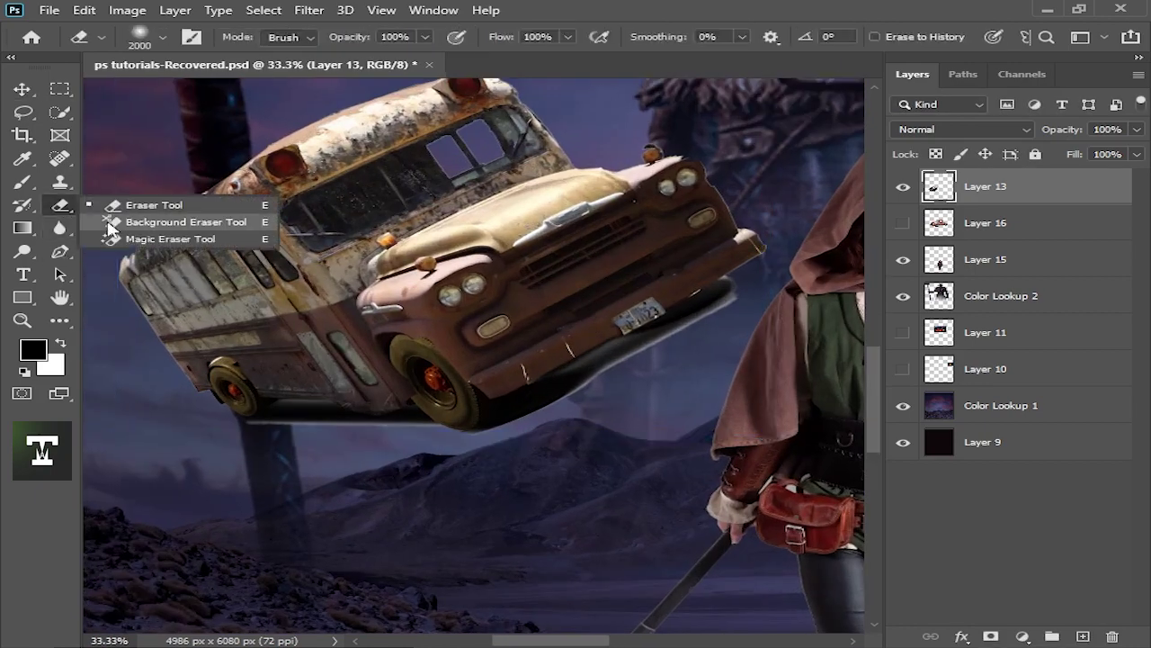
key(bracketleft)
key(bracketleft)
key(bracketleft)
key(ctrl+plus)
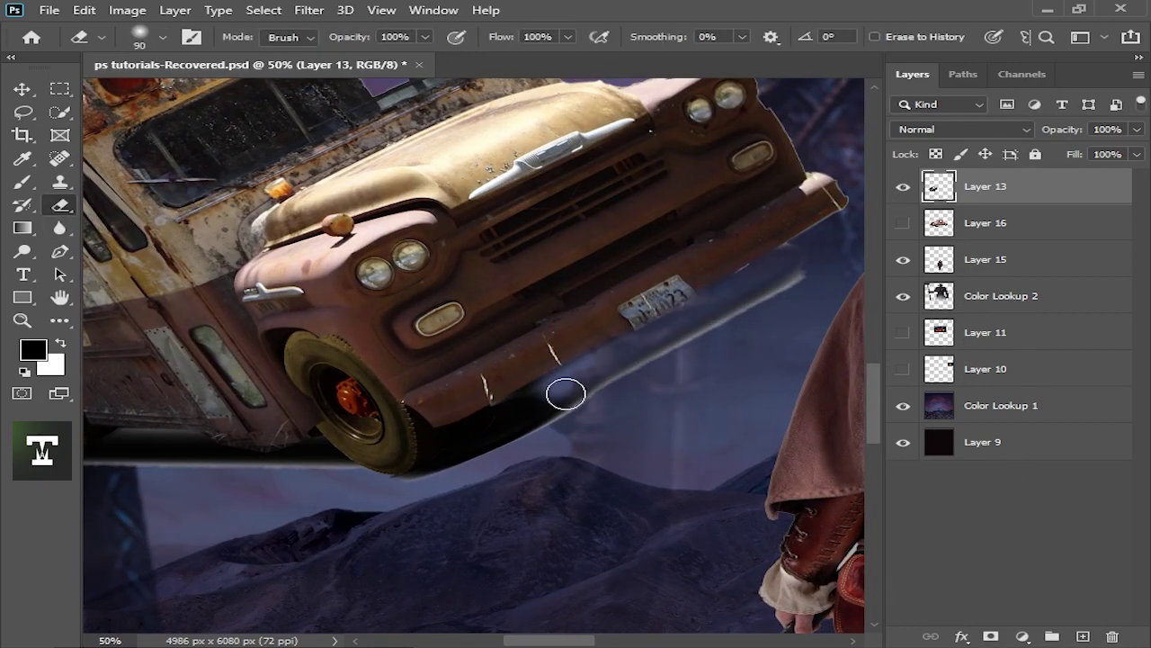
key(shift+bracketright)
key(shift+bracketright)
key(shift+bracketright)
drag(513, 429, 628, 338)
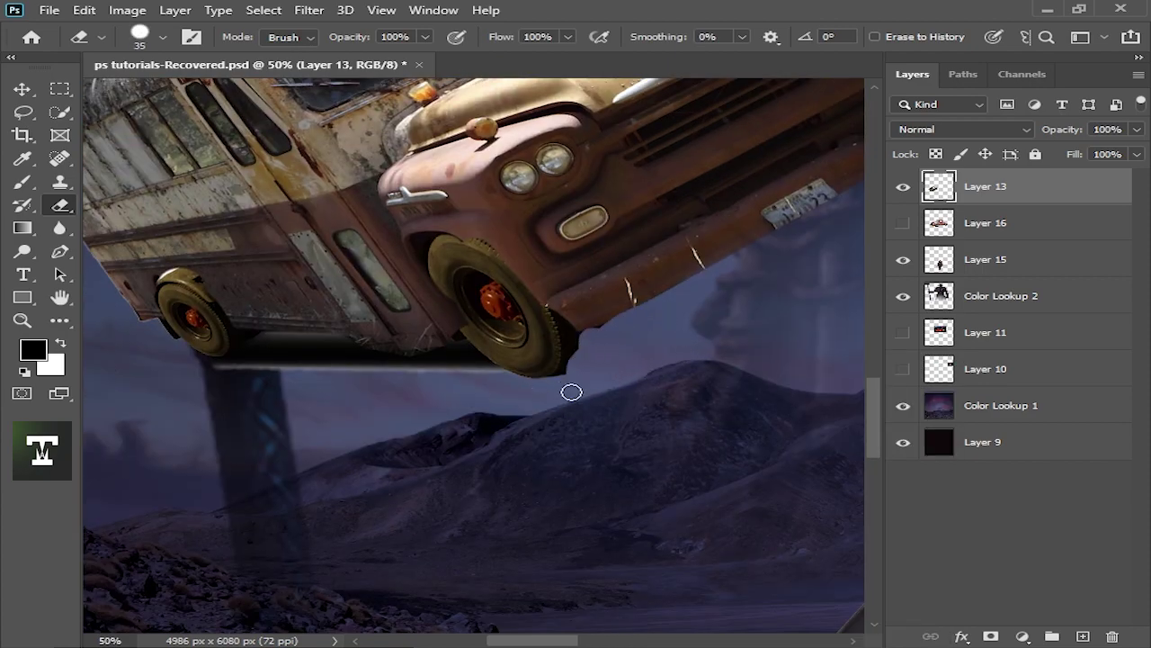
drag(480, 379, 632, 415)
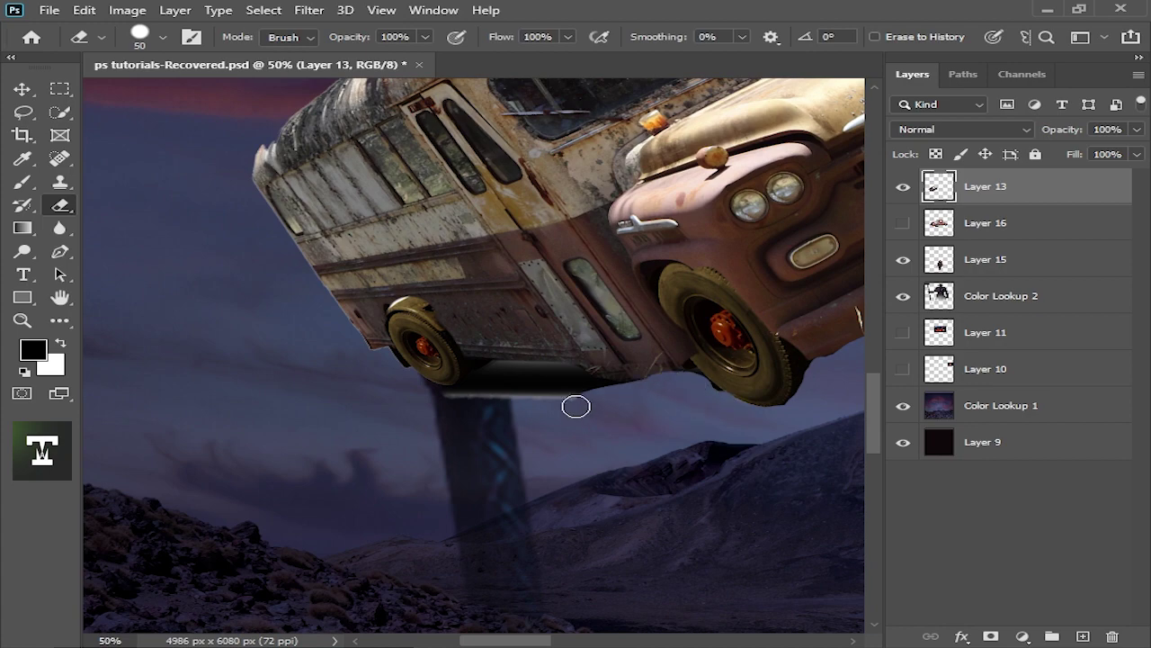
key(ctrl+minus)
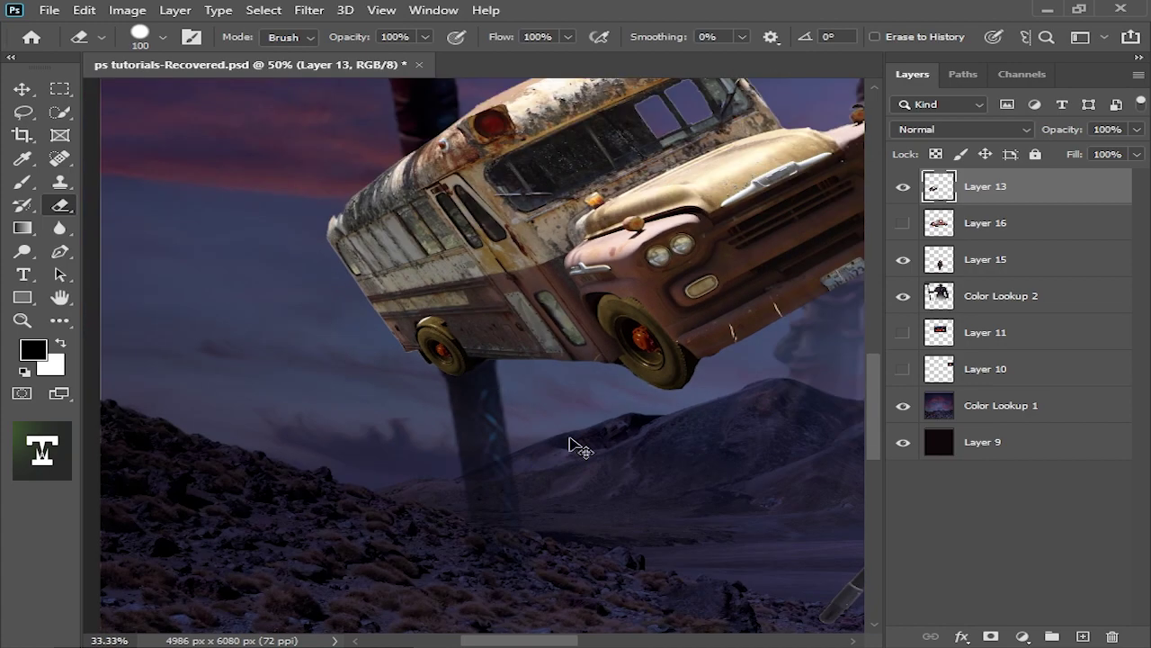
key(ctrl+minus)
key(v)
key(ctrl+minus)
key(ctrl+minus)
key(ctrl+plus)
key(ctrl+plus)
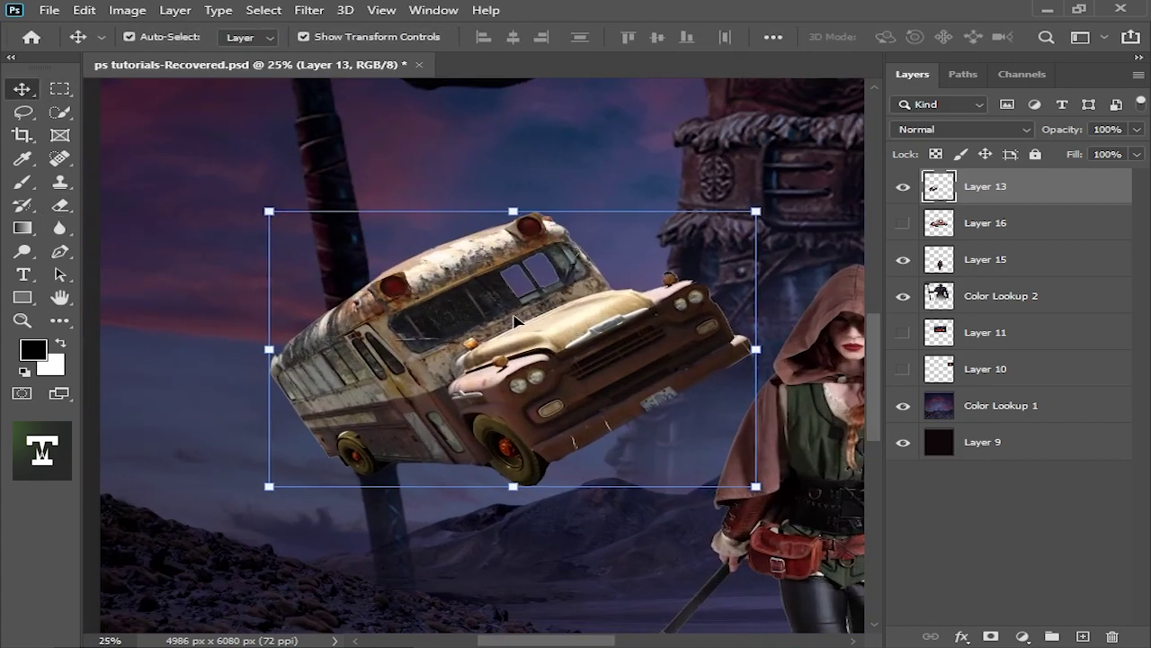
Start a Pen path with anchors along the bus roof
click(67, 254)
key(ctrl+plus)
click(509, 205)
click(474, 237)
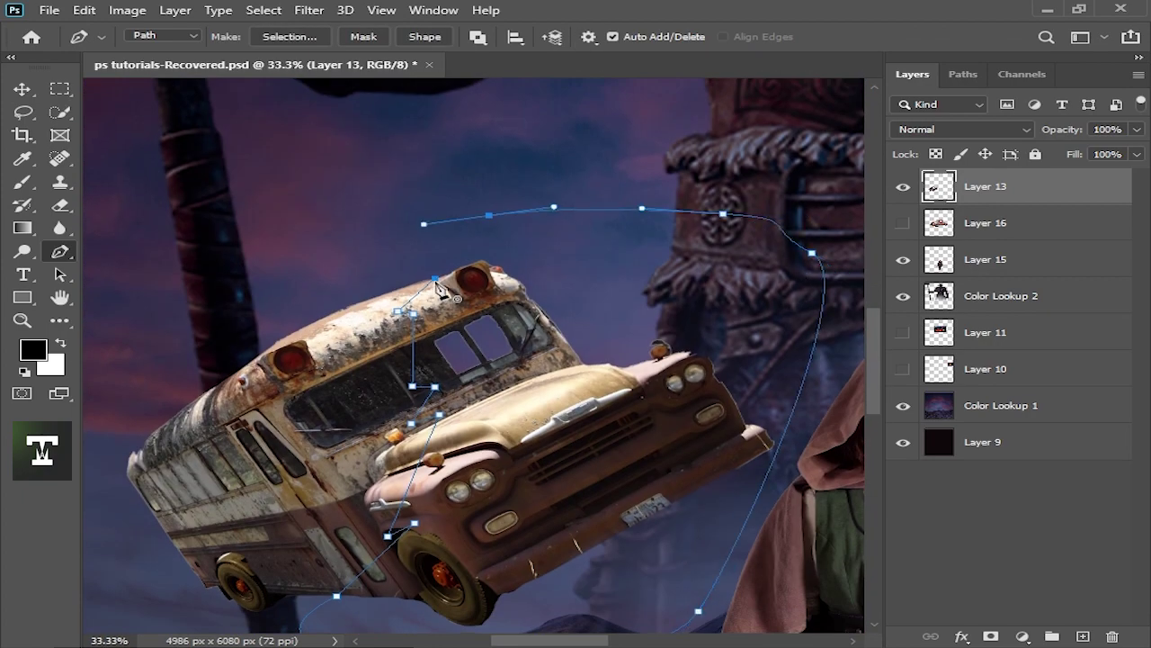
Cut the bus front along a jagged path onto its own layer and shift it right
click(436, 282)
key(Return)
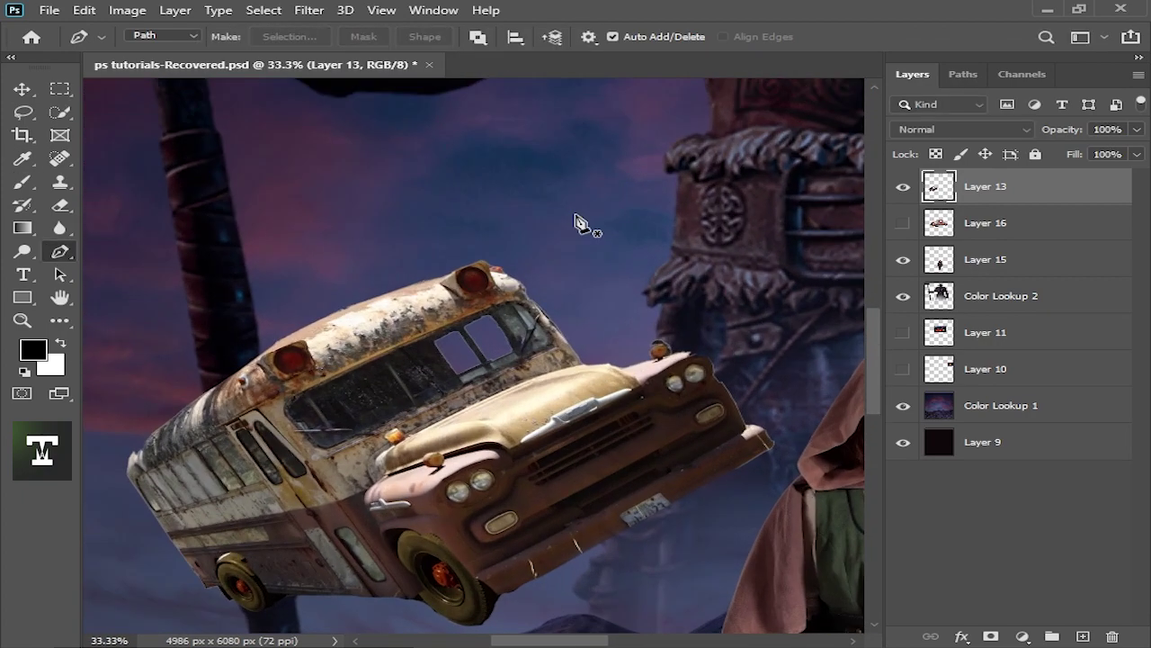
key(ctrl+minus)
key(ctrl+x)
key(ctrl+v)
key(v)
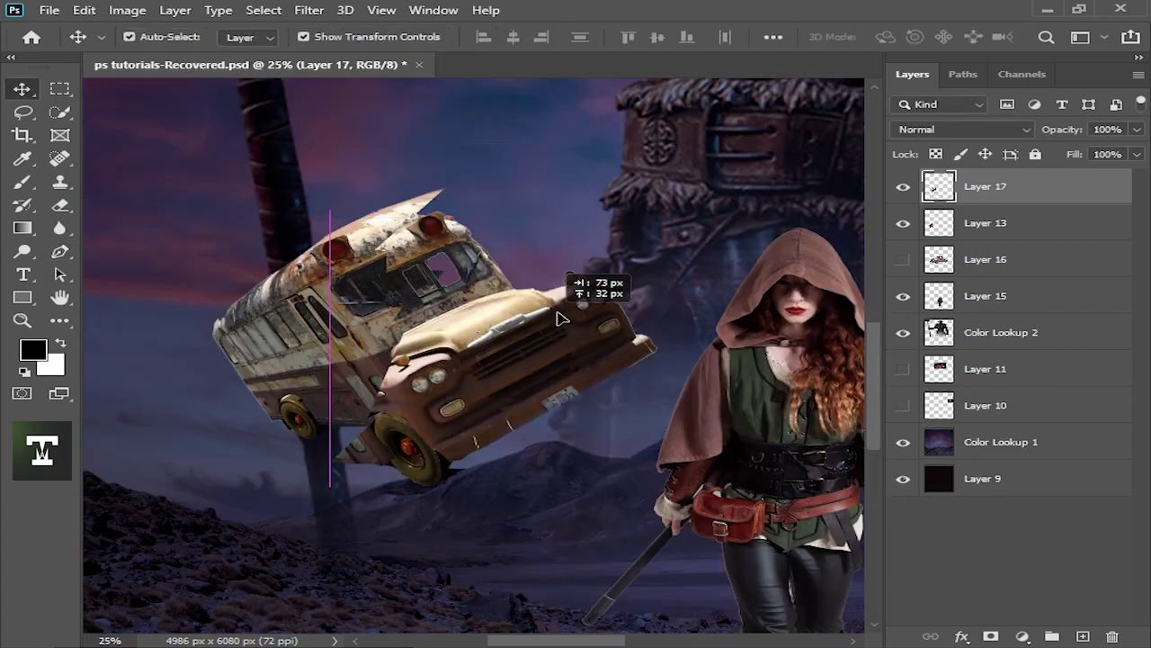
drag(558, 316, 583, 291)
key(alt+bracketleft)
Cut the bus rear along a path onto its own layer and move it left
key(p)
key(ctrl+plus)
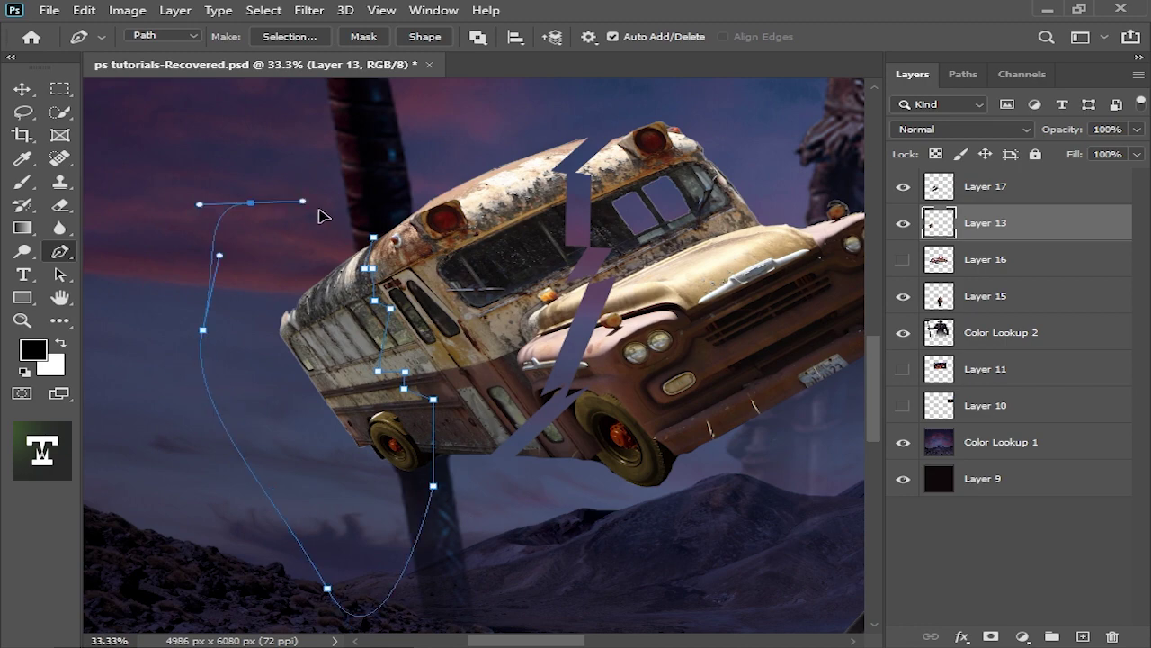
right_click(366, 246)
click(438, 325)
key(Return)
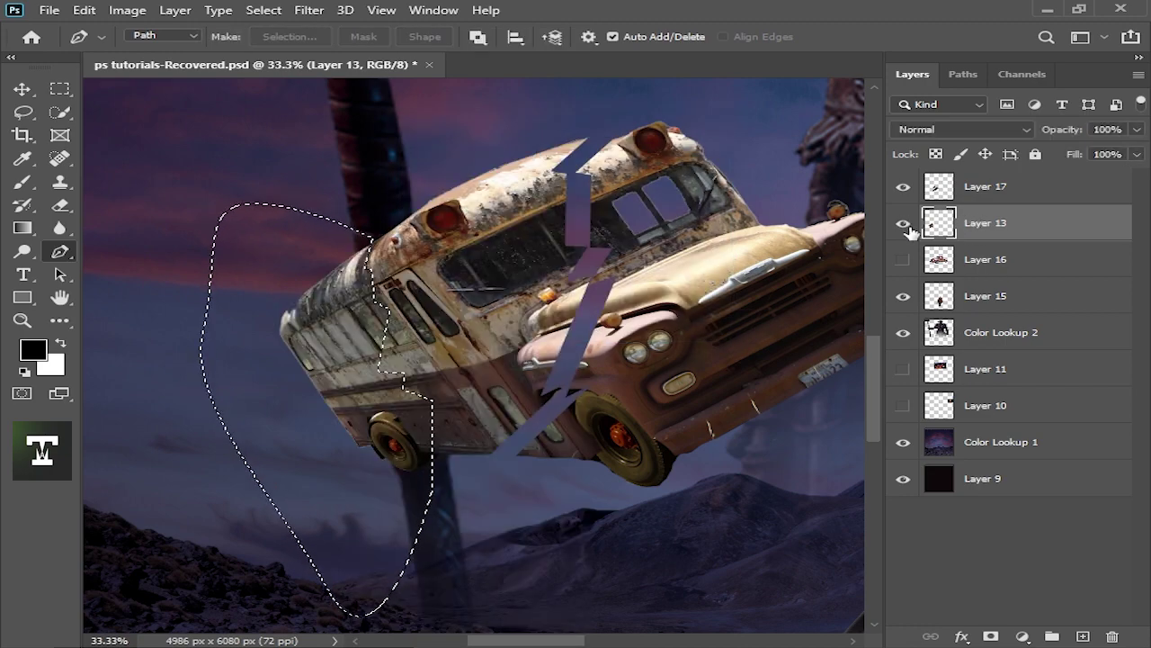
key(ctrl+x)
key(ctrl+v)
key(v)
mouse_move(436, 333)
mouse_down()
mouse_move(312, 332)
mouse_move(353, 358)
mouse_up()
key(Return)
Rotate the front bus piece slightly with Free Transform, then select the rear piece
click(985, 186)
key(ctrl+minus)
key(ctrl+t)
drag(706, 126, 702, 149)
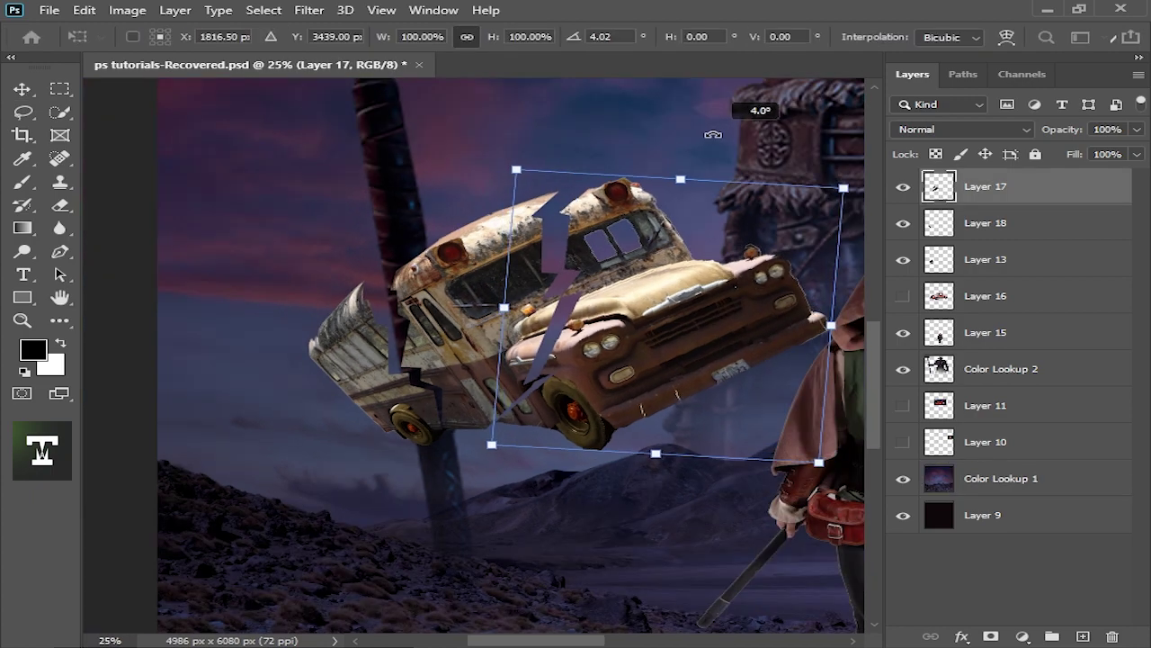
key(Return)
click(391, 321)
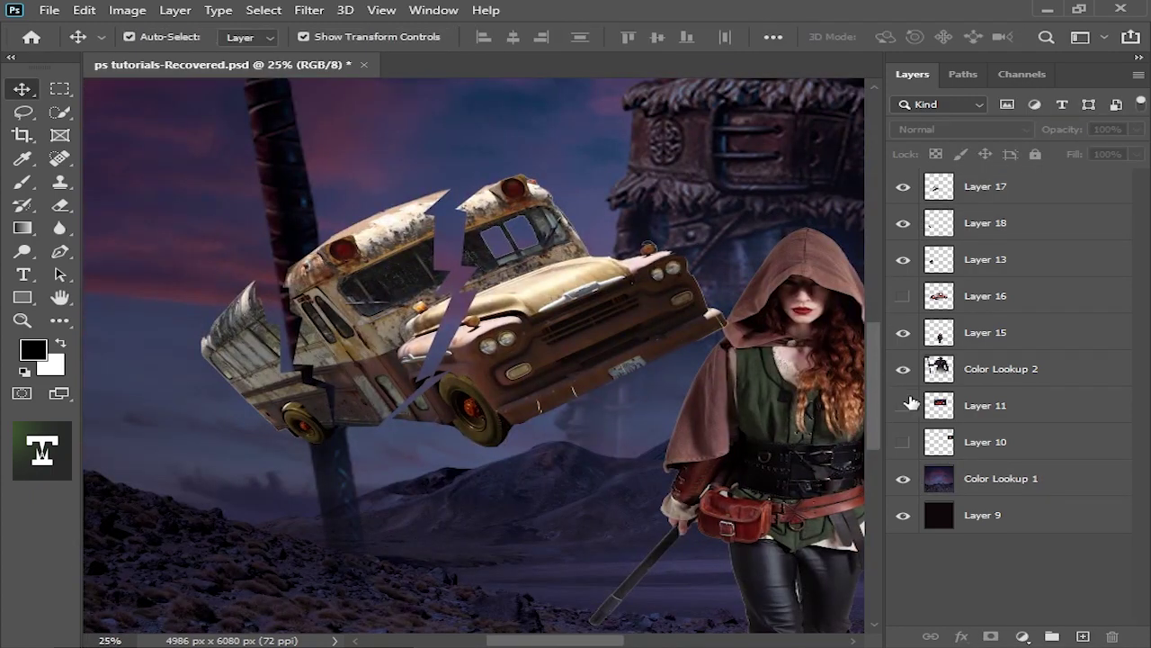
Show the lava Layer 11 and scale it to about 174% over the bus
click(903, 405)
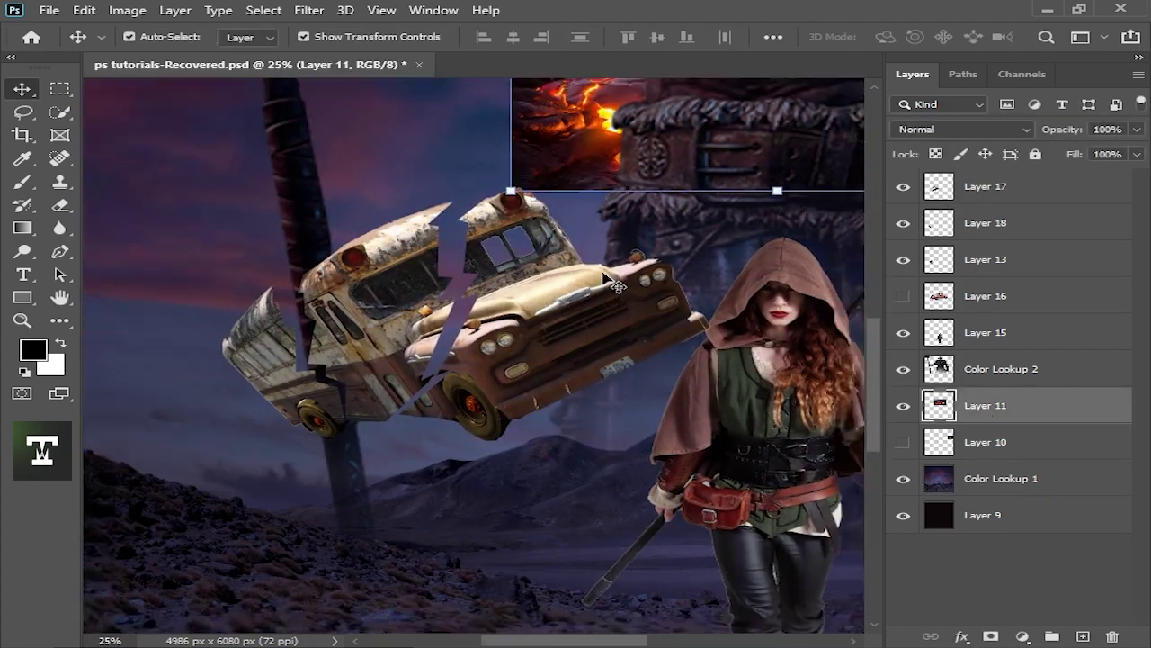
mouse_move(500, 204)
mouse_down()
mouse_move(558, 102)
mouse_move(738, 352)
mouse_move(632, 306)
mouse_move(539, 480)
mouse_up()
key(ctrl+minus)
key(ctrl+plus)
key(ctrl+plus)
key(ctrl+plus)
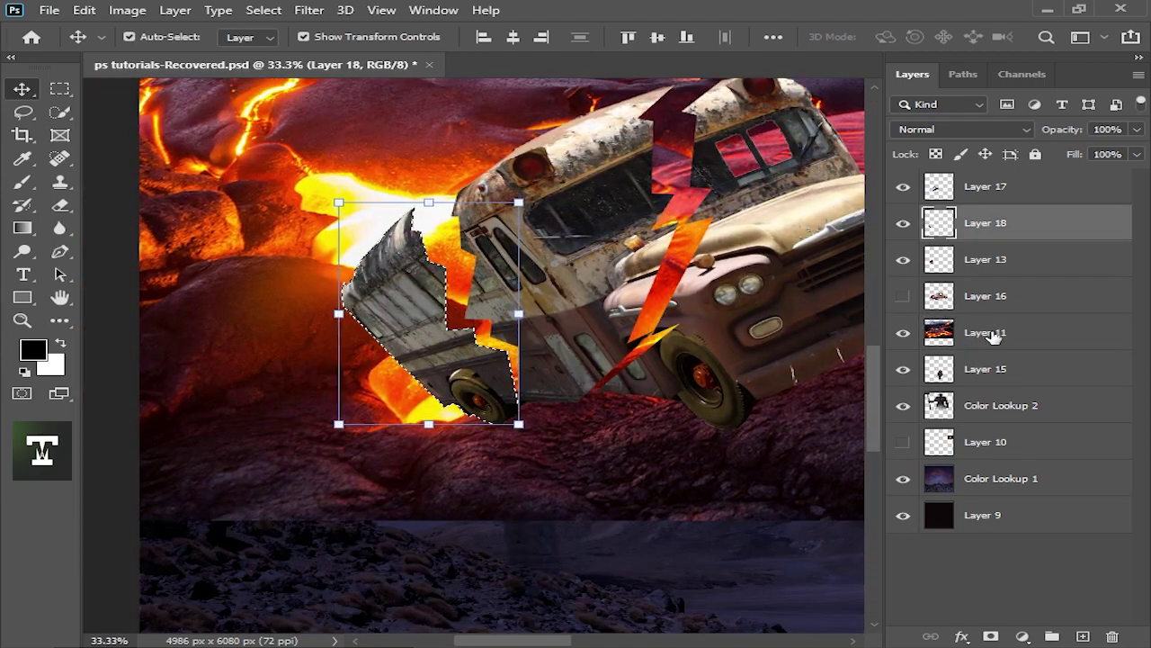
Copy lava inside the rear bus piece outline onto a new layer, then reposition the lava image
click(993, 335)
key(ctrl+j)
click(903, 369)
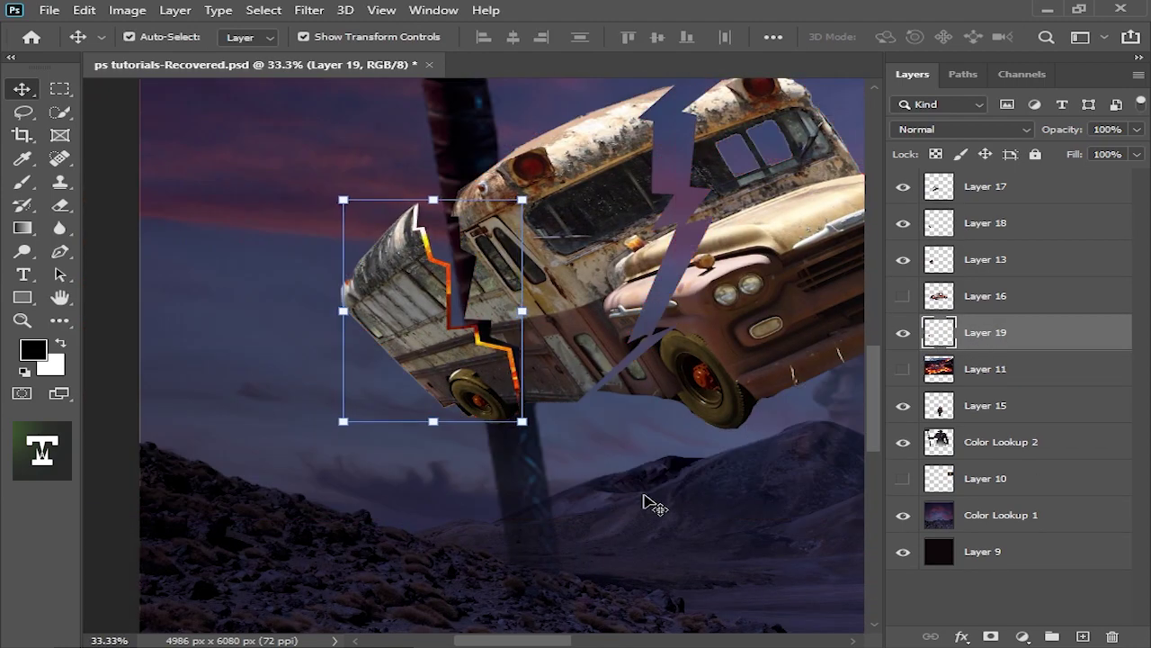
key(ctrl+minus)
key(ctrl+minus)
key(ctrl+minus)
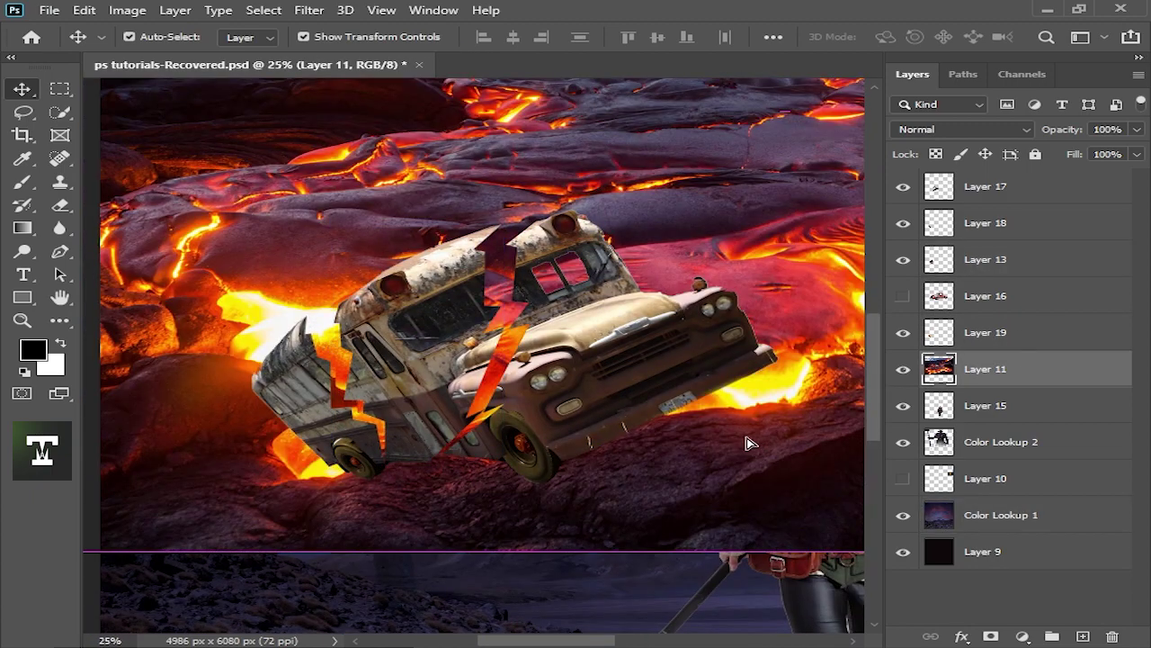
drag(751, 442, 656, 449)
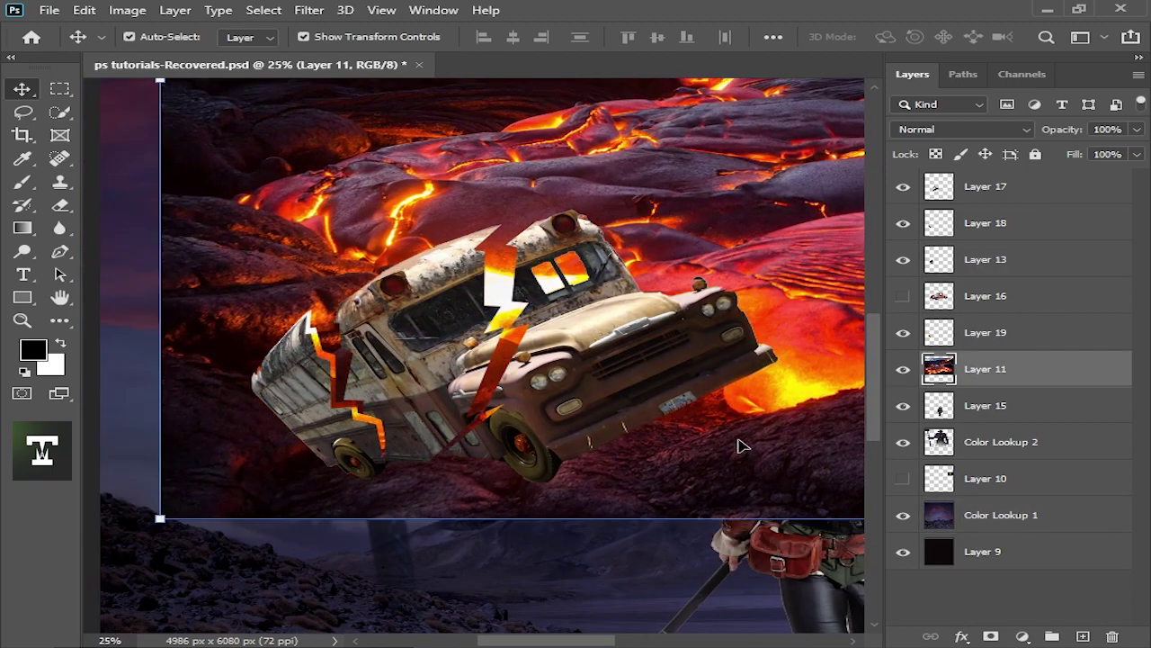
Copy lava within the middle and front bus piece outlines onto new layers, then hide Layer 11
ctrl+click(939, 259)
key(ctrl+j)
ctrl+click(743, 378)
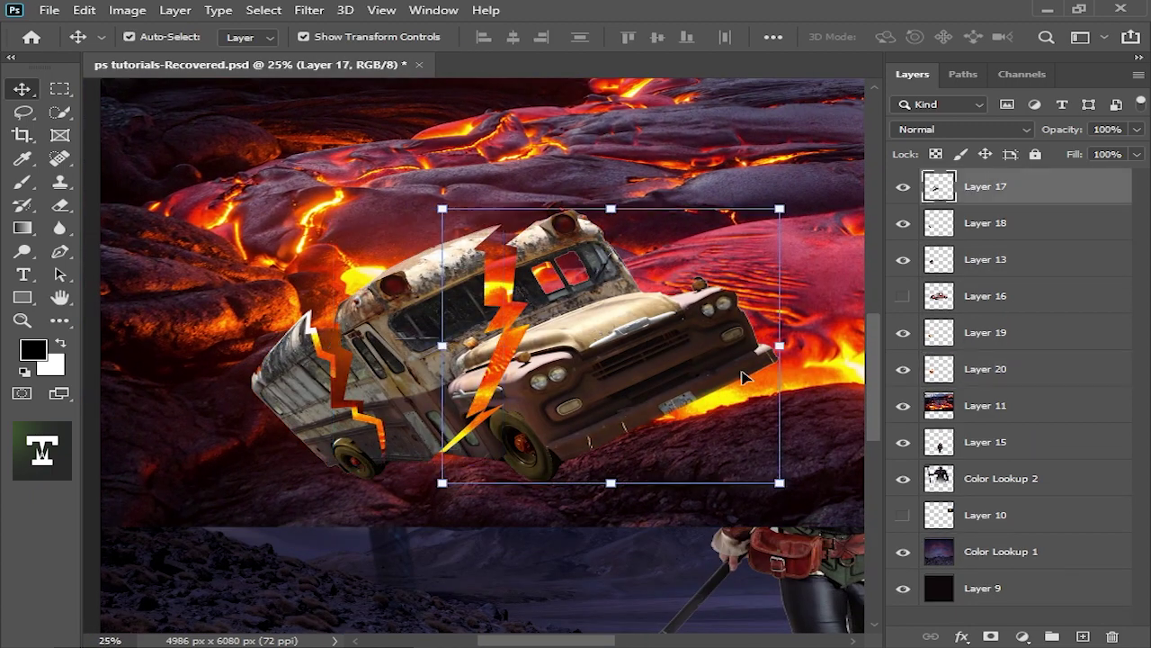
click(985, 405)
key(ctrl+j)
click(903, 442)
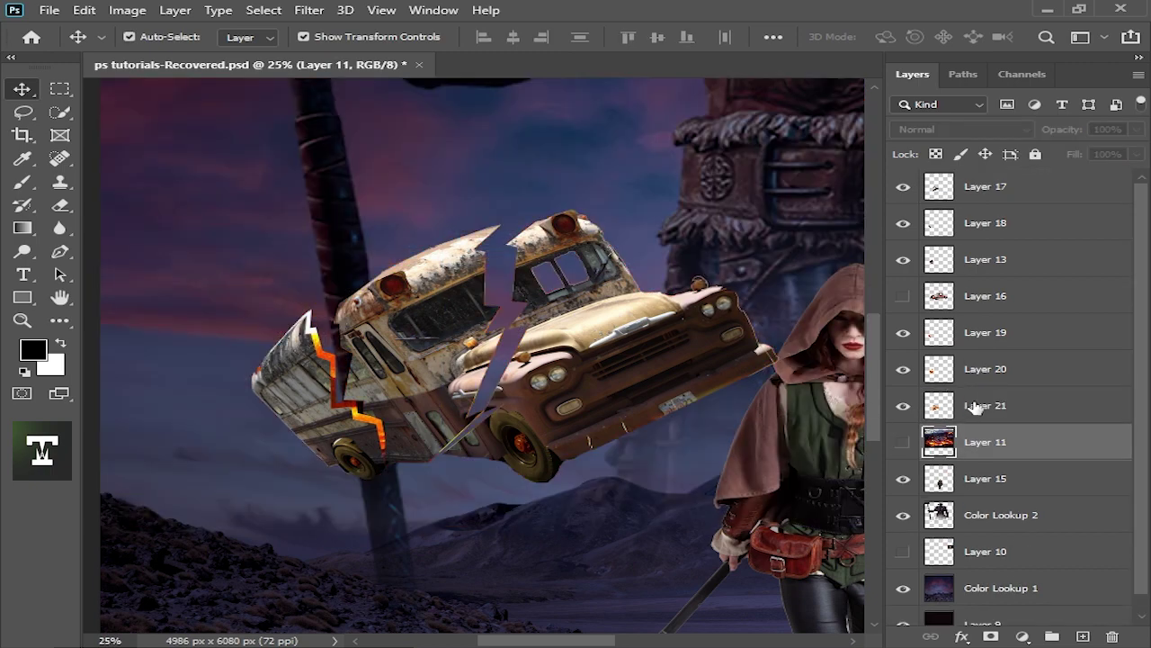
Select the lava edge layers together with all the bus piece layers
click(985, 405)
click(983, 371)
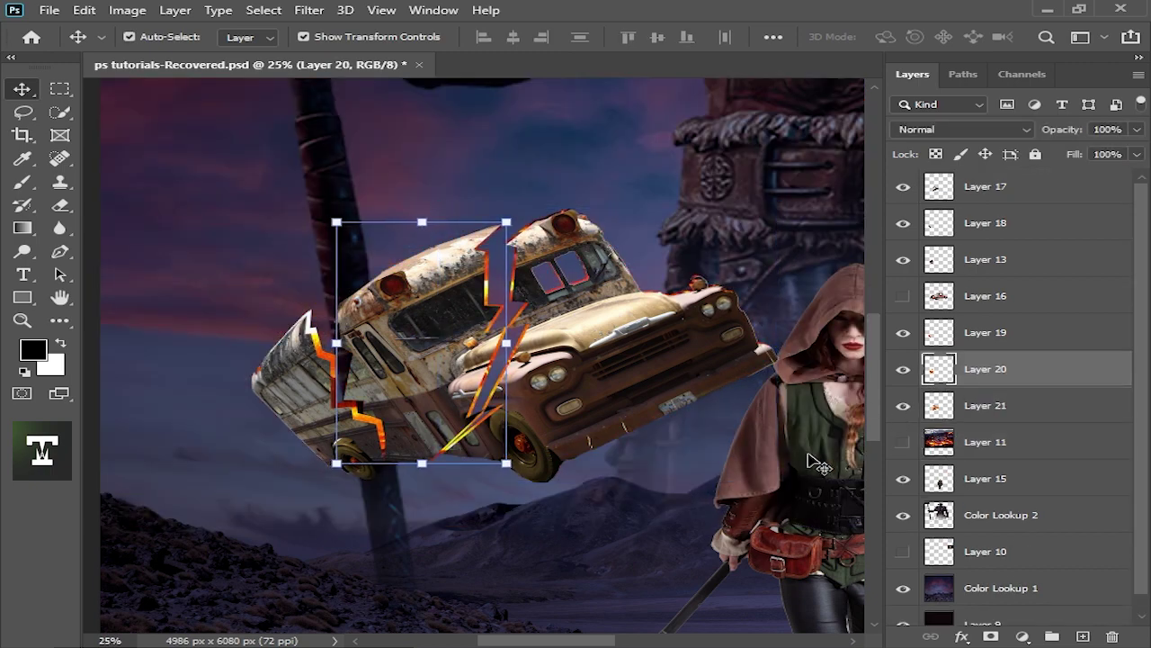
click(819, 463)
scroll(674, 352, down, 5)
scroll(419, 339, up, 4)
click(984, 187)
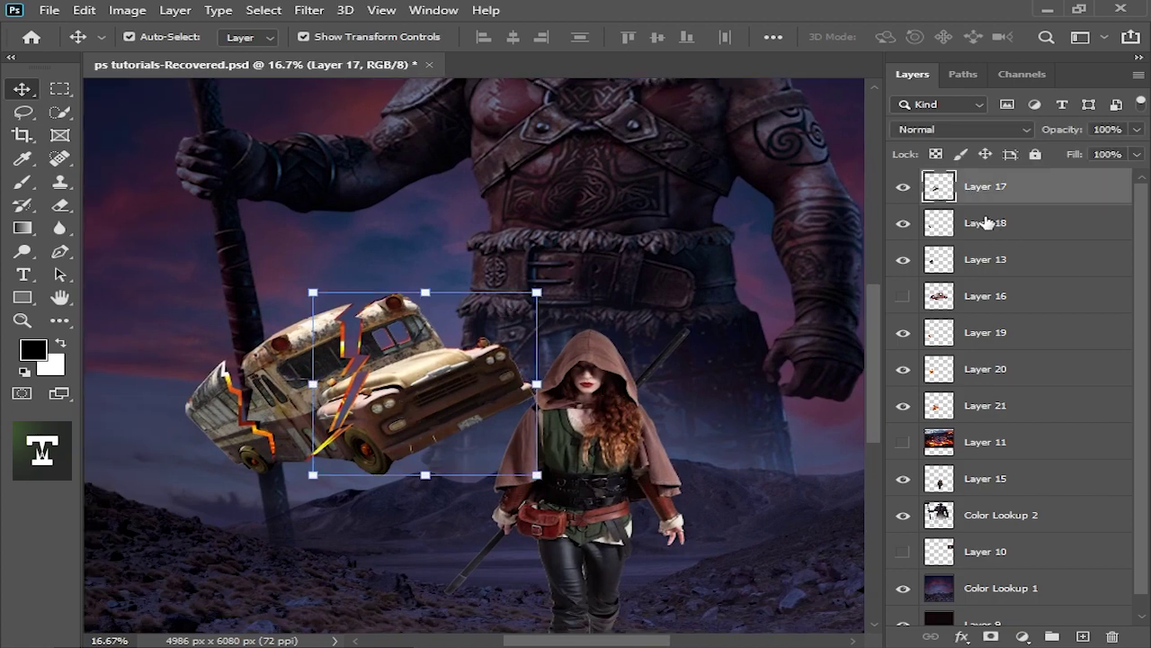
Merge the bus pieces and lava edges, then shrink the bus to about 76% at the upper left
shift+click(1000, 407)
key(ctrl+e)
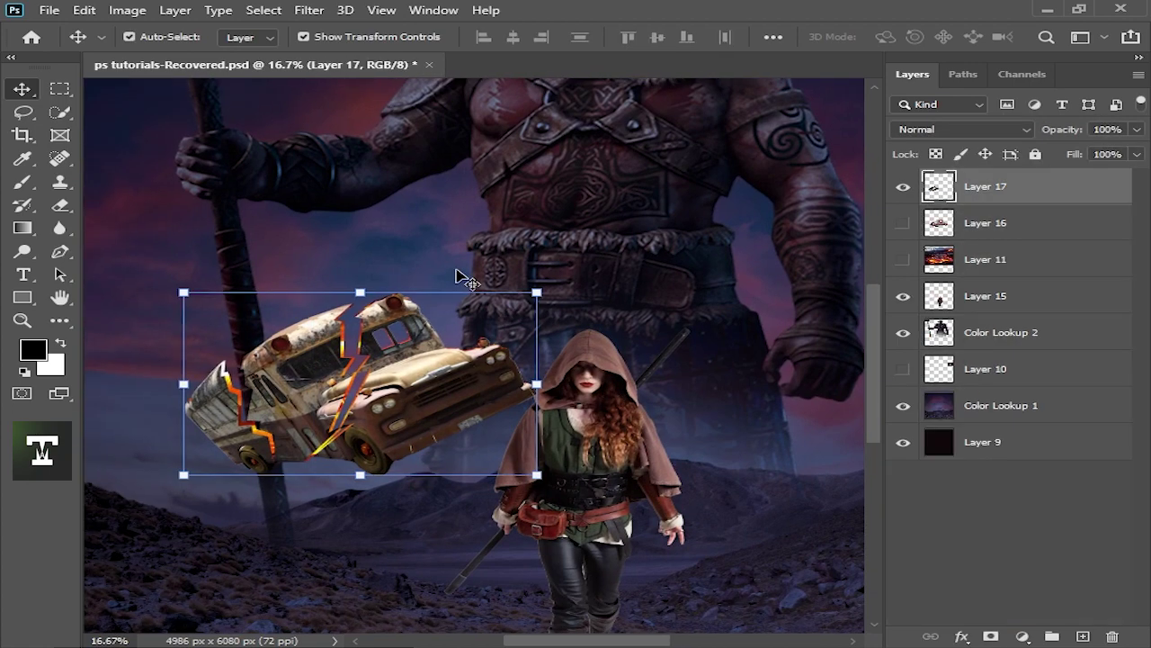
scroll(458, 276, down, 2)
key(Return)
drag(439, 370, 408, 360)
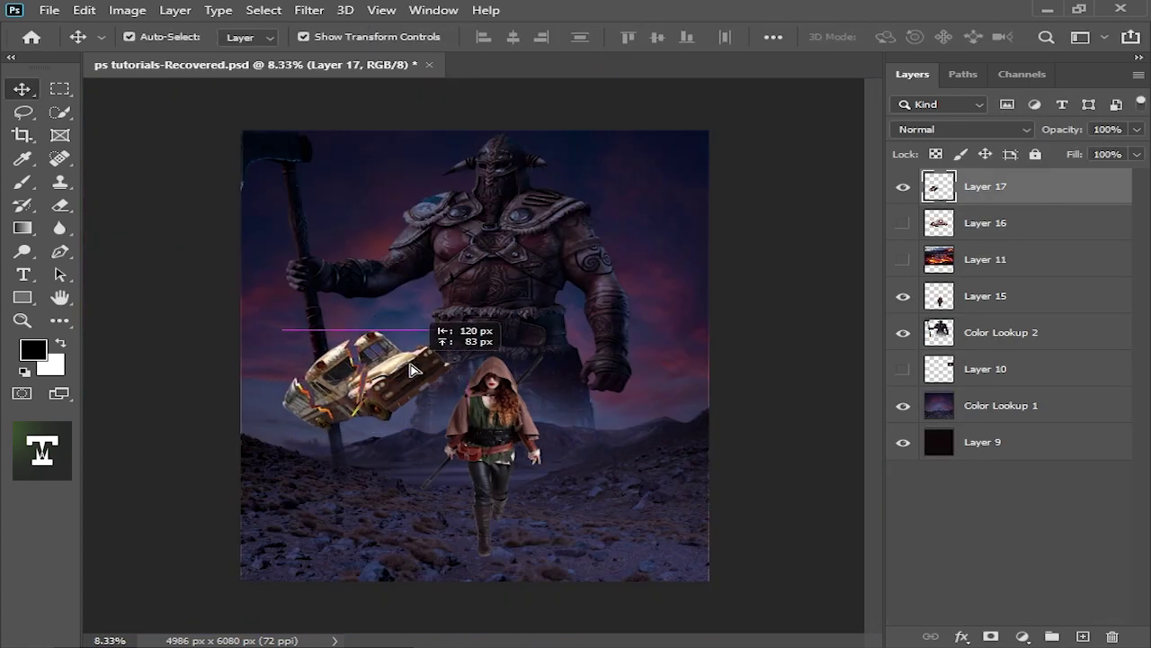
scroll(458, 413, up, 2)
drag(463, 224, 399, 265)
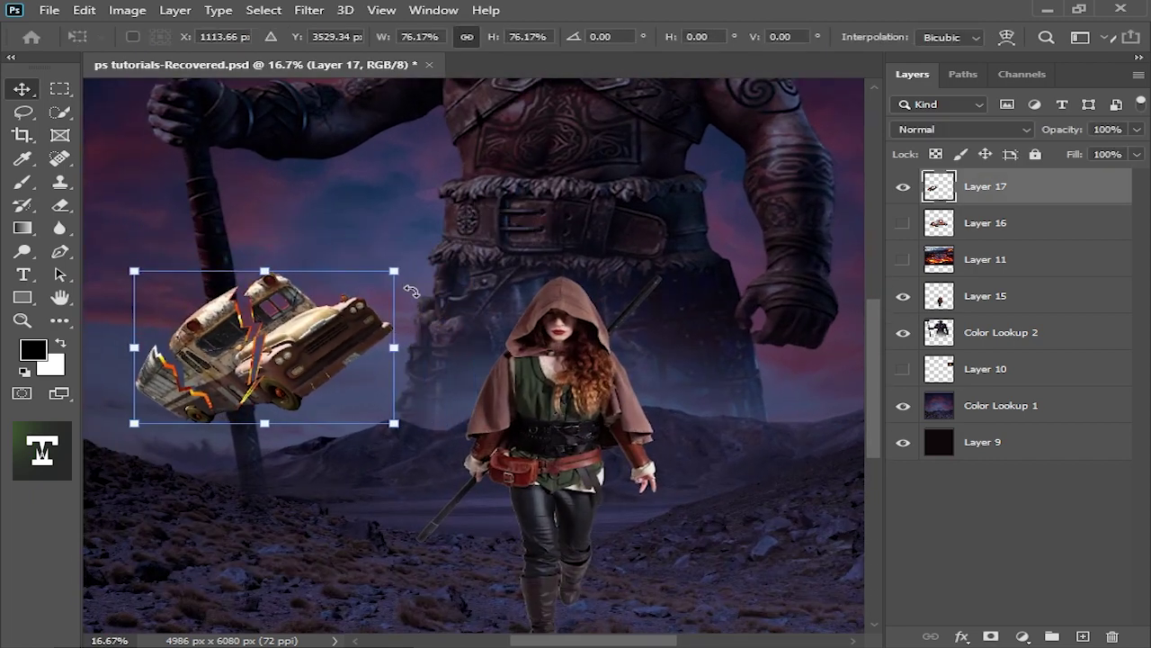
key(Return)
mouse_move(295, 341)
mouse_down()
mouse_move(328, 328)
mouse_move(322, 343)
mouse_move(403, 488)
mouse_up()
Add a smaller, rotated bus copy beside the woman
key(ctrl+t)
mouse_move(512, 398)
mouse_down()
mouse_move(359, 477)
mouse_move(388, 563)
mouse_up()
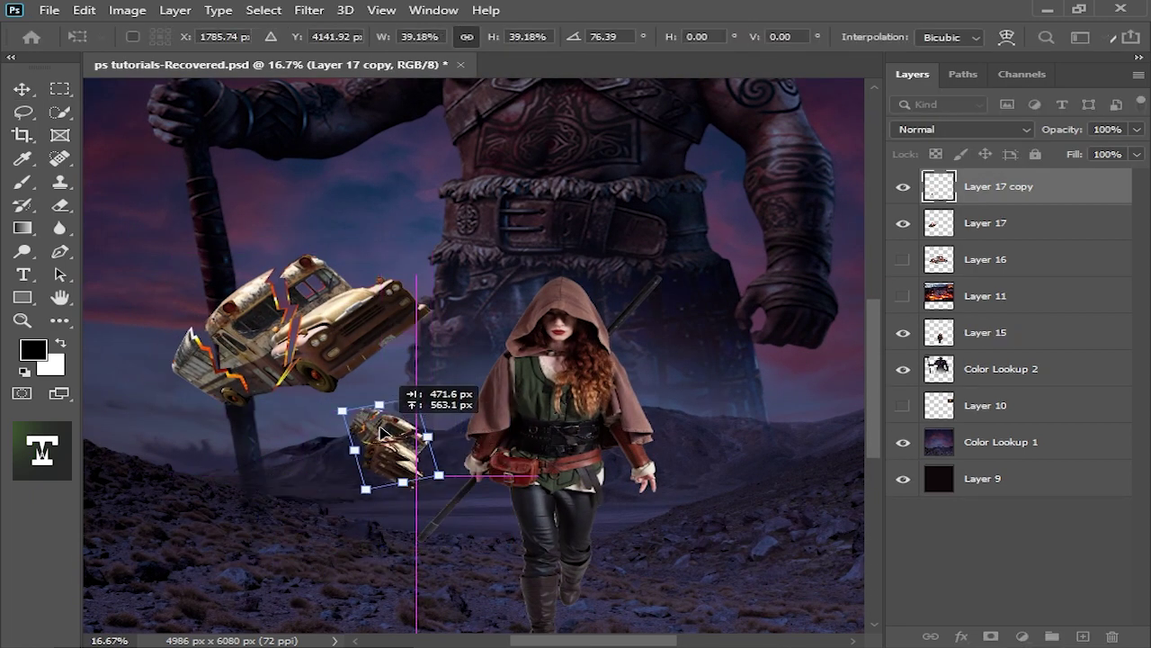
key(Return)
Add a horizontally flipped, enlarged bus copy rotated upright near the right edge
click(225, 303)
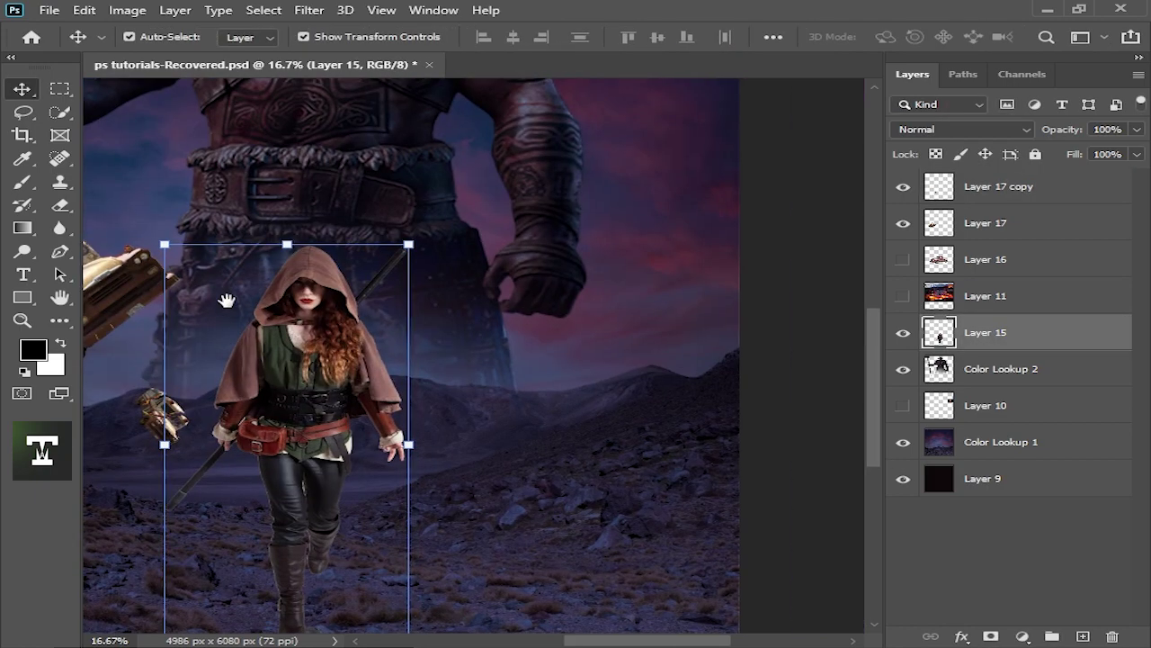
drag(270, 305, 693, 297)
key(ctrl+t)
right_click(541, 289)
click(642, 593)
key(ctrl+minus)
drag(601, 270, 642, 231)
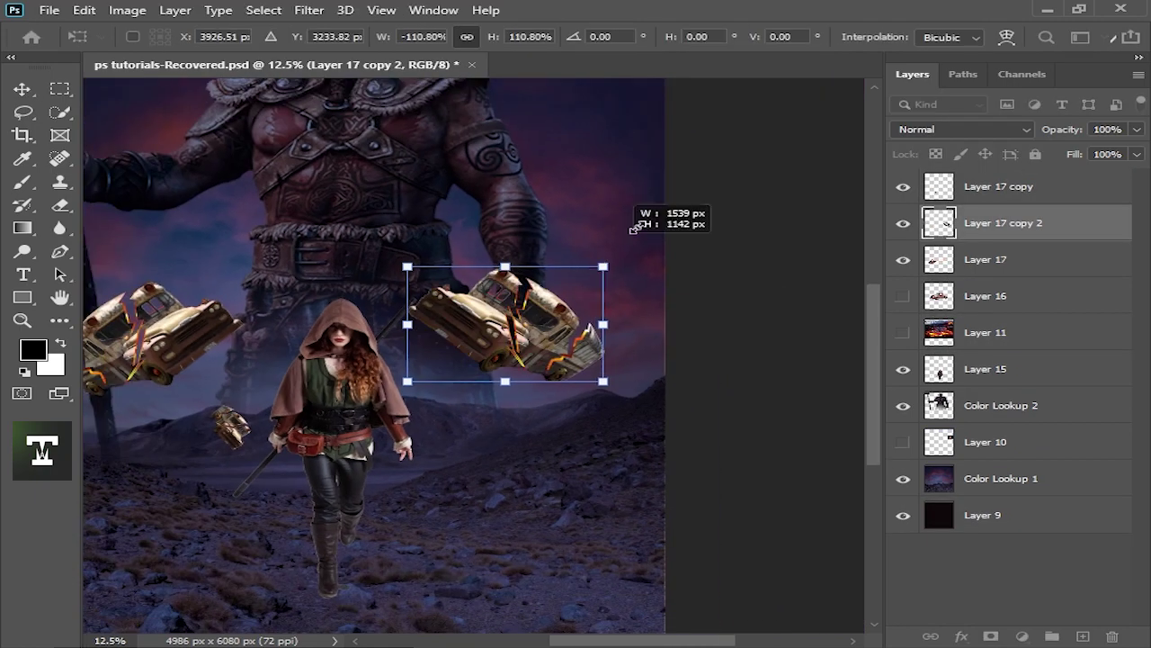
mouse_move(660, 123)
mouse_down()
mouse_move(614, 360)
mouse_move(621, 297)
mouse_up()
key(Return)
key(ctrl+minus)
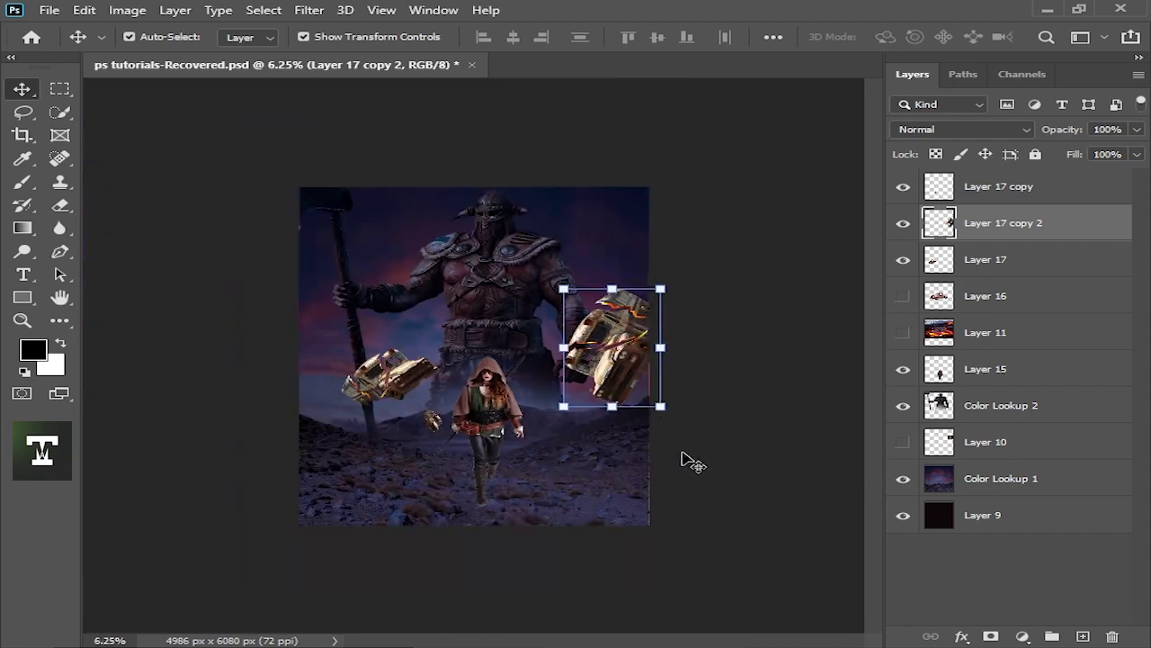
key(ctrl+plus)
key(ctrl+plus)
Copy the small bus piece to the woman's right
click(368, 403)
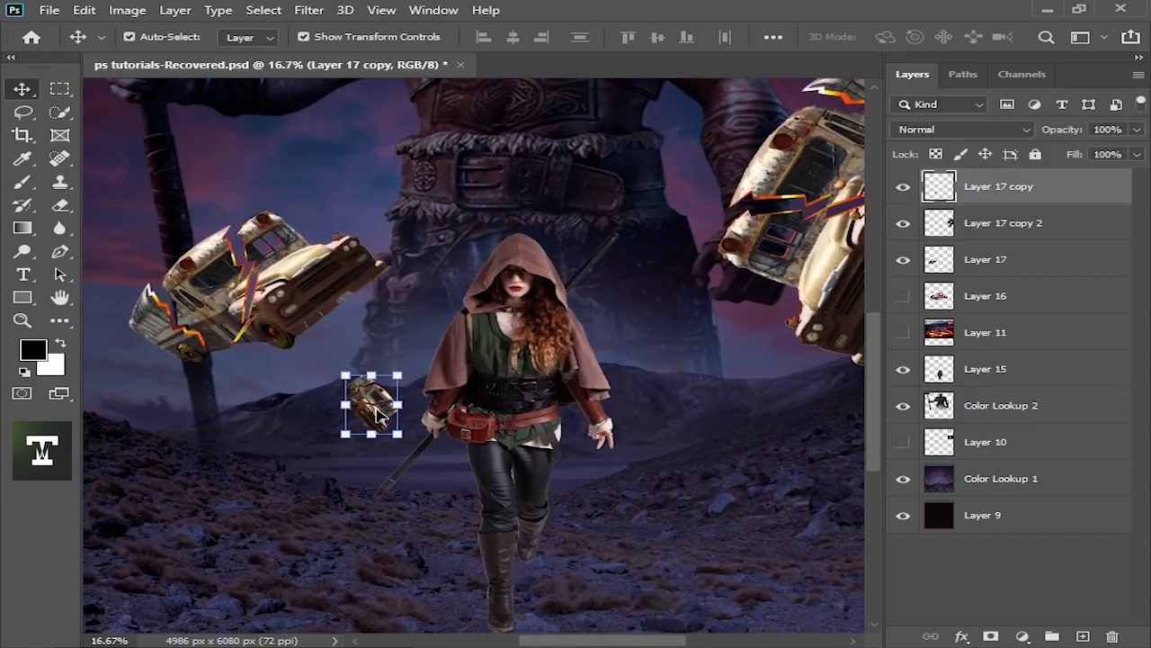
drag(367, 403, 688, 374)
key(ctrl+minus)
key(ctrl+minus)
key(ctrl+minus)
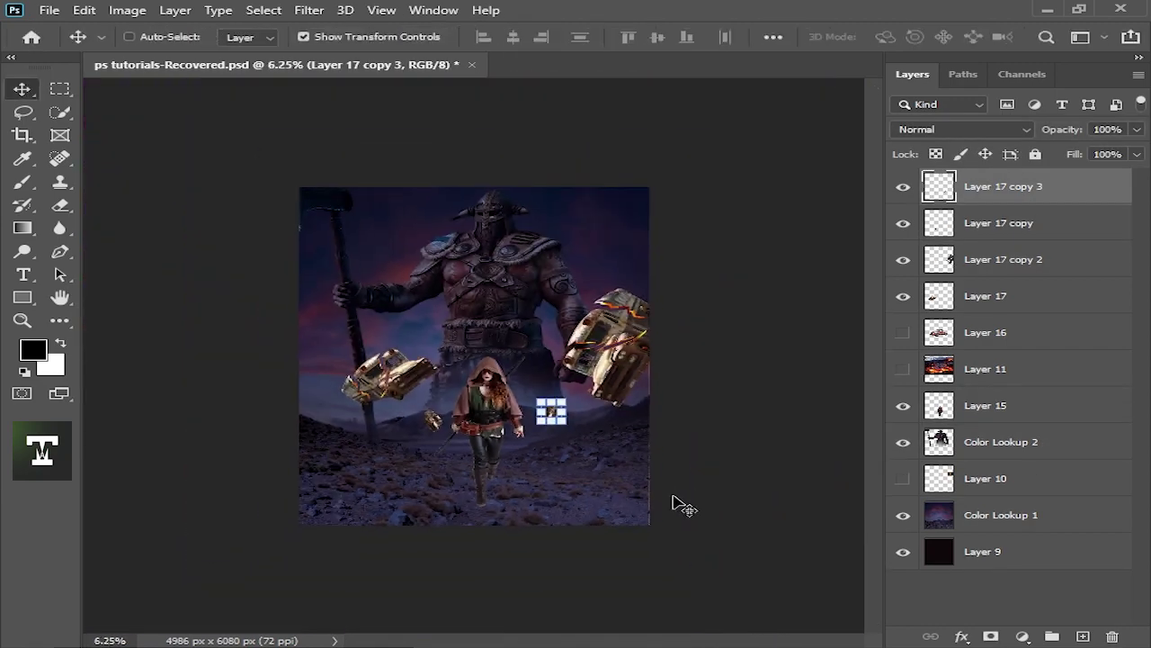
key(ctrl+plus)
key(ctrl+plus)
Place an enlarged, rotated bus copy in the top-right corner and show the pickup truck layer
key(ctrl+minus)
click(720, 365)
mouse_move(720, 365)
mouse_down()
mouse_move(688, 236)
mouse_move(314, 185)
mouse_up()
key(ctrl+t)
drag(789, 246, 719, 214)
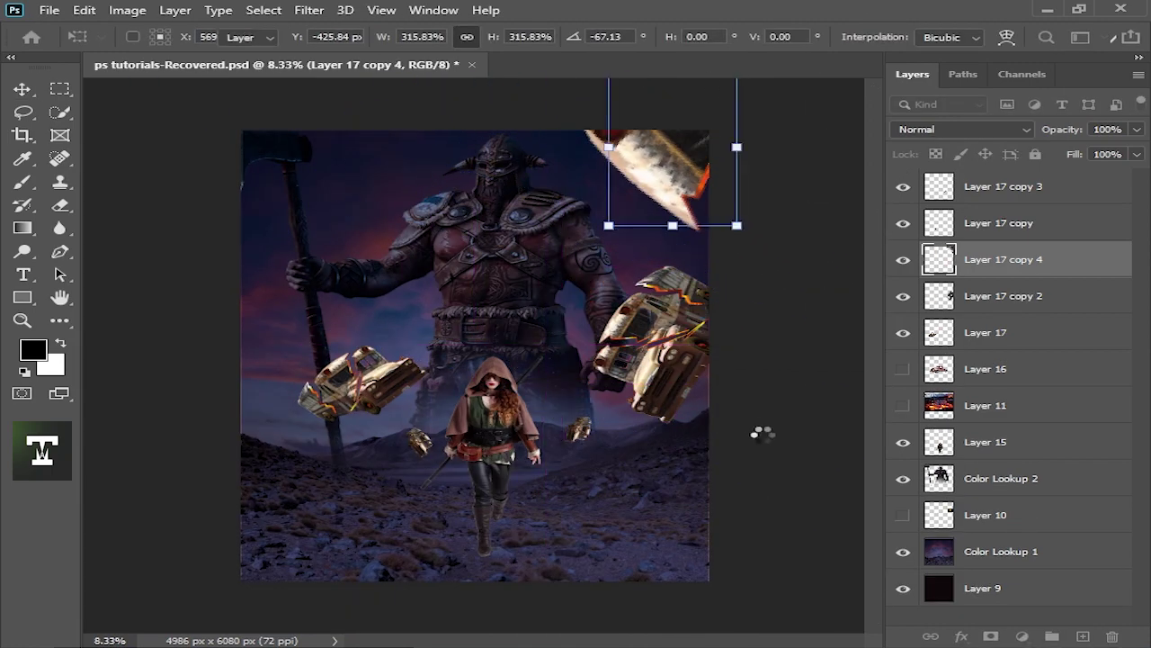
key(Return)
key(ctrl+minus)
key(ctrl+minus)
key(ctrl+plus)
key(ctrl+plus)
key(ctrl+plus)
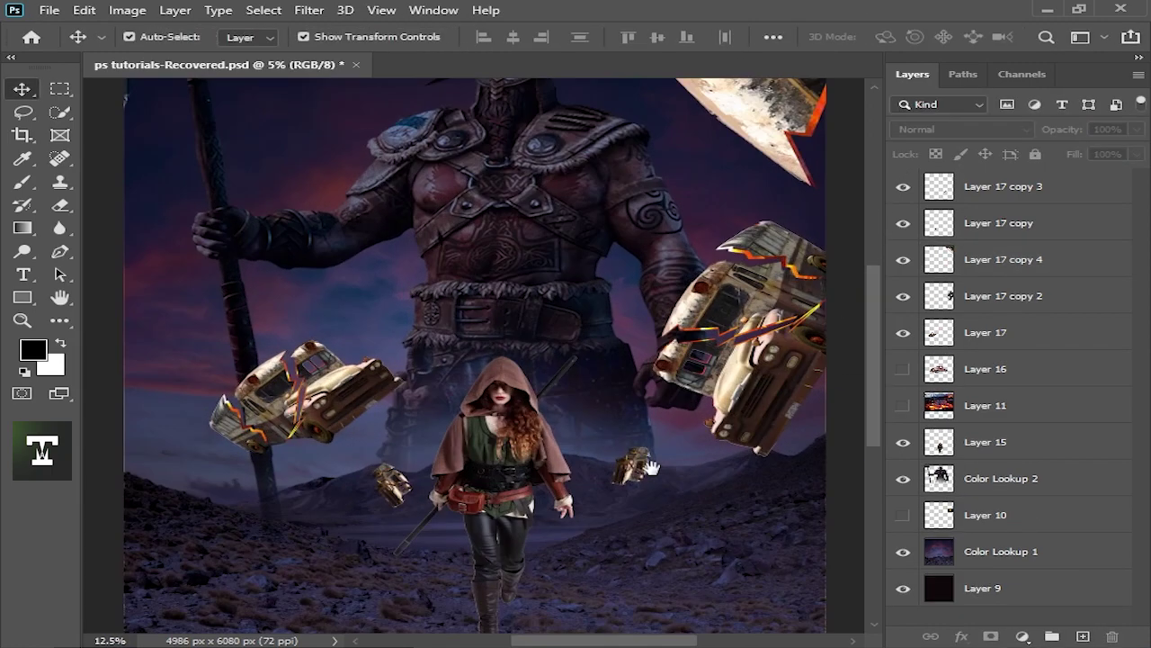
click(903, 369)
Place the pickup truck in the lower scene, enlarged and rotated onto its side, on the top layer
drag(463, 243, 534, 529)
key(ctrl+minus)
key(ctrl+t)
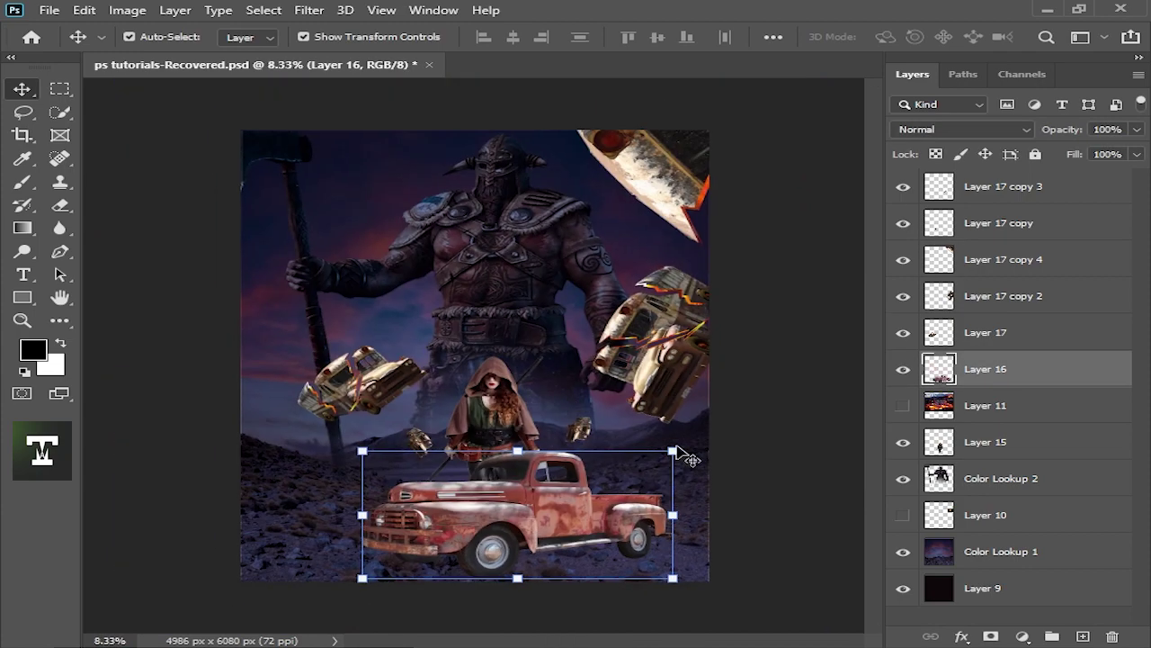
drag(596, 432, 596, 585)
mouse_move(596, 380)
mouse_down()
mouse_move(835, 217)
mouse_move(681, 531)
mouse_up()
key(ctrl+minus)
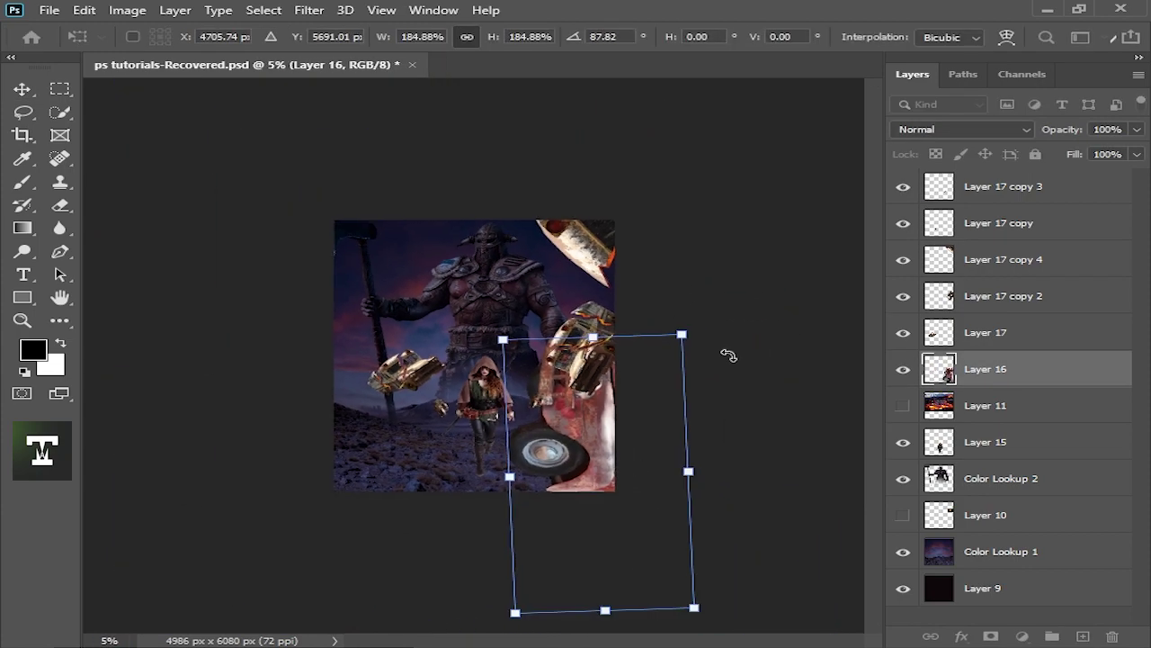
drag(726, 355, 566, 478)
key(ctrl+shift+bracketright)
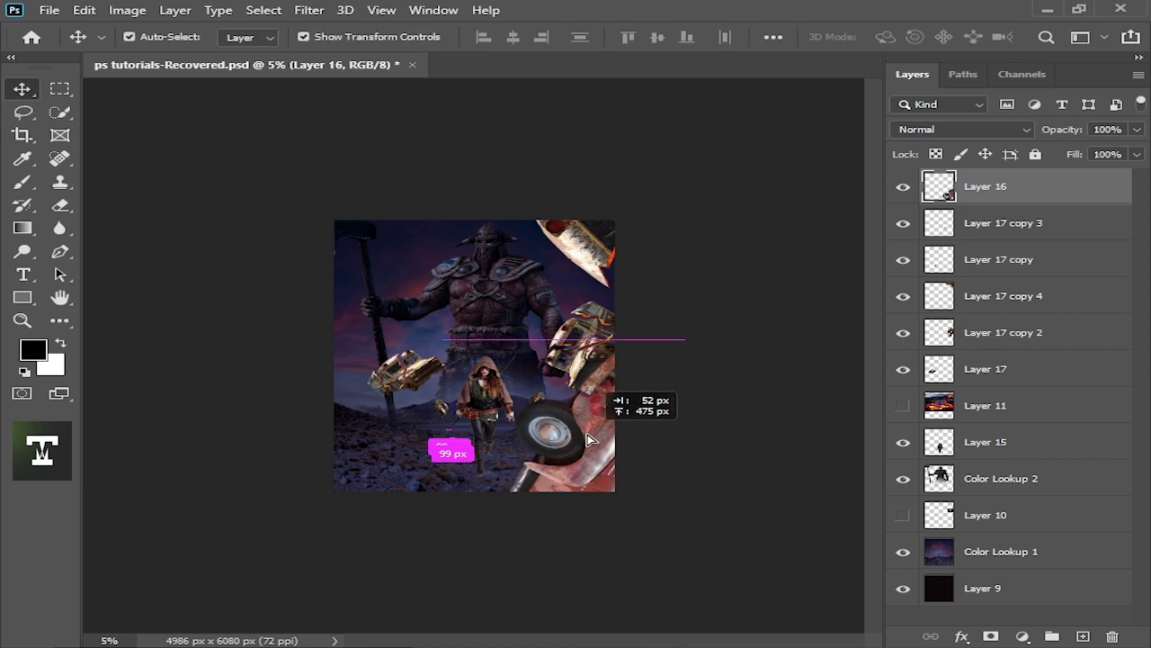
key(ctrl+t)
key(Return)
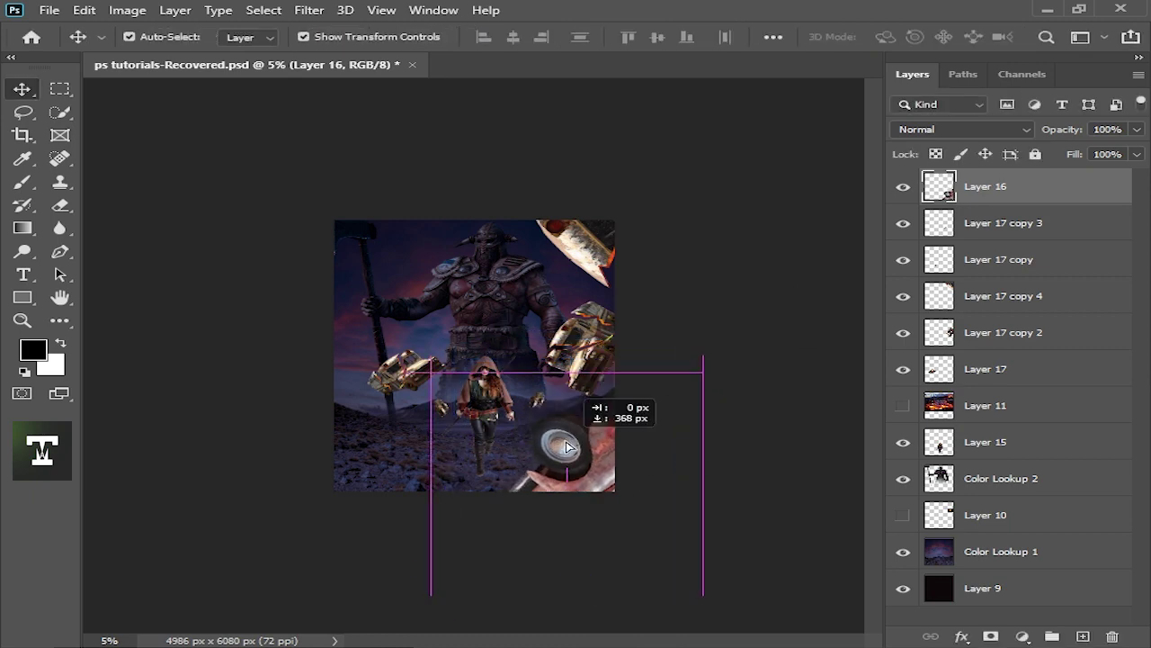
key(ctrl+plus)
Merge Layer 17 and its bus copies into a single Layer 17 copy 3
key(ctrl+plus)
click(903, 186)
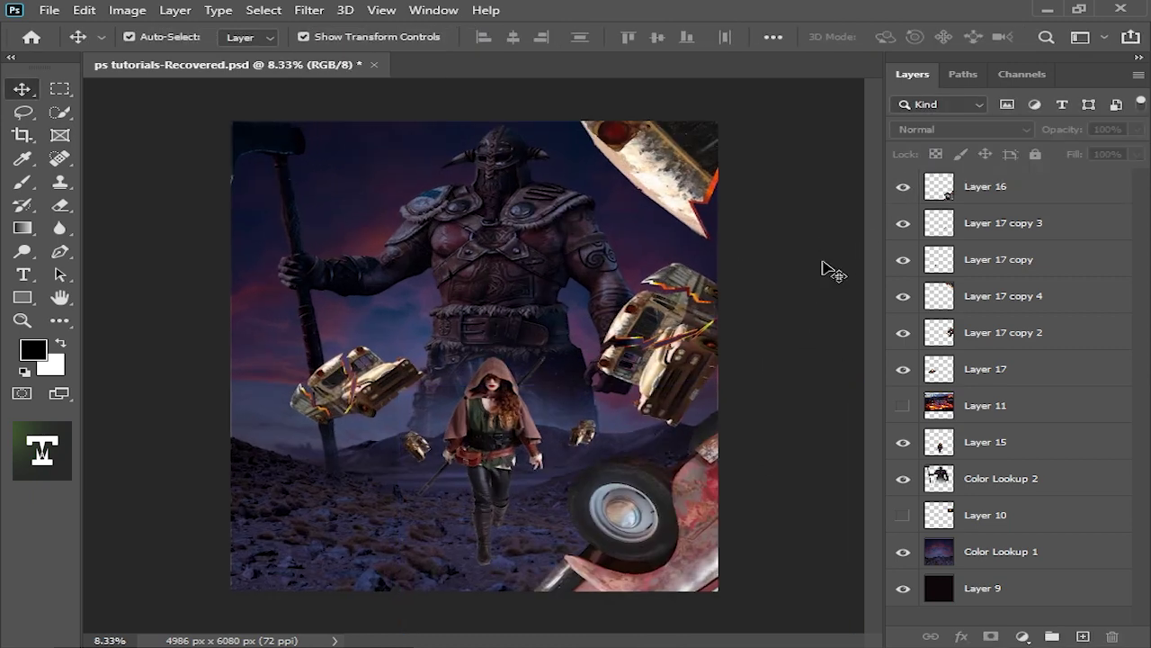
key(ctrl+minus)
key(ctrl+plus)
key(ctrl+plus)
click(340, 303)
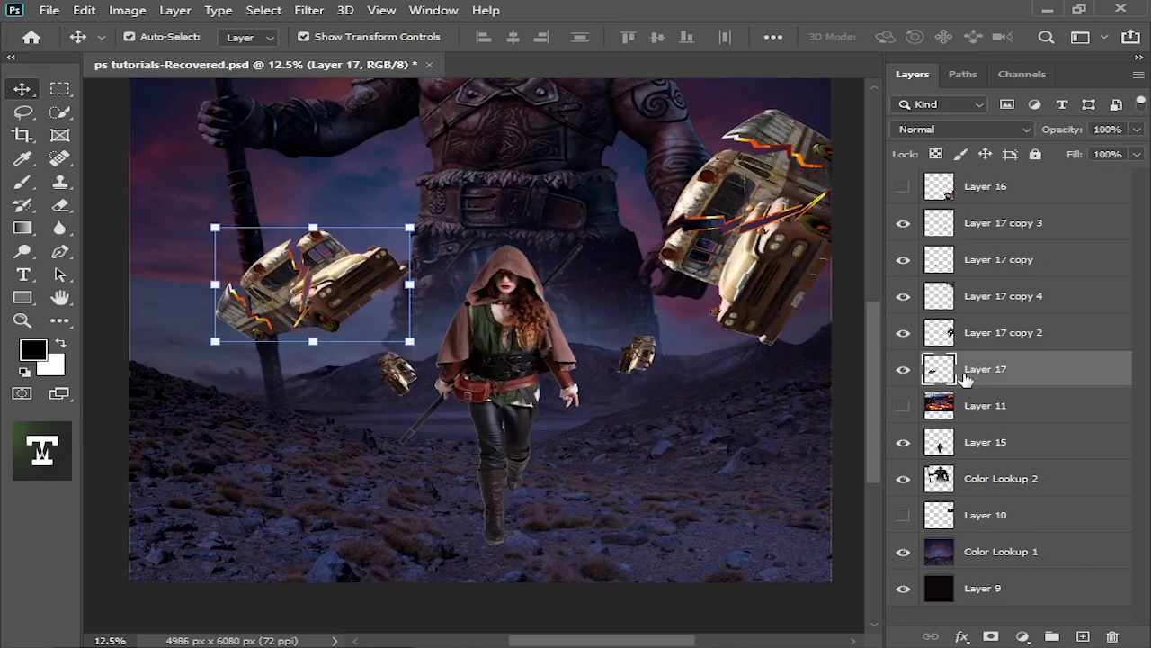
shift+click(999, 296)
shift+click(994, 196)
click(902, 186)
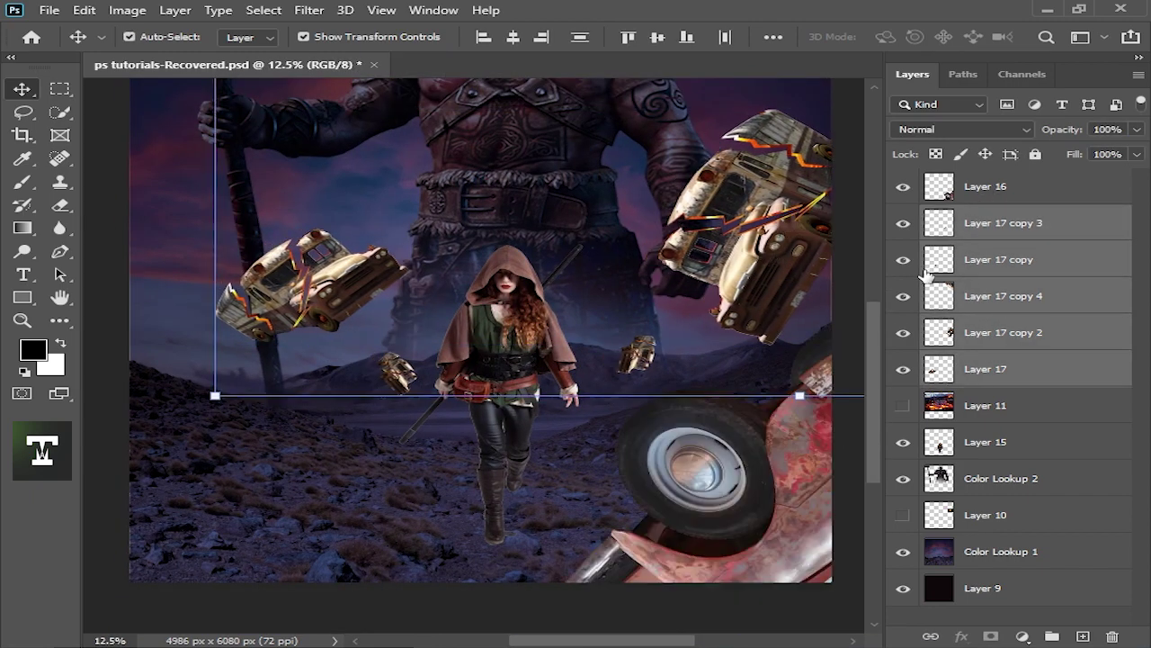
key(ctrl+e)
Apply a NightFromDay.CUBE Color Lookup clipped to the bus layer and merge it in
click(902, 186)
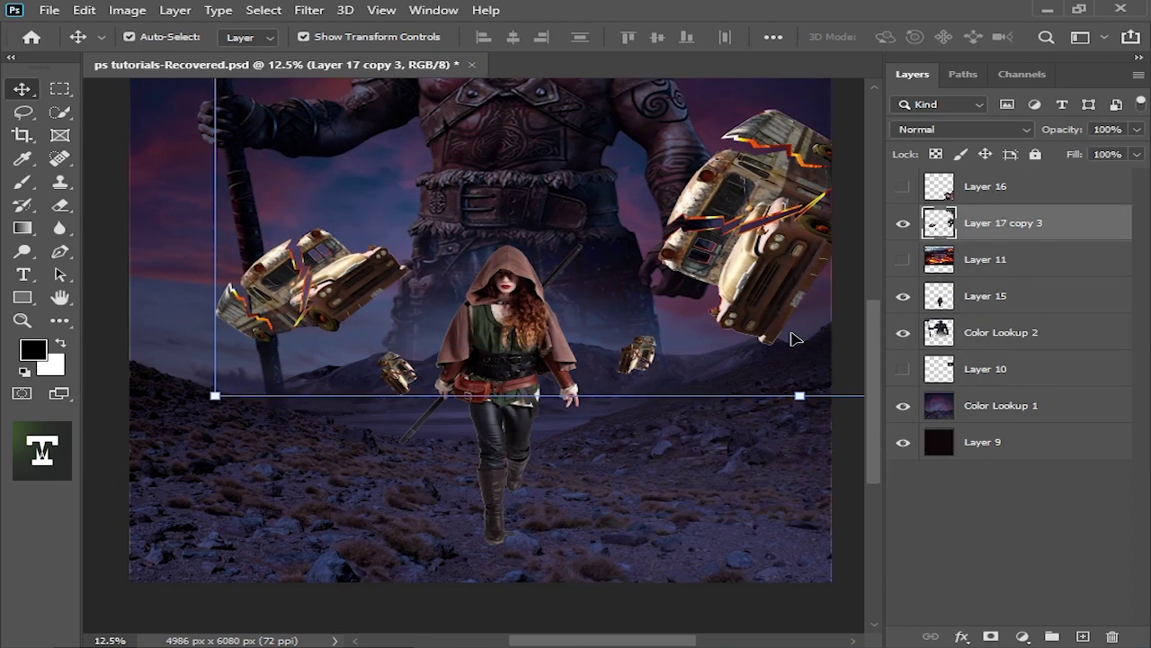
key(ctrl+minus)
key(ctrl+plus)
click(1023, 636)
click(997, 556)
click(915, 255)
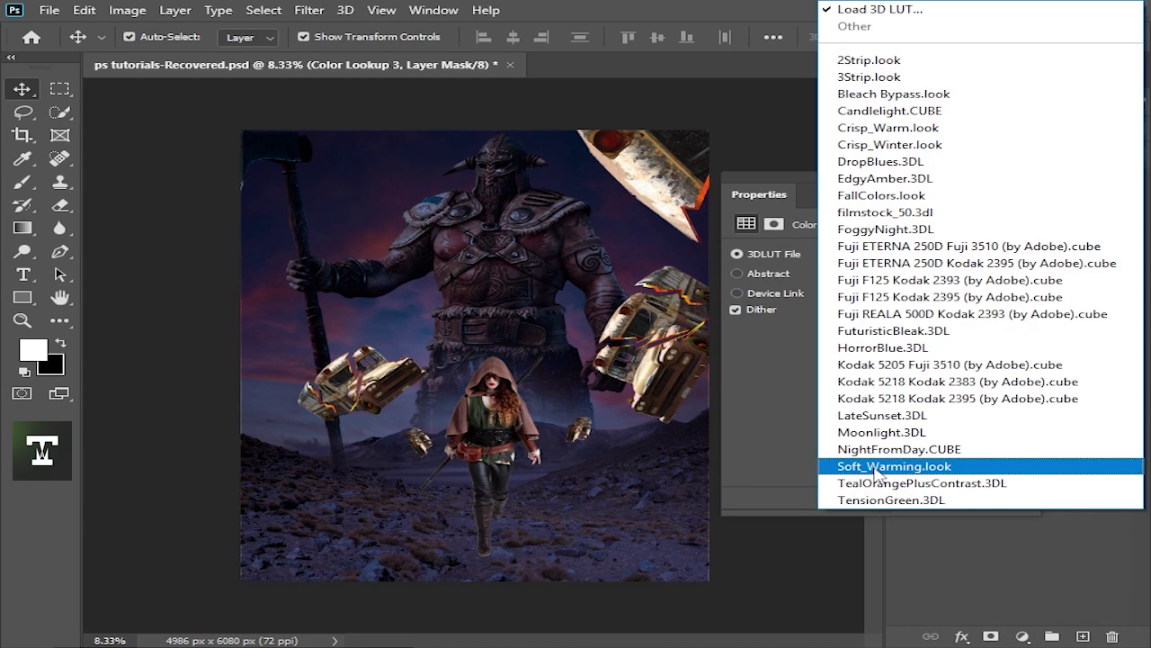
click(899, 442)
click(870, 496)
shift+click(1052, 261)
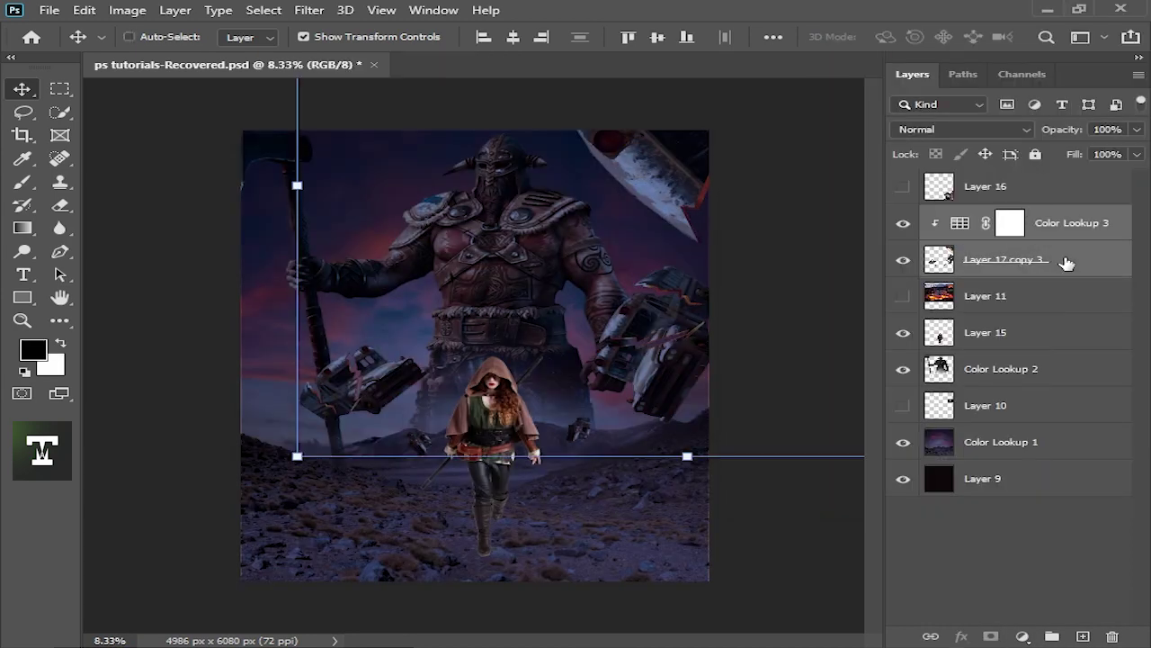
key(ctrl+e)
Nudge the warrior's Color Lookup 2 layer slightly to the left
key(ctrl+minus)
key(ctrl+plus)
key(ctrl+plus)
click(557, 270)
drag(558, 269, 532, 270)
key(ctrl+minus)
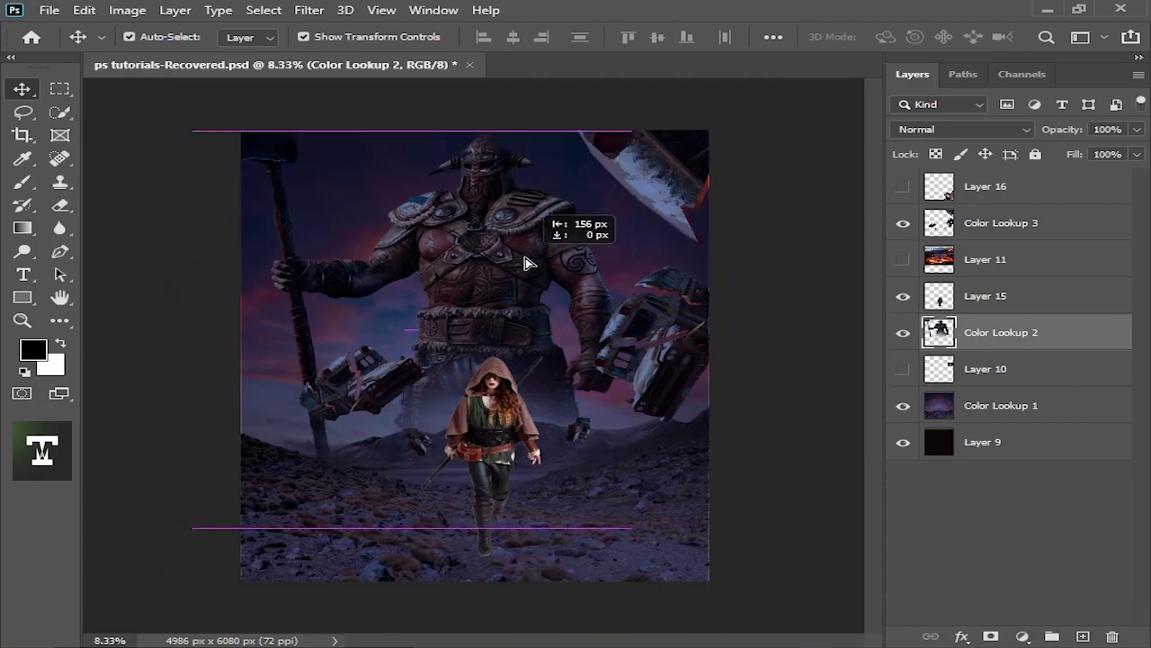
key(ctrl+minus)
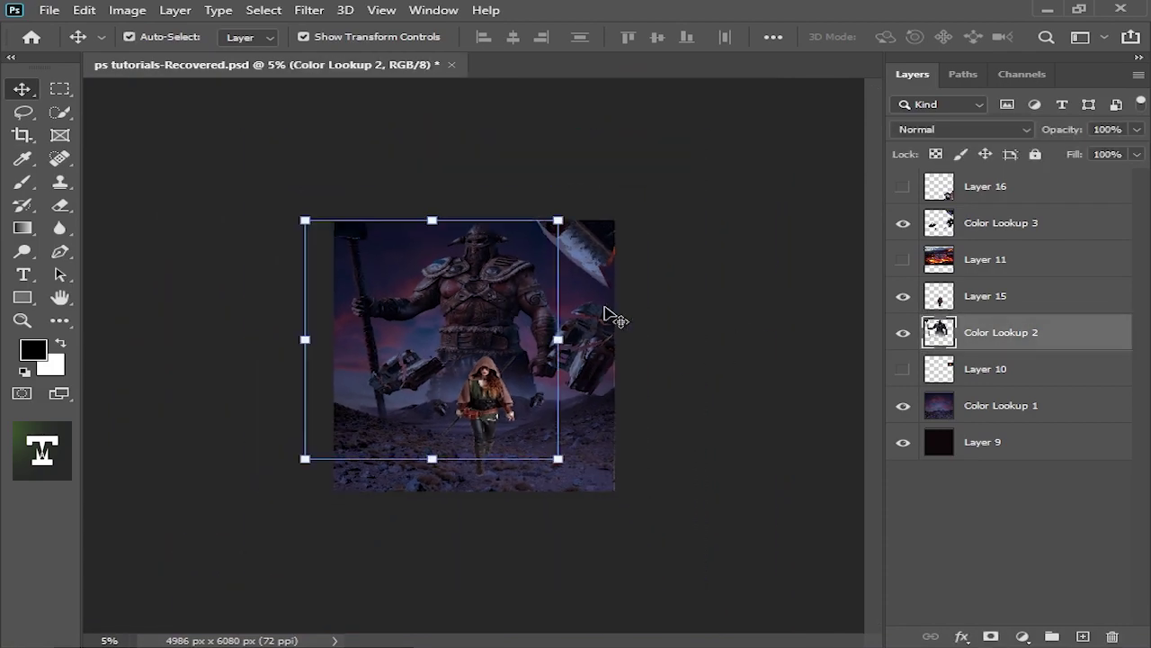
click(629, 323)
key(ctrl+plus)
key(ctrl+plus)
key(ctrl+plus)
key(ctrl+plus)
Load the woman's Layer 15 outline as a selection, contract it, then deselect
ctrl+click(543, 331)
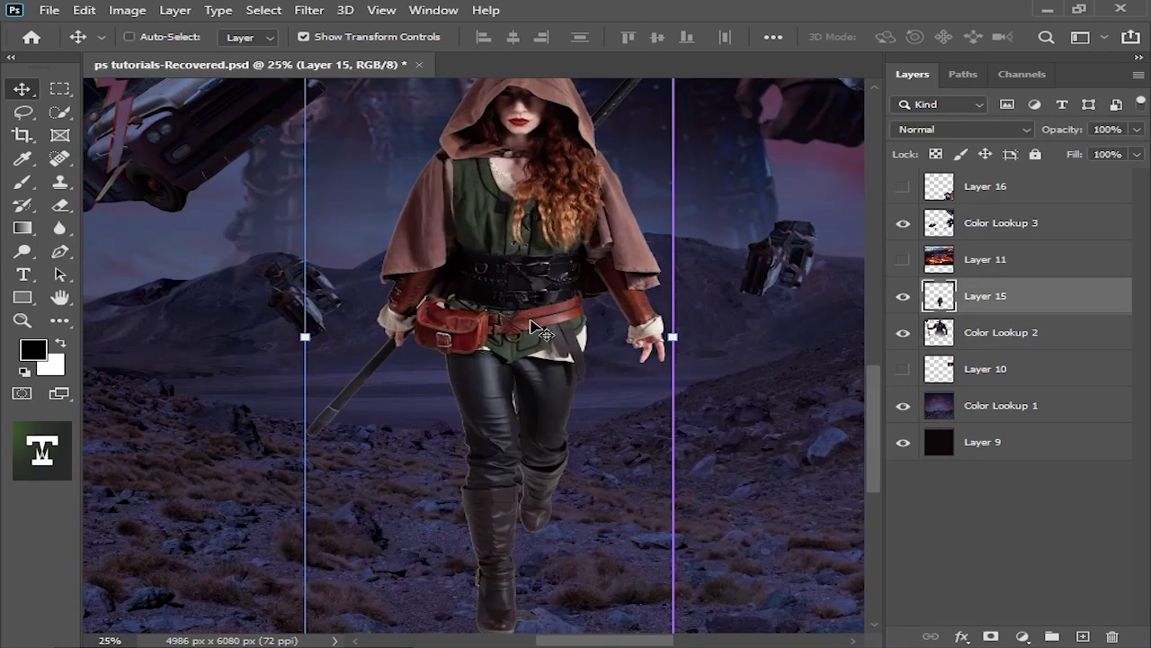
ctrl+click(939, 295)
key(ctrl+plus)
key(ctrl+plus)
key(ctrl+plus)
click(263, 10)
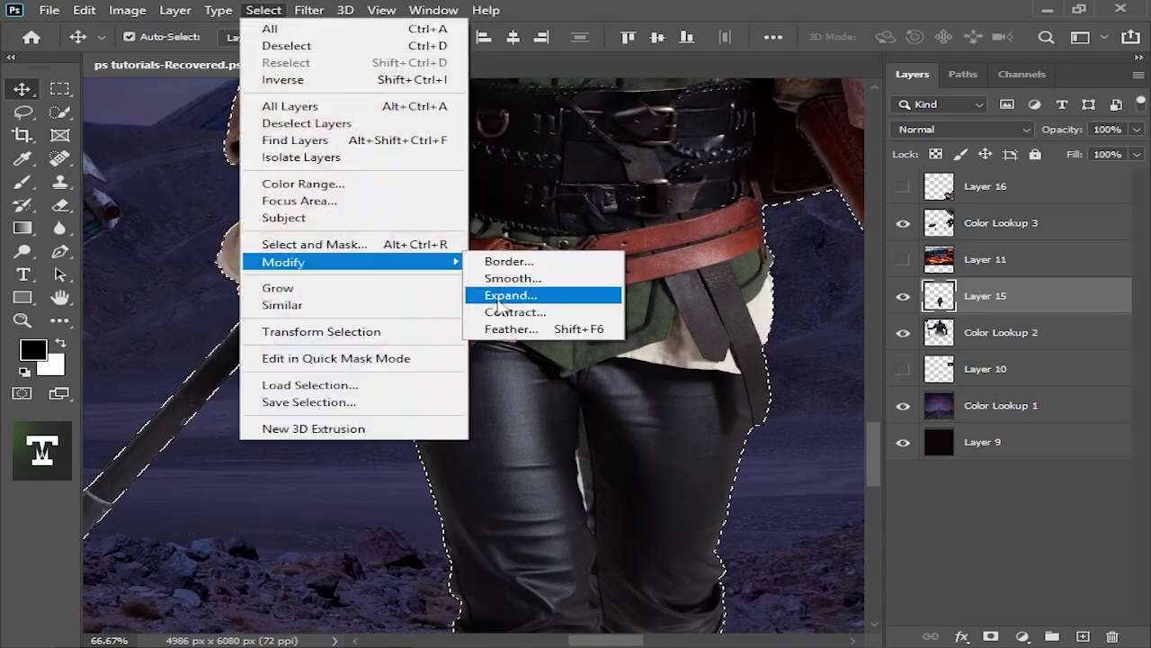
click(504, 291)
click(264, 10)
click(522, 323)
key(Return)
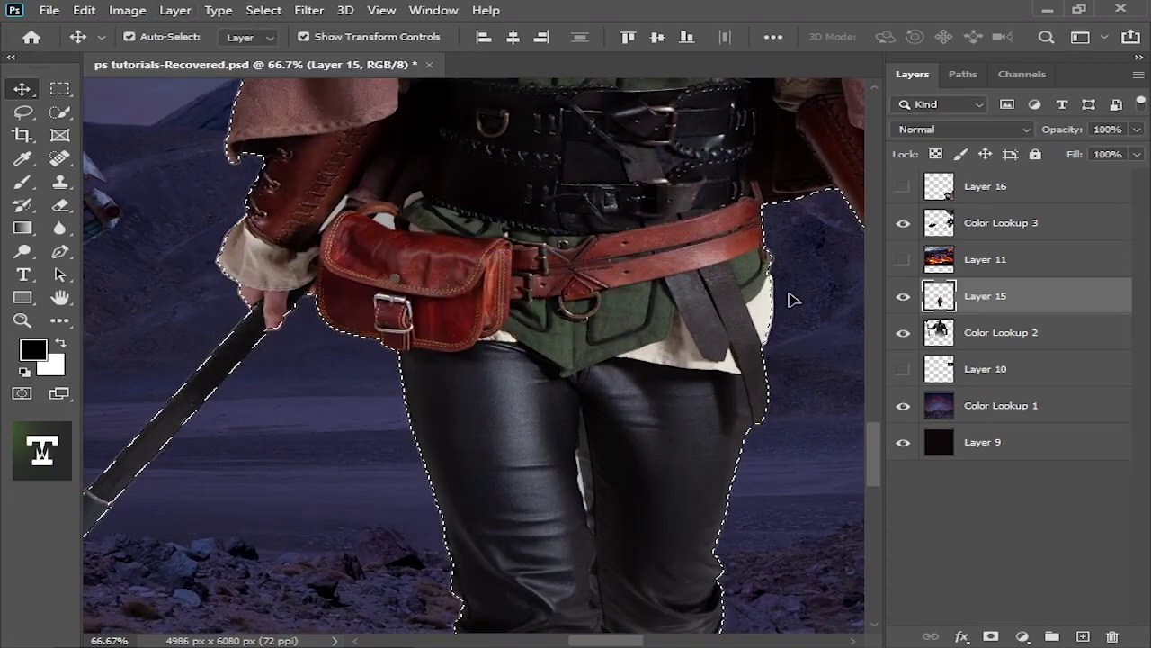
key(ctrl+minus)
key(ctrl+minus)
key(ctrl+minus)
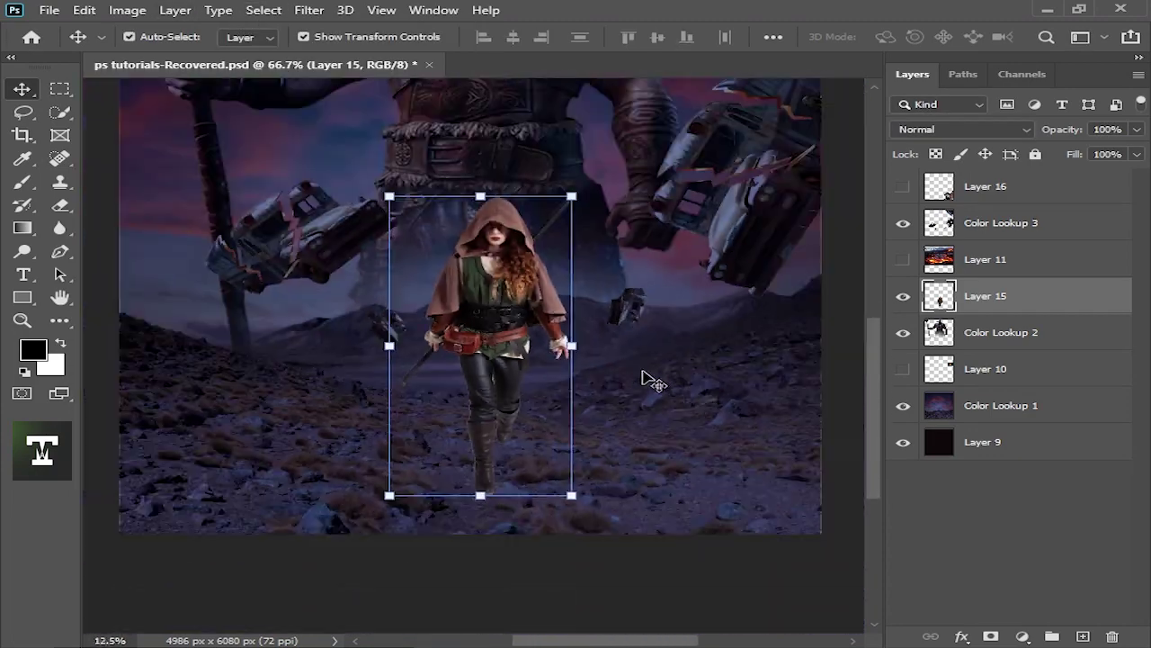
key(ctrl+minus)
key(ctrl+minus)
key(ctrl+minus)
Make the lava Layer 11 visible and select it
click(596, 504)
key(ctrl+plus)
click(656, 419)
click(504, 385)
click(504, 384)
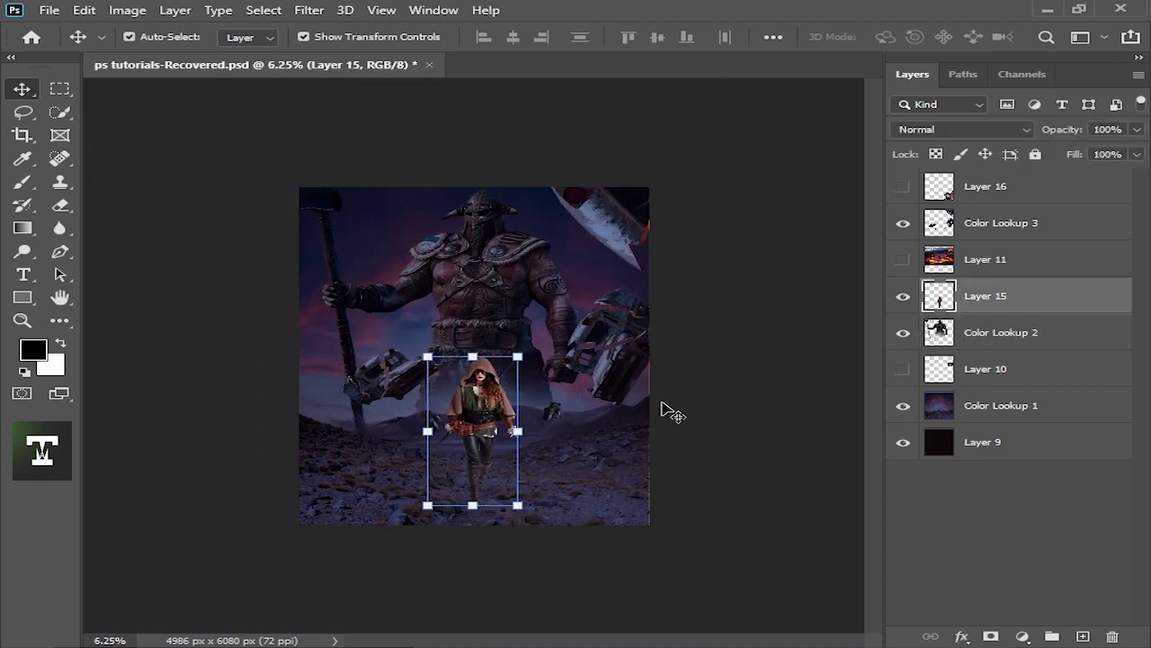
click(669, 411)
click(903, 259)
click(520, 321)
Move the lava layer down onto the ground, set it to Screen, and place it below the woman
drag(520, 321, 519, 441)
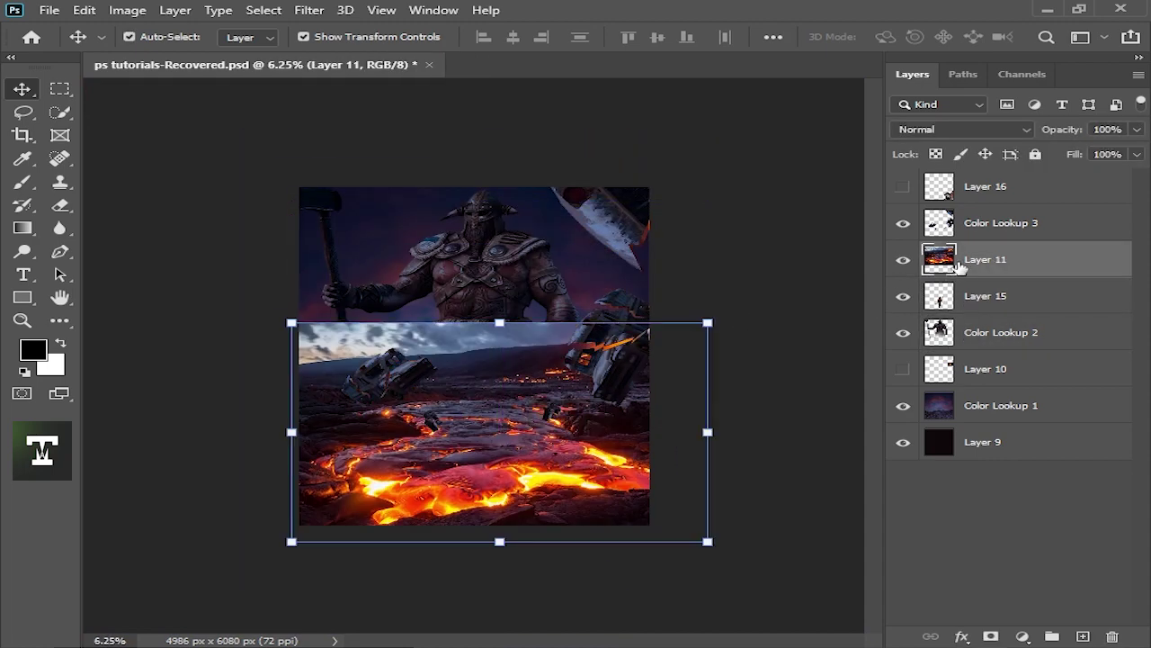
click(962, 129)
click(938, 282)
key(ctrl+plus)
key(ctrl+plus)
key(ctrl+bracketleft)
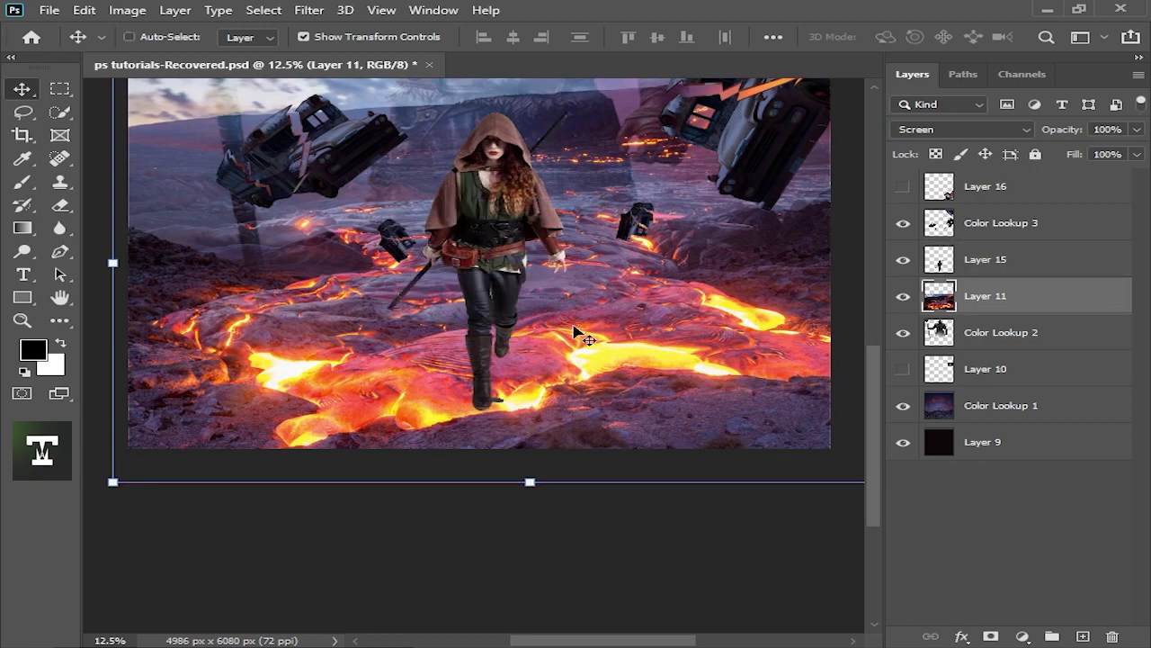
key(ctrl+minus)
Erase the lava layer's cloudy sky band with a large soft eraser
key(e)
right_click(548, 345)
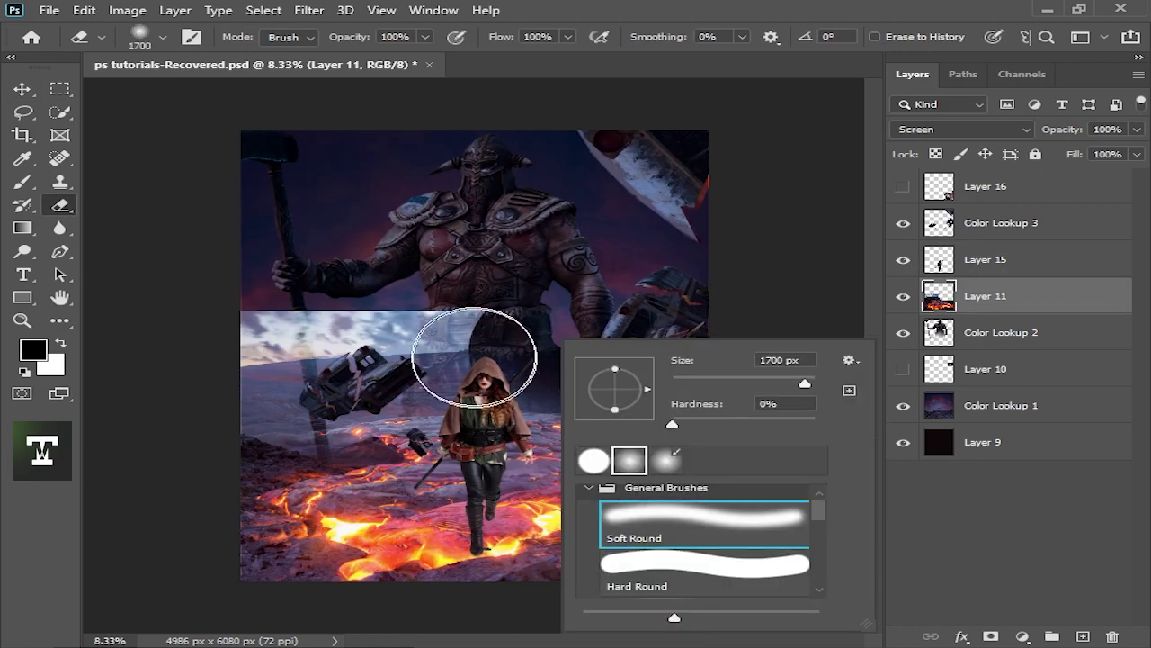
mouse_move(548, 351)
mouse_down()
mouse_move(347, 385)
mouse_move(300, 438)
mouse_up()
key(ctrl+minus)
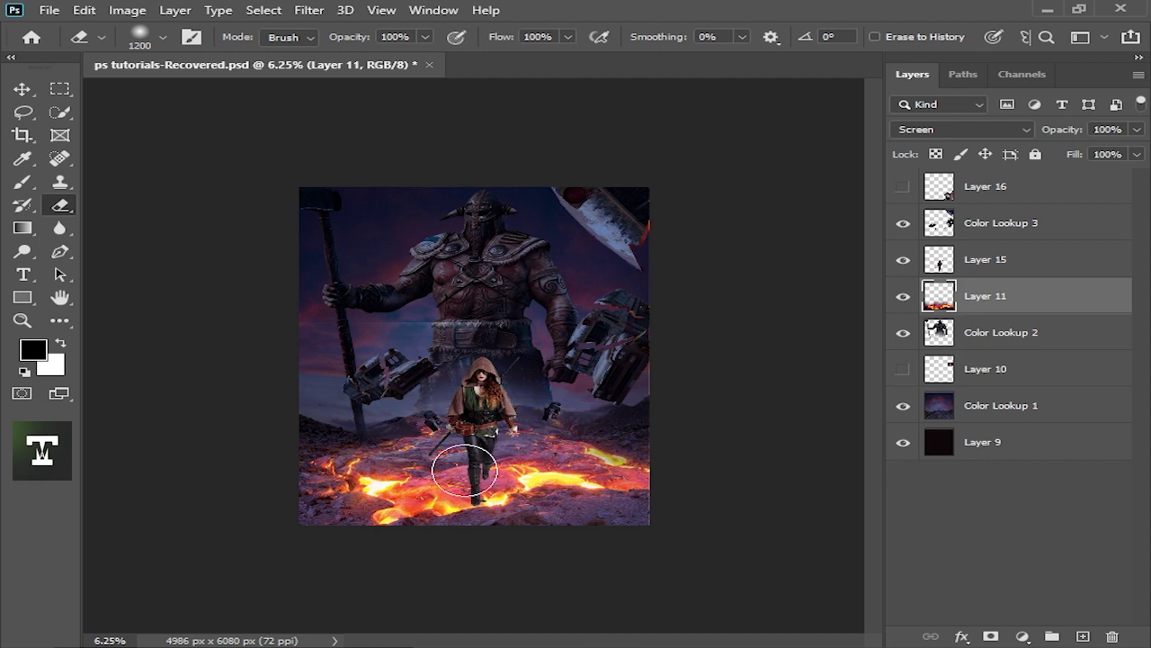
key(ctrl+plus)
key(ctrl+plus)
key(ctrl+plus)
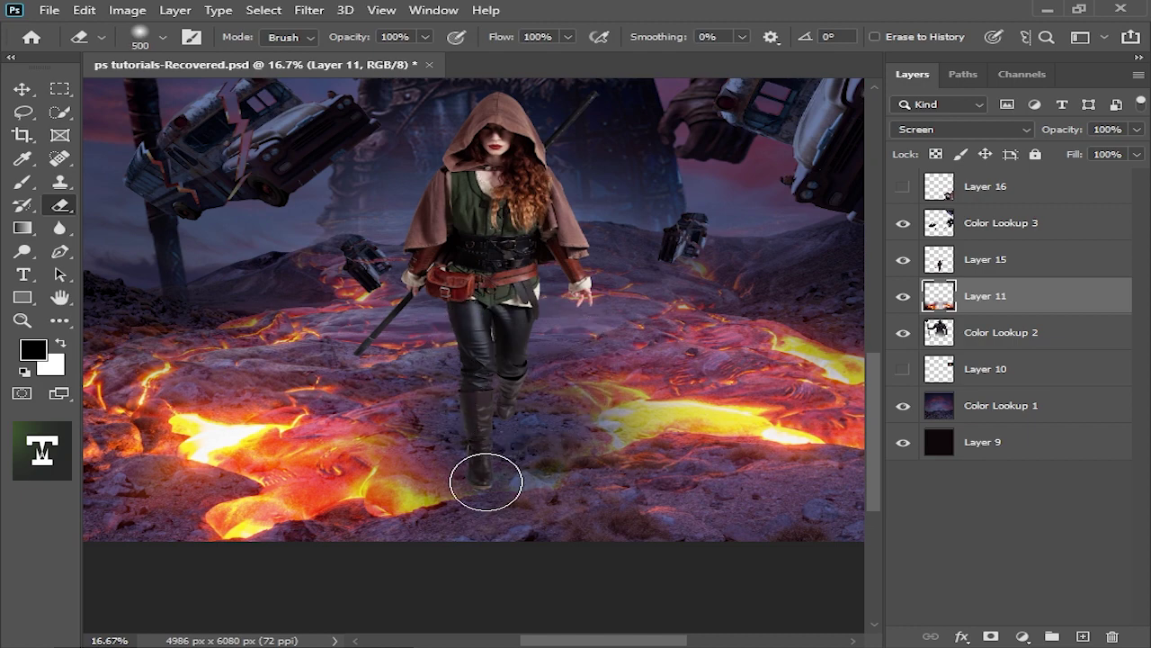
key(bracketright)
key(bracketright)
key(bracketright)
scroll(475, 462, down, 1)
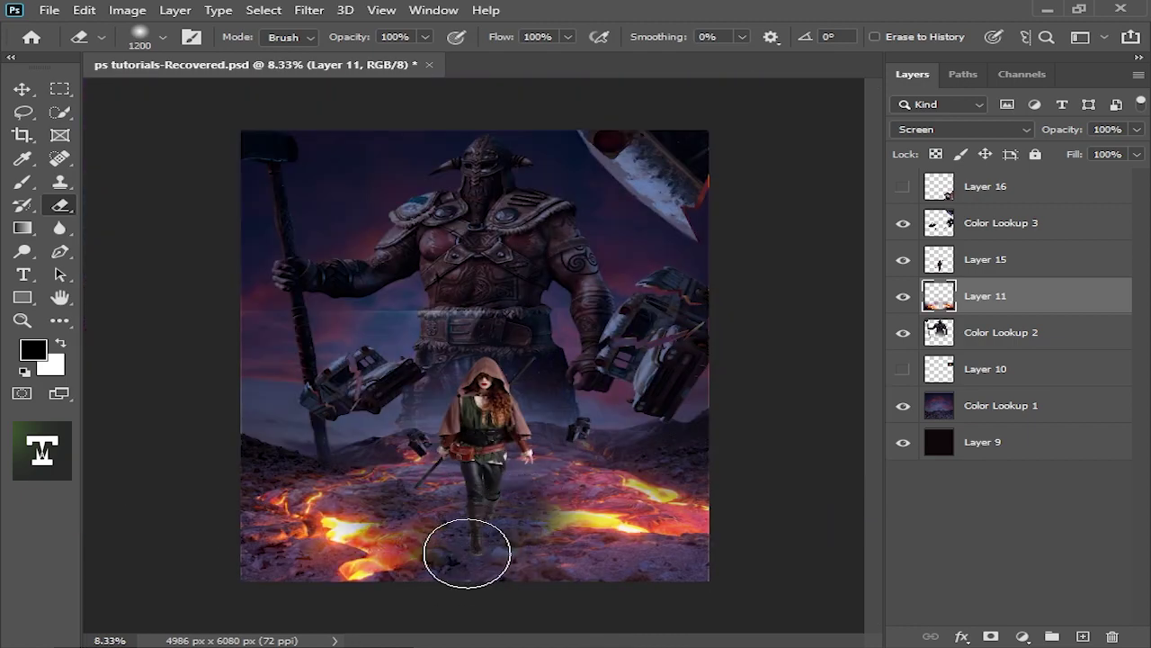
scroll(467, 553, up, 1)
scroll(578, 480, down, 3)
scroll(386, 527, down, 1)
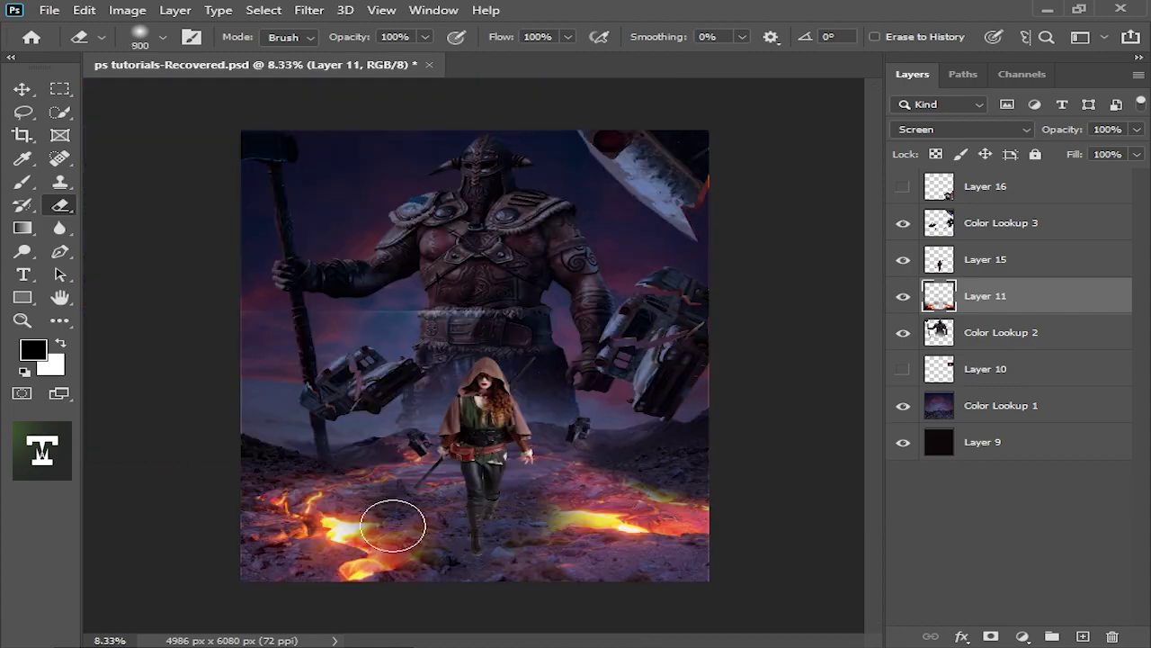
scroll(386, 527, down, 1)
key(v)
scroll(539, 386, up, 1)
scroll(519, 264, up, 1)
Darken the lava layer's midtones with a Levels adjustment
key(ctrl+l)
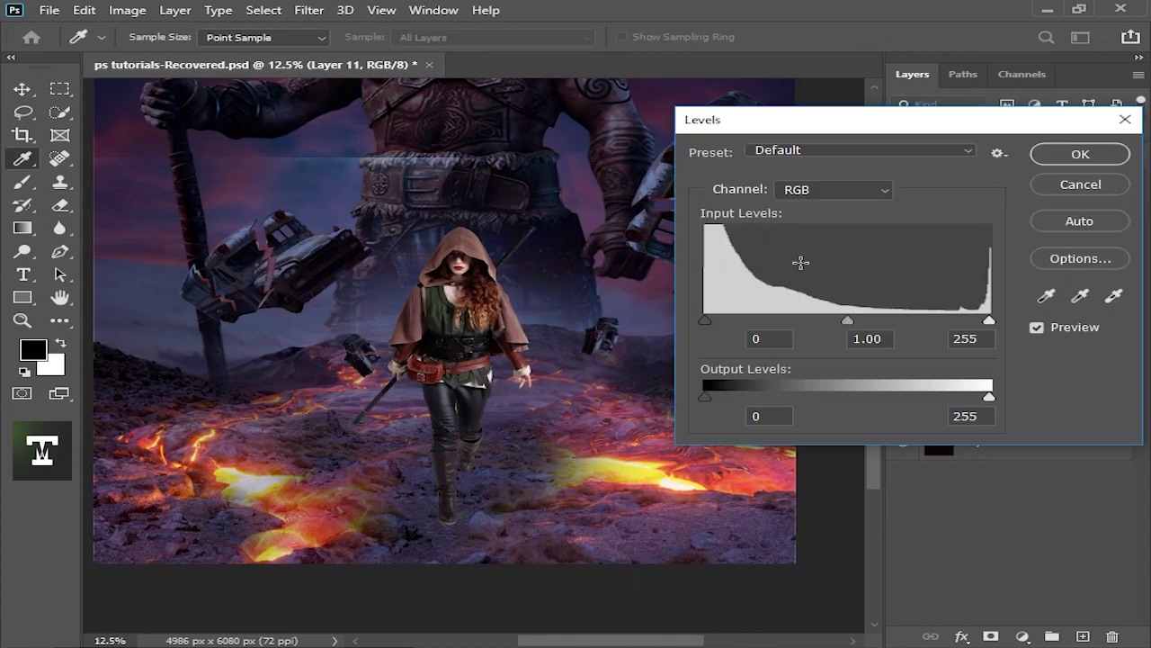
drag(869, 326, 892, 322)
key(Return)
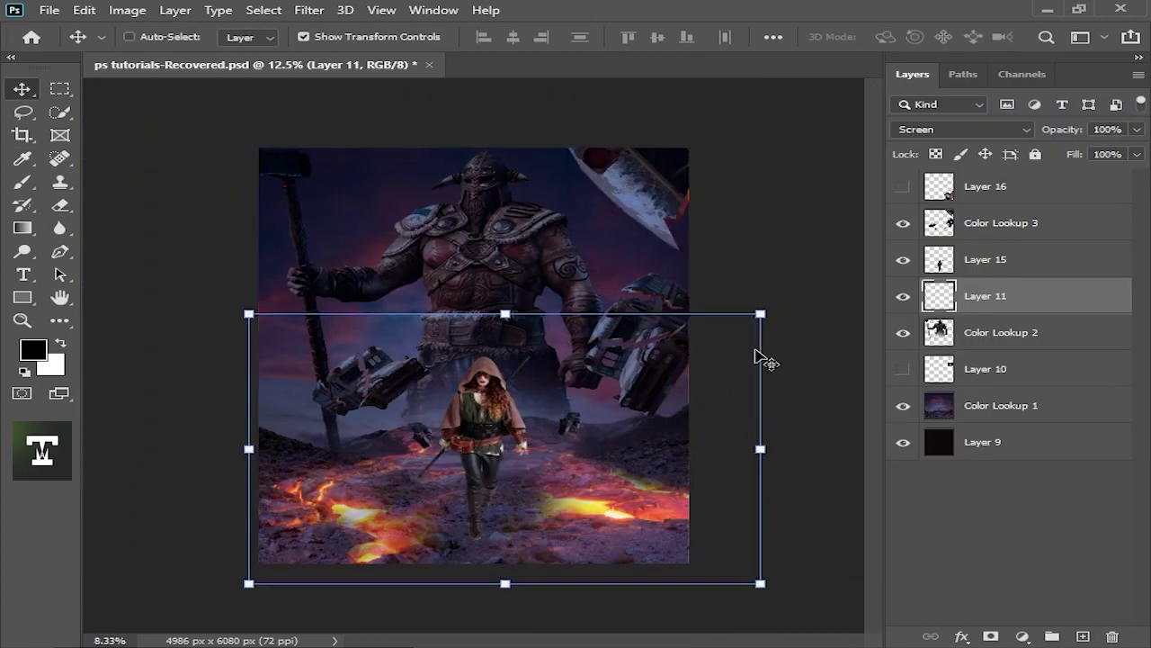
scroll(642, 404, down, 2)
scroll(547, 262, up, 2)
Clip a Levels layer to the woman's Layer 15 with output whites 143, masking her upper body
click(530, 296)
scroll(511, 295, up, 1)
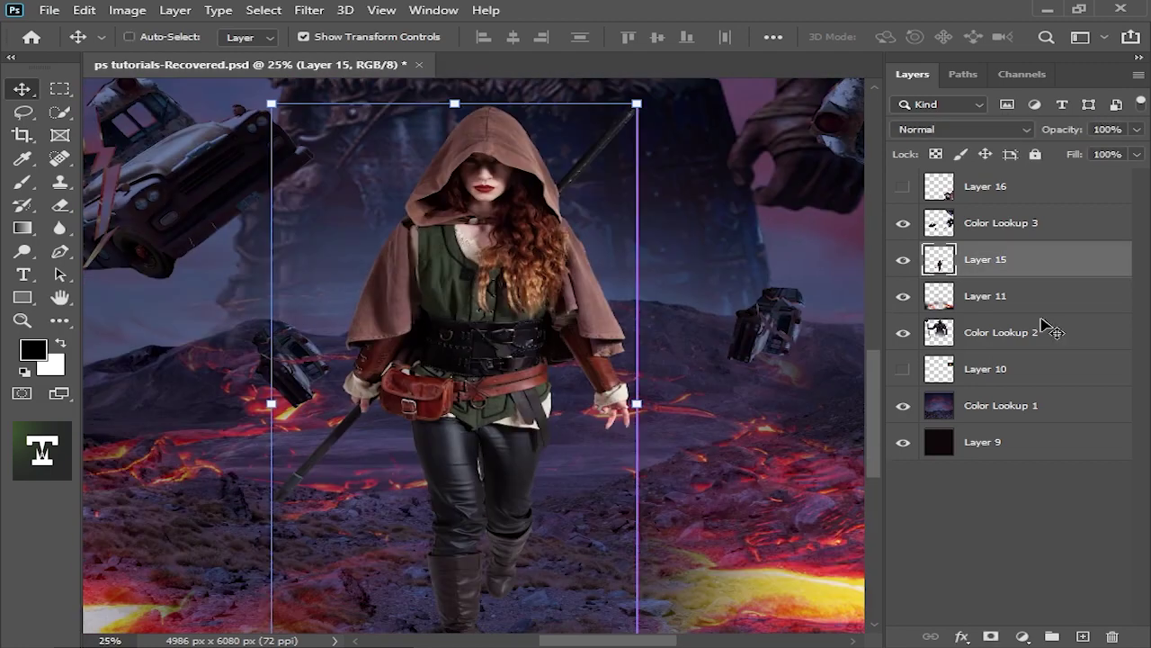
click(1023, 635)
click(990, 393)
drag(1010, 433, 905, 433)
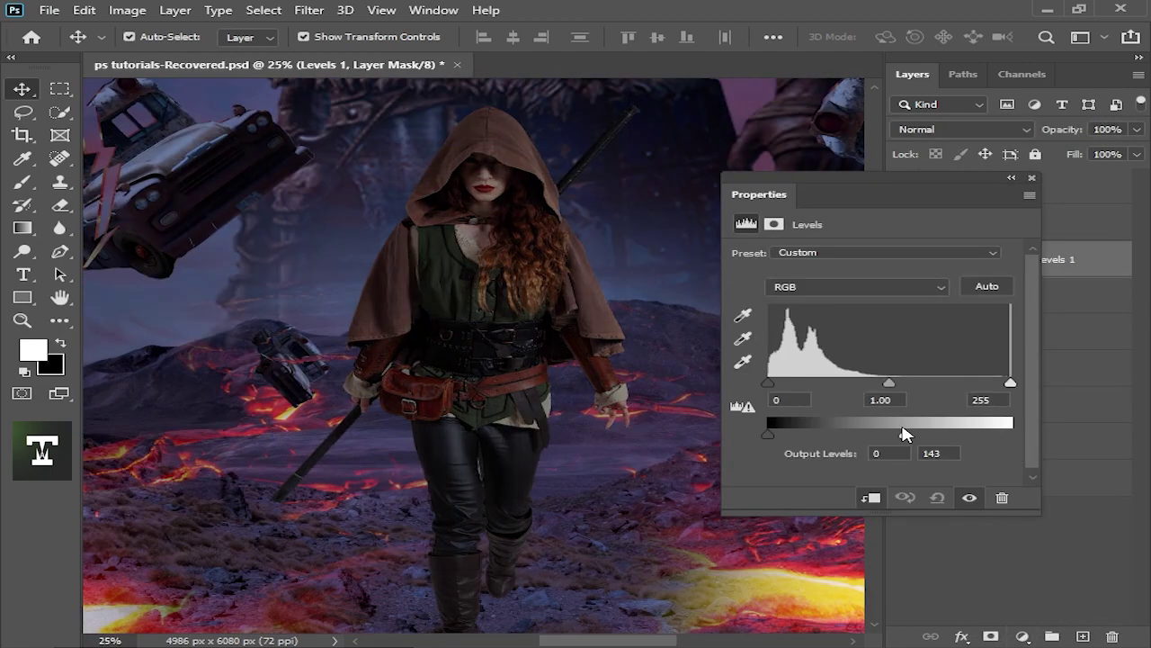
key(ctrl+alt+g)
key(ctrl+minus)
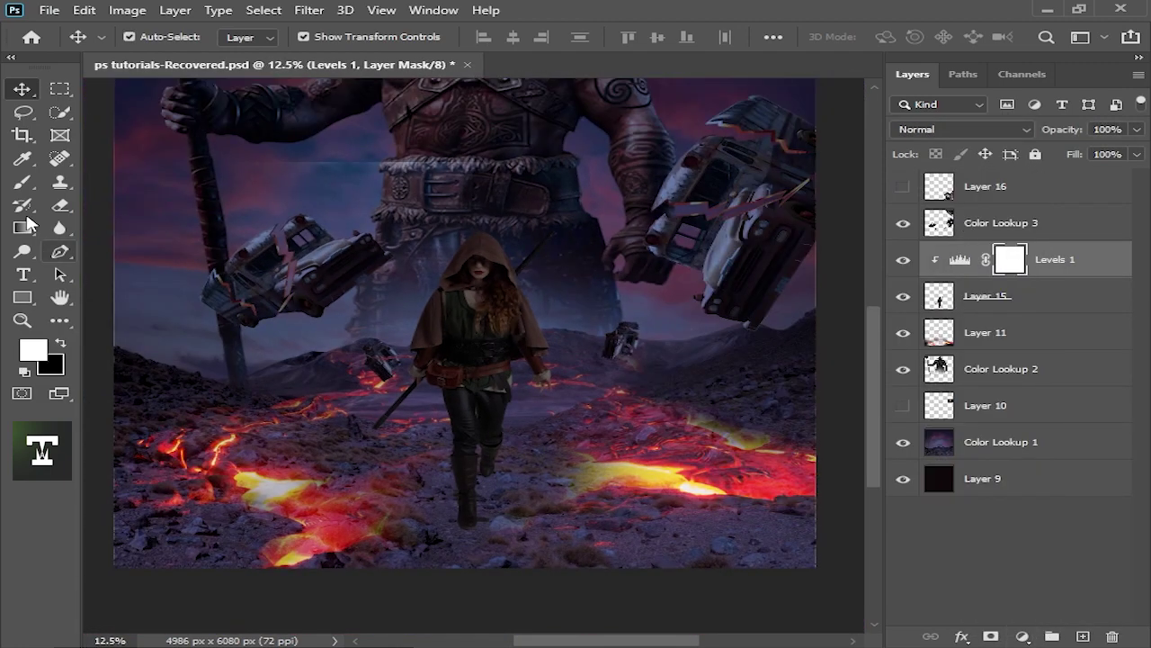
key(bracketright)
drag(476, 281, 477, 303)
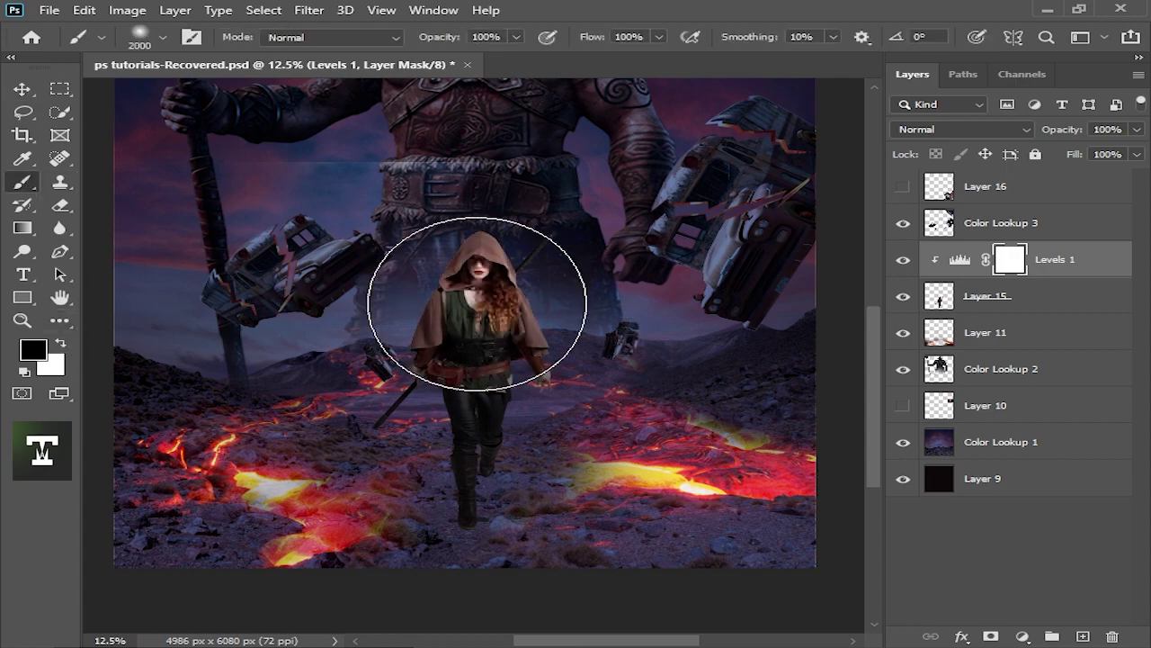
Review the composite, check Levels 1 opacity, and reselect lava Layer 11
key(ctrl+minus)
key(ctrl+minus)
key(ctrl+minus)
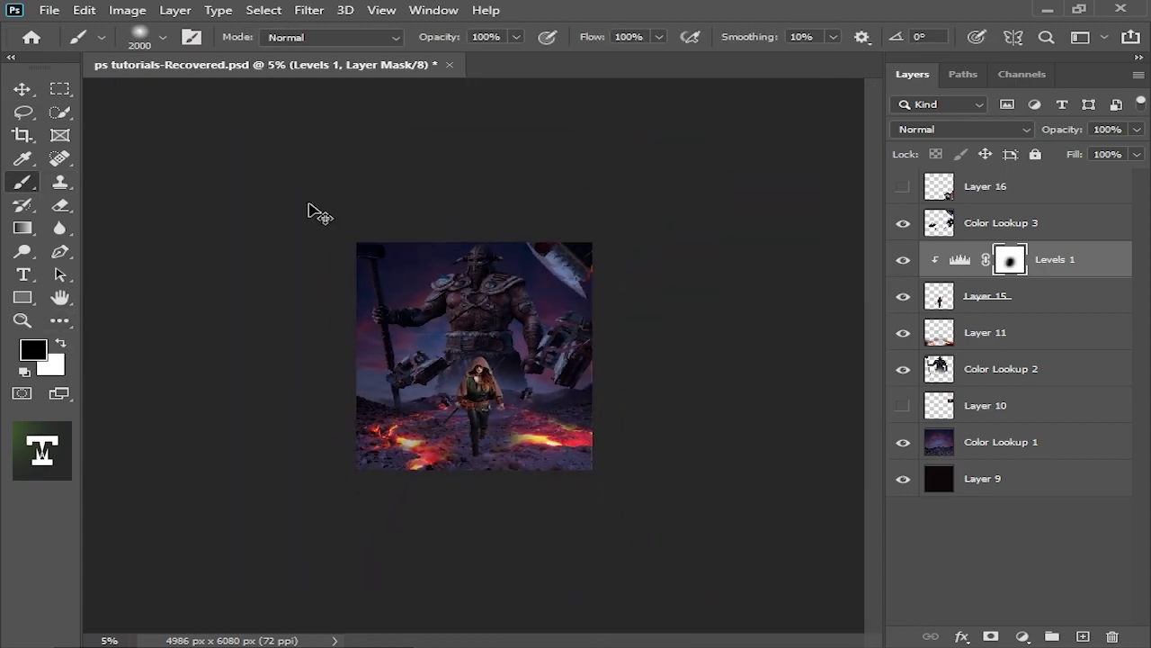
key(v)
key(ctrl+plus)
key(ctrl+plus)
key(ctrl+plus)
key(ctrl+plus)
click(1136, 128)
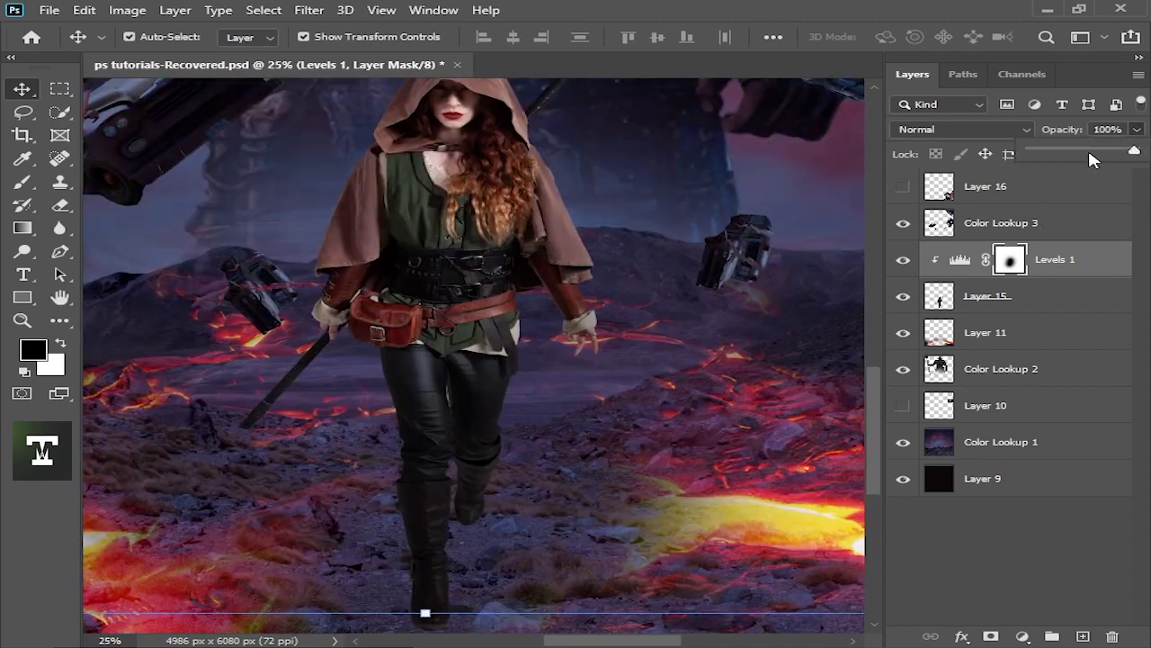
key(ctrl+minus)
key(ctrl+minus)
key(ctrl+minus)
click(710, 411)
key(ctrl+plus)
key(ctrl+plus)
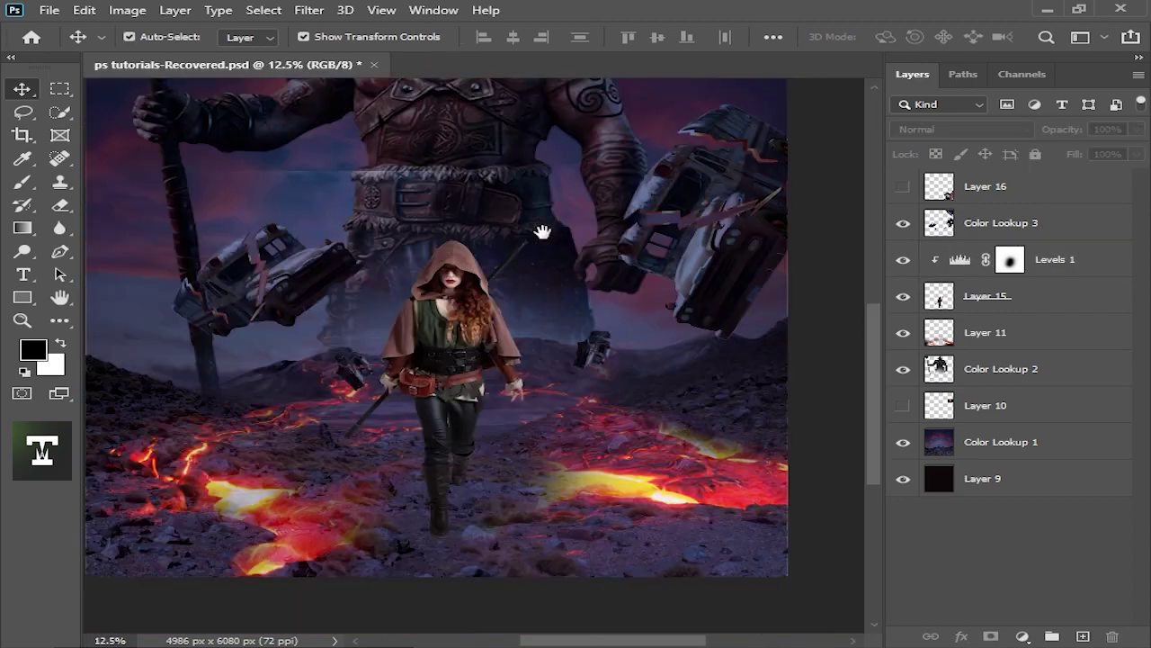
click(647, 444)
key(ctrl+minus)
key(ctrl+minus)
key(ctrl+minus)
key(ctrl+minus)
Open the fire image tm(26).png and drag it into the composition
double_click(129, 387)
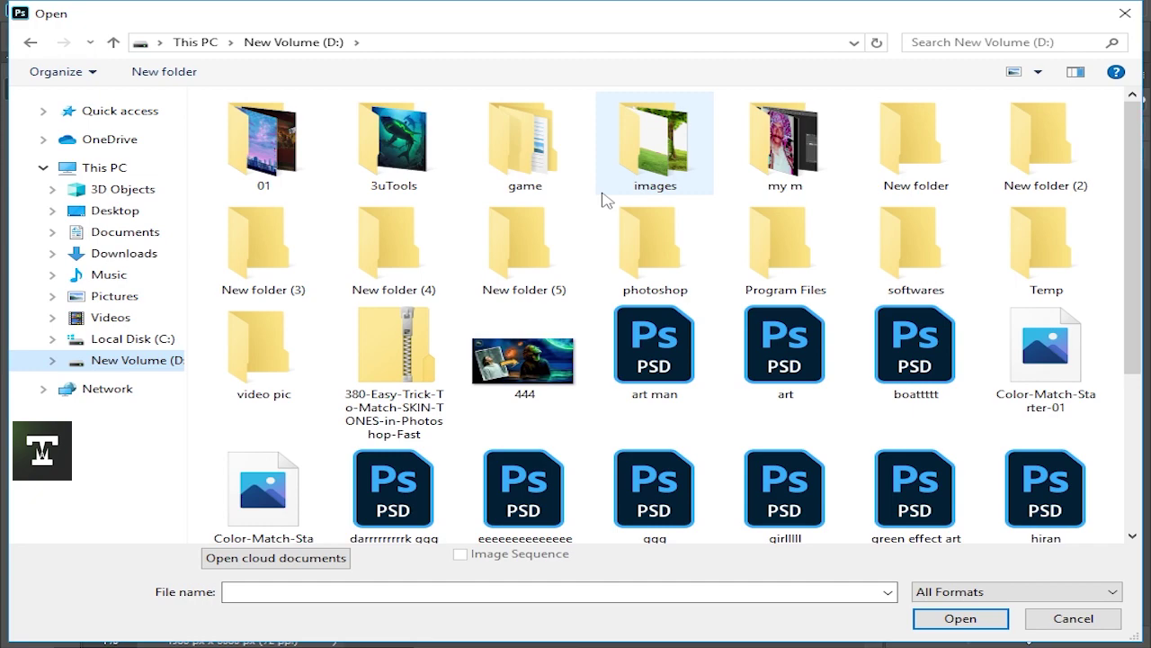
double_click(629, 153)
double_click(288, 154)
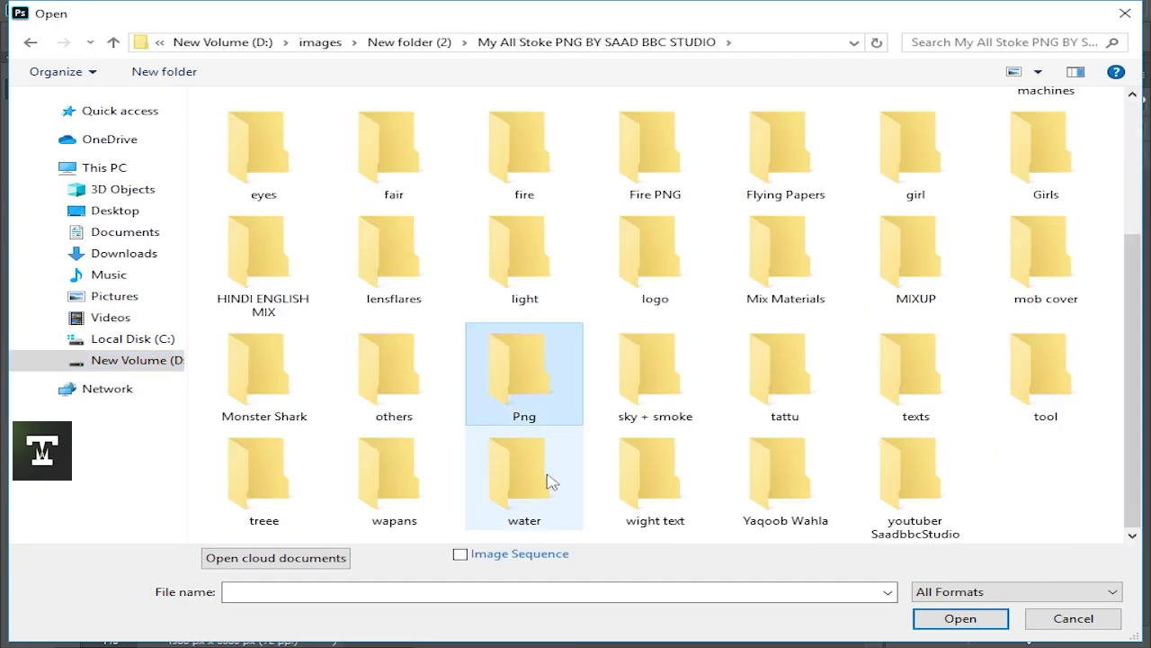
double_click(527, 120)
double_click(771, 501)
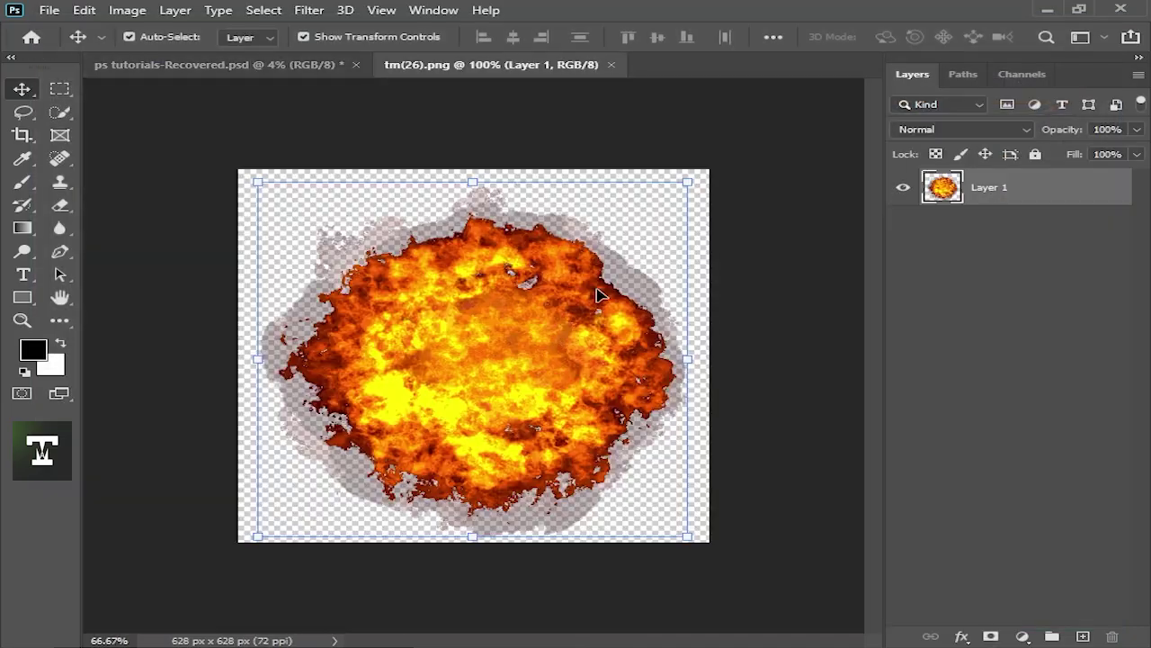
mouse_move(568, 323)
mouse_down()
mouse_move(603, 396)
mouse_move(504, 387)
mouse_up()
Place the fire layer below Layer 11 in Screen mode, behind the woman
key(ctrl+bracketleft)
key(ctrl+bracketleft)
key(ctrl+bracketleft)
key(ctrl+bracketleft)
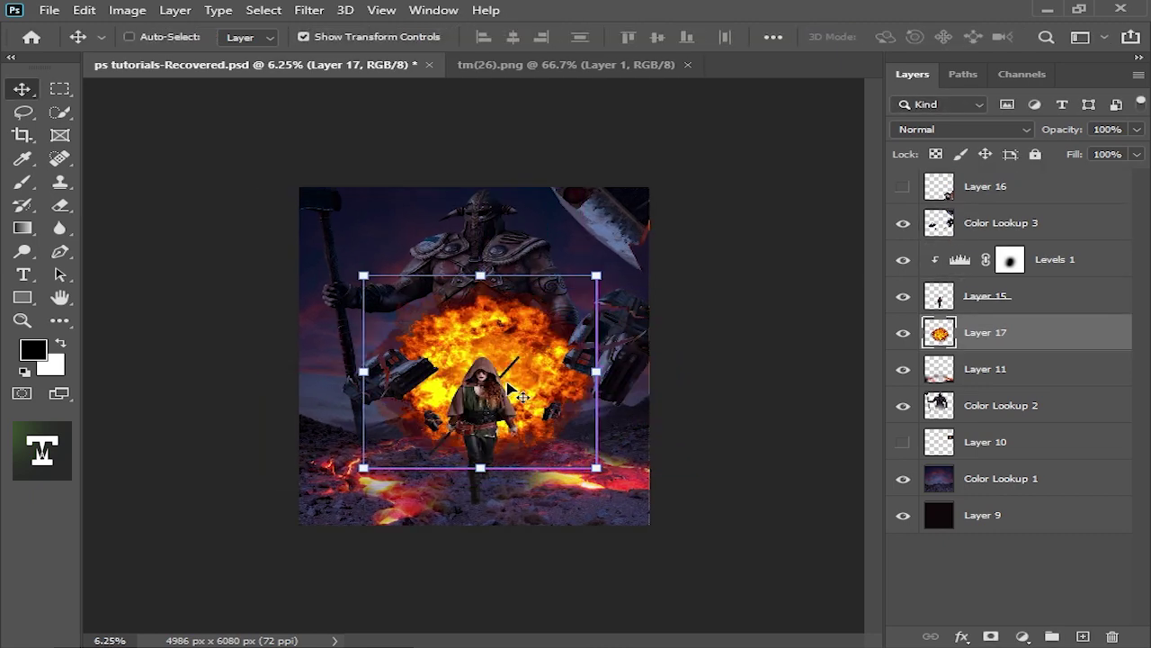
key(ctrl+bracketleft)
key(ctrl+plus)
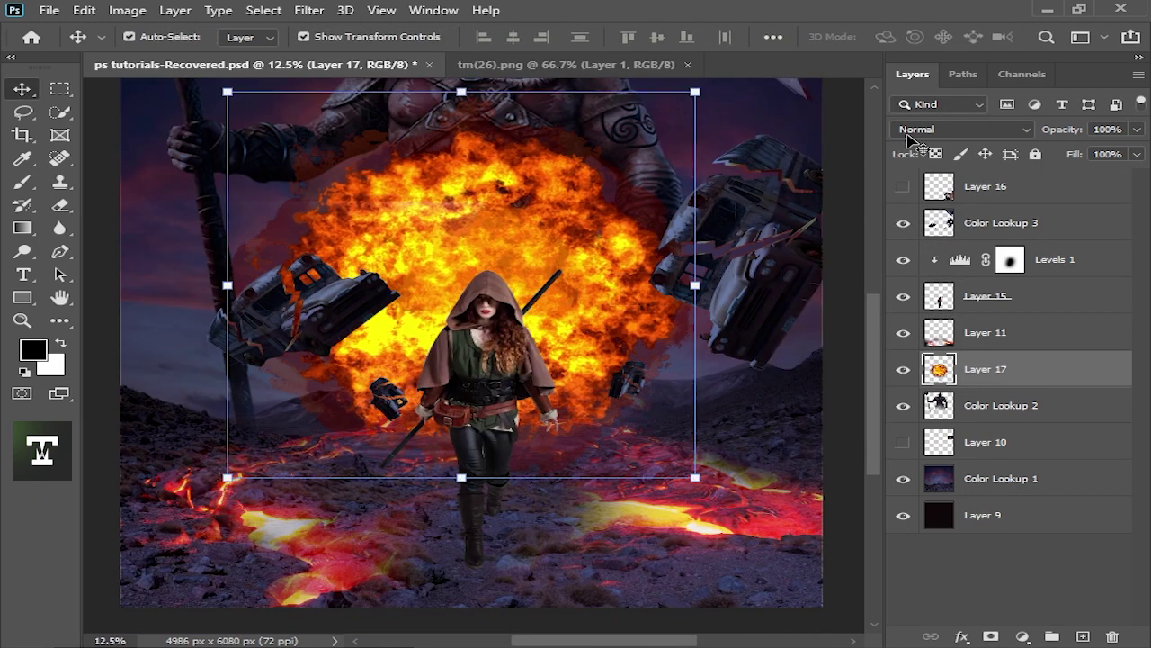
click(908, 135)
click(935, 266)
key(ctrl+minus)
key(ctrl+minus)
key(ctrl+plus)
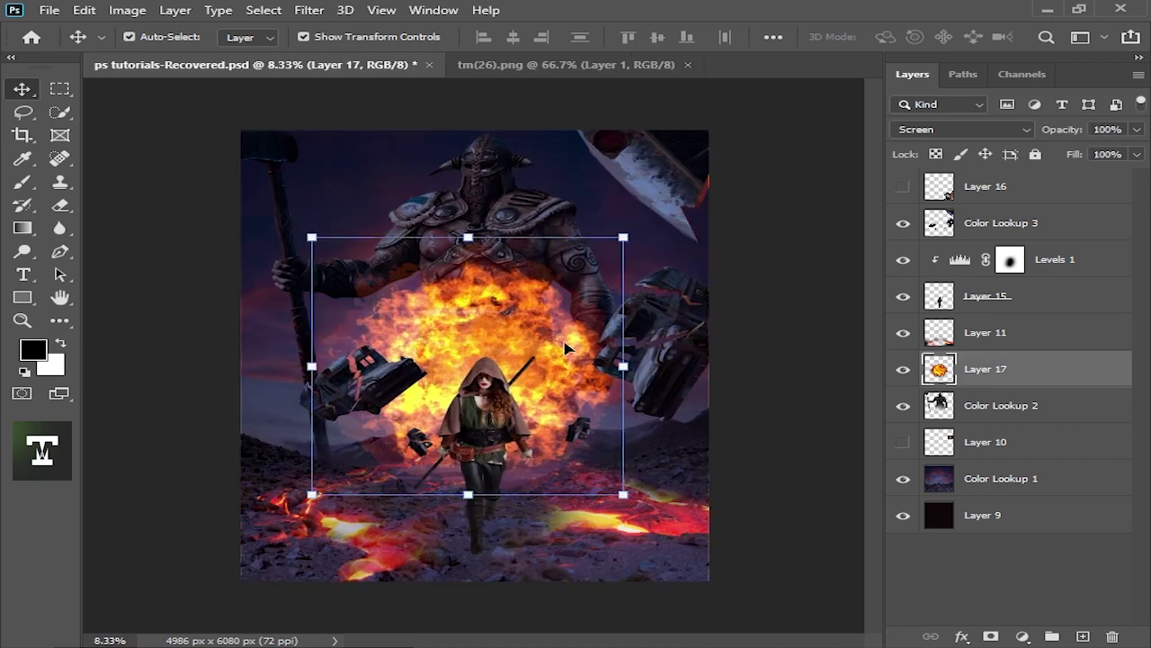
key(ctrl+plus)
drag(355, 314, 324, 297)
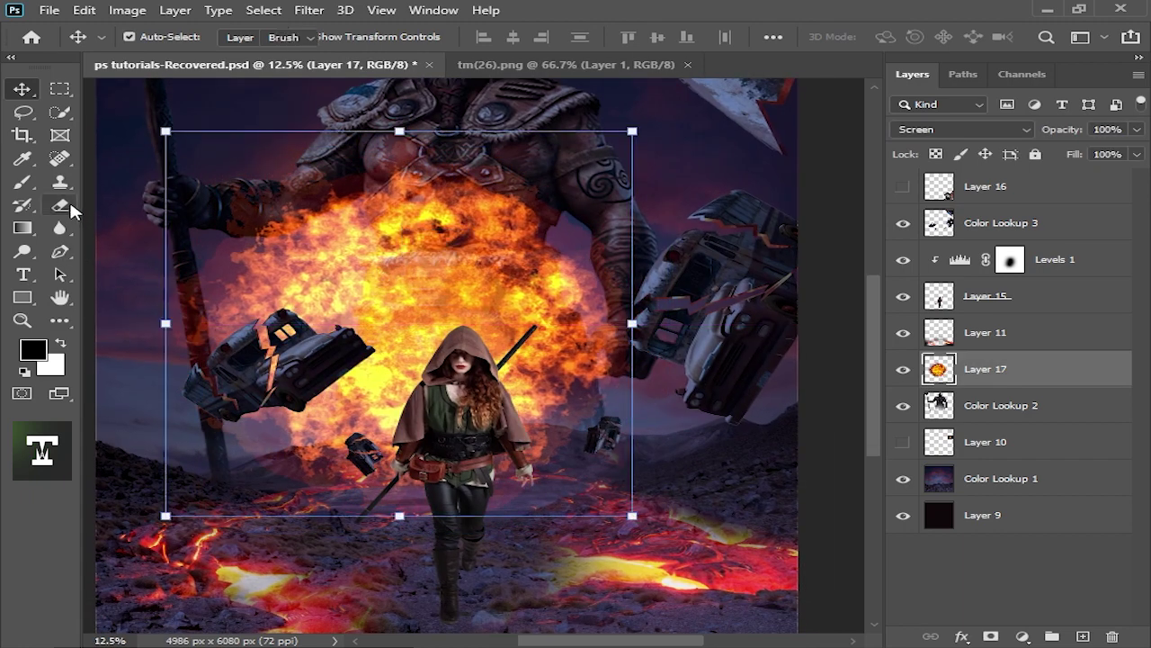
Erase parts of the fireball over the giant with a resized eraser brush
click(70, 206)
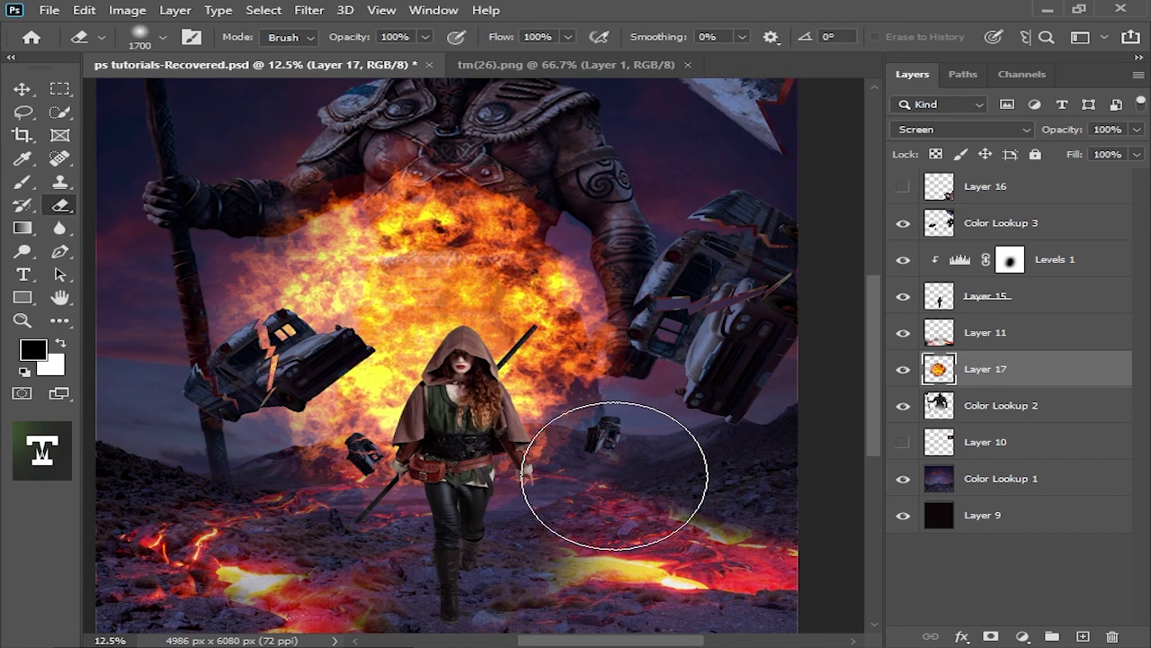
key(bracketright)
key(bracketright)
key(bracketright)
key(ctrl+minus)
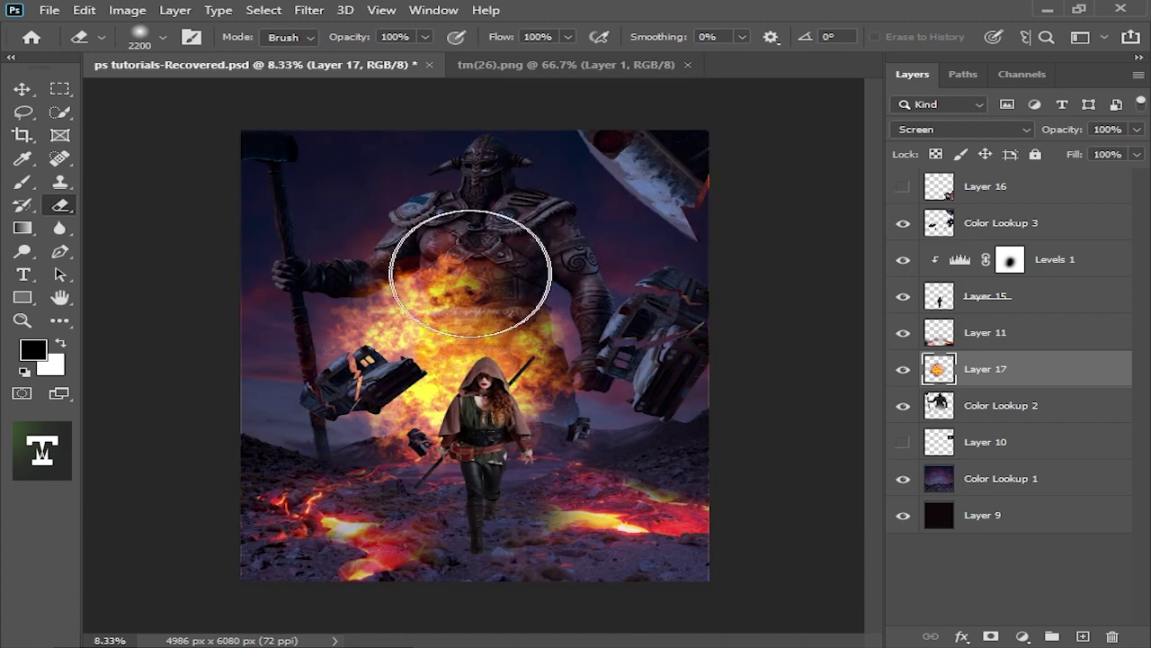
key(bracketleft)
key(bracketleft)
key(bracketleft)
key(bracketright)
key(bracketright)
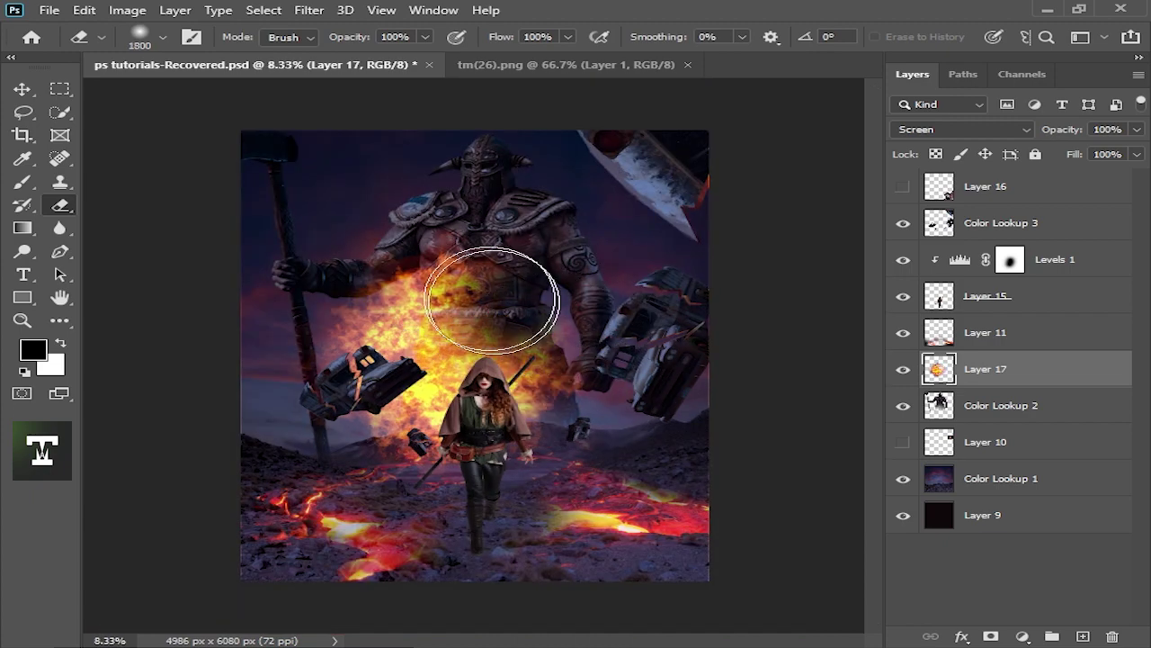
key(ctrl+minus)
key(ctrl+plus)
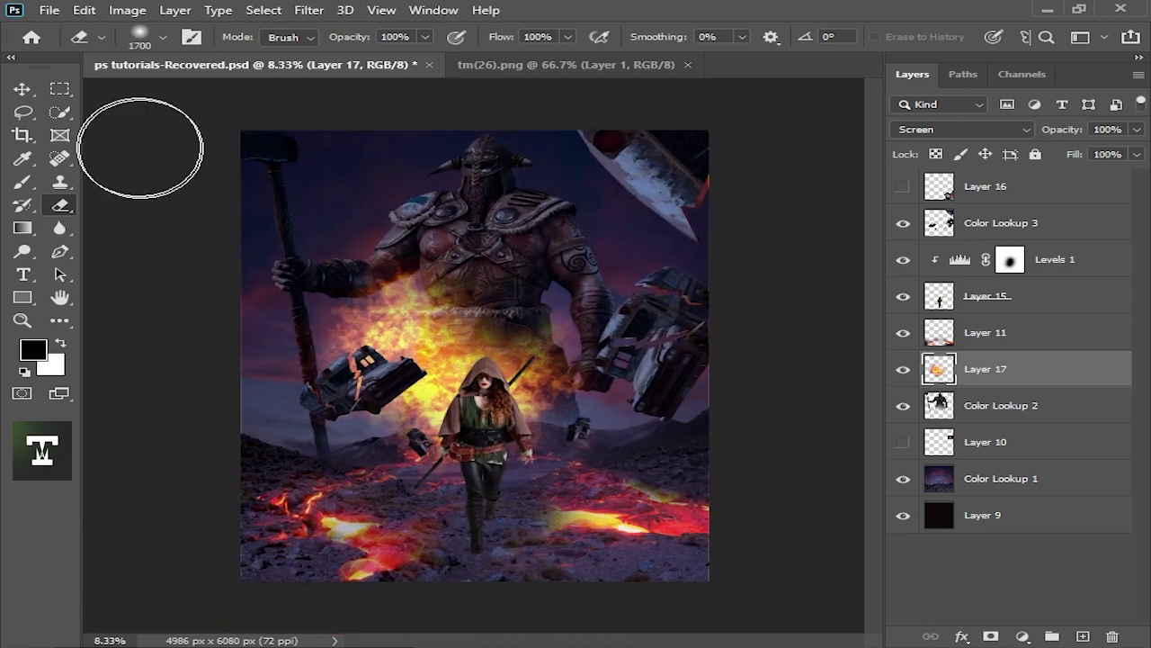
key(ctrl+minus)
key(ctrl+minus)
Stretch the fireball further downward and nudge it into place
click(22, 89)
drag(454, 417, 456, 441)
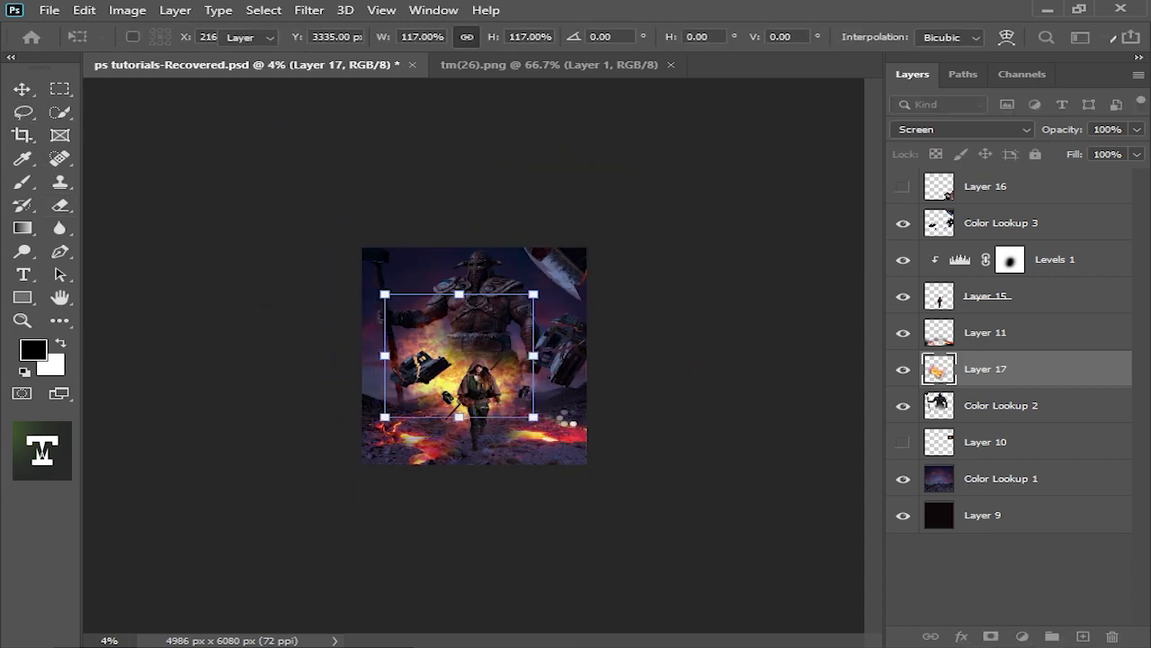
key(Return)
click(593, 411)
key(ctrl+plus)
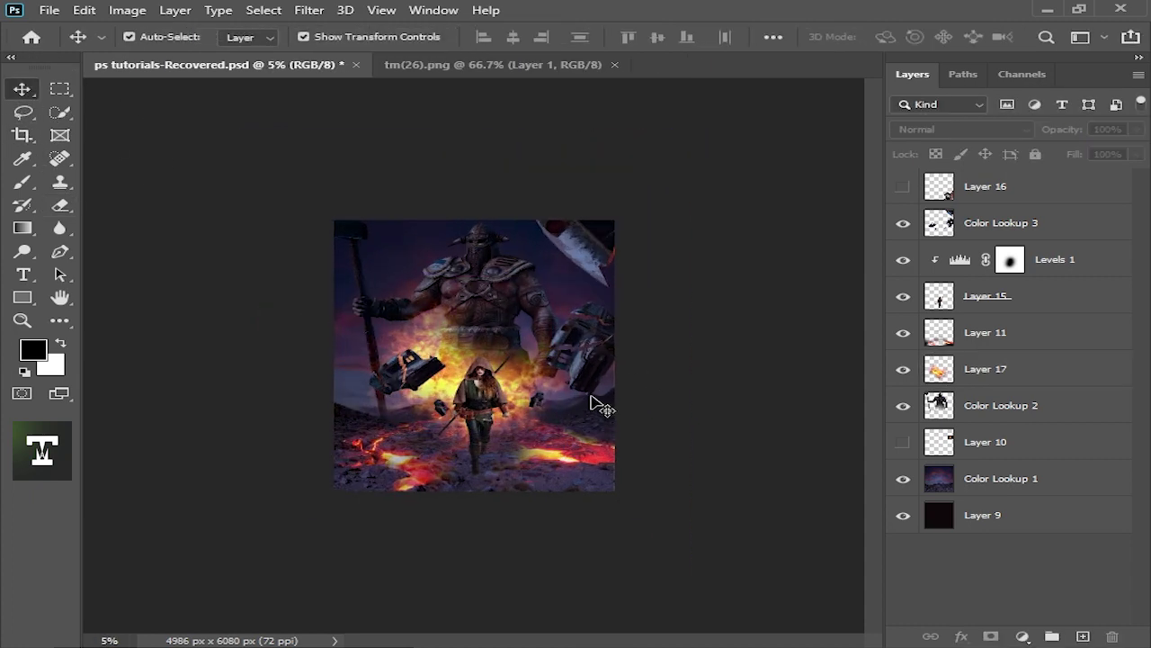
key(ctrl+plus)
key(ctrl+plus)
key(ctrl+plus)
drag(431, 359, 430, 372)
Shift the fireball's tint using the Color Balance sliders
key(i)
key(ctrl+b)
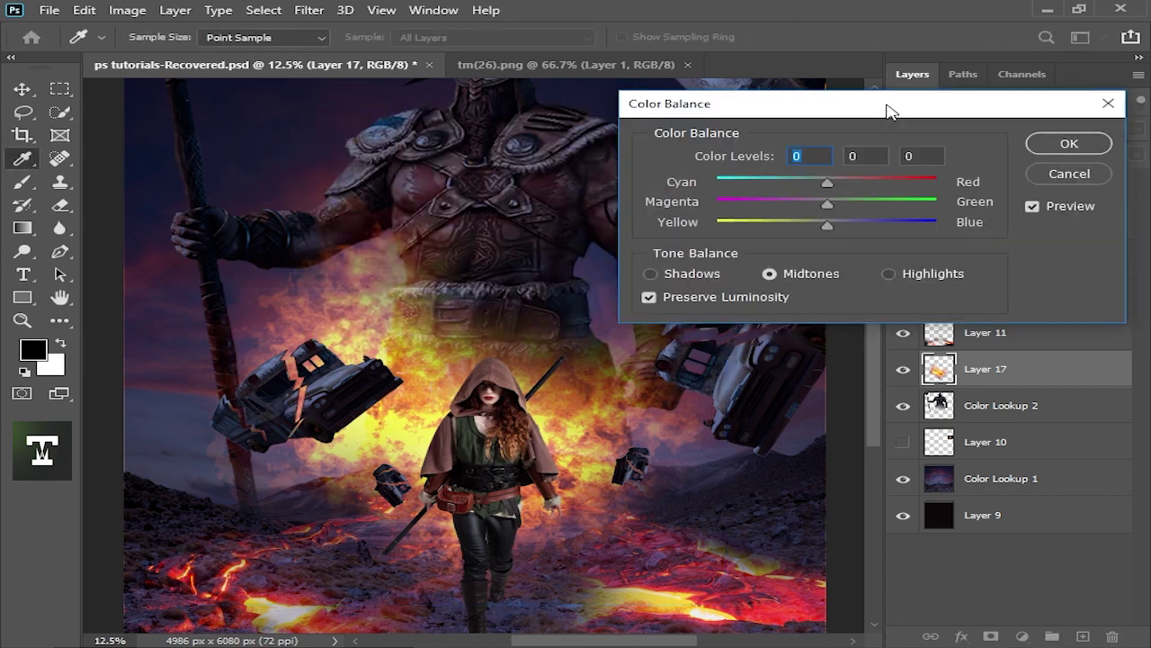
drag(886, 184, 894, 183)
key(ctrl+minus)
drag(827, 206, 773, 205)
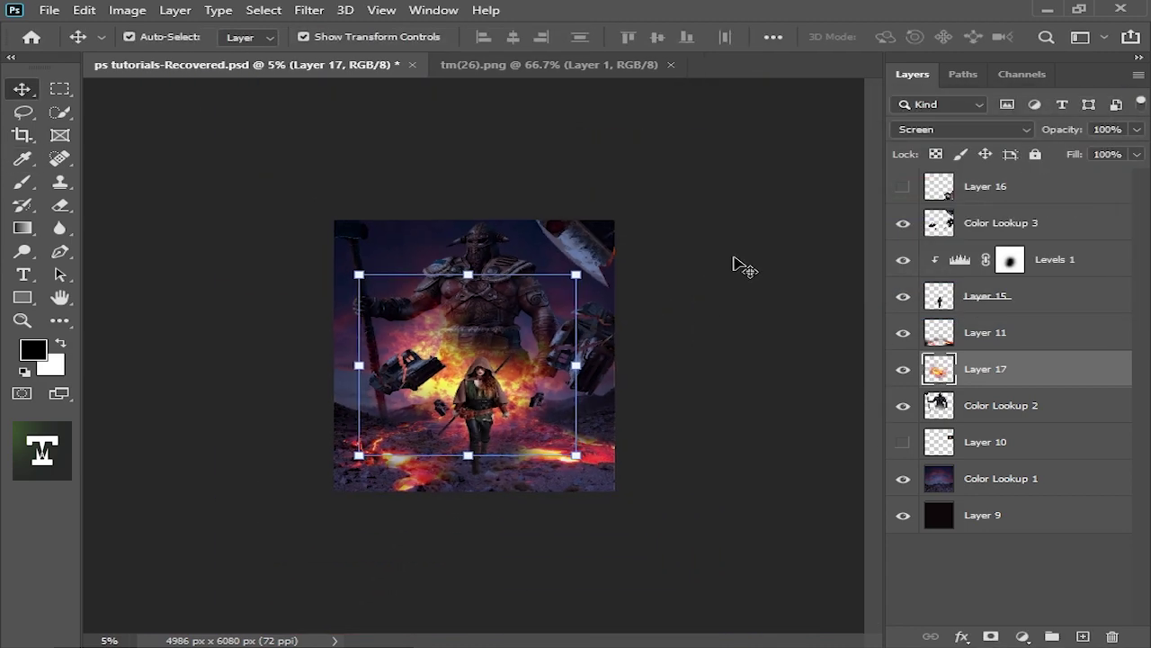
key(ctrl+plus)
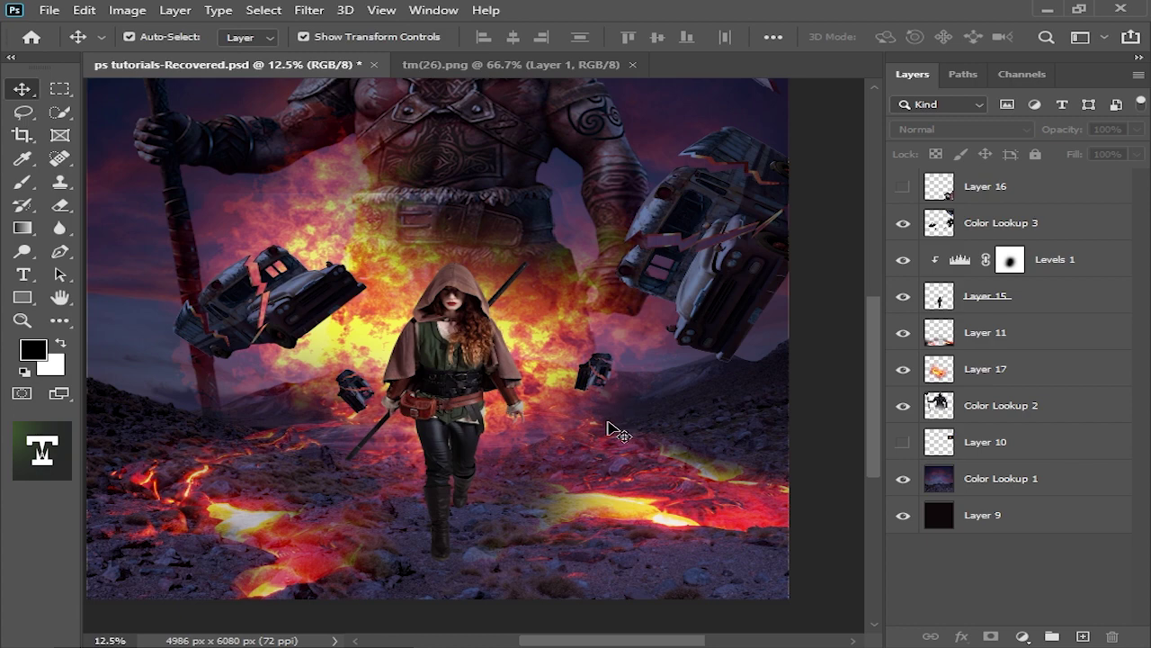
Select the hooded woman's layer in the Layers panel
scroll(654, 120, down, 1)
scroll(517, 346, up, 3)
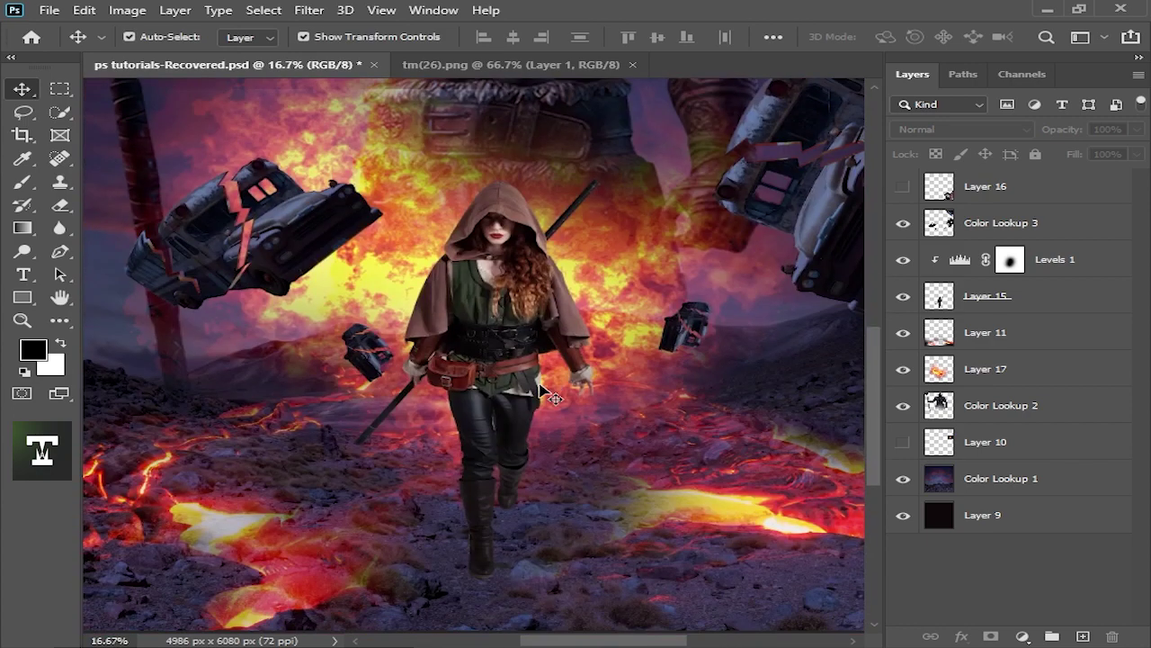
scroll(518, 346, up, 1)
scroll(518, 347, up, 1)
click(565, 349)
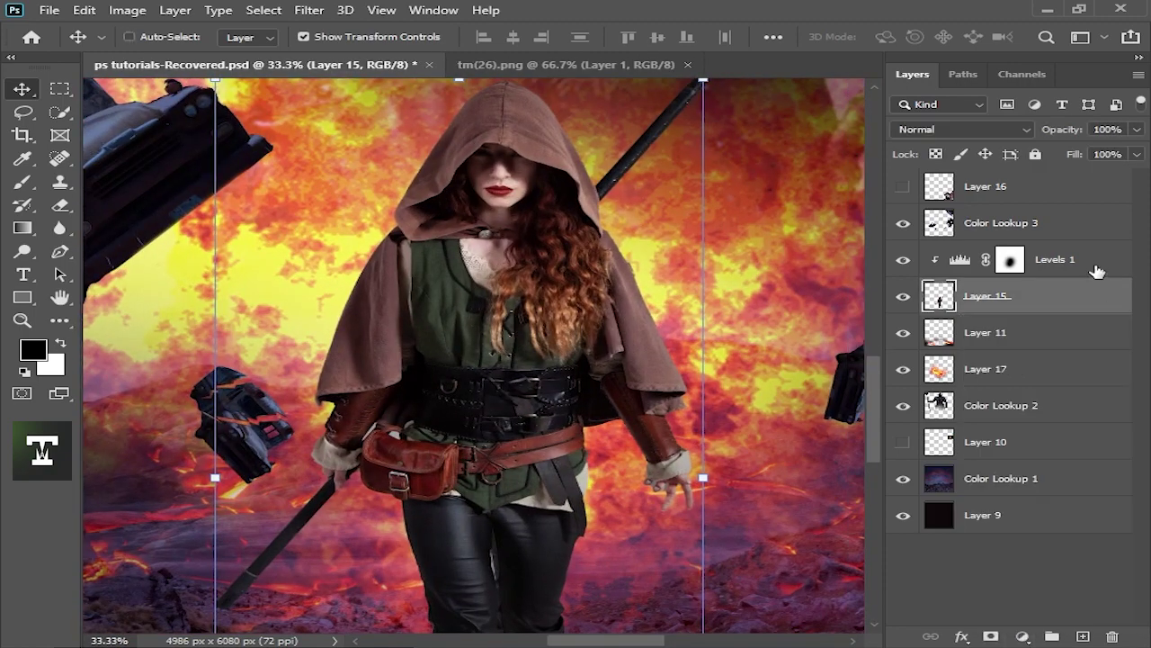
Add a Color Lookup layer above Levels 1 using NightFromDay.CUBE
click(1089, 261)
key(ctrl+minus)
key(ctrl+minus)
click(1022, 636)
click(998, 473)
click(844, 258)
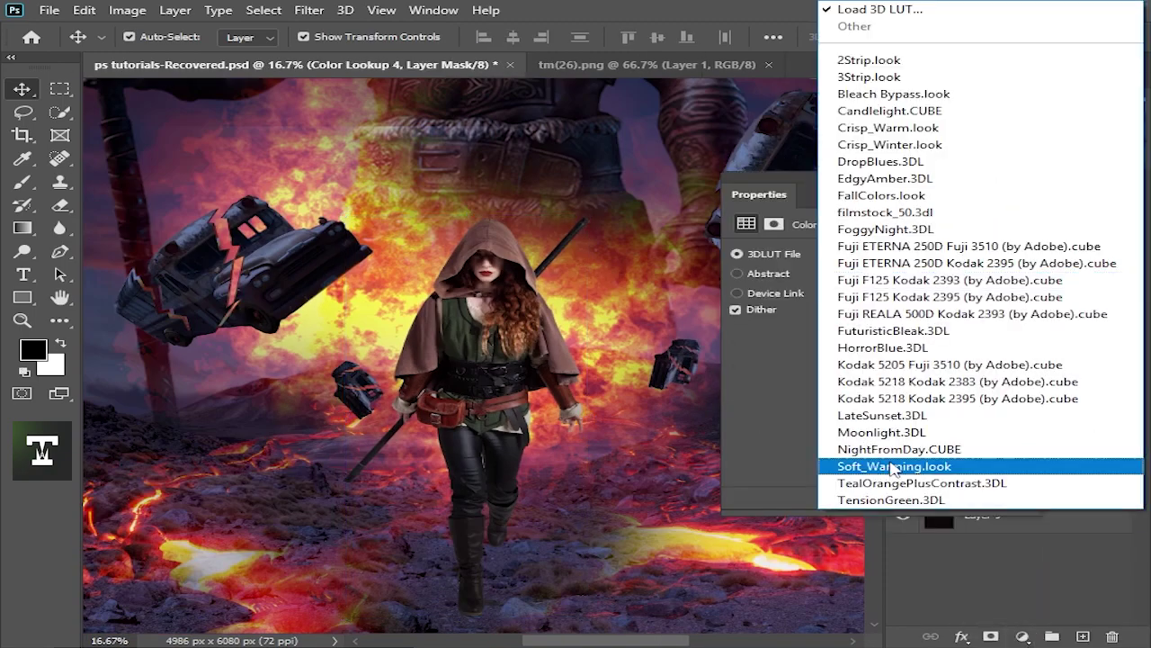
click(877, 445)
key(ctrl+minus)
key(ctrl+minus)
key(ctrl+minus)
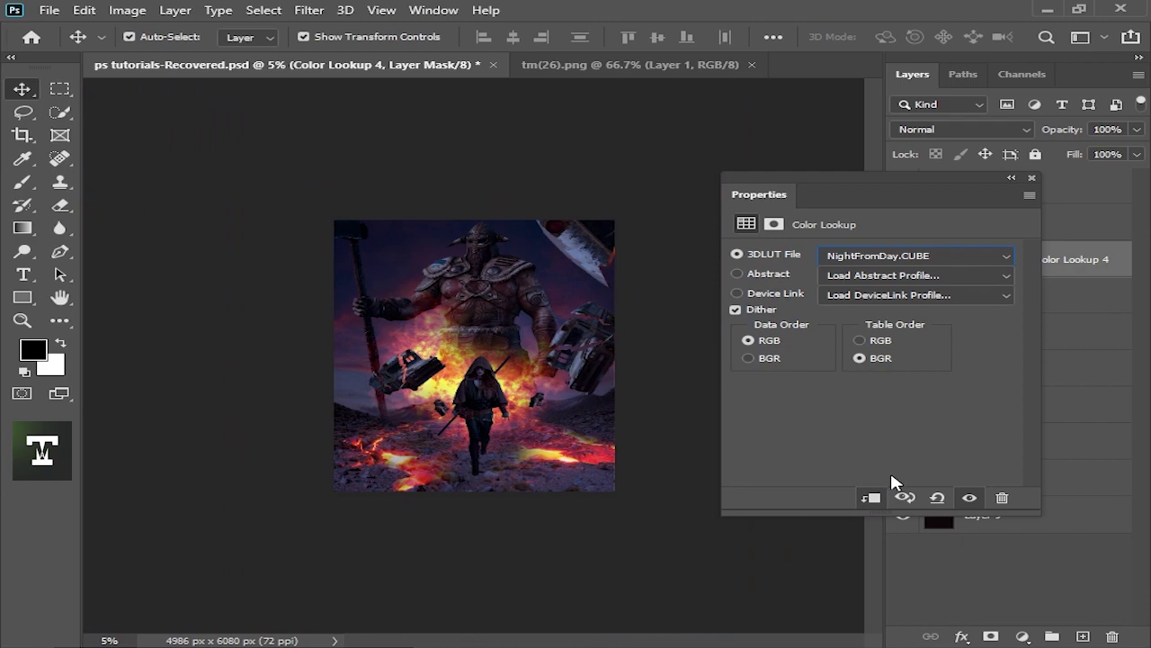
key(ctrl+plus)
key(ctrl+plus)
key(ctrl+plus)
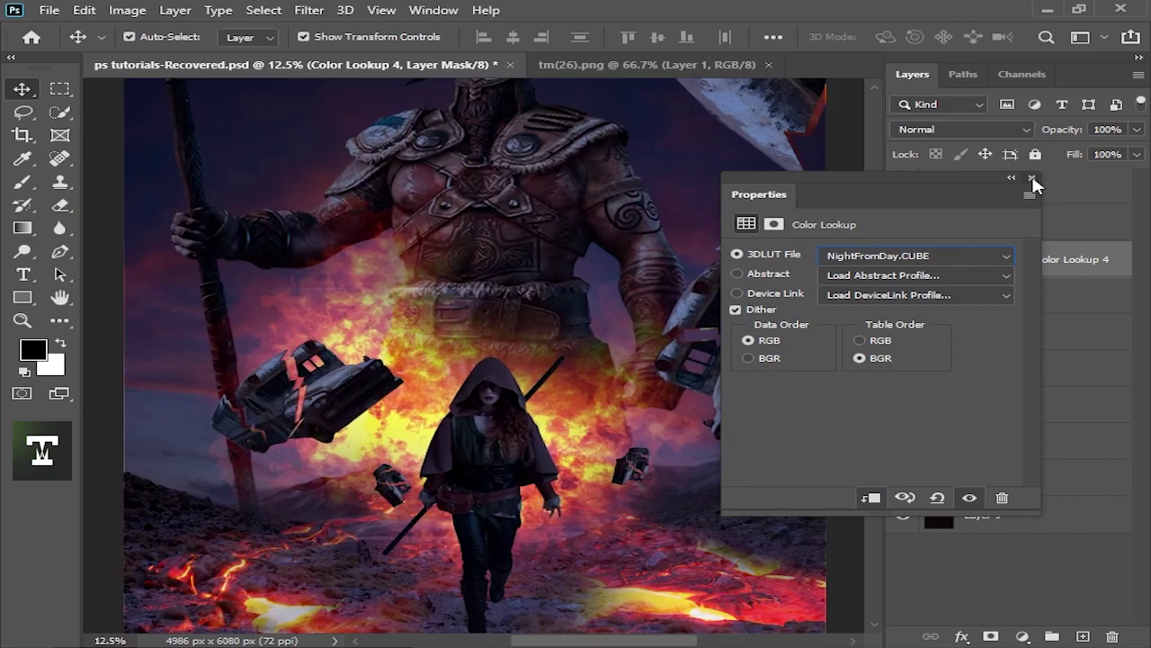
click(1032, 178)
key(ctrl+plus)
Lower the Color Lookup layer's opacity to 57%
key(ctrl+plus)
click(1136, 128)
drag(1136, 149, 1091, 151)
key(ctrl+minus)
key(ctrl+minus)
key(ctrl+minus)
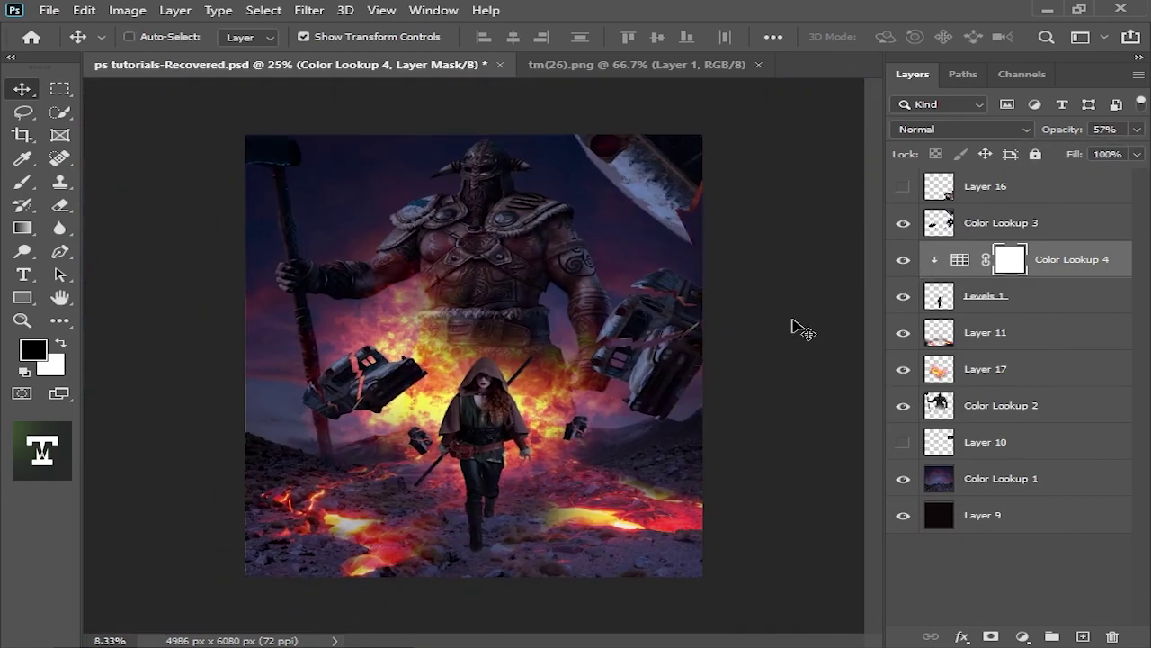
click(797, 326)
key(ctrl+minus)
Merge Color Lookup 4 down into the woman's layer
key(ctrl+plus)
key(ctrl+plus)
key(ctrl+plus)
click(1066, 265)
key(ctrl+e)
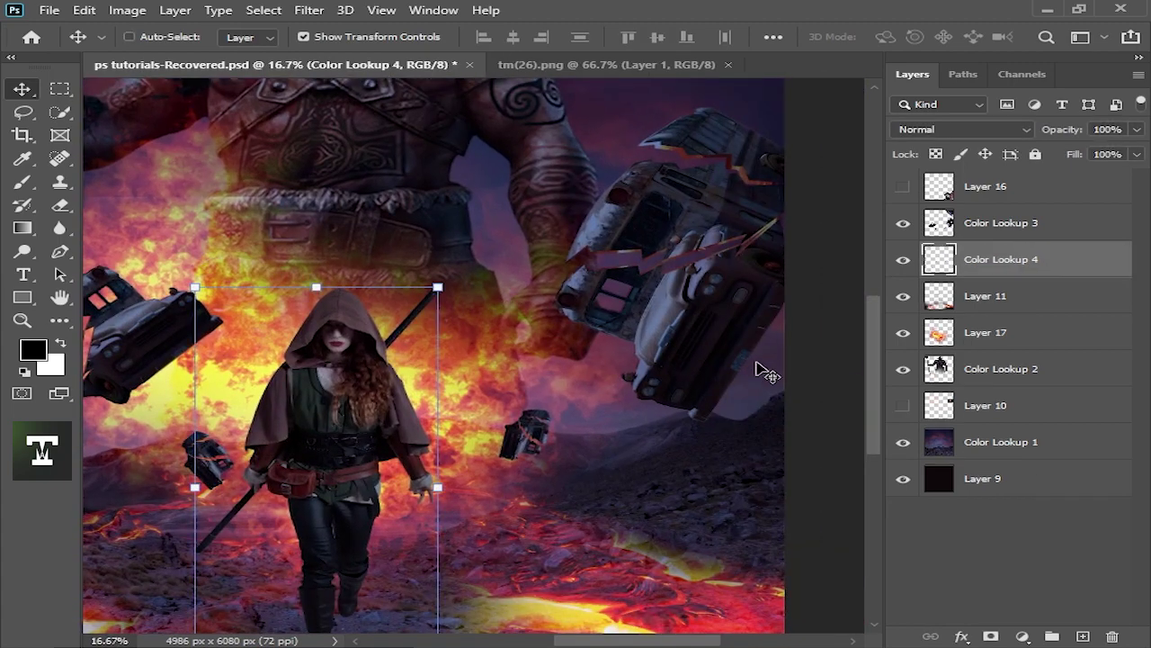
key(ctrl+minus)
key(ctrl+minus)
key(ctrl+plus)
key(ctrl+minus)
key(ctrl+minus)
key(ctrl+minus)
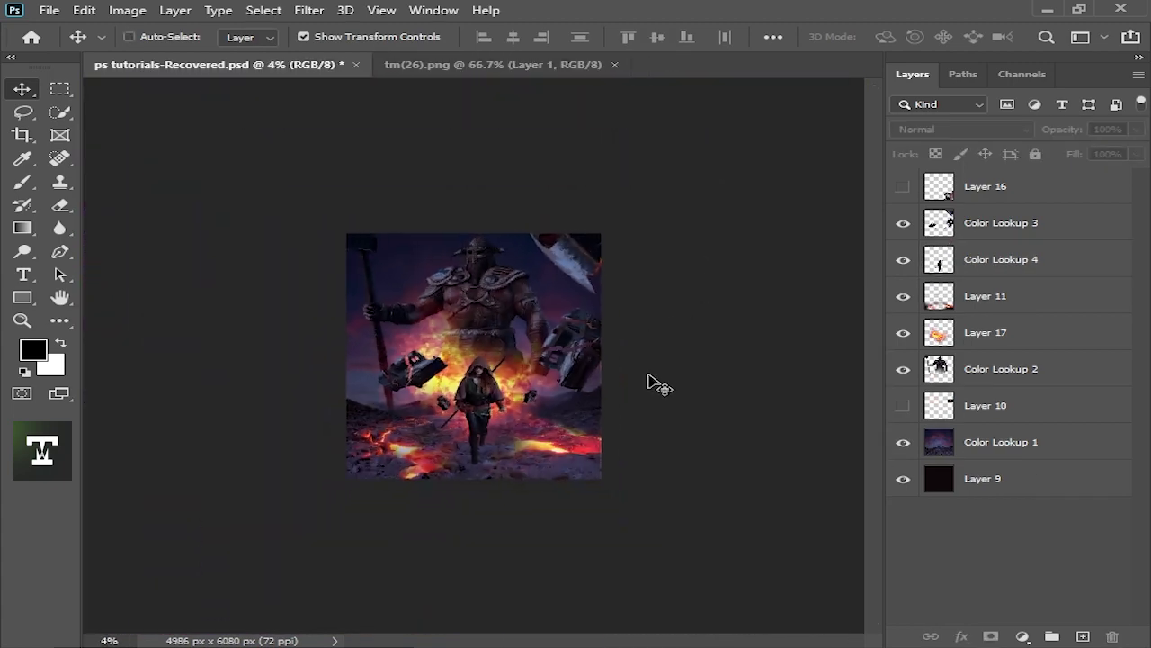
key(ctrl+plus)
key(ctrl+plus)
key(ctrl+plus)
Show Layer 10's glow, moving it top-left and enlarging to about 424%
key(ctrl+minus)
key(ctrl+minus)
key(ctrl+plus)
click(903, 405)
click(999, 406)
drag(568, 276, 511, 276)
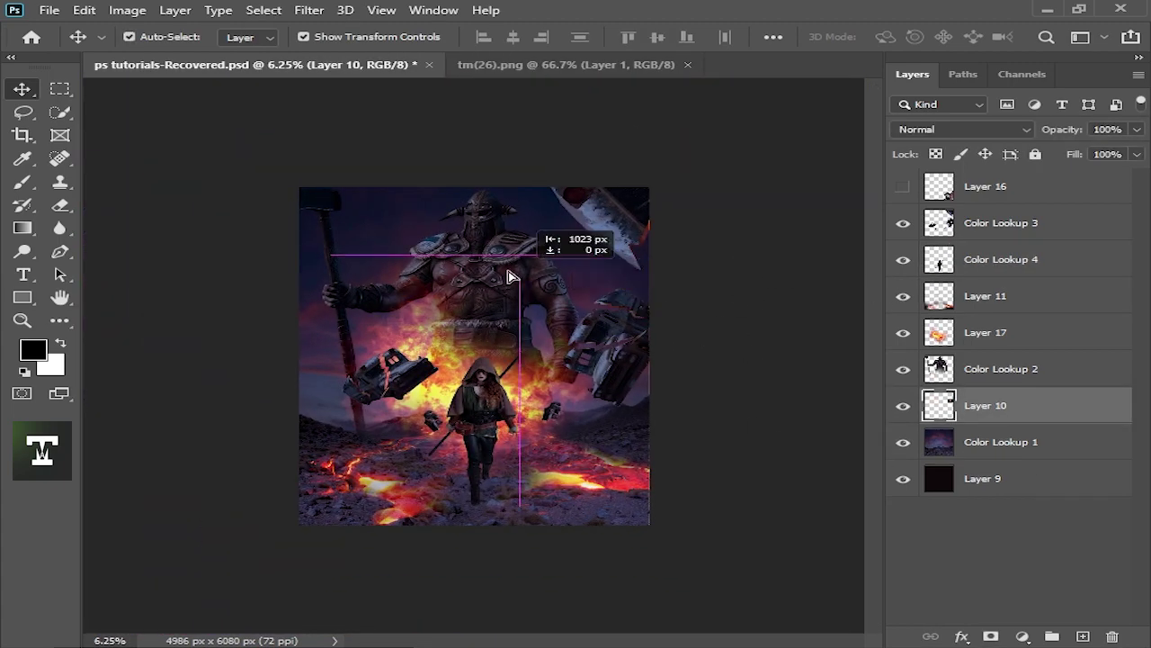
drag(371, 331, 385, 261)
key(Return)
click(961, 129)
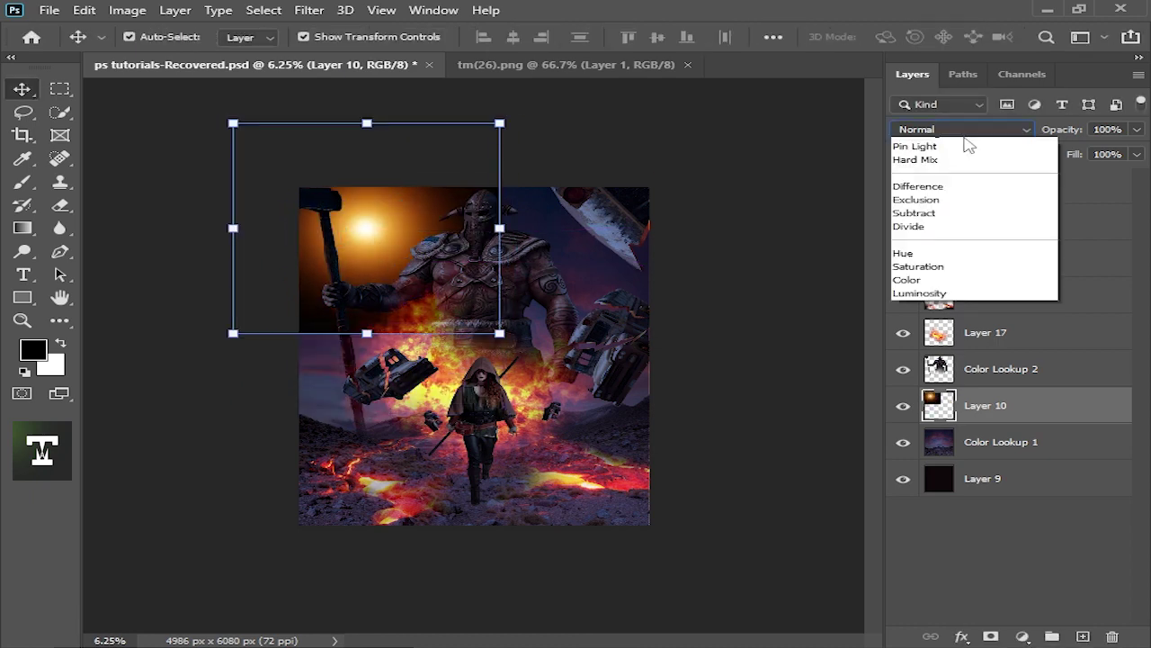
Set the glow to Screen mode and colorize it blue at Hue 195
click(944, 180)
key(ctrl+plus)
key(ctrl+u)
click(729, 318)
drag(509, 104, 828, 114)
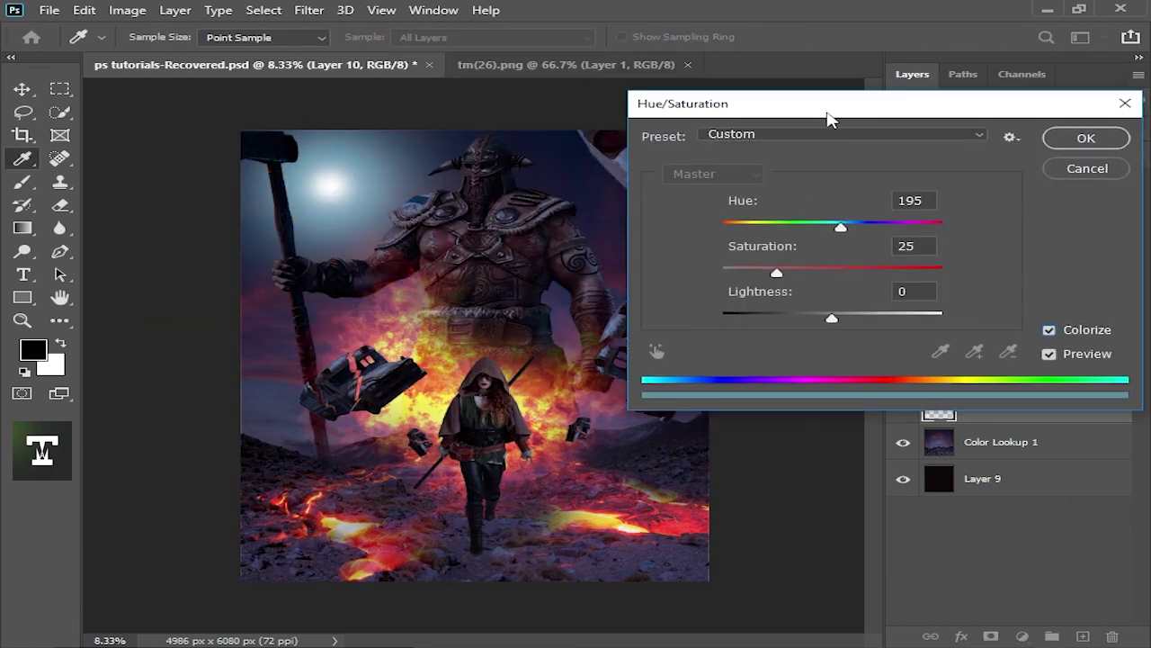
key(Return)
Zoom in on the hooded woman and select her Color Lookup 4 layer
key(v)
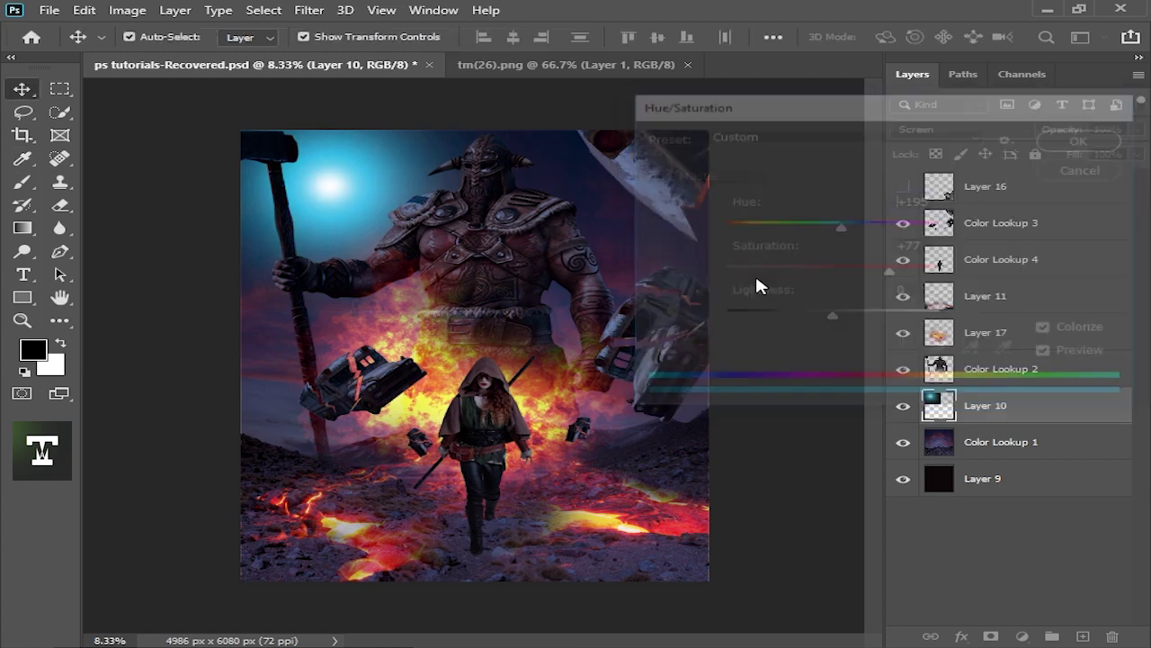
key(ctrl+minus)
key(ctrl+minus)
key(ctrl+minus)
key(ctrl+plus)
key(ctrl+plus)
key(ctrl+plus)
key(ctrl+minus)
key(ctrl+minus)
key(ctrl+minus)
key(ctrl+plus)
key(ctrl+plus)
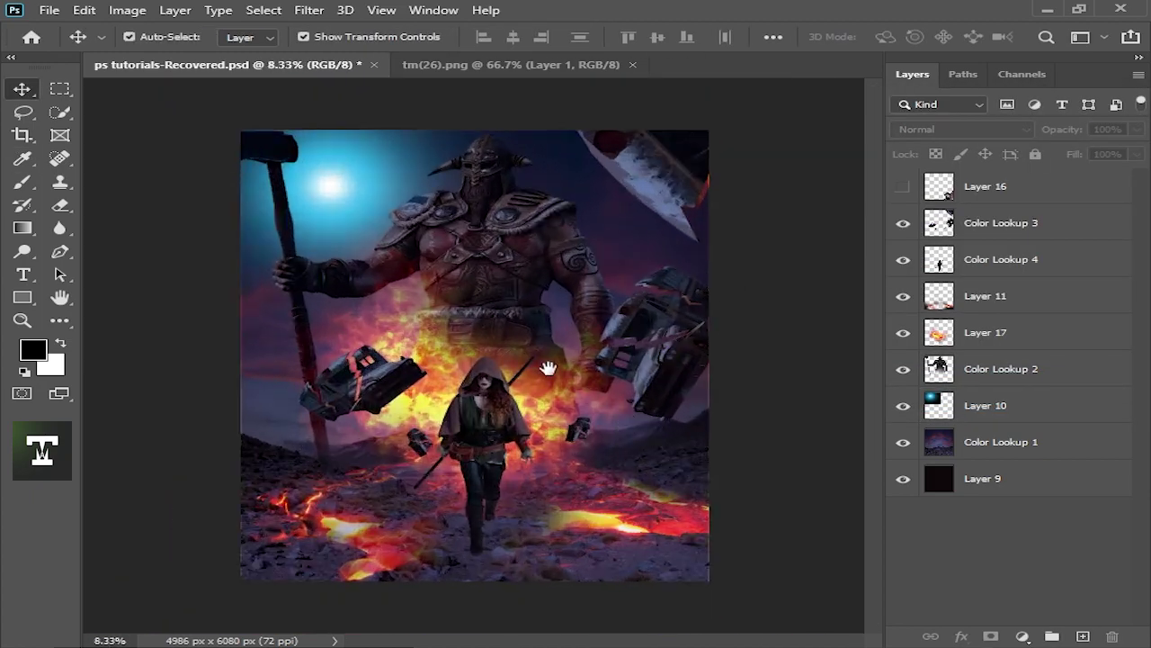
key(ctrl+plus)
key(ctrl+plus)
key(ctrl+plus)
key(ctrl+plus)
key(ctrl+plus)
ctrl+click(523, 349)
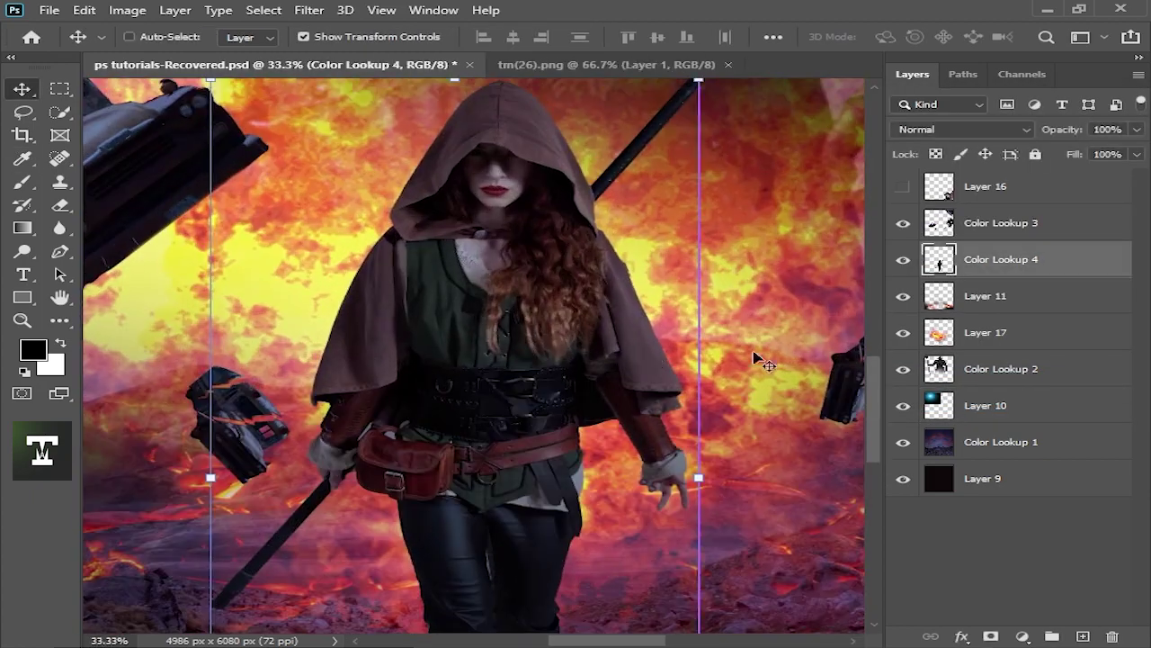
Duplicate the woman's layer as Color Lookup 4 copy and zoom to her legs
key(ctrl+minus)
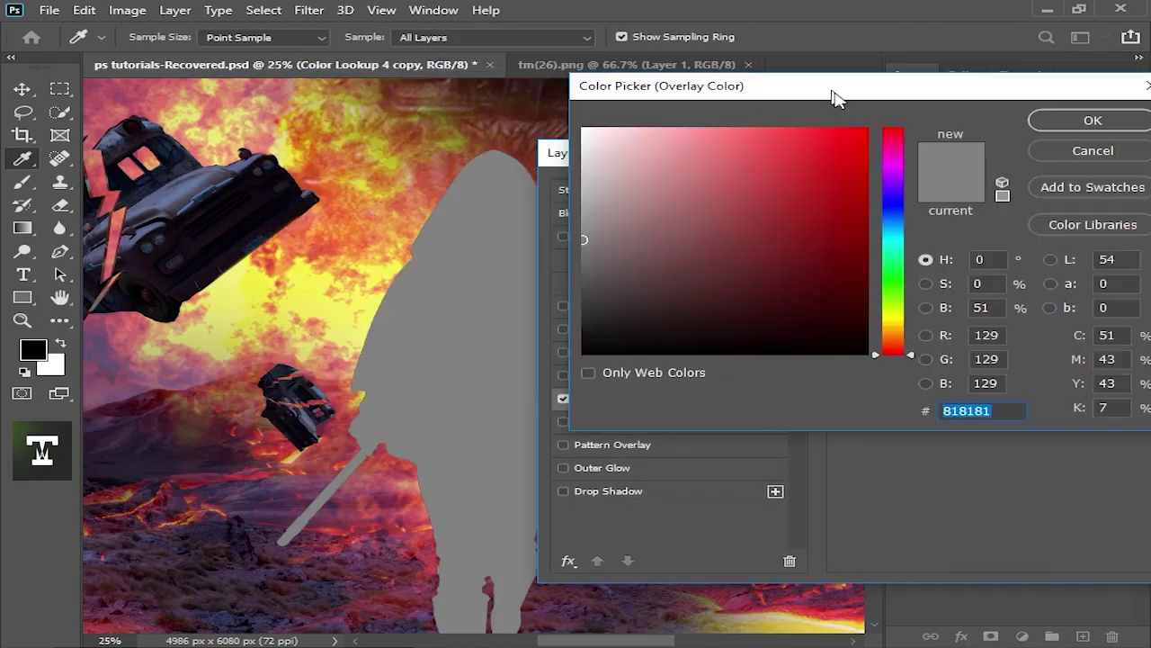
key(ctrl+minus)
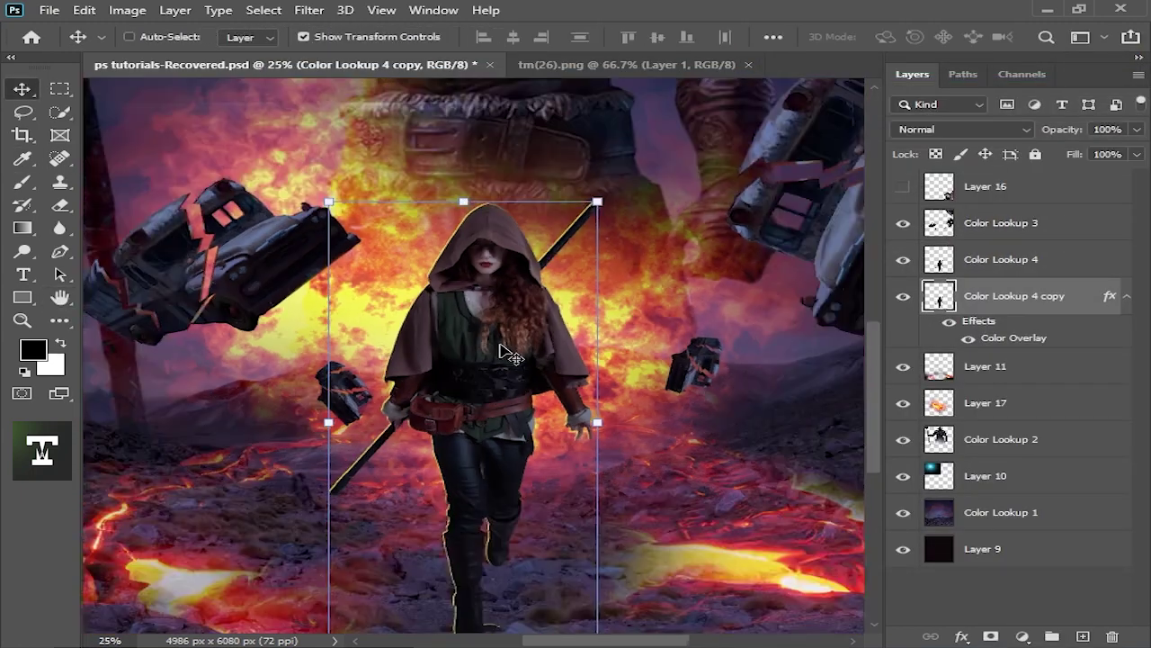
key(ctrl+minus)
key(ctrl+minus)
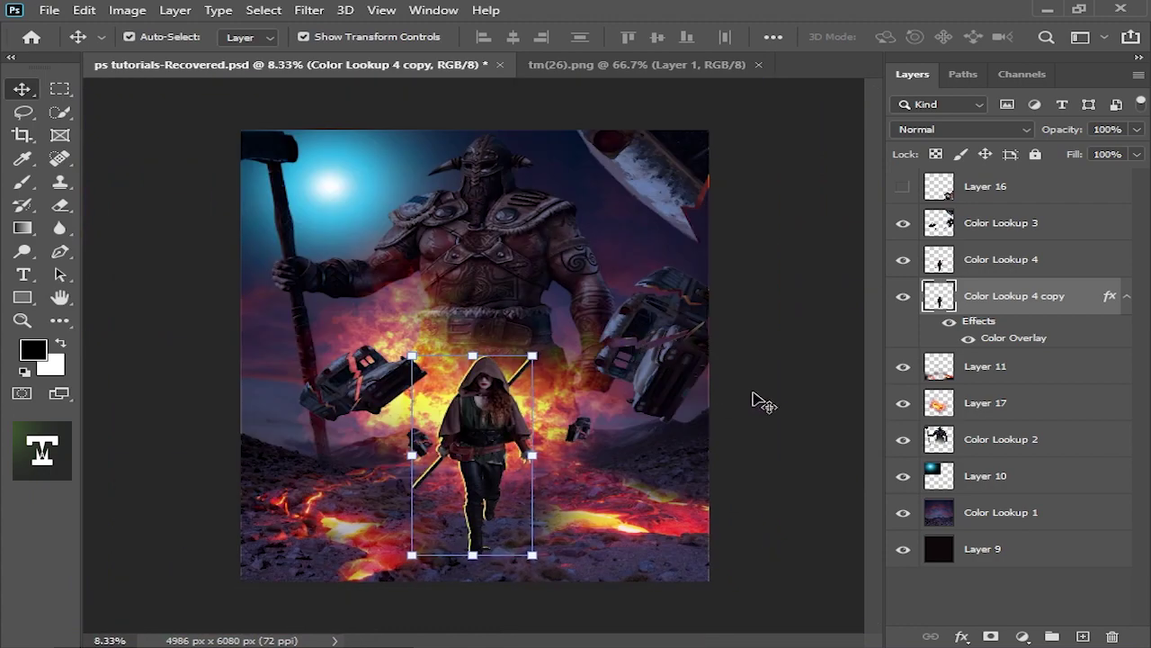
key(ctrl+plus)
key(ctrl+plus)
key(ctrl+plus)
key(ctrl+plus)
key(ctrl+plus)
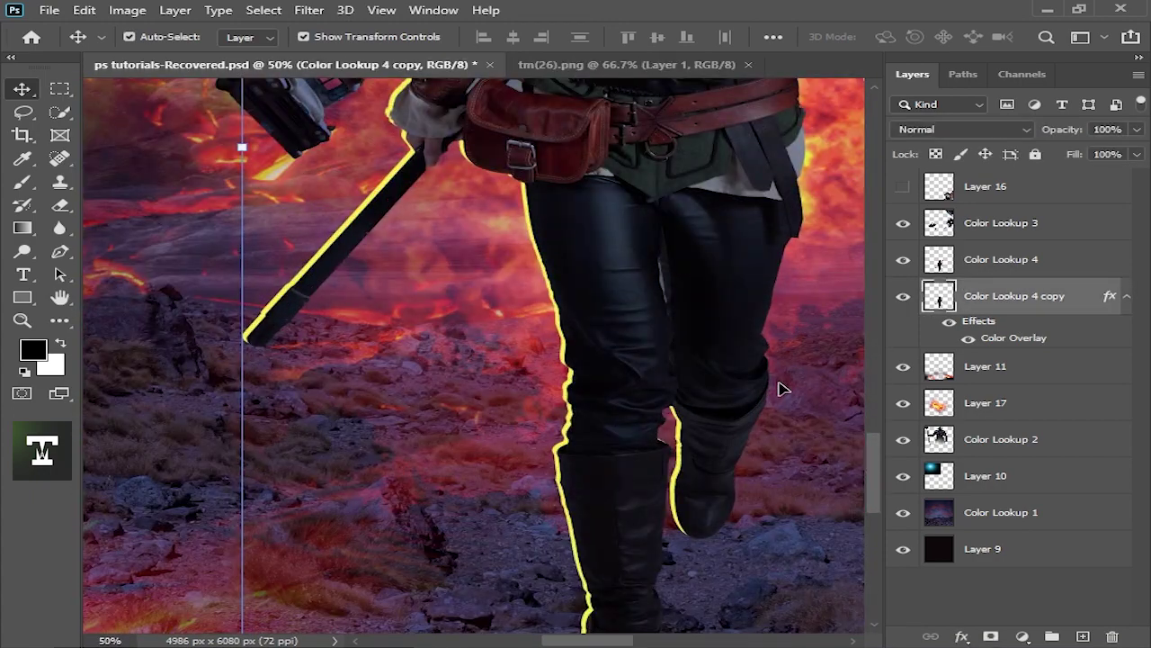
Erase the excess yellow glow, leaving a thin rim along the woman's outline
key(ctrl+minus)
key(e)
scroll(576, 465, down, 3)
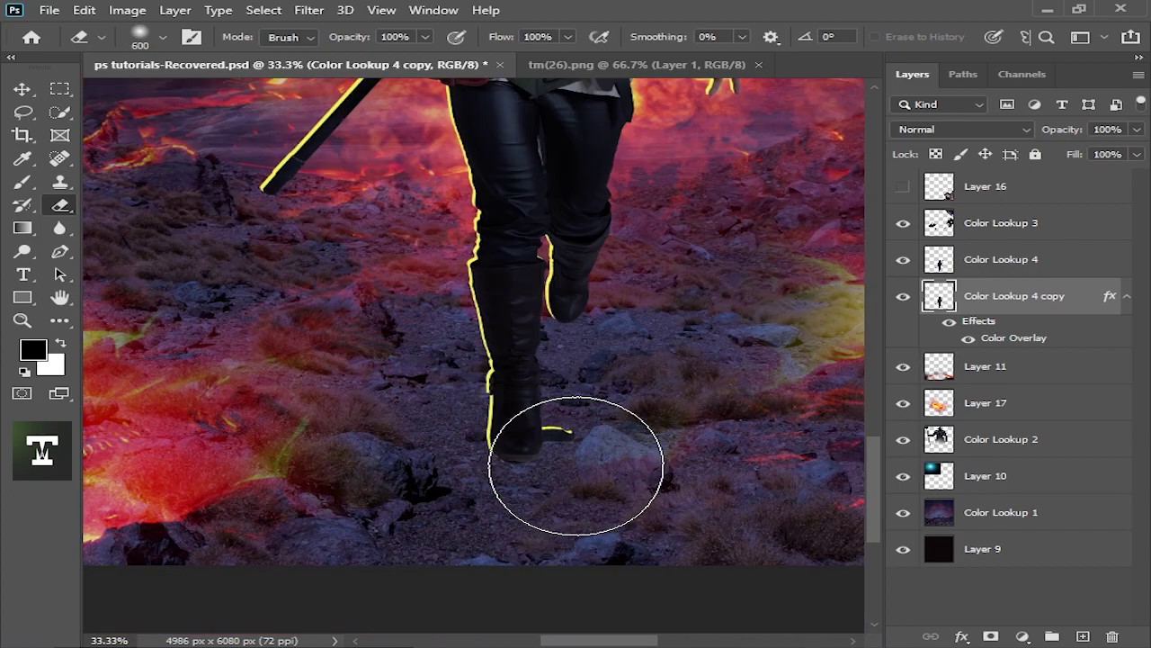
key(ctrl+minus)
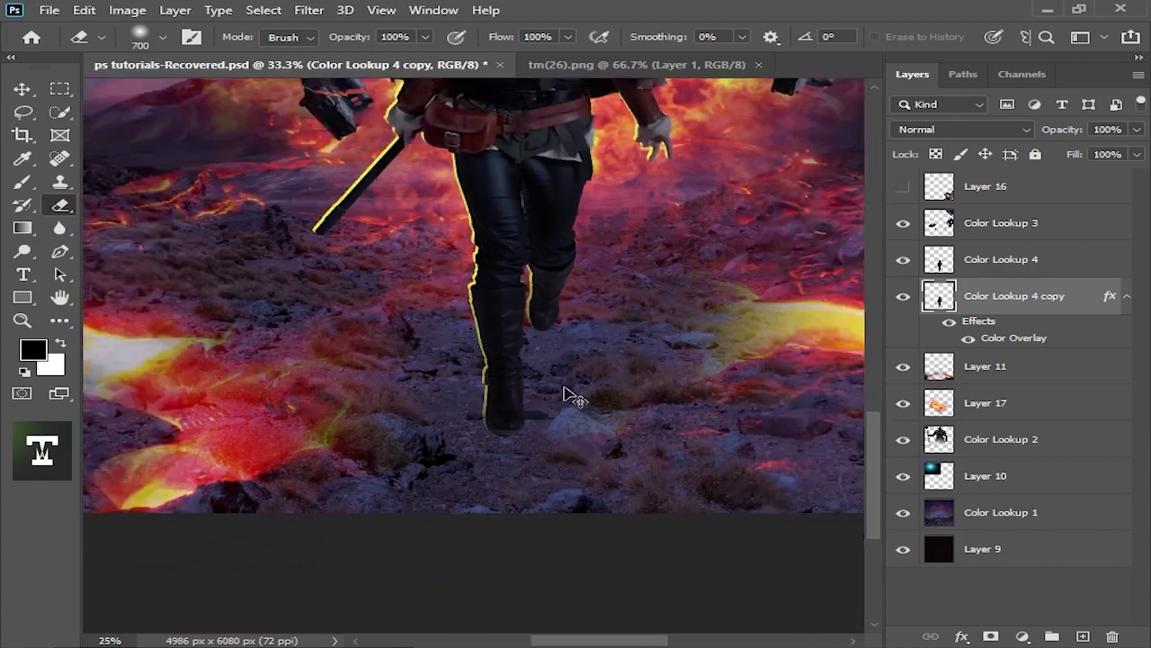
key(ctrl+minus)
scroll(609, 211, up, 3)
key(ctrl+plus)
key(bracketright)
key(bracketright)
key(bracketright)
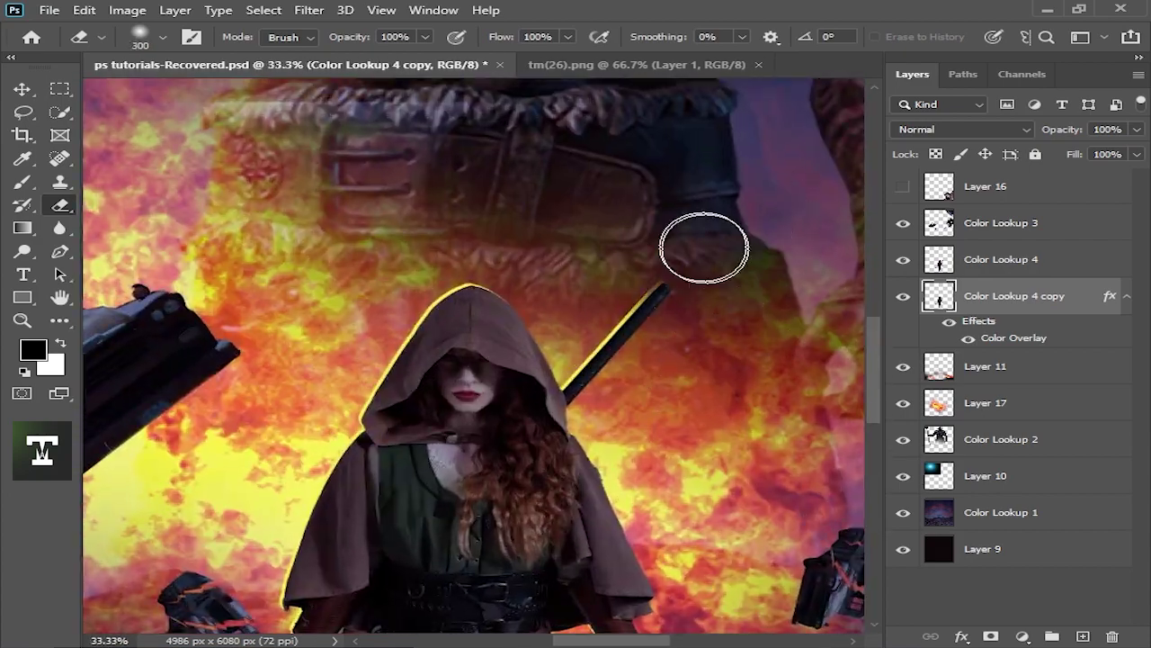
key(bracketright)
scroll(462, 476, down, 5)
scroll(360, 462, up, 3)
scroll(483, 550, down, 3)
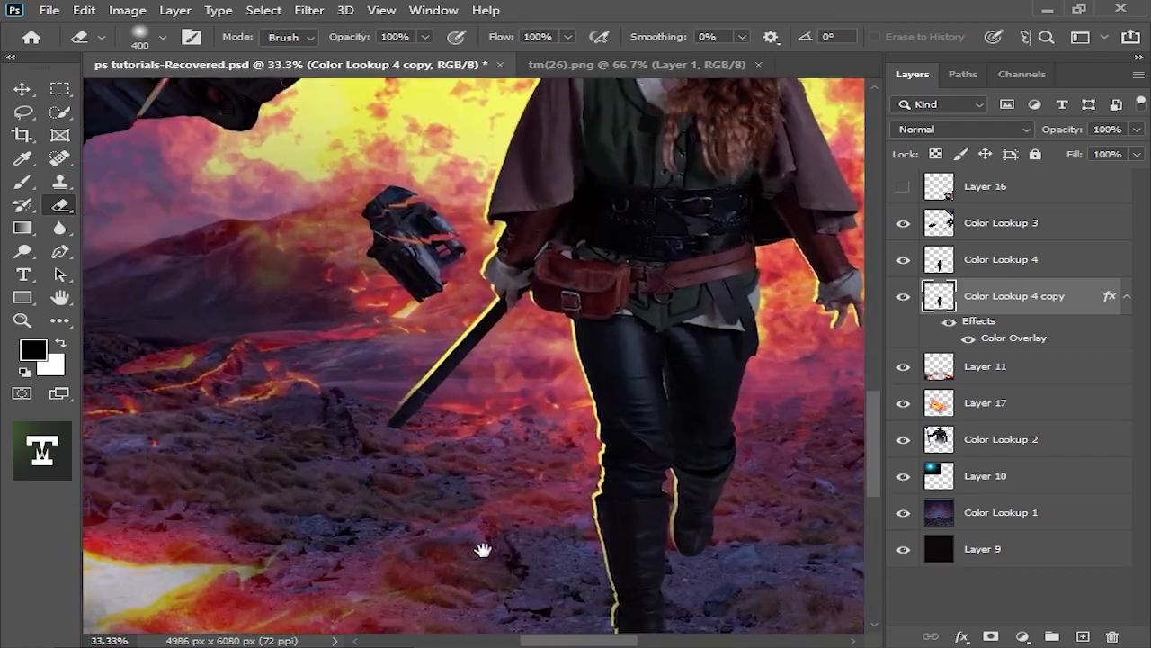
scroll(483, 549, down, 2)
Fit the whole composite on screen with Ctrl+0
key(ctrl+minus)
key(ctrl+minus)
key(ctrl+minus)
key(v)
key(ctrl+0)
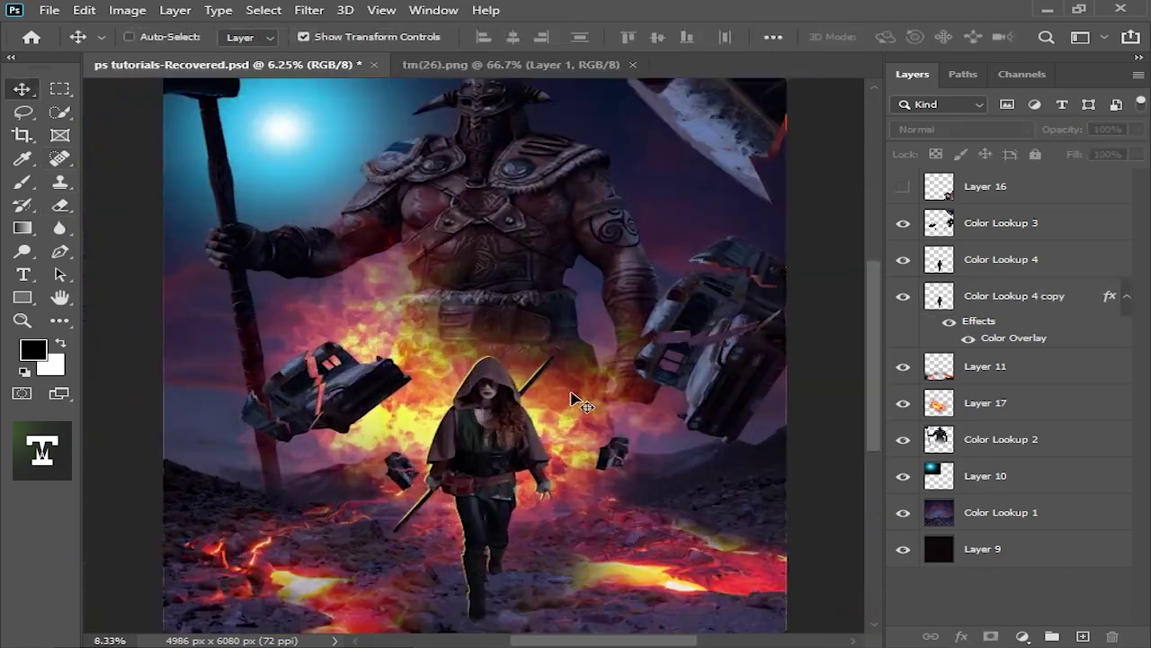
key(ctrl+plus)
Darken the lava background's midtones with Levels 0.91 on Color Lookup 1
ctrl+click(804, 336)
key(ctrl+l)
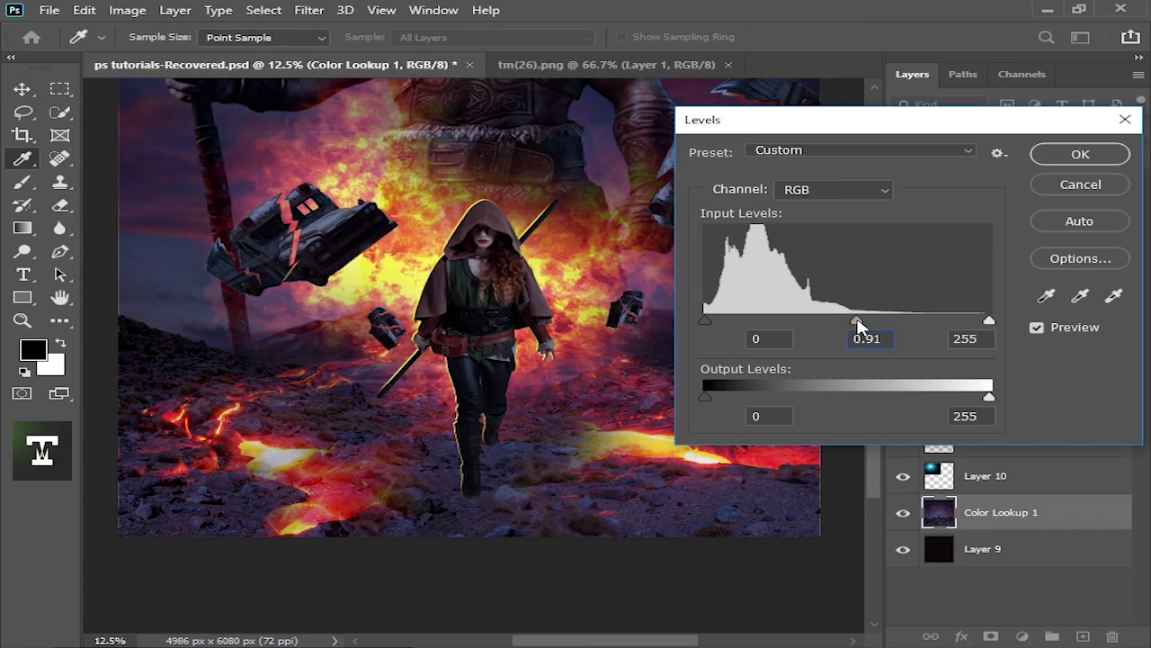
key(Escape)
key(ctrl+minus)
Resize the blue moon glow on Layer 10 at the top left
click(442, 275)
key(ctrl+plus)
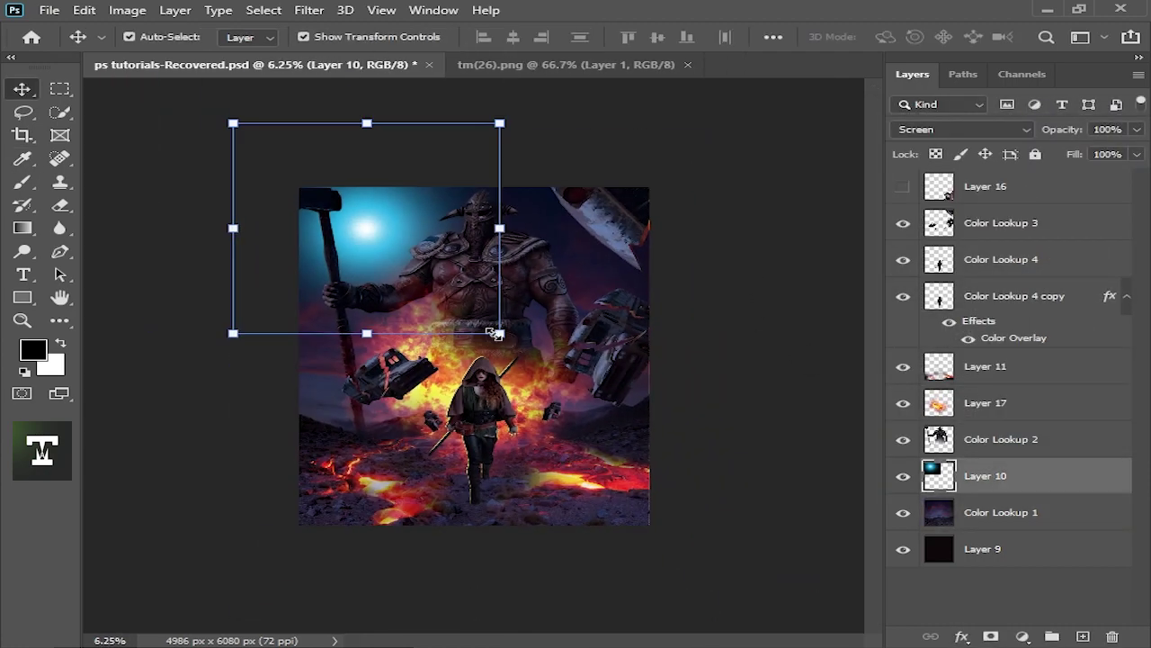
drag(499, 333, 475, 308)
key(Return)
click(681, 395)
key(ctrl+plus)
key(ctrl+plus)
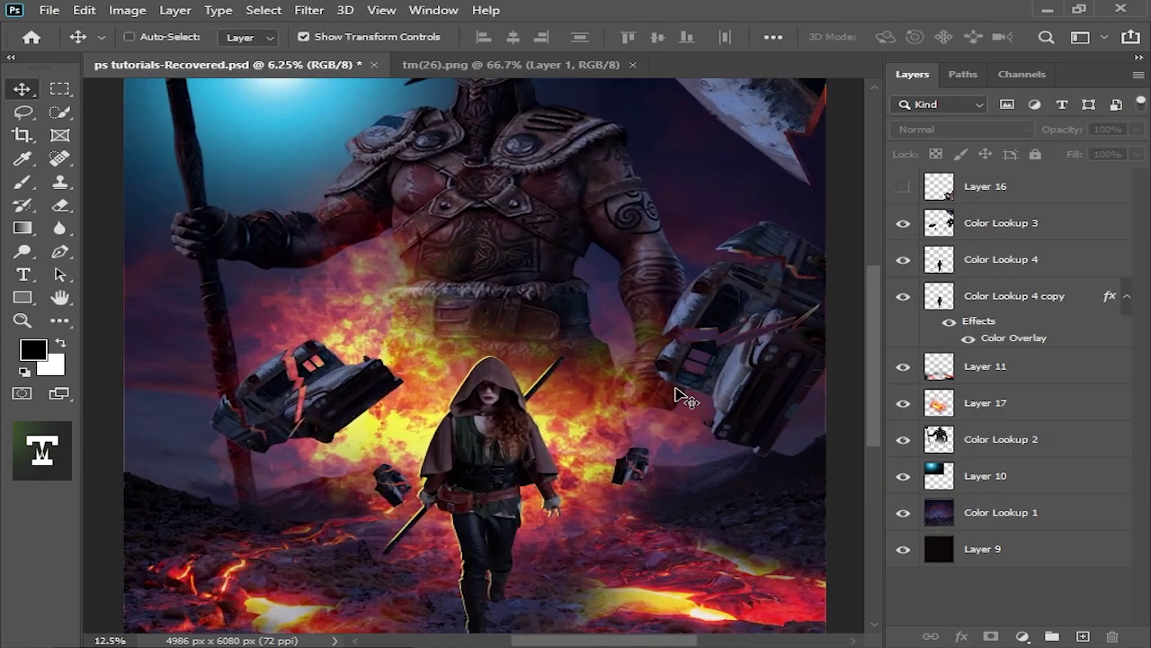
Darken the hooded woman's midtones with Levels 0.87 on Color Lookup 4
ctrl+click(578, 354)
key(ctrl+plus)
key(ctrl+l)
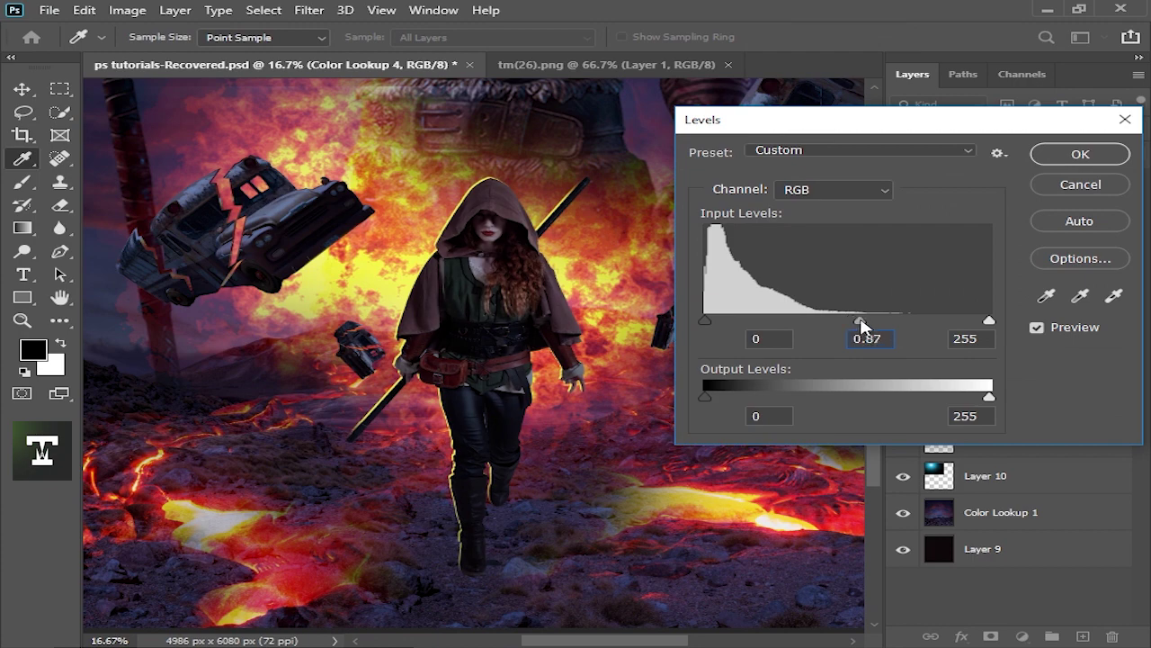
key(Escape)
key(ctrl+minus)
key(ctrl+minus)
key(ctrl+minus)
click(750, 318)
key(ctrl+plus)
key(ctrl+plus)
key(ctrl+plus)
key(ctrl+plus)
key(ctrl+plus)
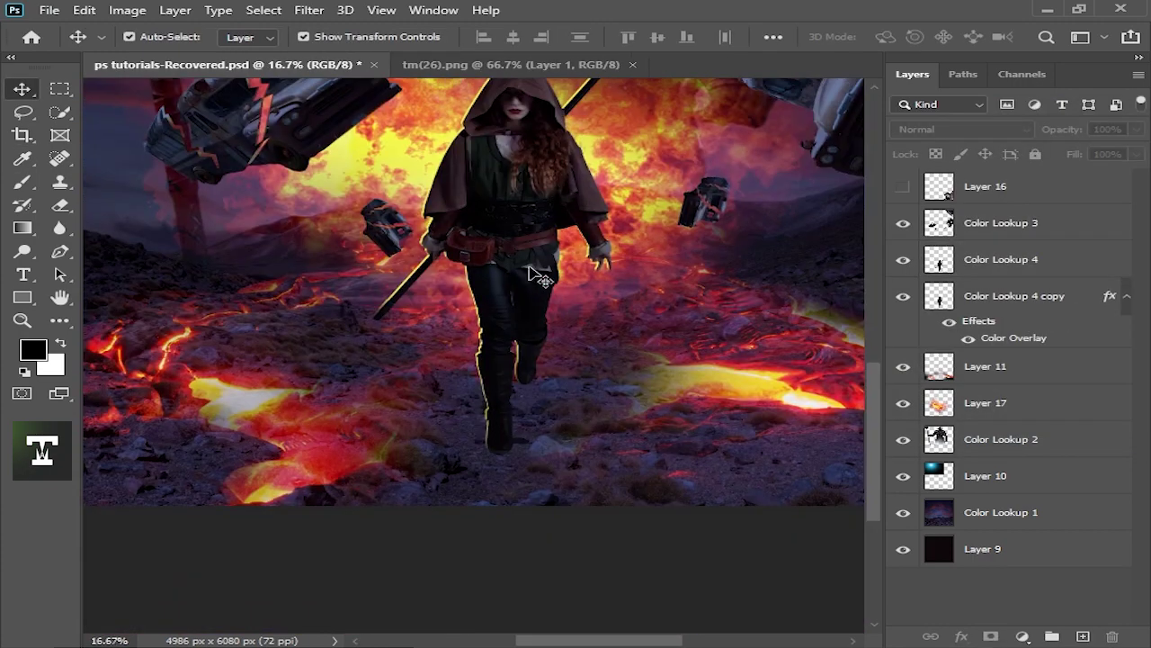
ctrl+click(531, 269)
key(ctrl+plus)
Duplicate the woman's layer beneath the rim-lit copy and flip it vertically
drag(935, 259, 1028, 349)
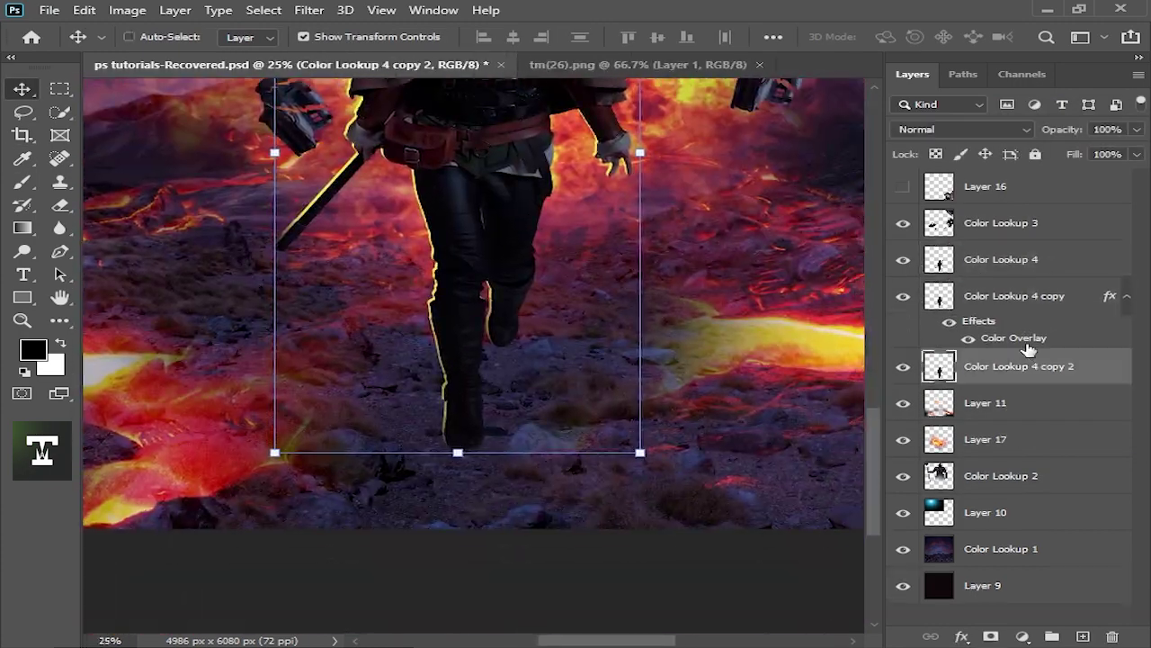
key(Return)
key(ctrl+minus)
key(ctrl+t)
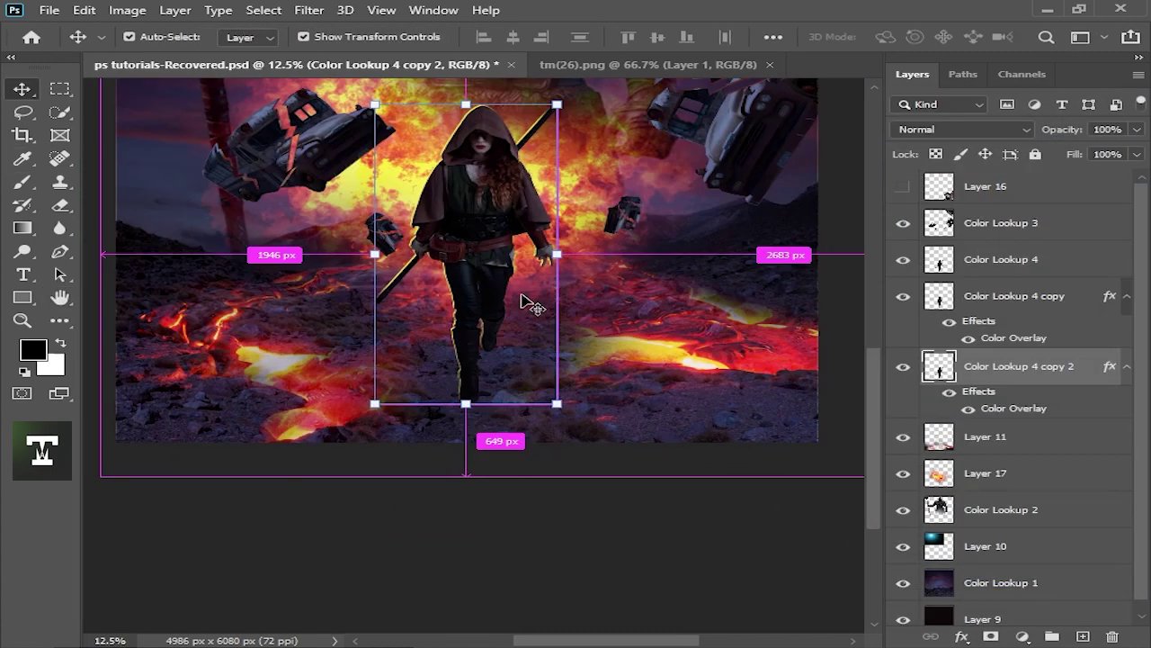
right_click(517, 306)
click(563, 621)
Mirror the copy horizontally and position it as a reflection beneath her feet
drag(503, 224, 490, 424)
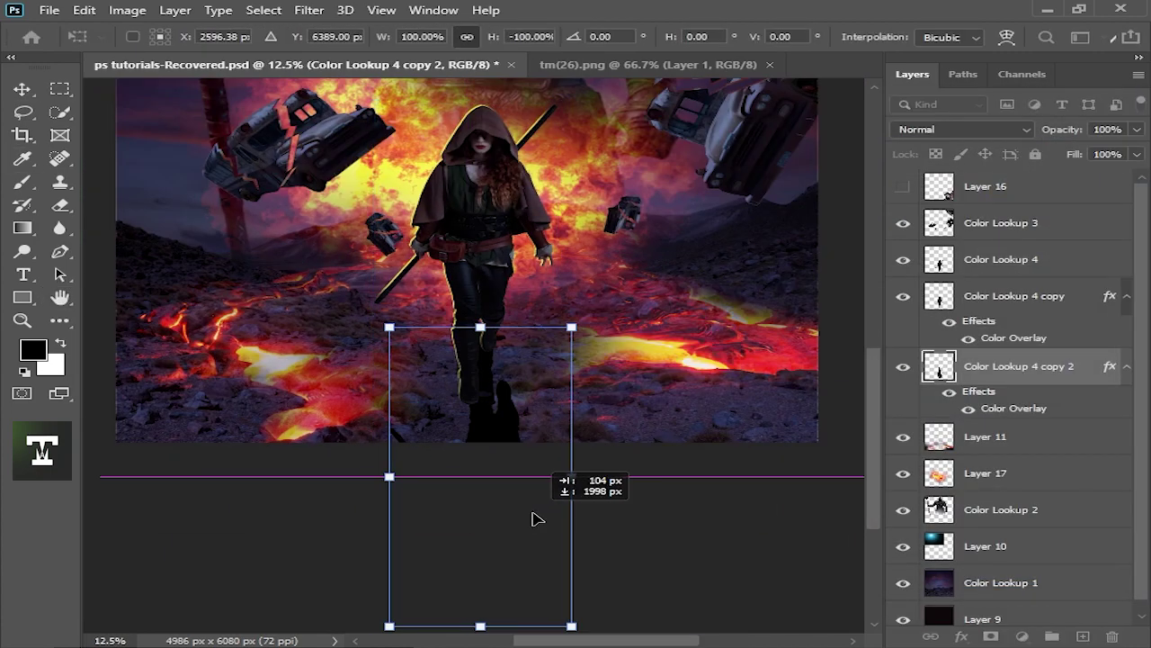
right_click(490, 396)
click(517, 369)
drag(513, 380, 492, 432)
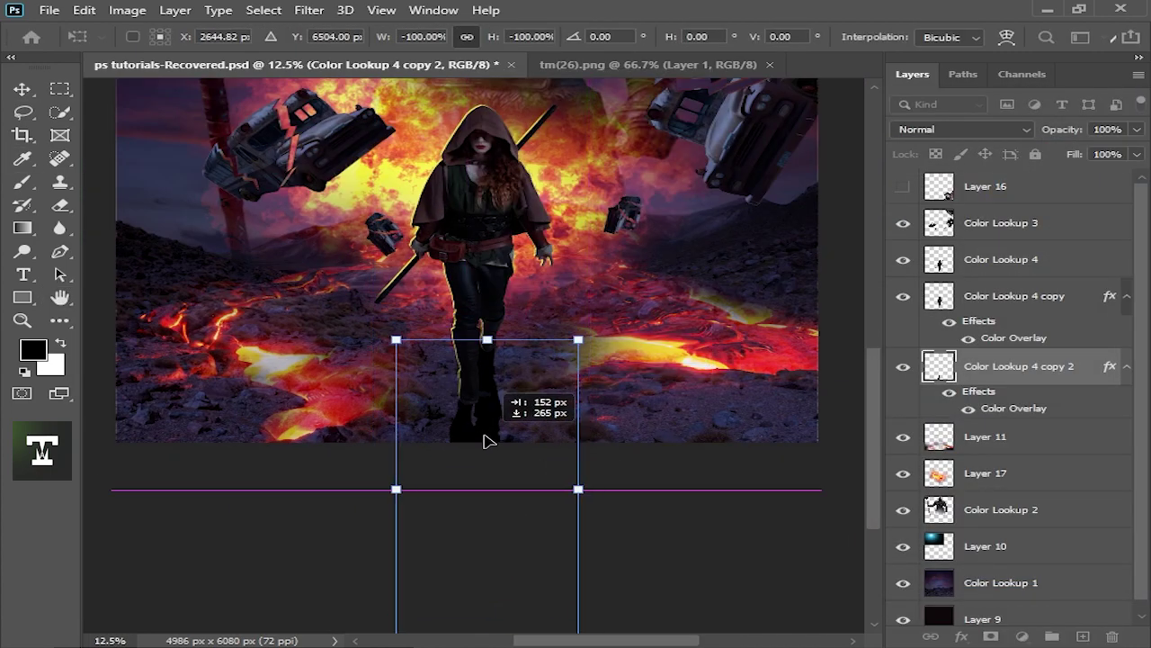
key(Return)
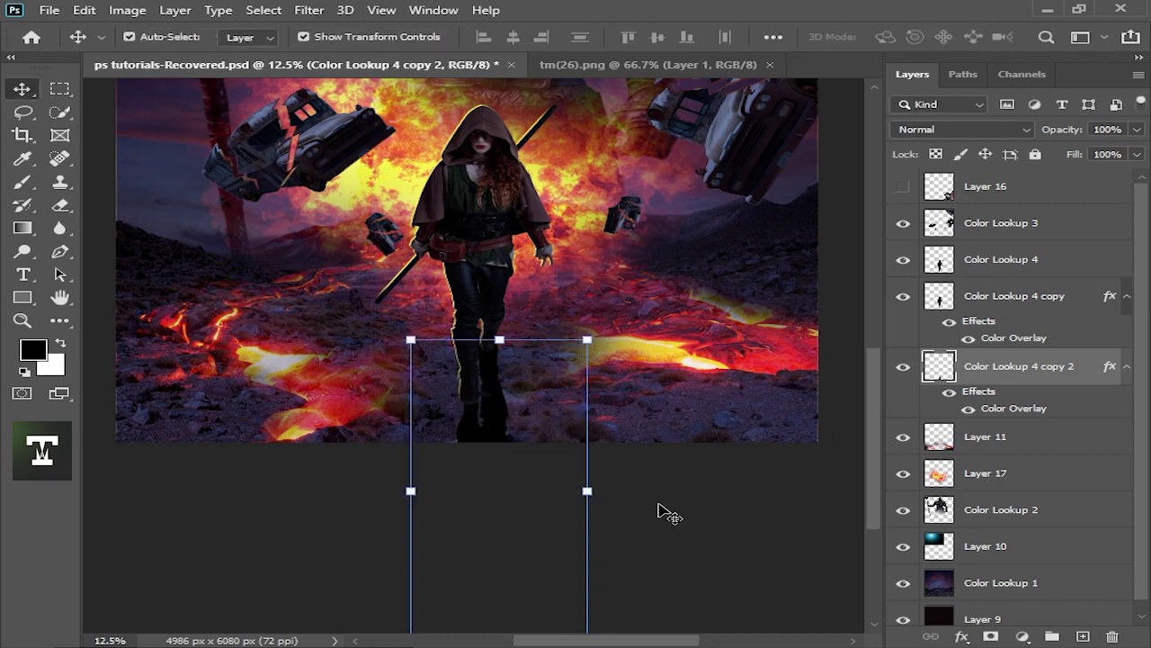
Briefly try the Eraser, then inspect the woman's legs and the lava ground
scroll(666, 509, down, 1)
scroll(642, 455, up, 1)
scroll(514, 488, up, 1)
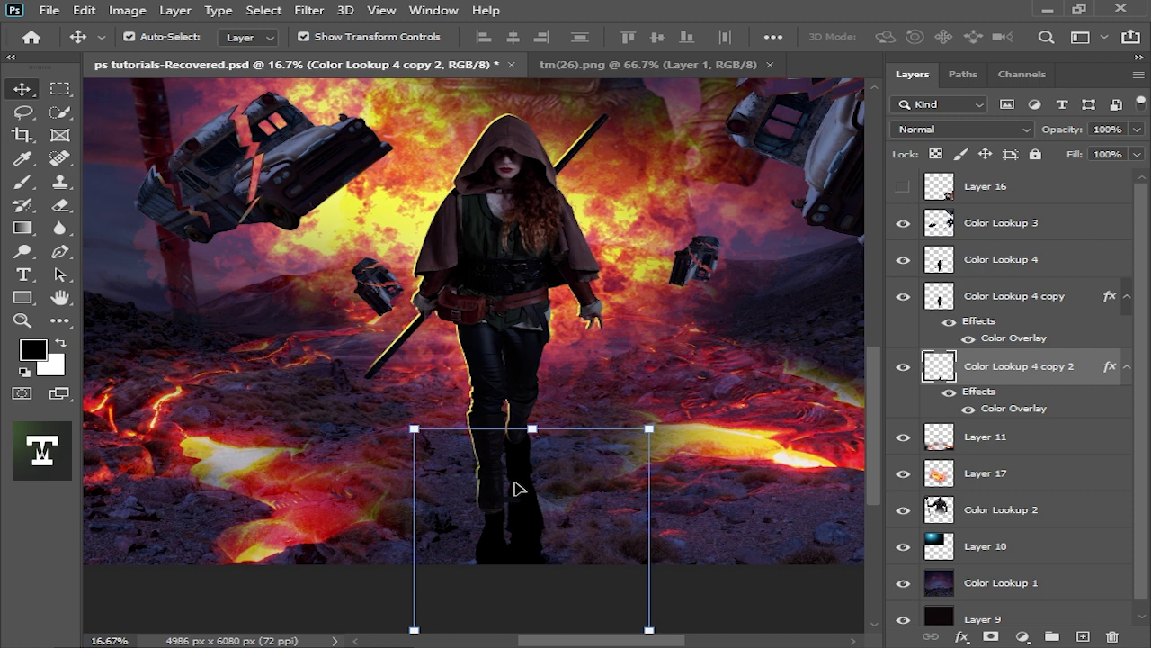
click(65, 212)
drag(563, 412, 563, 241)
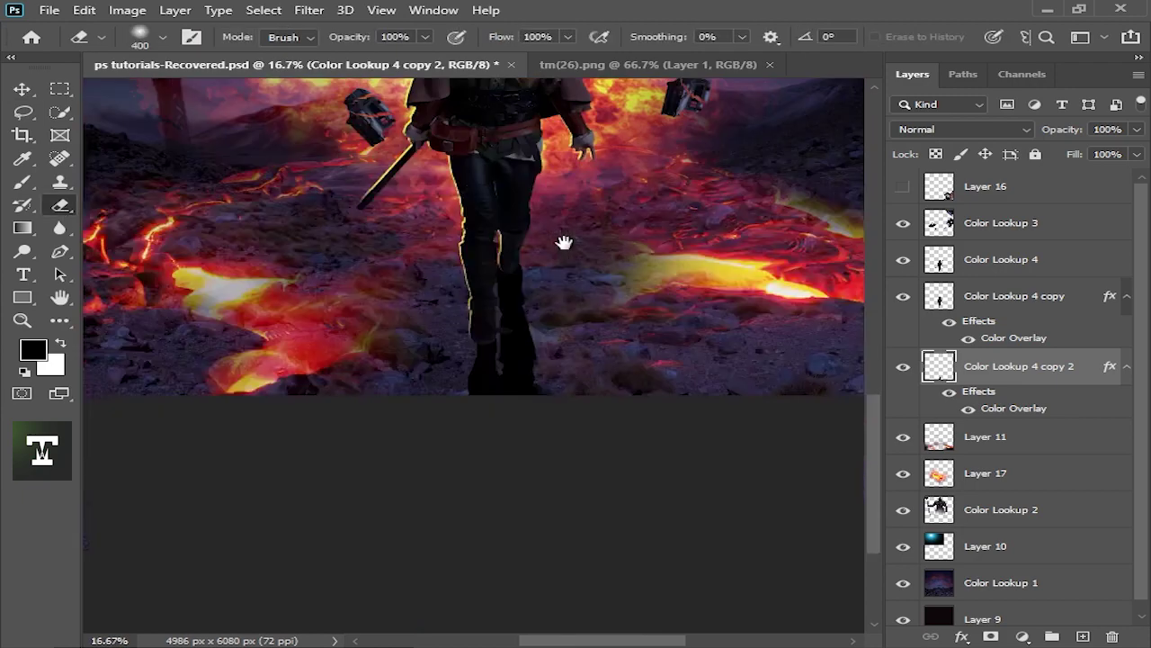
scroll(557, 488, up, 1)
scroll(555, 483, down, 1)
scroll(528, 457, down, 1)
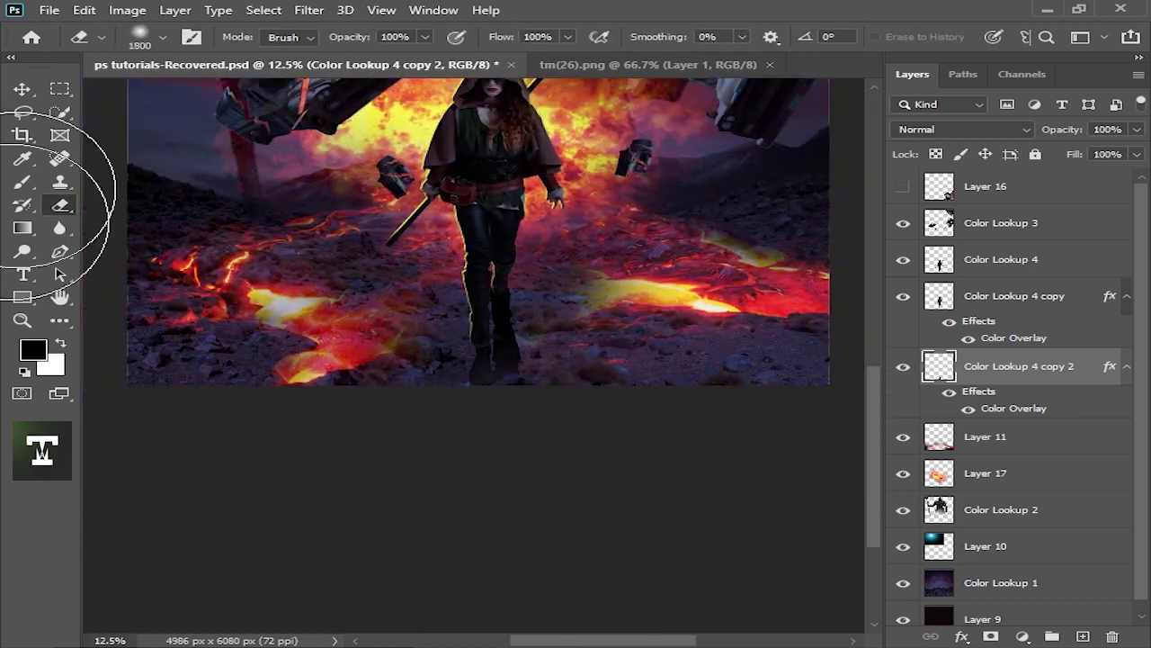
key(v)
scroll(766, 352, down, 2)
scroll(486, 352, up, 4)
Check the woman's Color Lookup 4, the reflection and lava glow Layer 11 layers
click(525, 308)
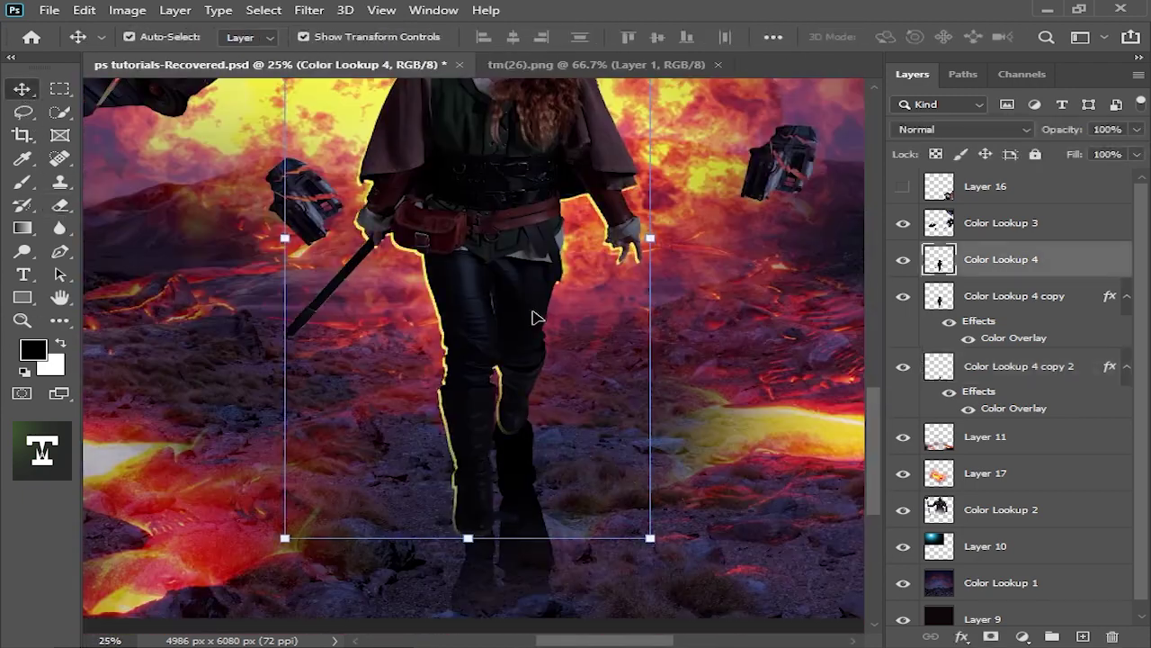
scroll(789, 394, down, 3)
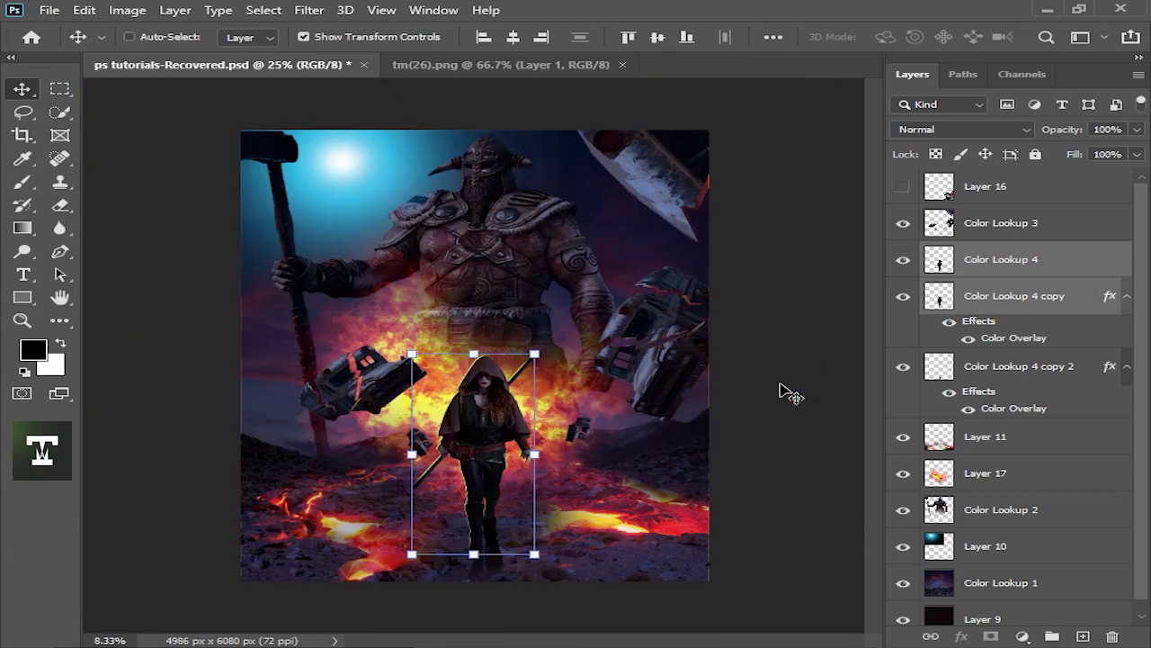
scroll(475, 480, up, 1)
scroll(474, 481, up, 1)
ctrl+click(475, 480)
ctrl+click(610, 382)
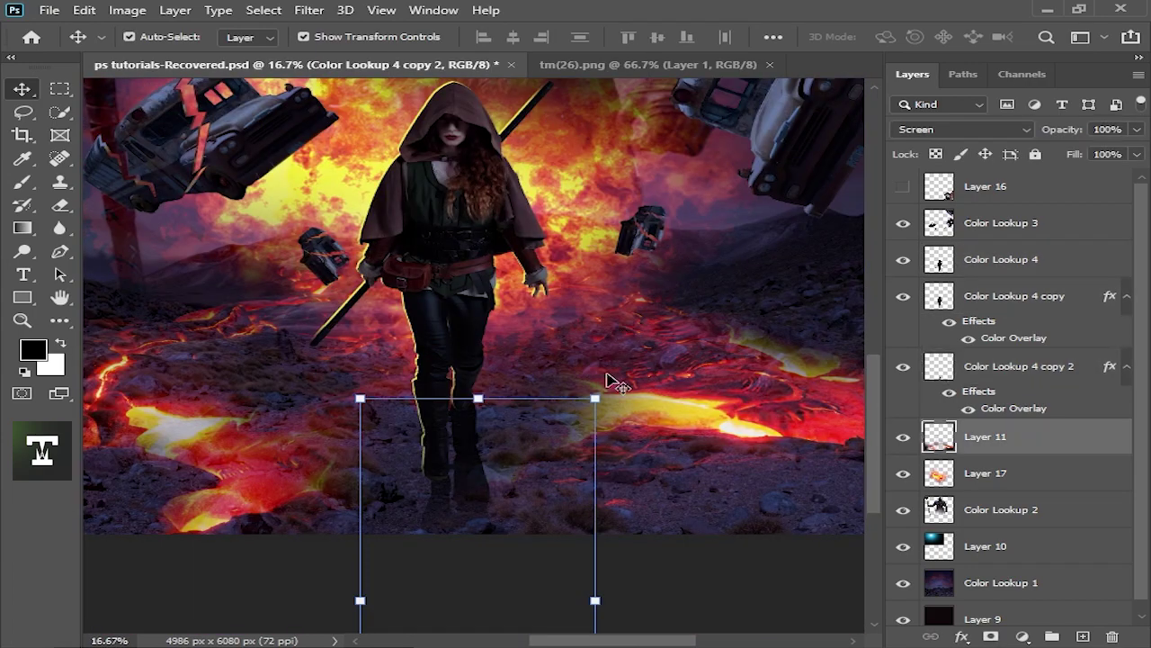
scroll(711, 278, down, 3)
scroll(456, 378, up, 1)
scroll(457, 378, up, 1)
Duplicate the floating buses layer Color Lookup 3 as a rim-light copy
scroll(456, 378, up, 1)
click(457, 378)
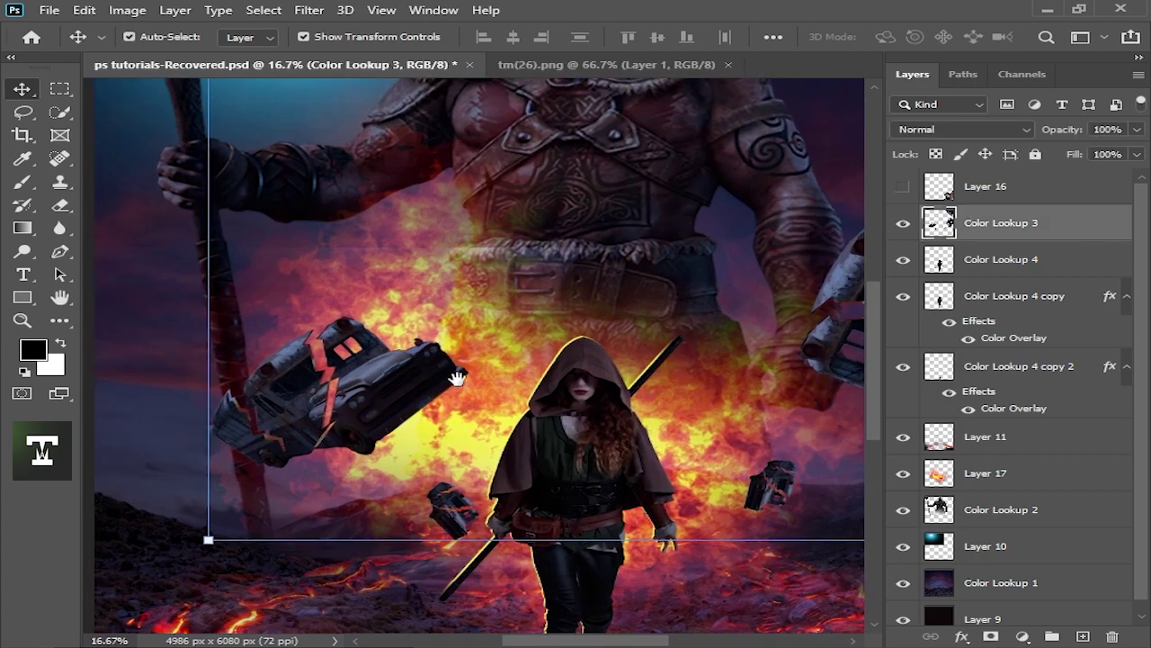
scroll(457, 377, up, 1)
click(1026, 637)
click(1071, 226)
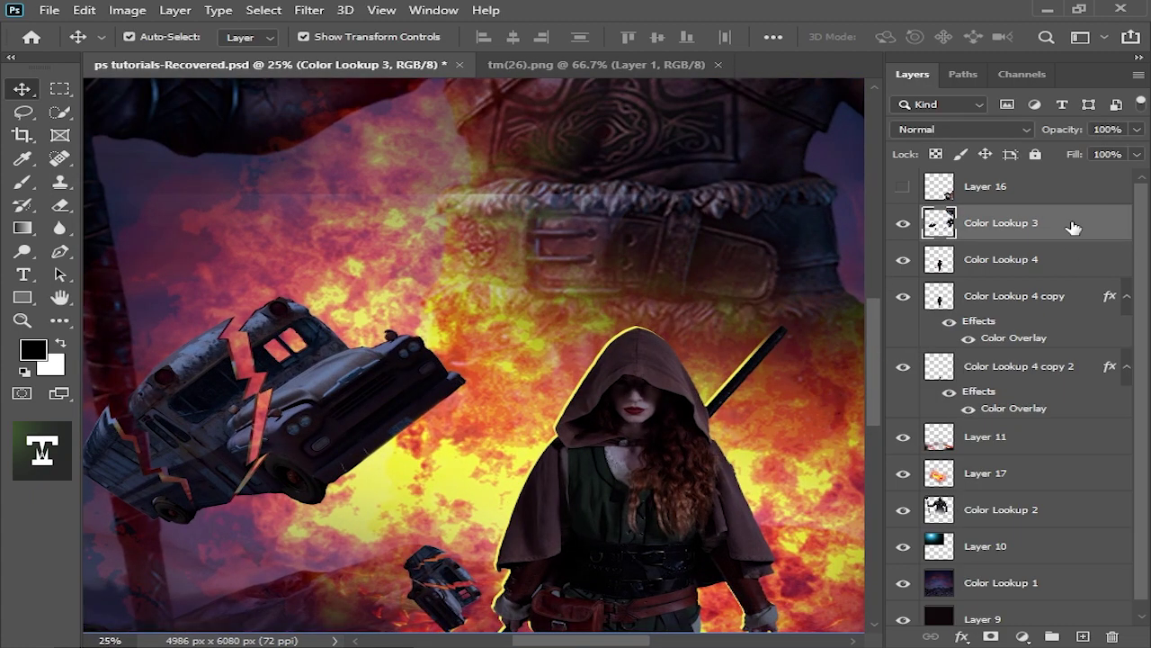
key(ctrl+j)
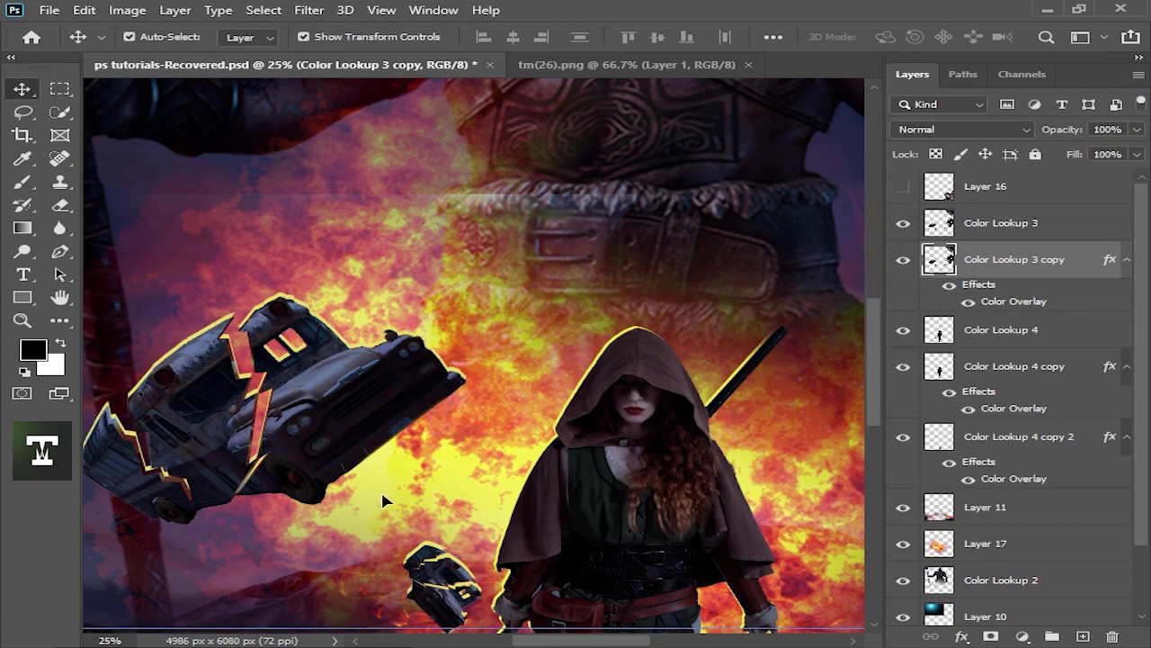
Select the buses' rim-light copy and zoom in on the right-hand bus
key(ctrl+minus)
key(ctrl+minus)
key(ctrl+minus)
click(649, 563)
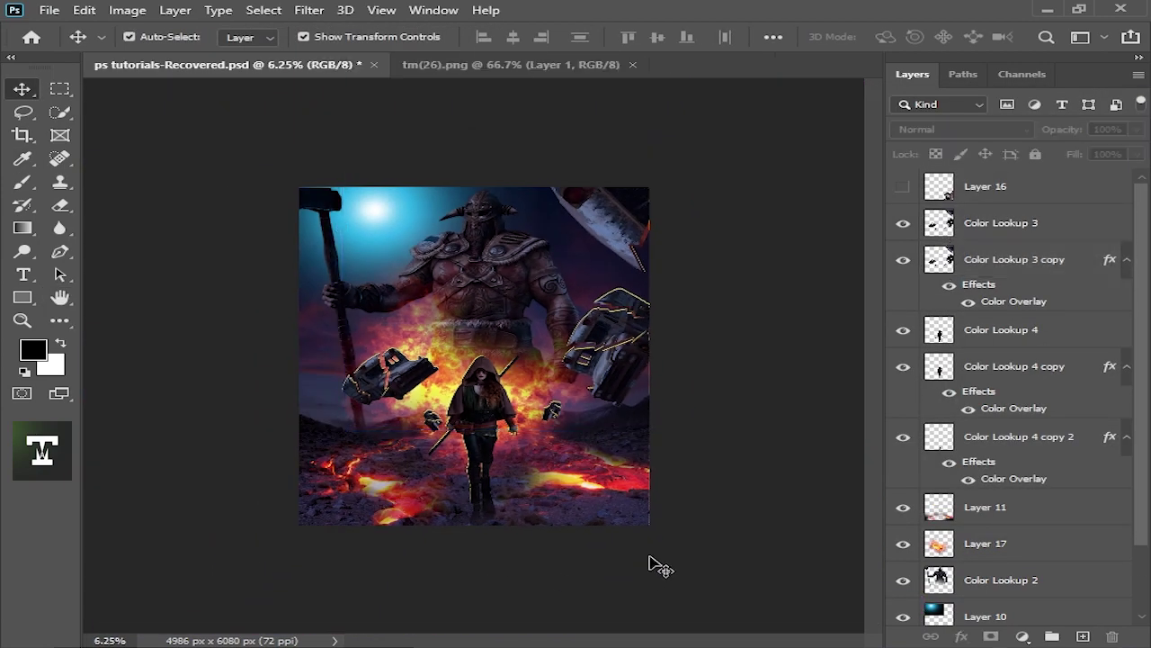
click(950, 273)
key(ctrl+plus)
key(ctrl+plus)
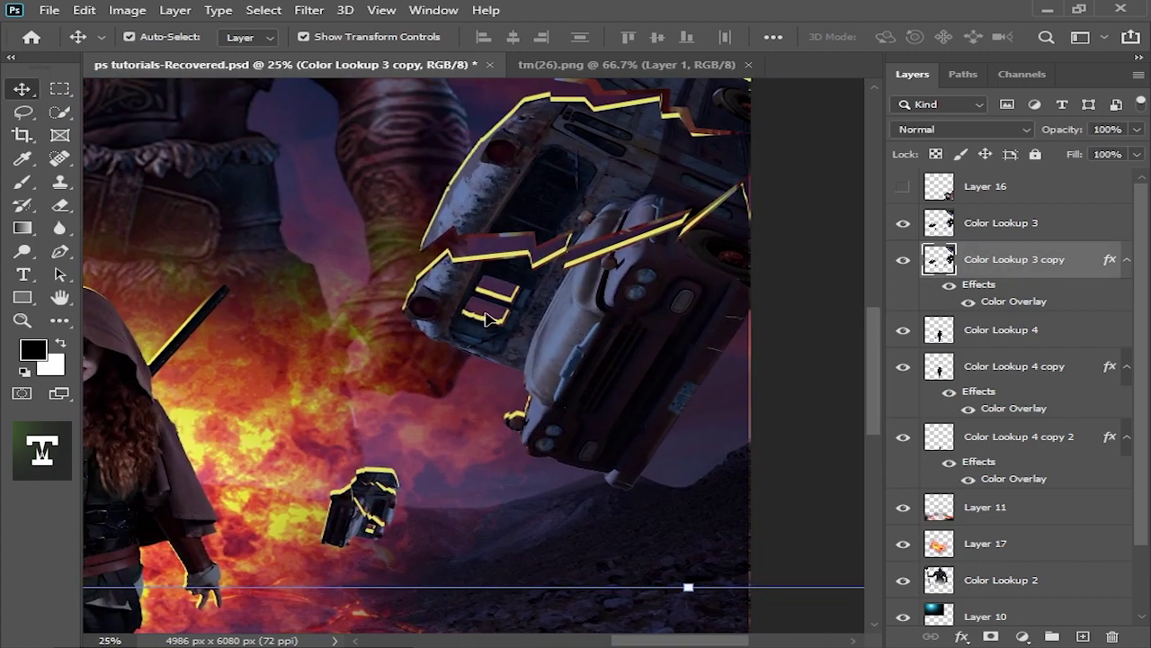
key(ctrl+minus)
key(ctrl+plus)
Fade excess yellow rim light on the buses with the Eraser at size 500
key(e)
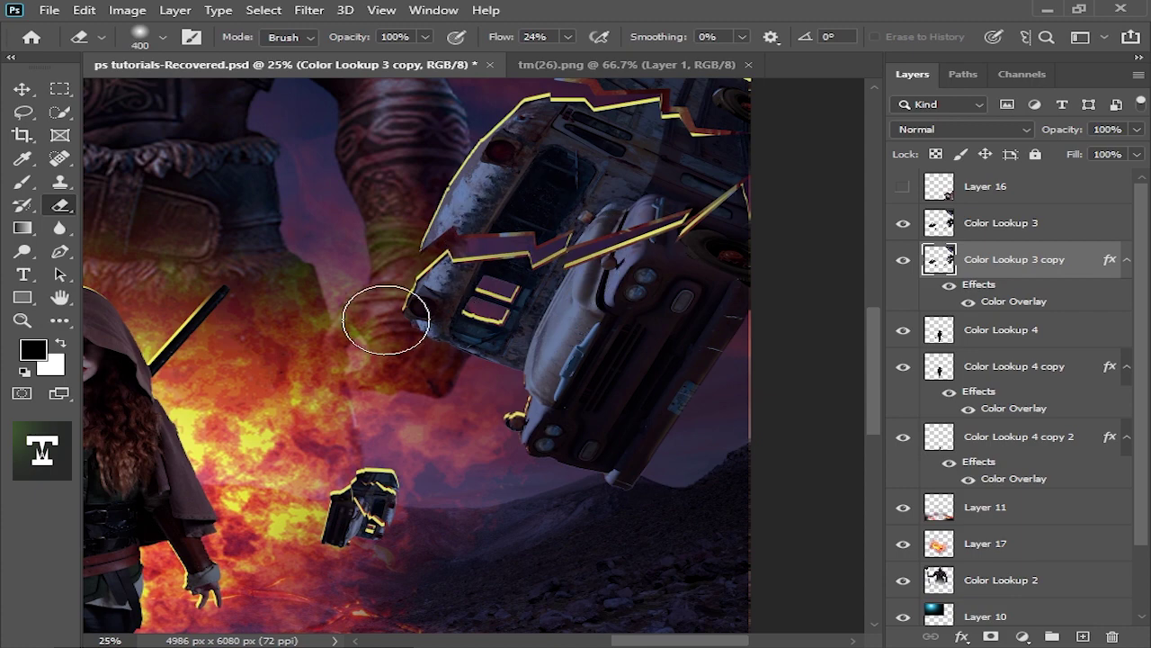
key(ctrl+minus)
key(ctrl+minus)
key(bracketright)
key(ctrl+minus)
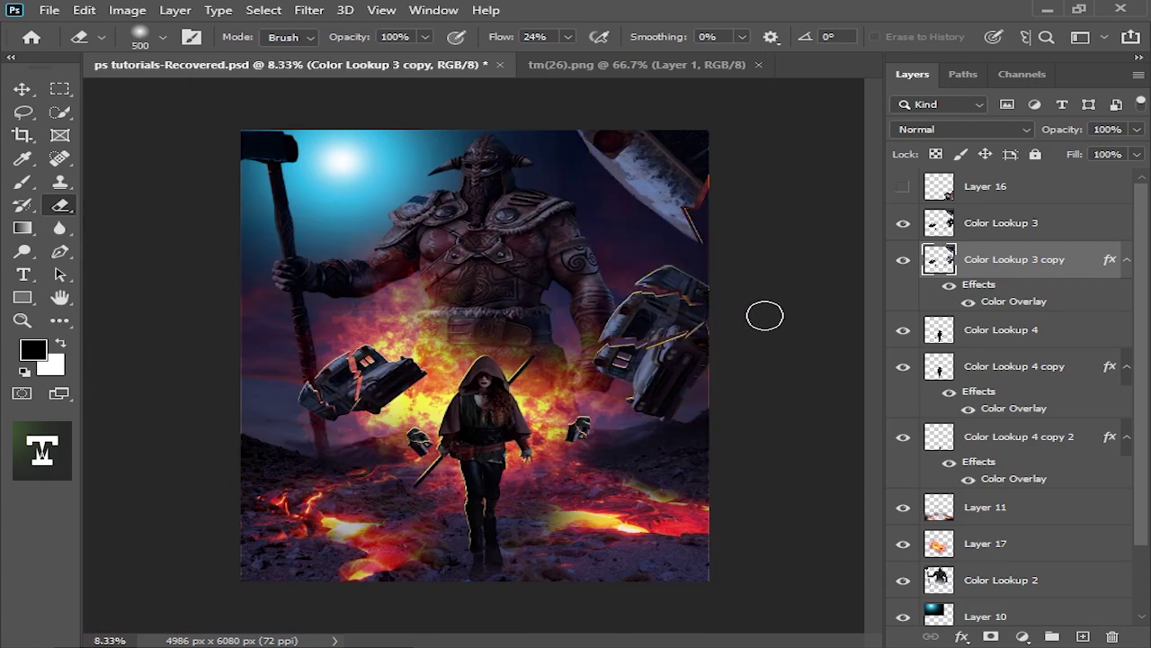
Return to the Move tool and select the giant warrior's layer
key(ctrl+minus)
key(ctrl+plus)
key(ctrl+plus)
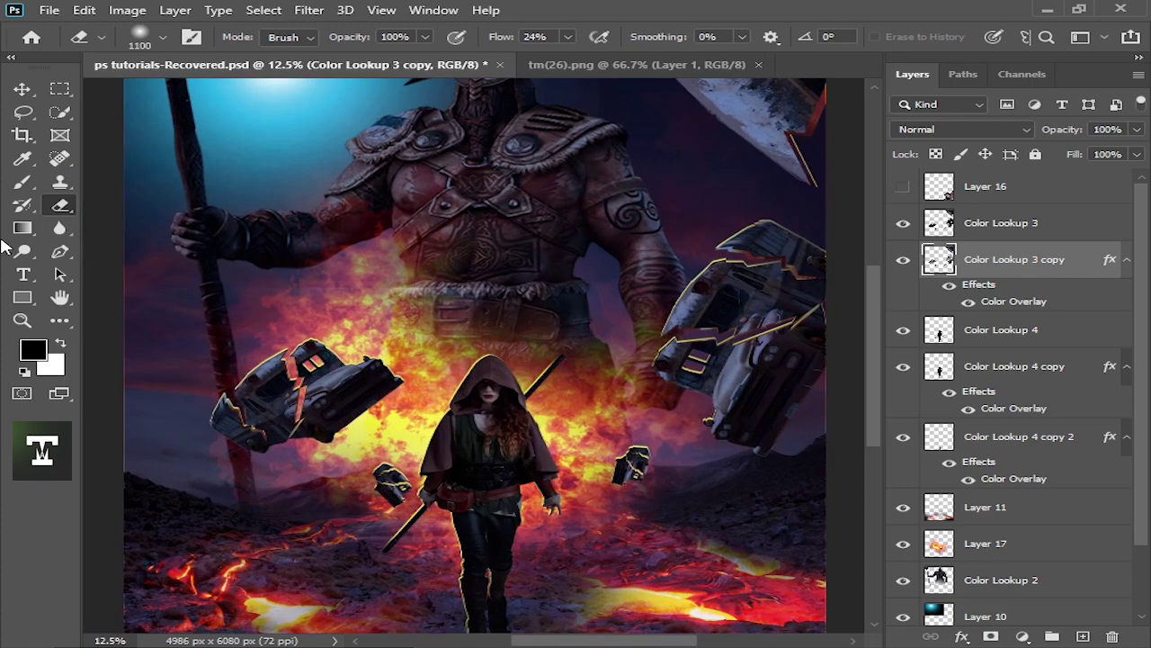
key(v)
key(ctrl+minus)
key(ctrl+minus)
click(651, 531)
key(ctrl+plus)
key(ctrl+plus)
key(ctrl+plus)
scroll(456, 343, up, 3)
click(998, 580)
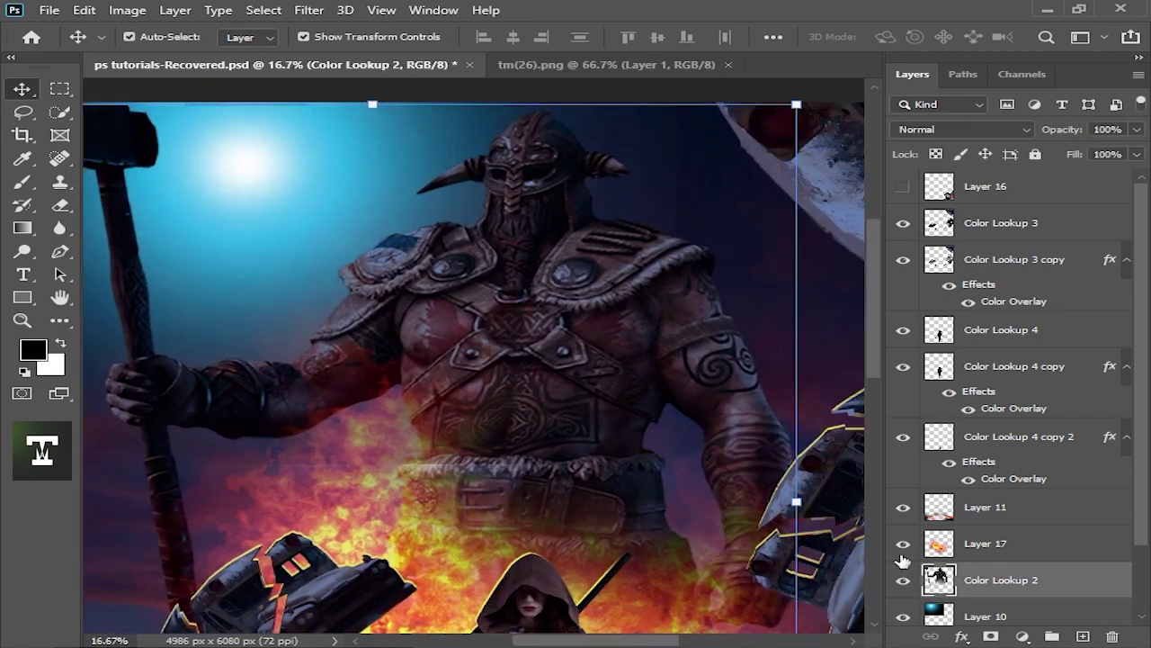
Add a clipped Hue/Saturation layer on the warrior: hue 190, saturation 80, lightness +23
click(1023, 636)
click(1028, 465)
click(879, 502)
drag(805, 357, 951, 357)
mouse_move(883, 321)
mouse_down()
mouse_move(863, 321)
mouse_move(883, 321)
mouse_up()
drag(873, 391, 904, 391)
click(1009, 580)
Invert the Hue/Saturation mask to hide the tint and set its blend-if options
key(ctrl+i)
key(b)
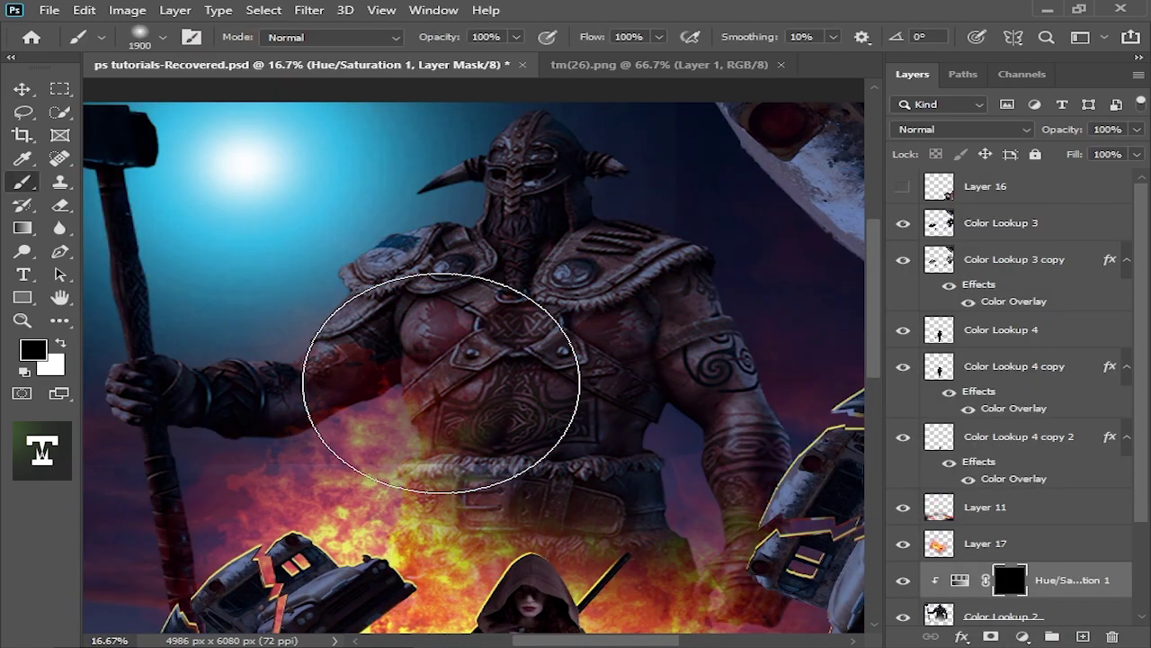
double_click(1125, 587)
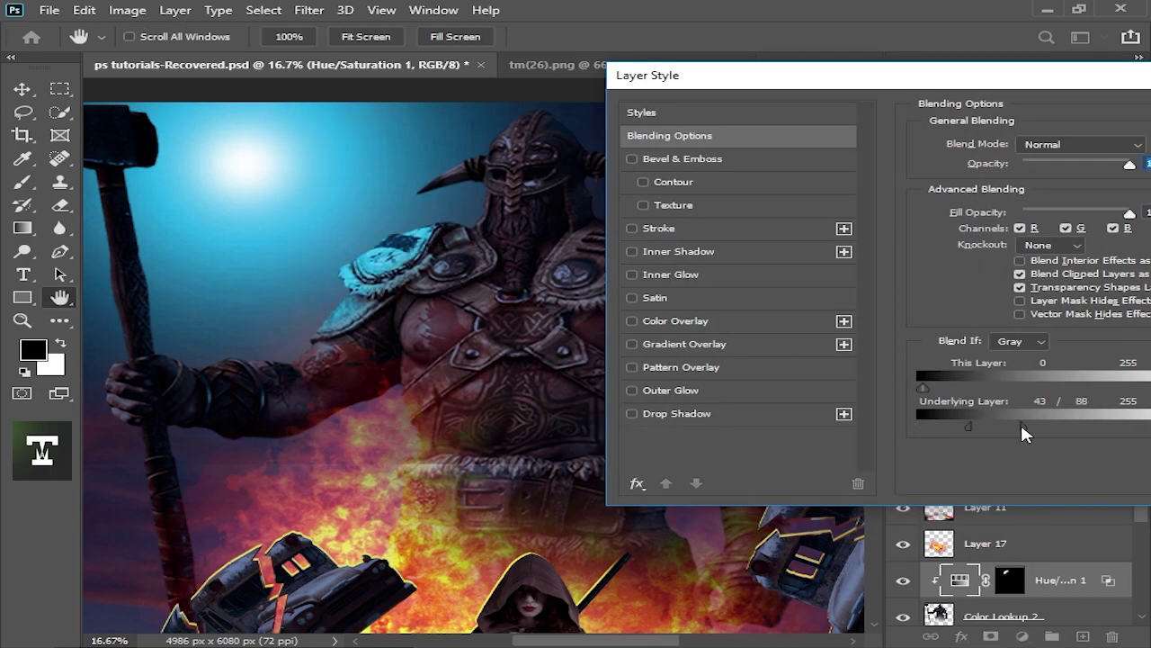
key(Return)
Enlarge the mask brush to about 700 for broad strokes on the armour
scroll(522, 309, down, 1)
scroll(542, 308, up, 1)
scroll(571, 291, up, 1)
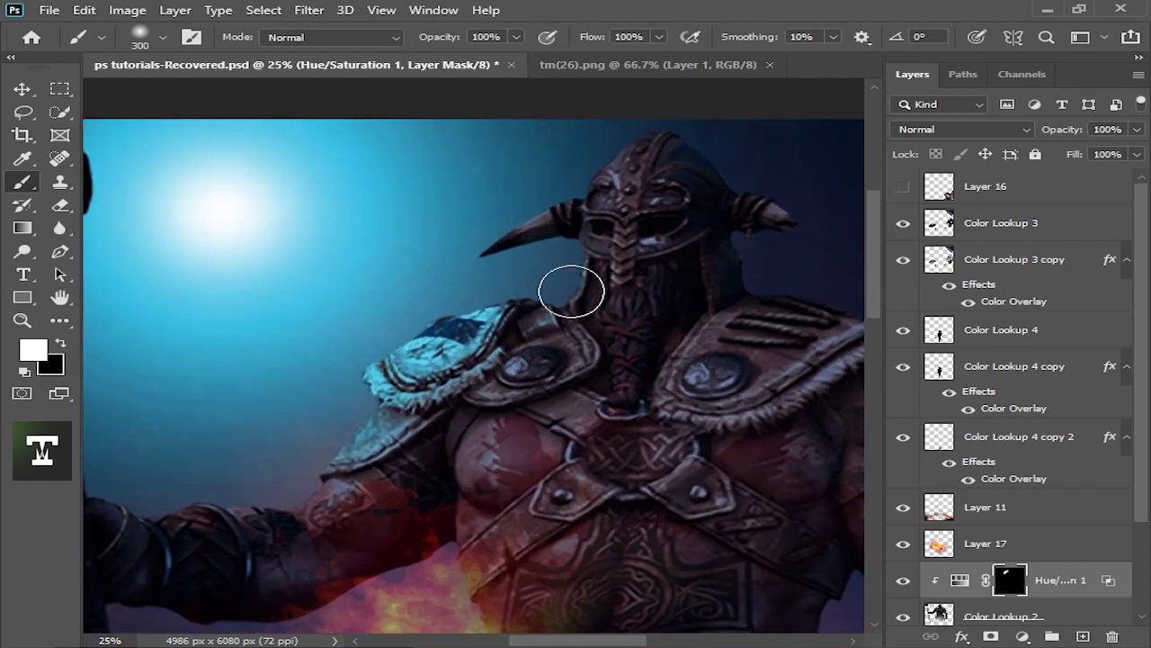
scroll(591, 191, down, 1)
scroll(560, 329, down, 1)
key(bracketright)
key(bracketright)
key(bracketright)
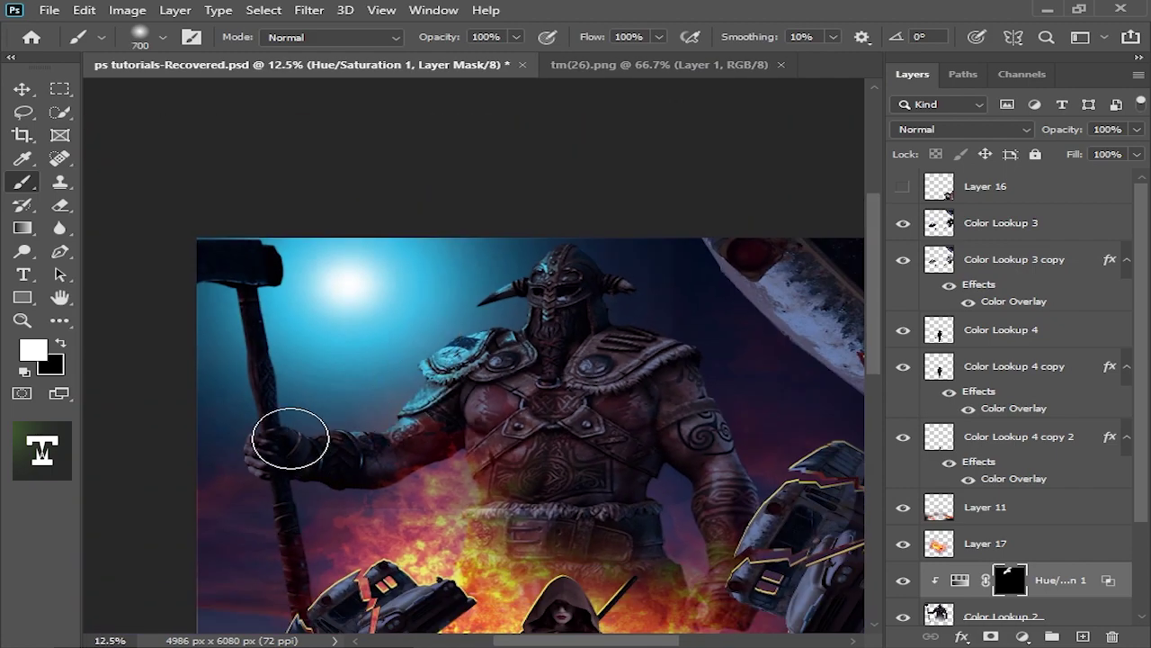
scroll(535, 339, down, 2)
key(bracketright)
key(bracketright)
key(bracketright)
scroll(463, 303, up, 1)
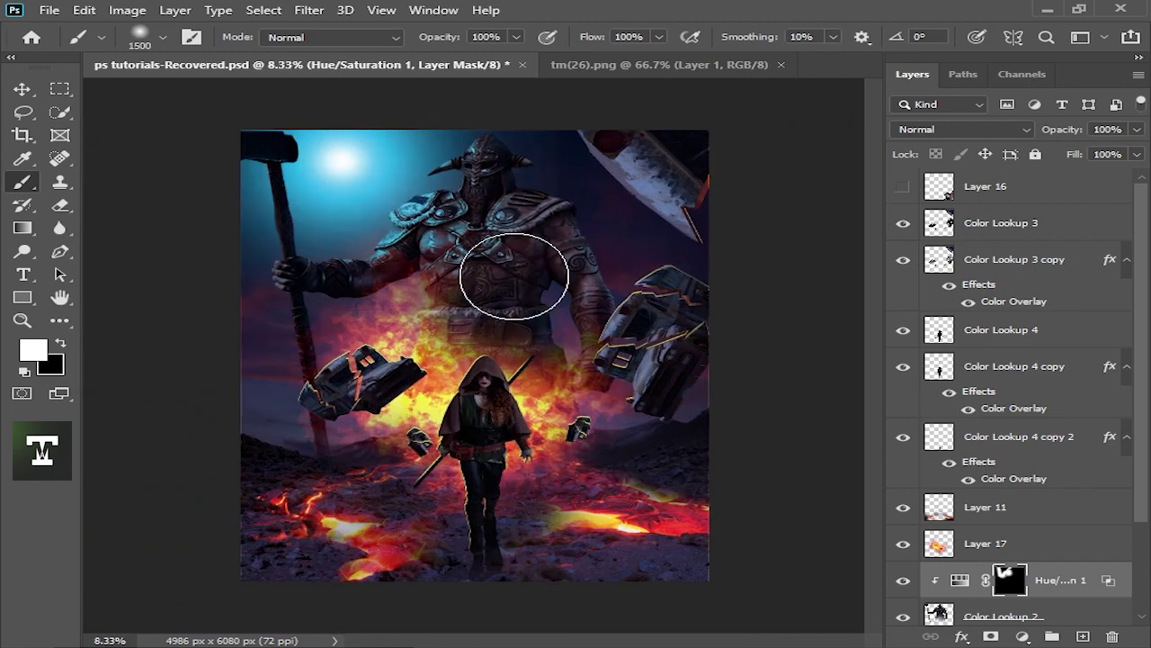
scroll(493, 297, up, 1)
scroll(493, 297, up, 1)
Add a light blue Solid Color fill in Screen mode, invert its mask and clip it to the warrior
key(v)
click(1023, 636)
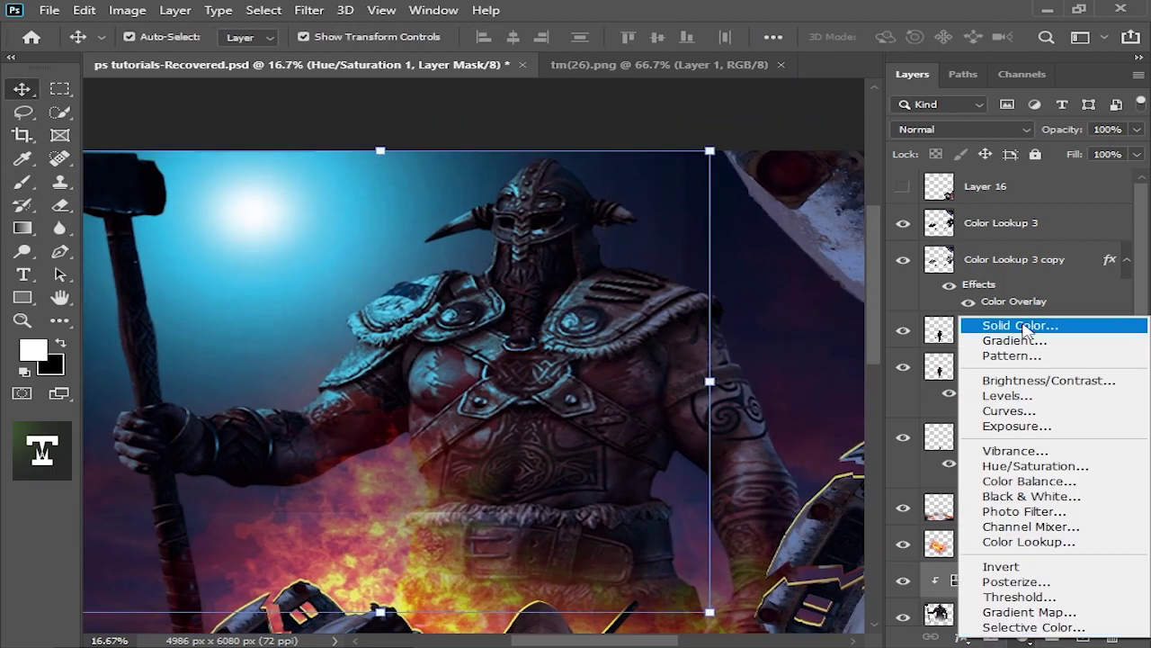
click(1033, 324)
click(865, 255)
click(707, 151)
click(1065, 137)
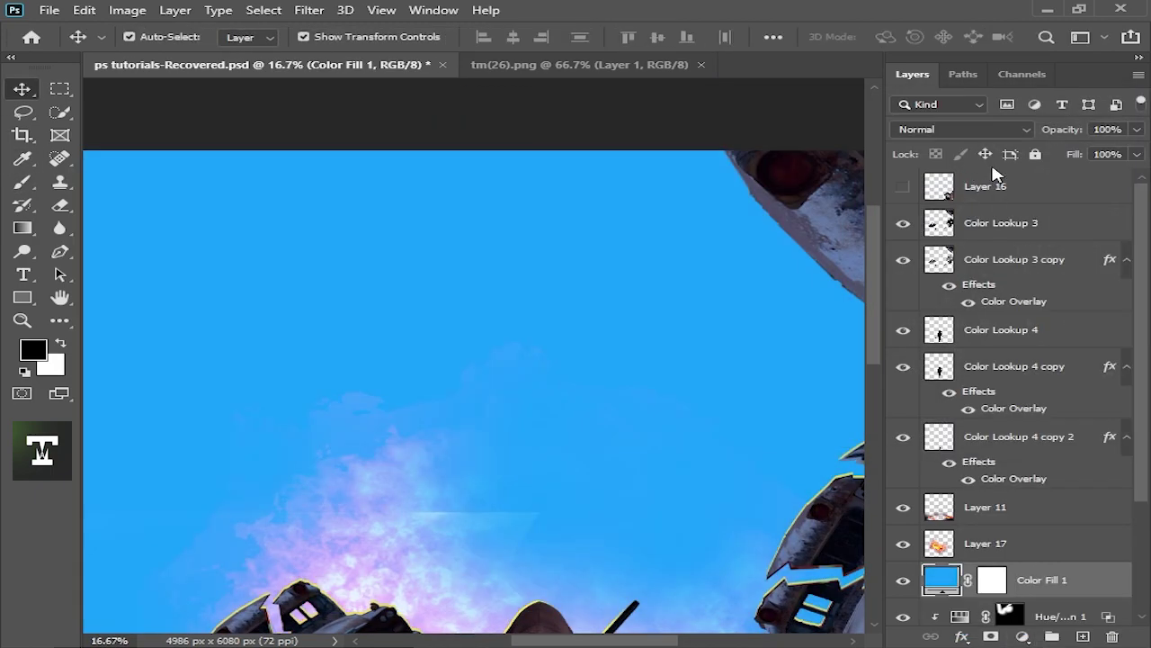
click(961, 128)
click(910, 278)
key(ctrl+minus)
key(ctrl+i)
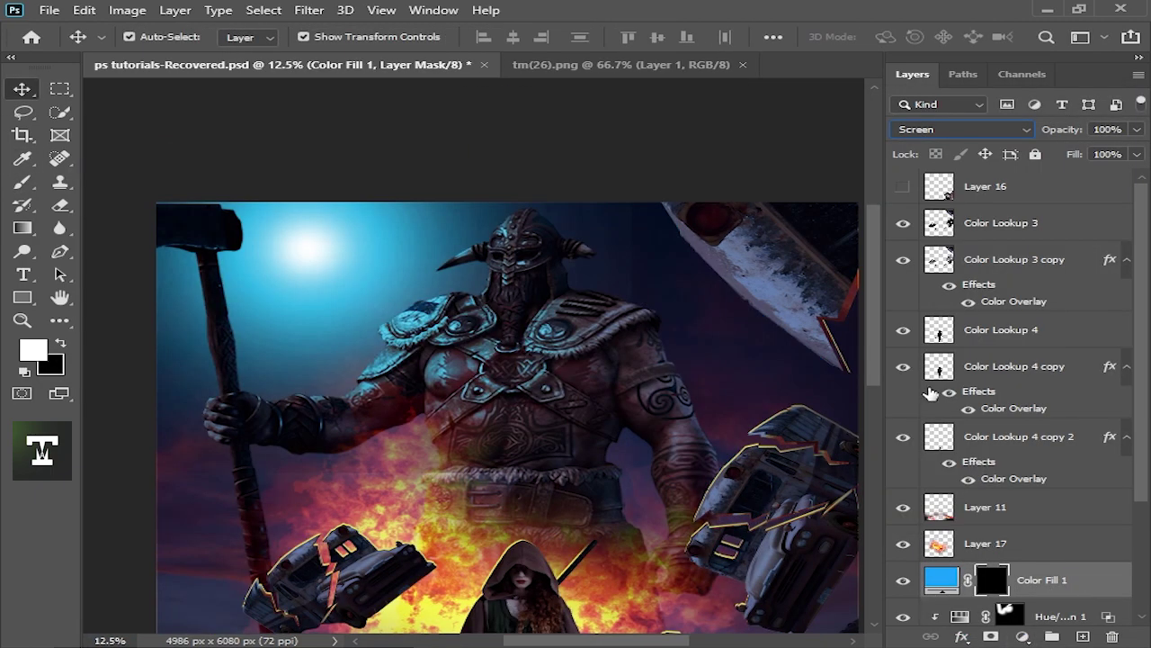
key(ctrl+alt+g)
With the Brush, sample a light blue from the sky glow as the paint colour
key(b)
key(ctrl+plus)
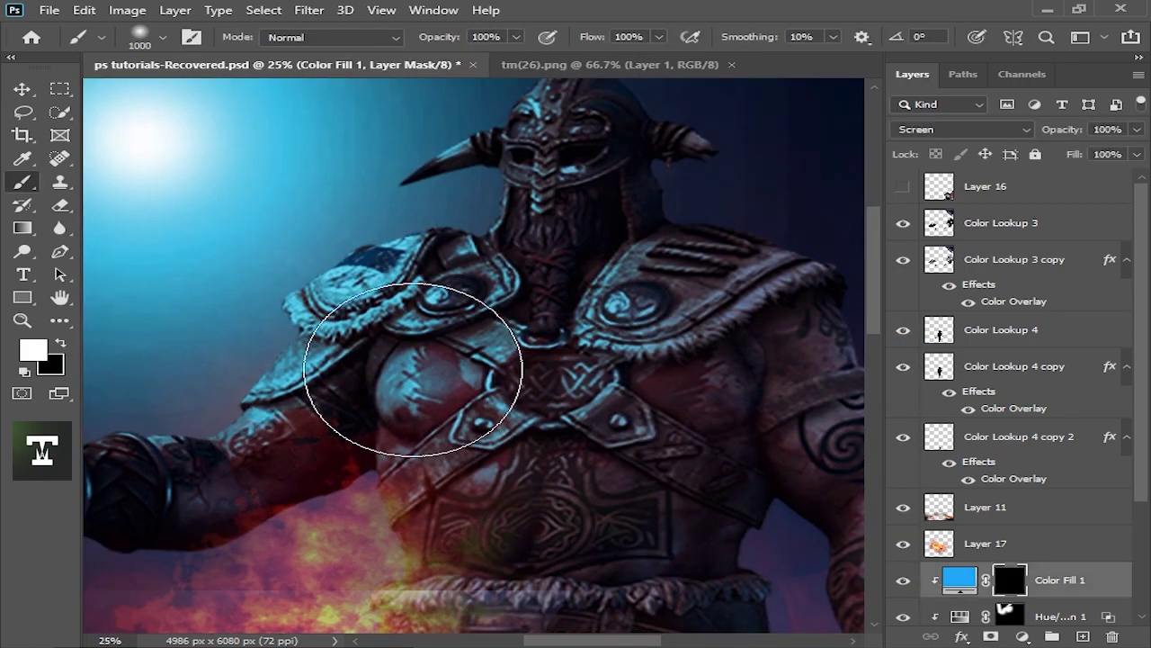
key(ctrl+plus)
scroll(558, 197, up, 3)
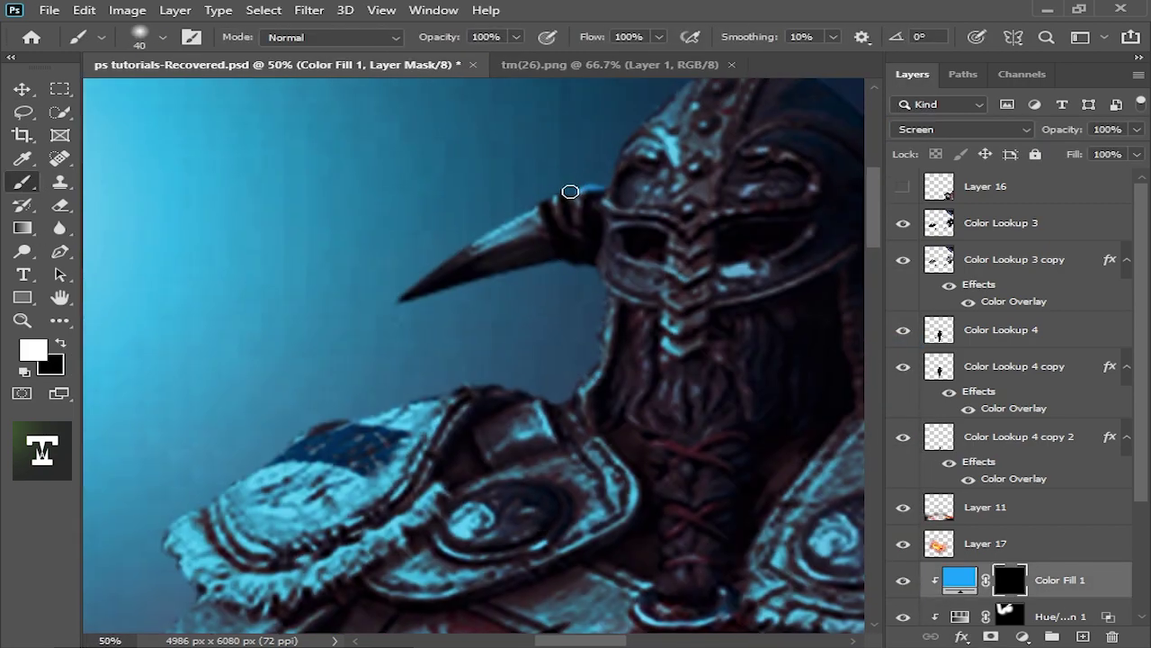
key(ctrl+minus)
click(203, 265)
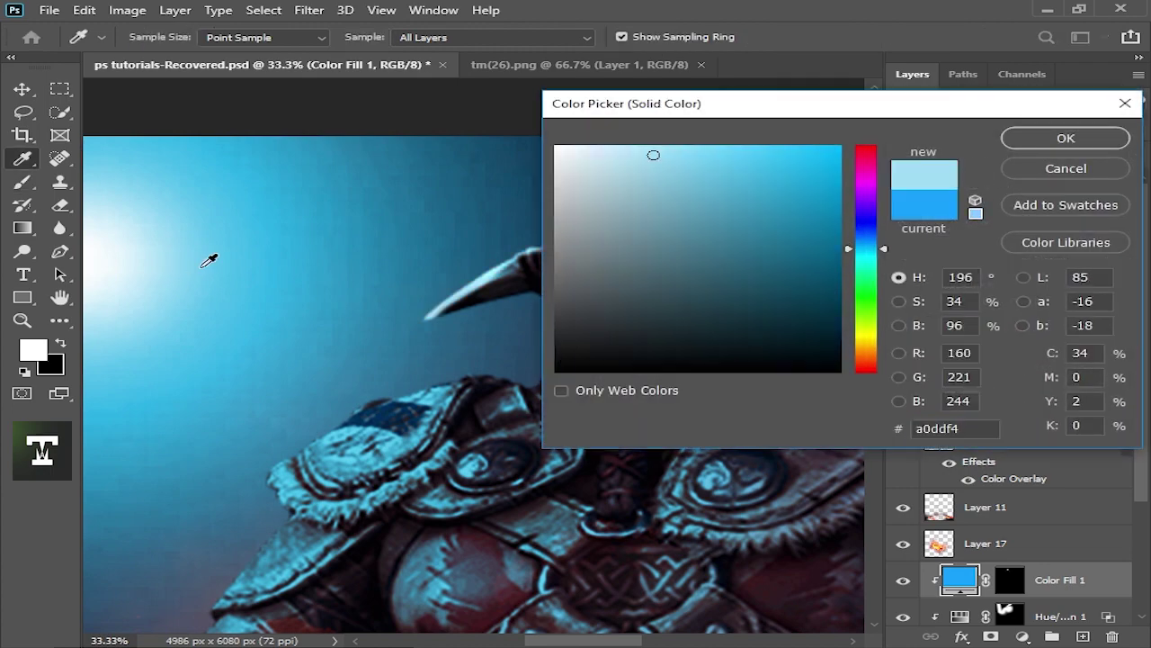
key(Return)
Paint white on the fill mask to reveal blue rim light on the arm, hammer handle and shoulder
click(1009, 579)
key(ctrl+plus)
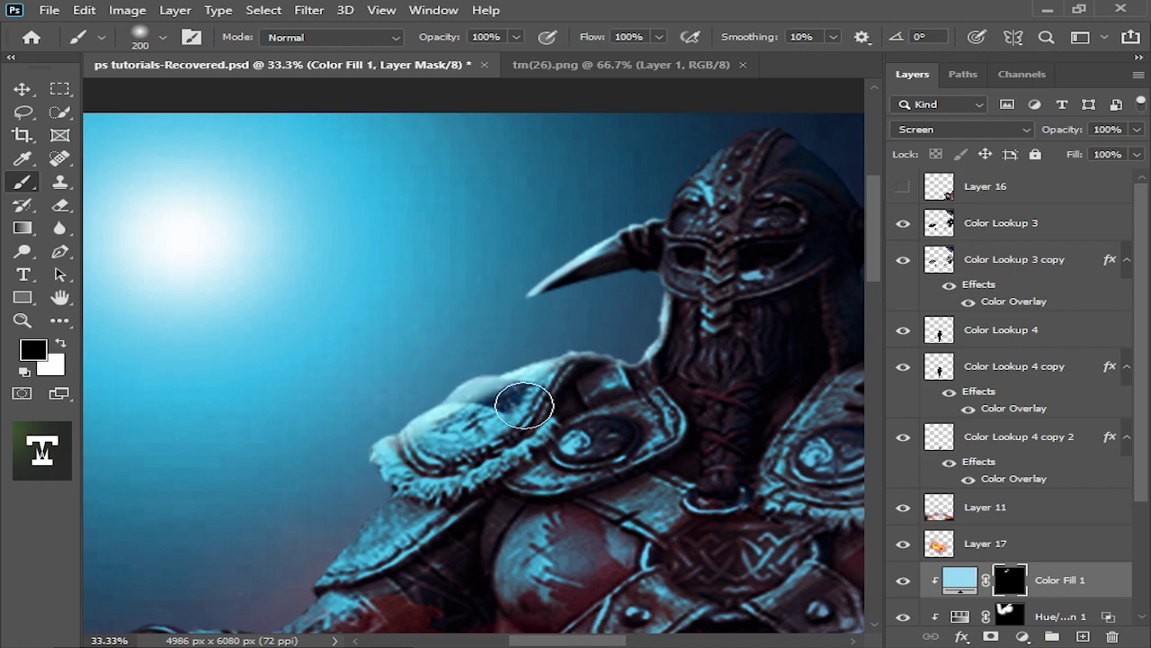
scroll(525, 405, down, 1)
scroll(359, 450, down, 1)
scroll(617, 494, up, 1)
key(x)
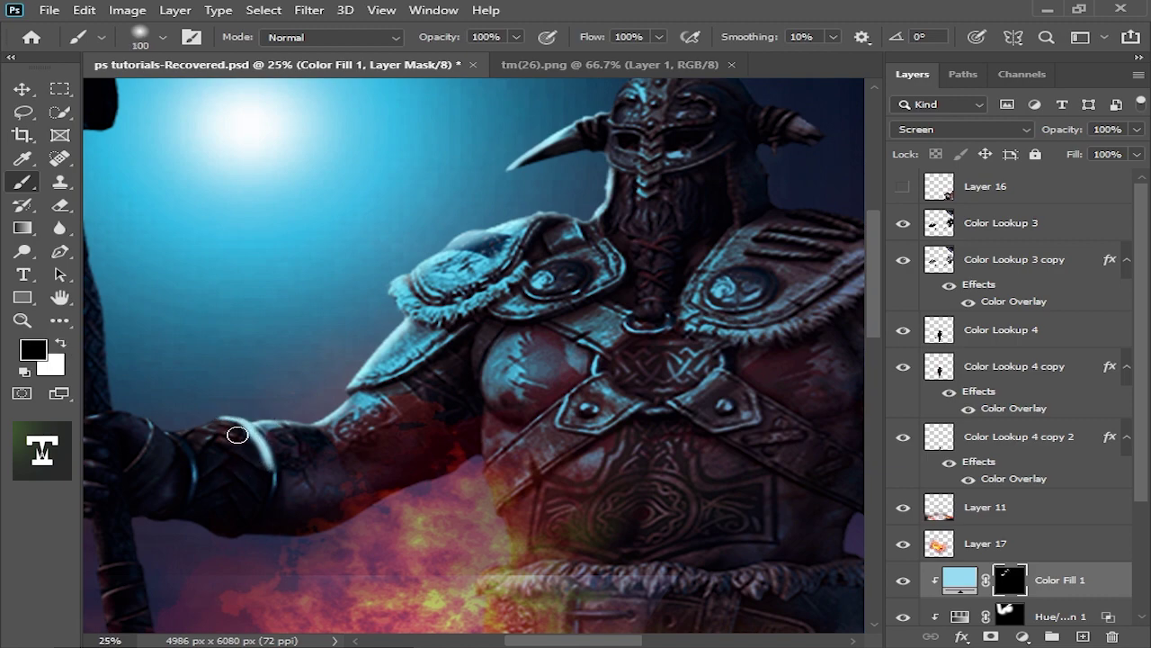
drag(266, 470, 411, 359)
key(x)
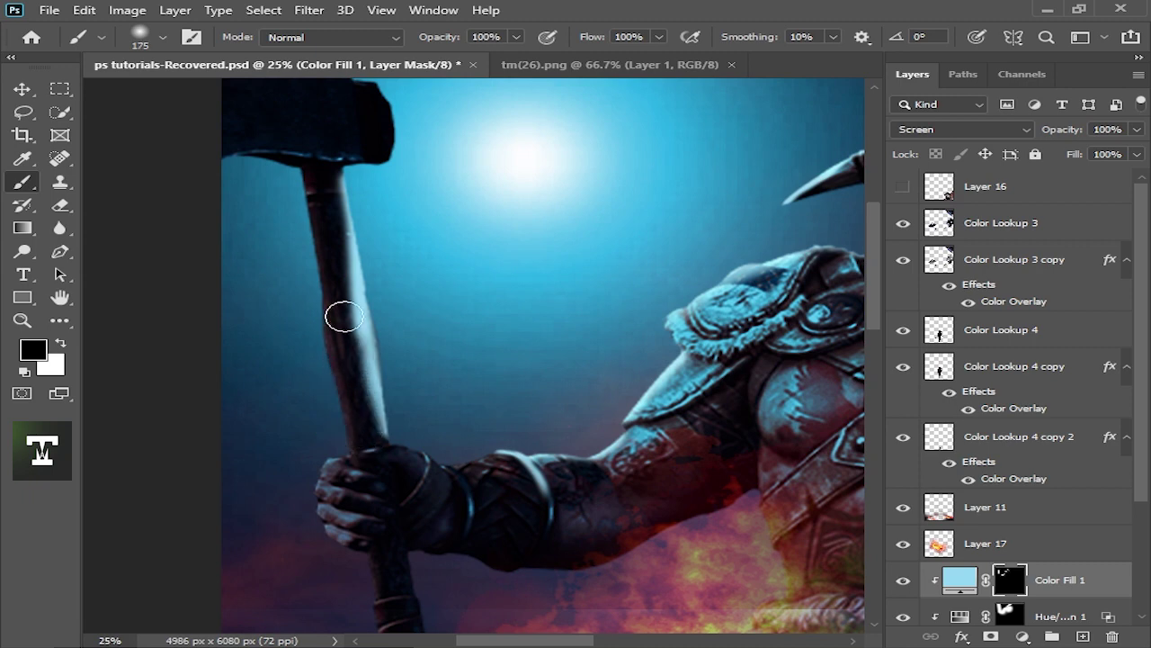
drag(301, 289, 325, 323)
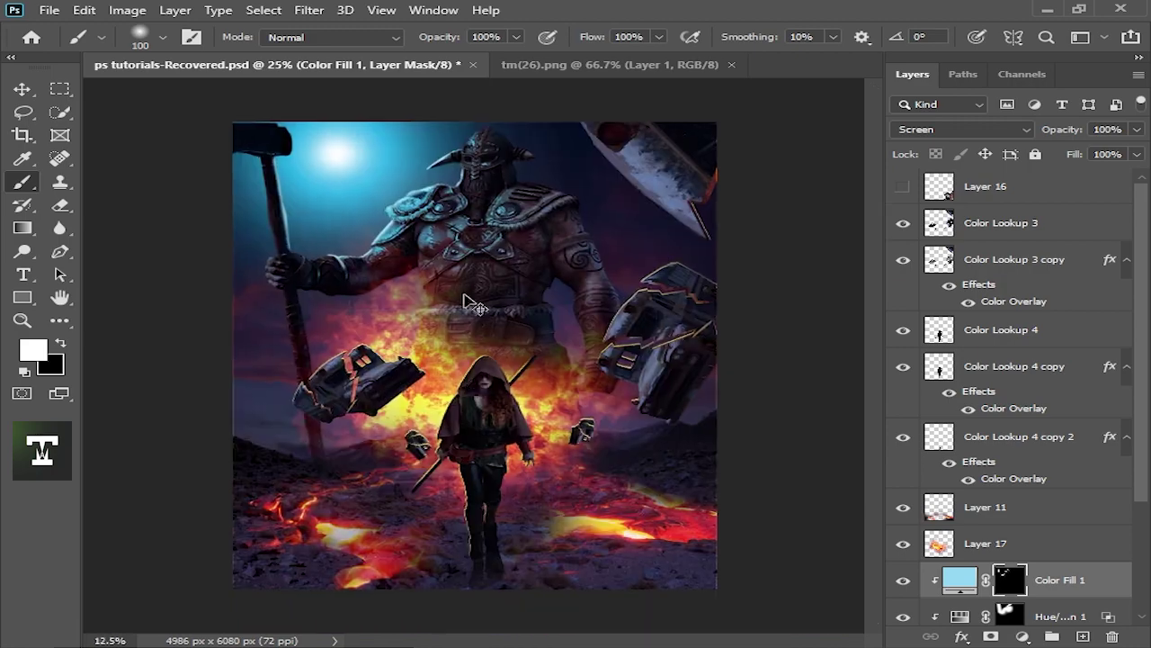
drag(422, 470, 547, 470)
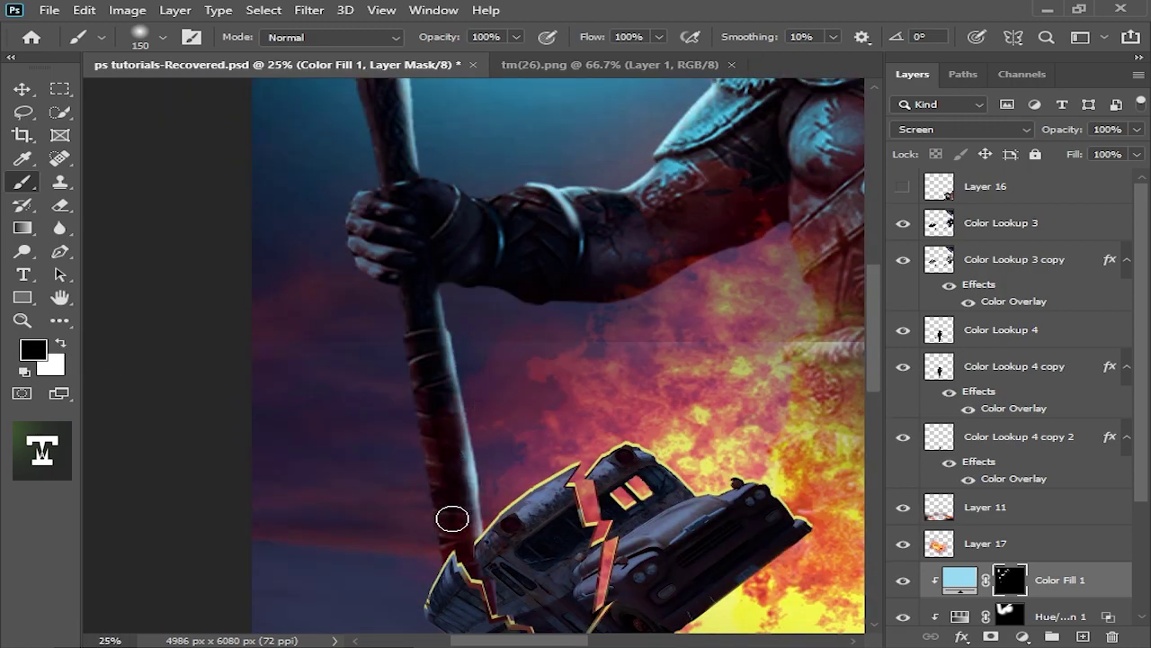
drag(453, 519, 501, 295)
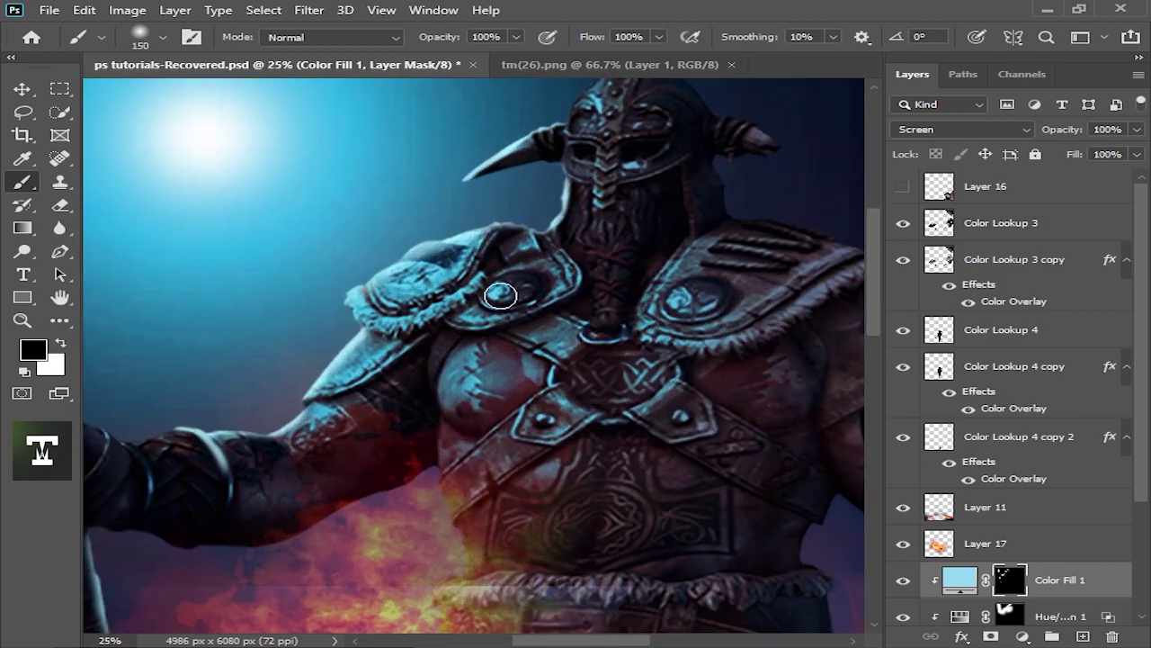
drag(557, 204, 465, 263)
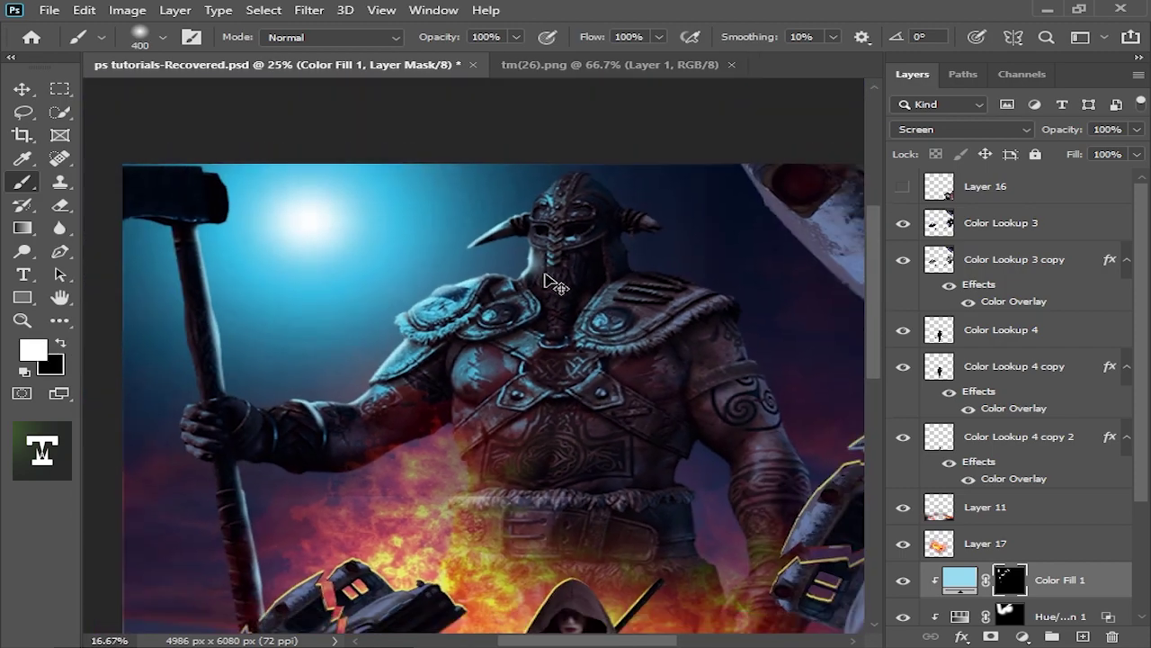
scroll(501, 321, up, 1)
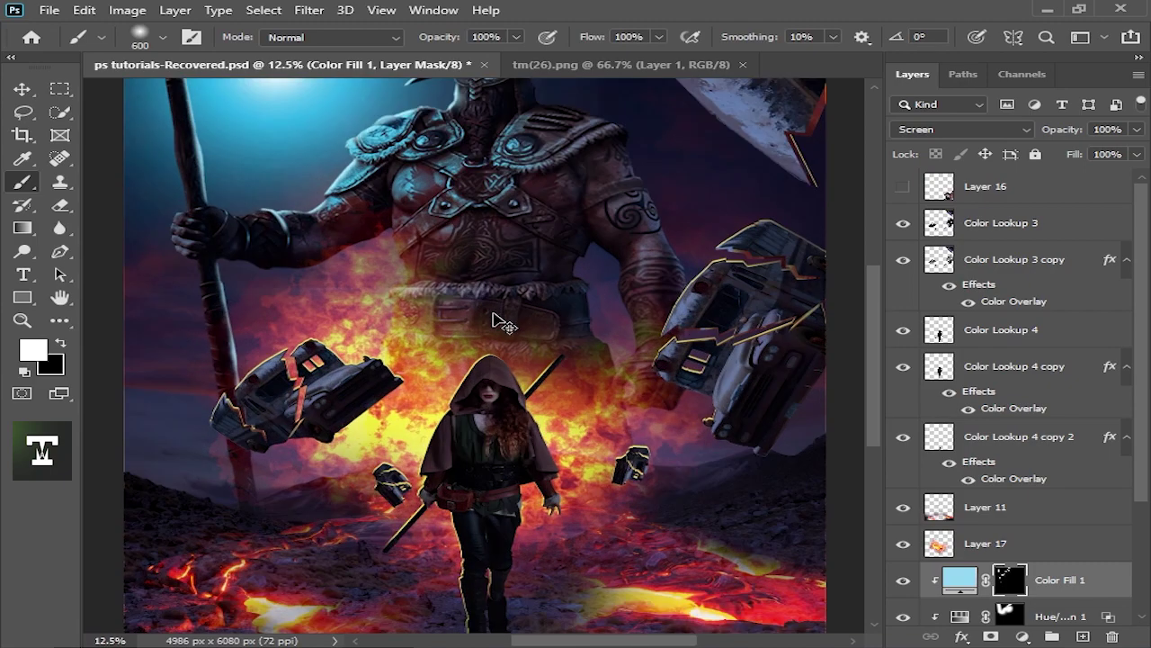
scroll(565, 342, up, 1)
Select Layer 11, Layer 17 and the Hue/Saturation 1 layer in turn
key(v)
click(506, 365)
click(726, 483)
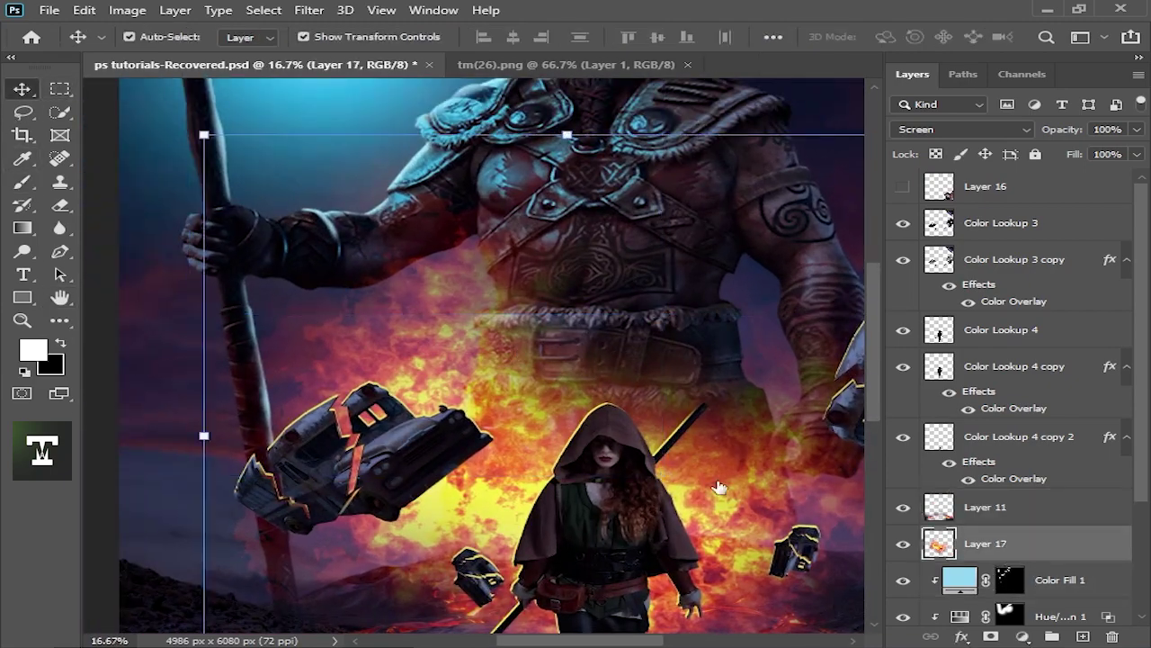
key(e)
scroll(270, 277, down, 1)
scroll(270, 277, down, 1)
click(21, 89)
scroll(663, 316, down, 1)
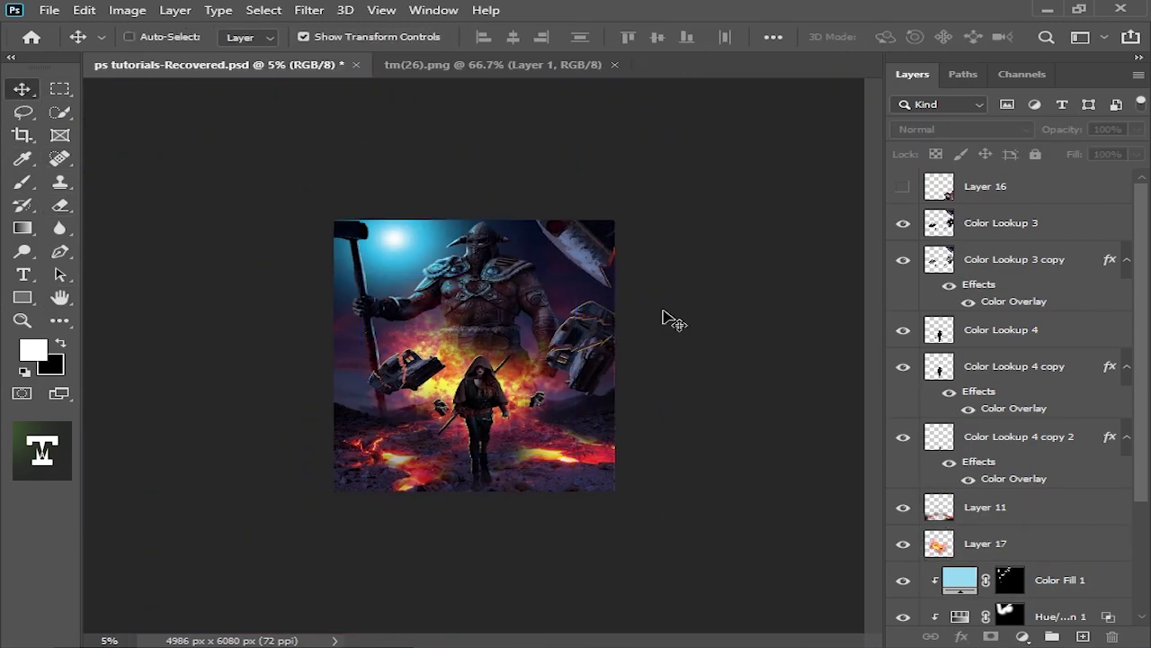
scroll(527, 342, up, 2)
click(527, 342)
scroll(764, 319, up, 1)
scroll(763, 318, down, 1)
scroll(769, 322, down, 2)
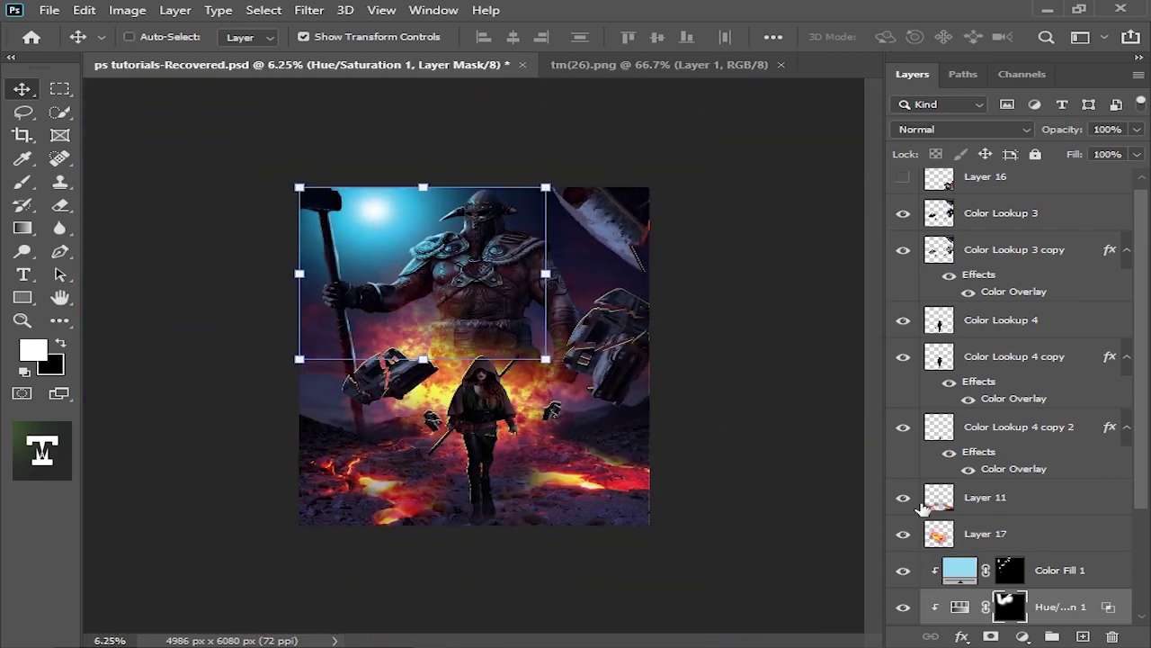
Toggle Color Fill 1 off and on to compare the rim light, then reselect it
click(769, 322)
click(784, 386)
click(785, 386)
scroll(784, 386, up, 1)
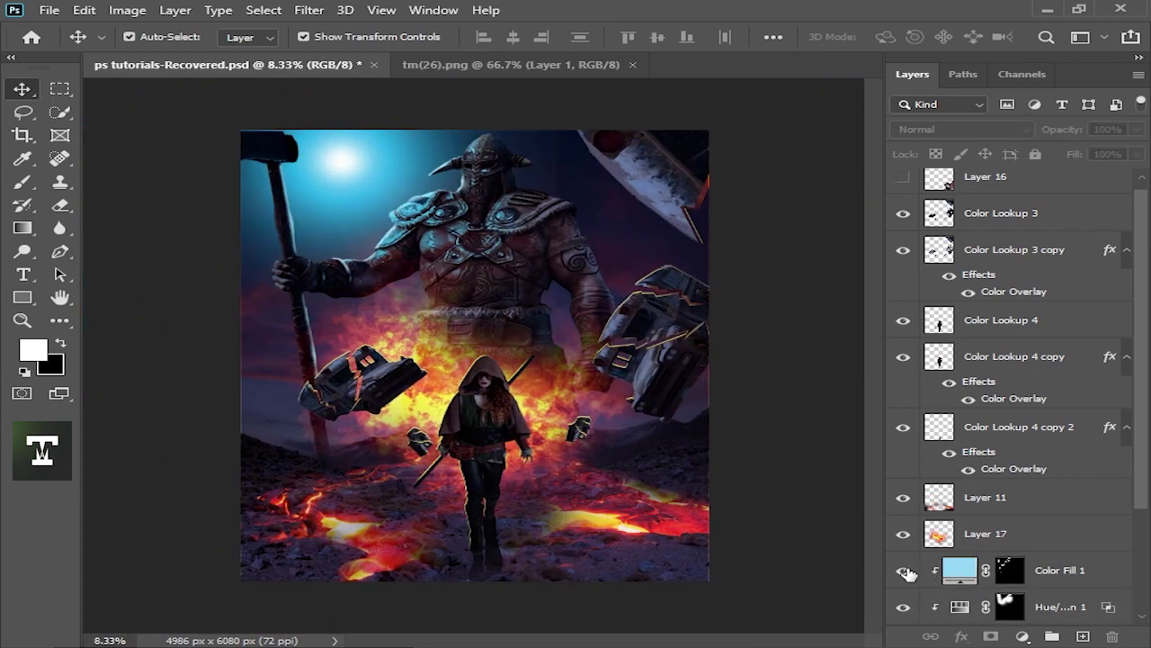
scroll(730, 339, down, 1)
scroll(747, 416, up, 1)
scroll(748, 417, up, 1)
click(747, 416)
scroll(586, 285, up, 1)
click(585, 285)
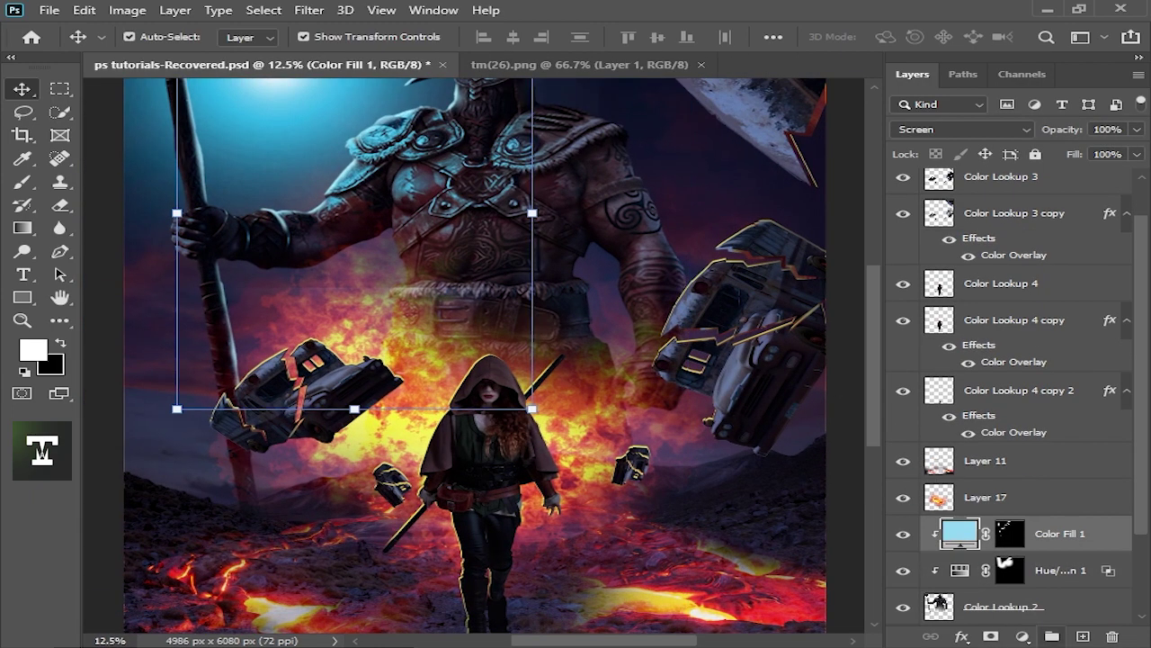
click(1022, 636)
Add a Colorize Hue/Saturation layer with Saturation 71 and Hue 27, and invert its mask
click(998, 465)
click(849, 414)
drag(804, 356, 928, 356)
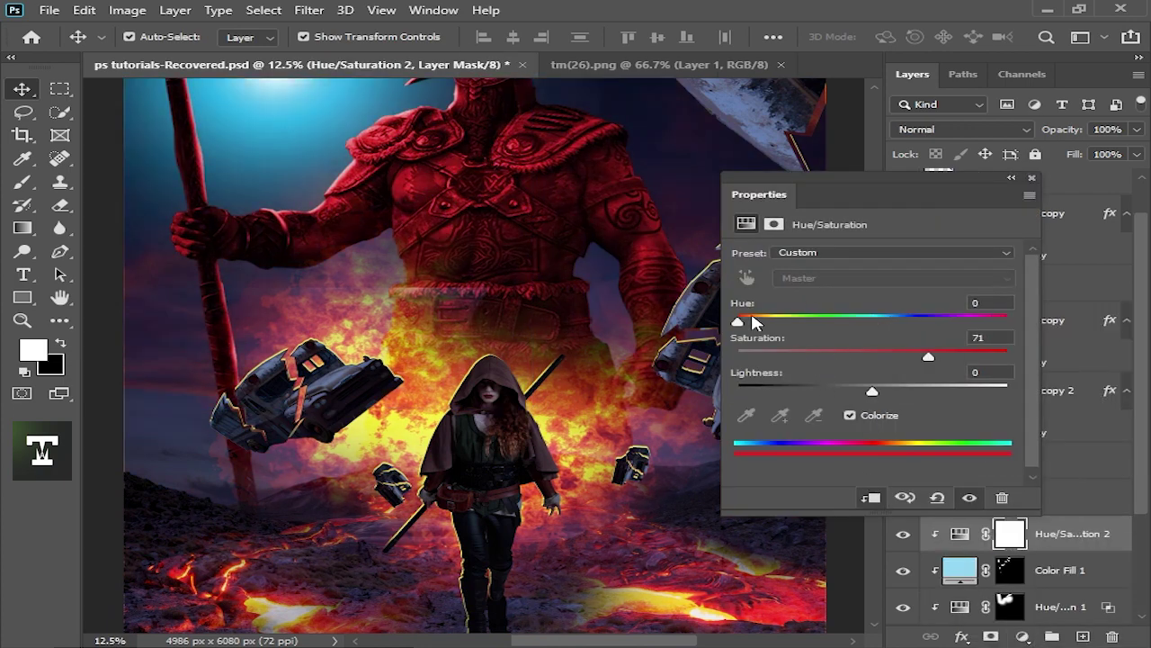
drag(738, 322, 758, 322)
click(1031, 178)
key(ctrl+i)
Paint the warm glow onto the warrior's chest, shrinking the brush for detail
key(b)
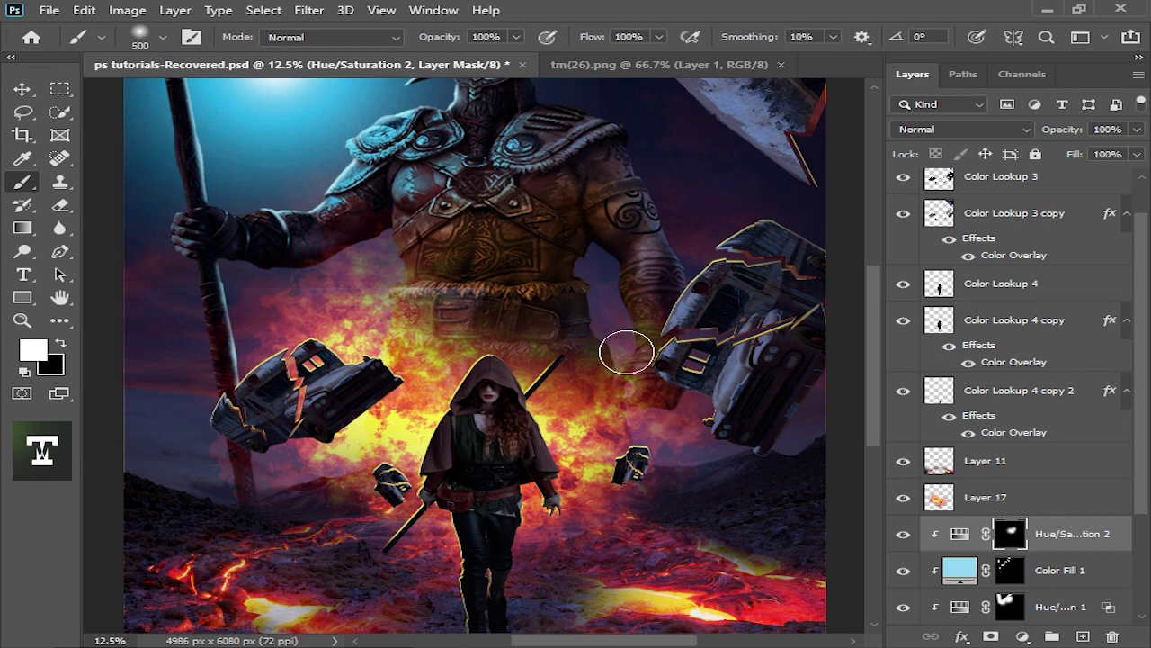
click(509, 168)
scroll(509, 168, down, 2)
scroll(489, 257, up, 2)
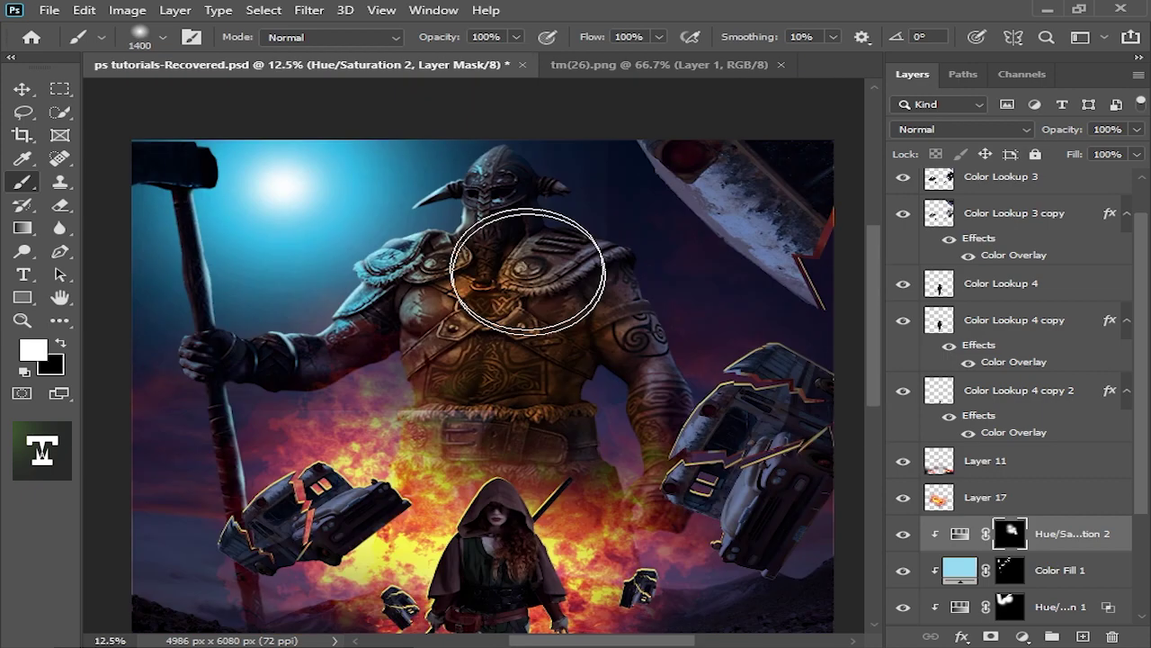
key(bracketleft)
scroll(555, 419, down, 1)
scroll(442, 391, up, 2)
key(bracketleft)
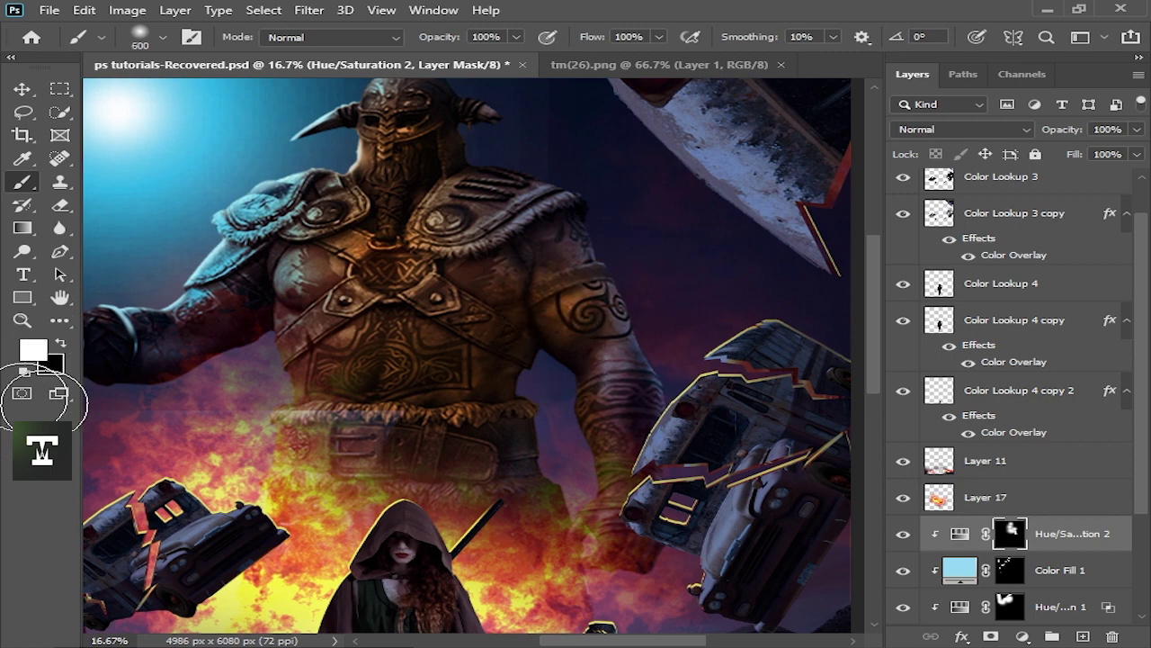
key(bracketleft)
Extend the warm glow over the arms and helmet with a larger brush
scroll(261, 351, left, 4)
scroll(274, 359, right, 1)
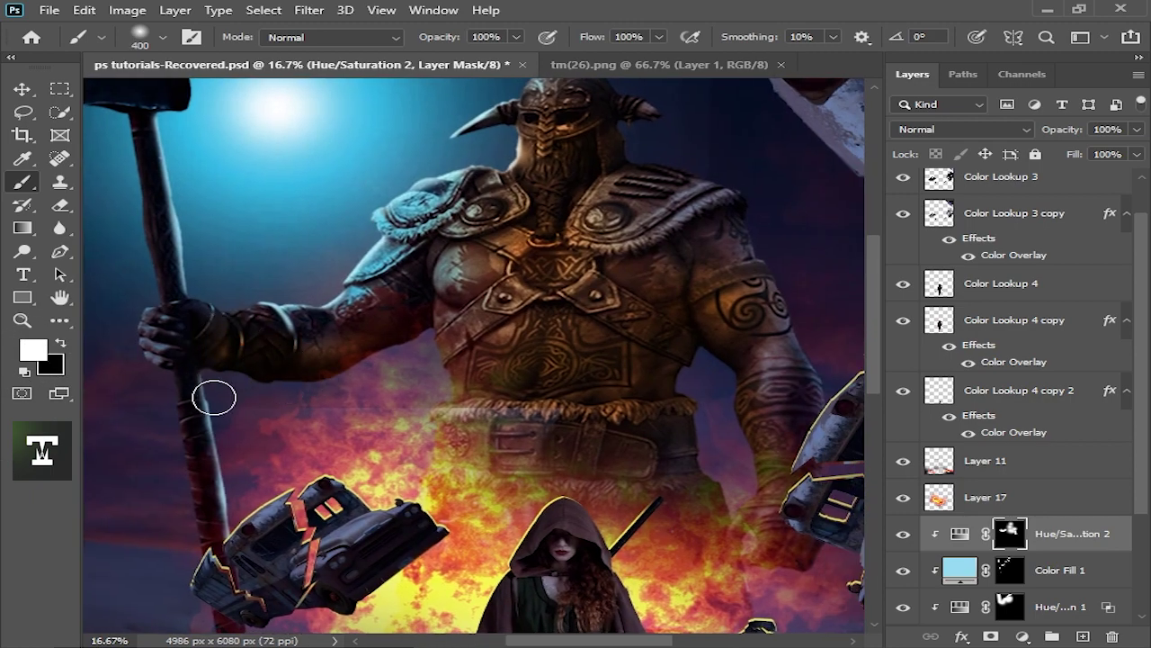
scroll(248, 469, down, 1)
scroll(87, 279, up, 1)
key(bracketright)
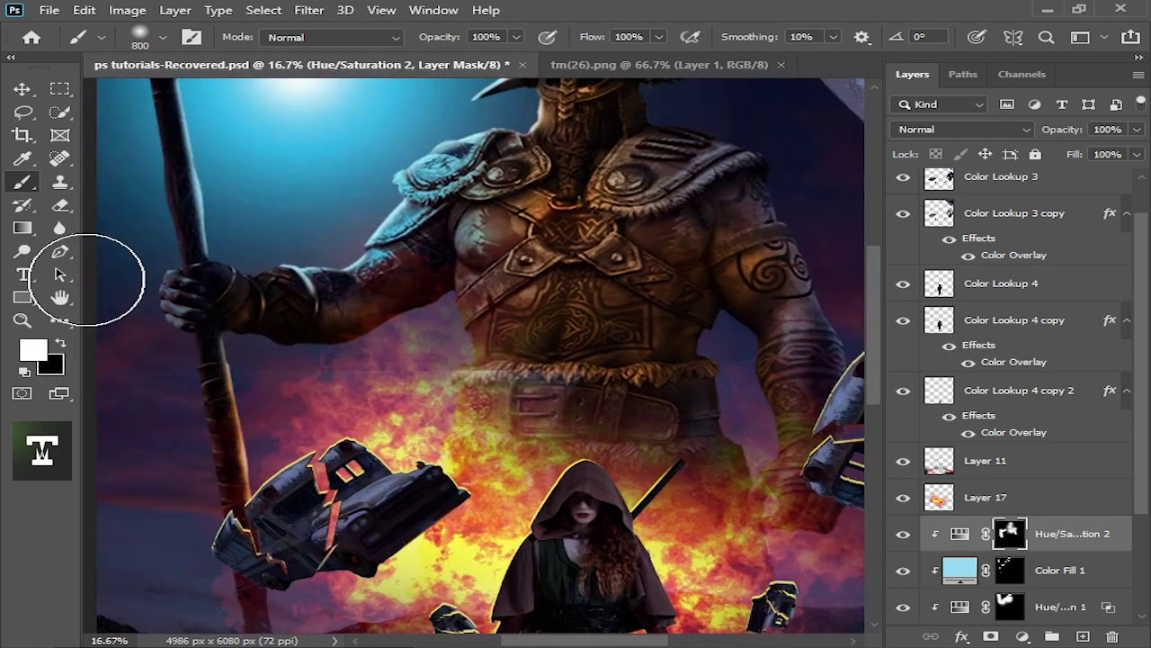
scroll(524, 195, up, 2)
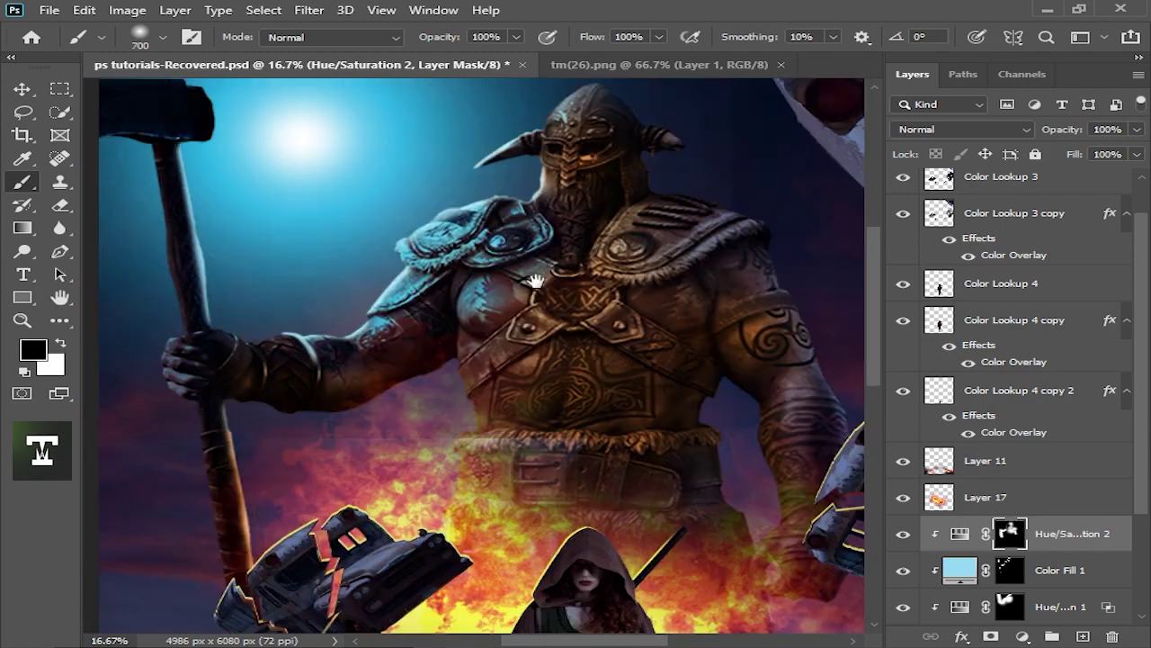
scroll(527, 270, up, 1)
scroll(514, 210, down, 1)
key(bracketright)
scroll(451, 342, up, 1)
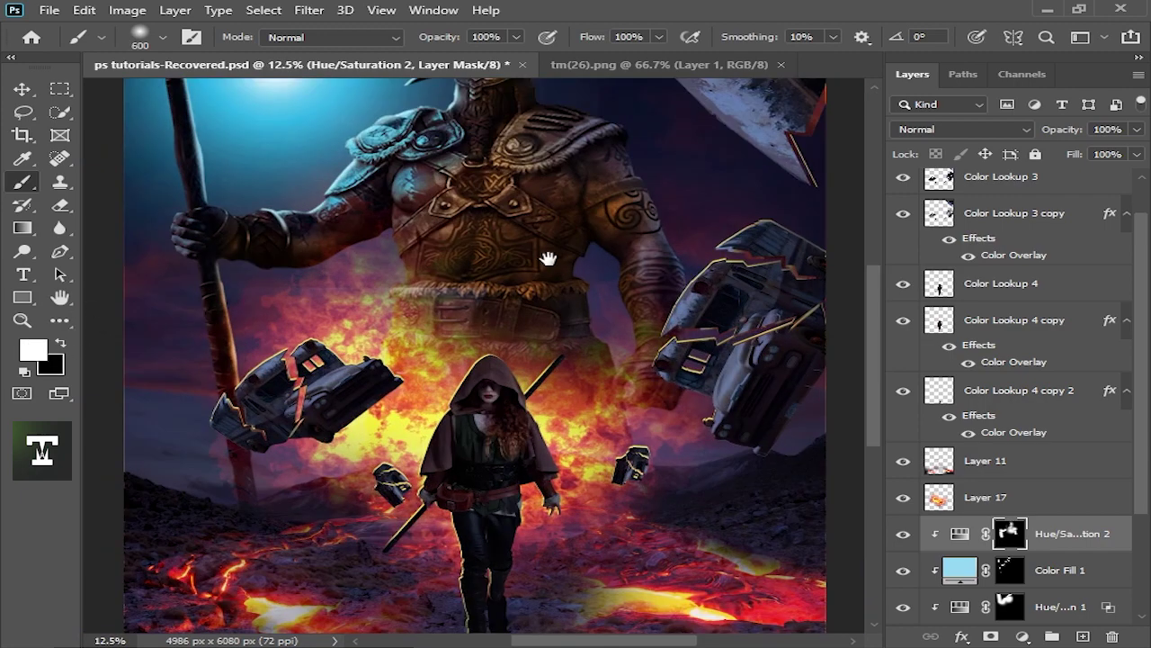
key(v)
scroll(655, 378, down, 2)
scroll(639, 372, up, 1)
Select the Color Lookup 3 car layer and hide the Color Lookup 3 copy layer
scroll(639, 373, up, 2)
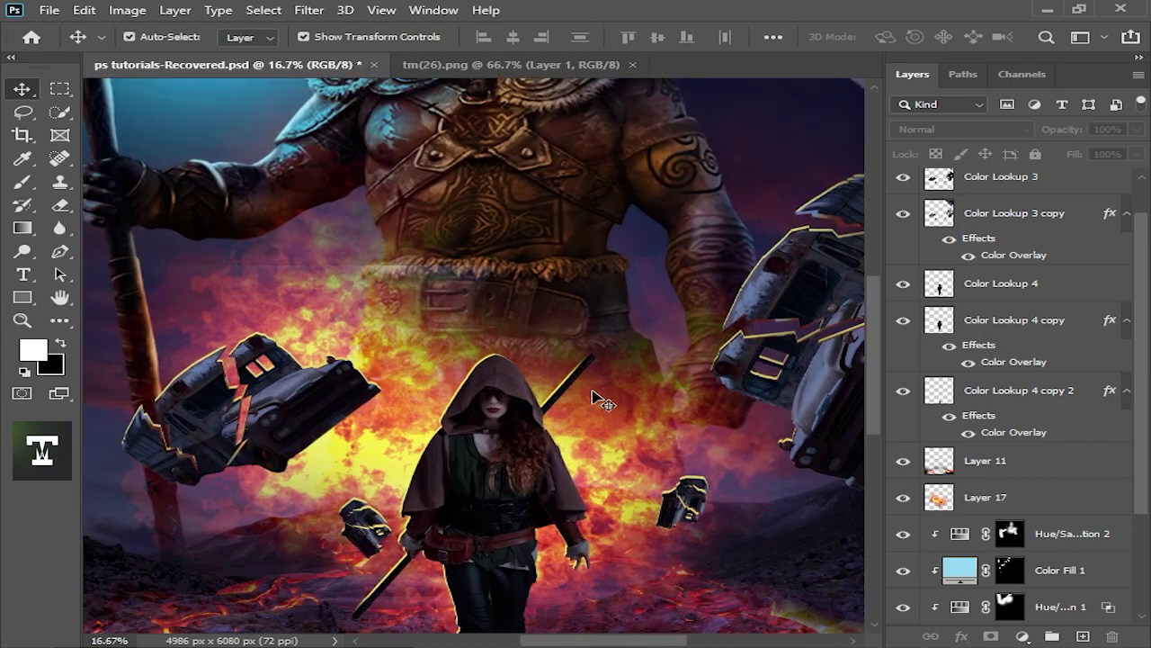
ctrl+click(861, 351)
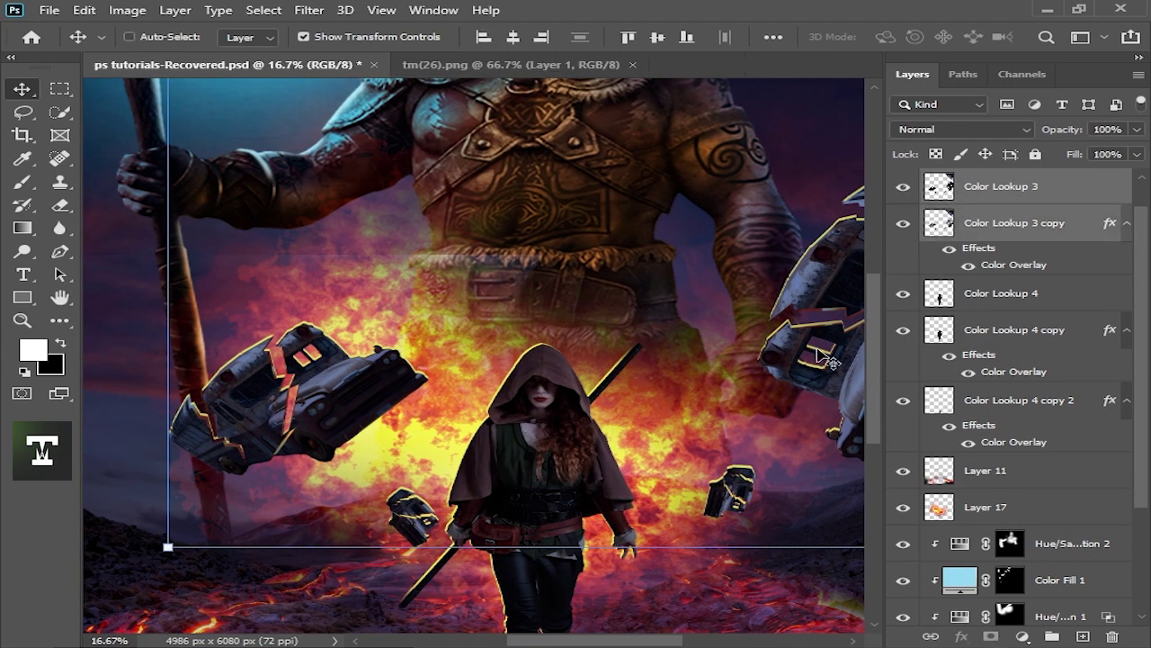
scroll(840, 337, down, 2)
scroll(984, 225, up, 1)
click(903, 222)
click(903, 222)
scroll(522, 380, up, 1)
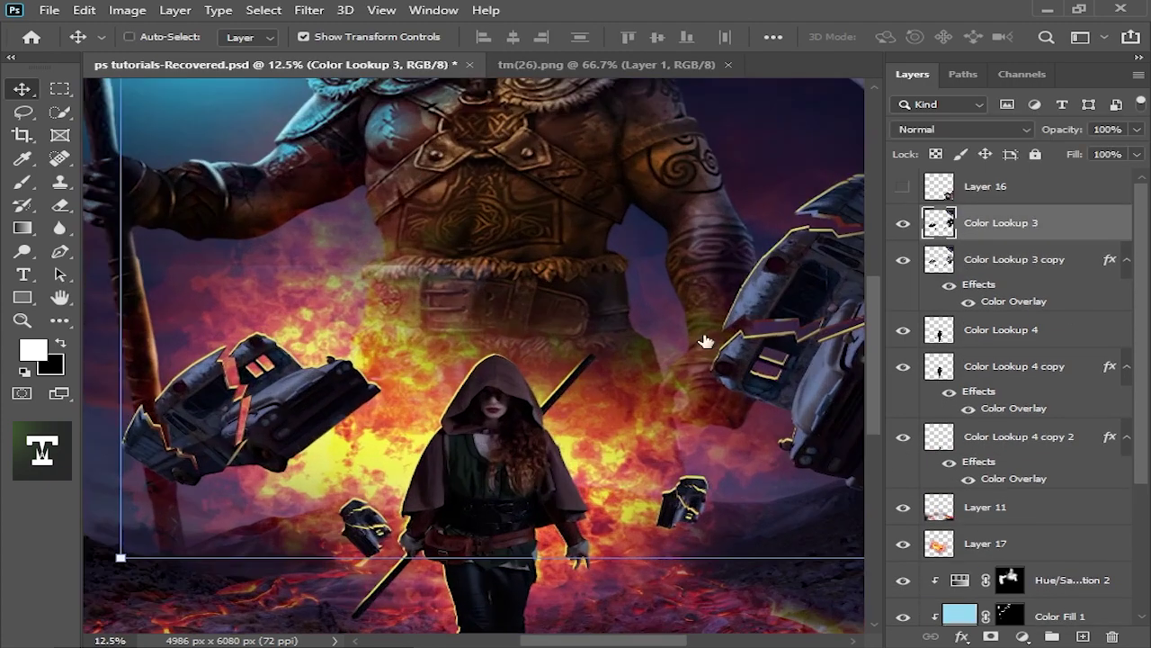
scroll(521, 380, up, 1)
click(903, 259)
Enable a yellow Inner Shadow in Linear Dodge (Add) mode on Color Lookup 3
double_click(1070, 222)
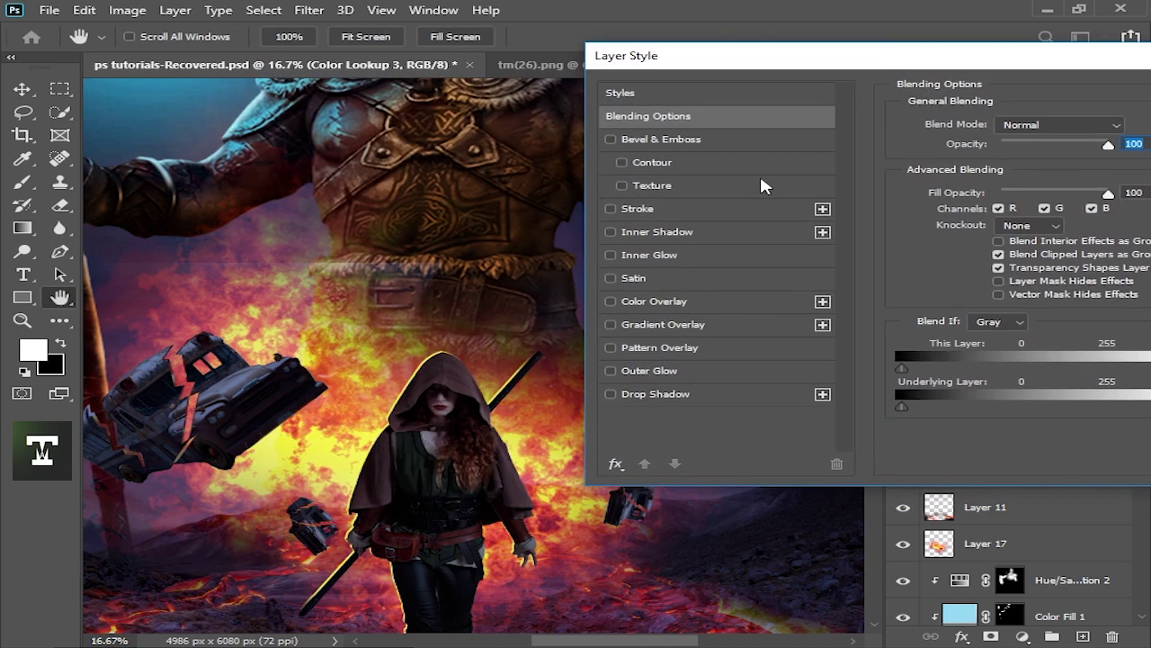
click(657, 231)
click(1129, 127)
click(1028, 135)
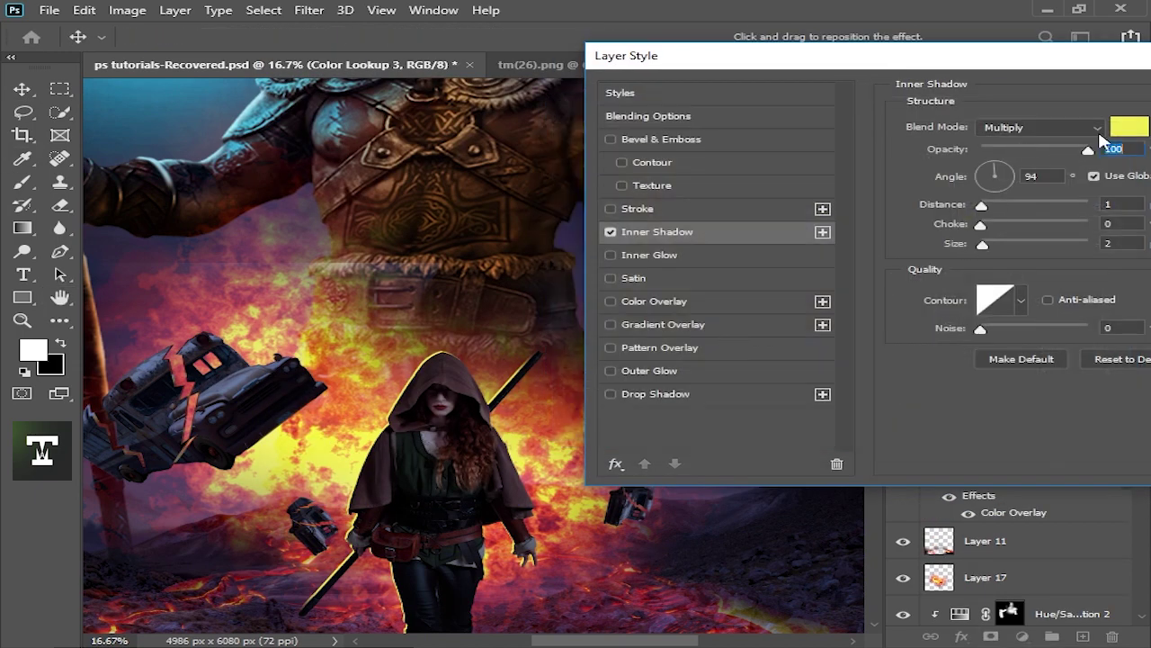
click(1097, 127)
click(996, 259)
scroll(359, 440, up, 1)
Set the Inner Shadow to Distance 7, Choke 18, Size 18 and Angle 45, then confirm
mouse_move(989, 205)
mouse_down()
mouse_move(998, 245)
mouse_move(988, 205)
mouse_up()
scroll(509, 417, up, 1)
scroll(509, 416, up, 1)
key(ctrl+minus)
key(ctrl+minus)
key(ctrl+minus)
click(1029, 176)
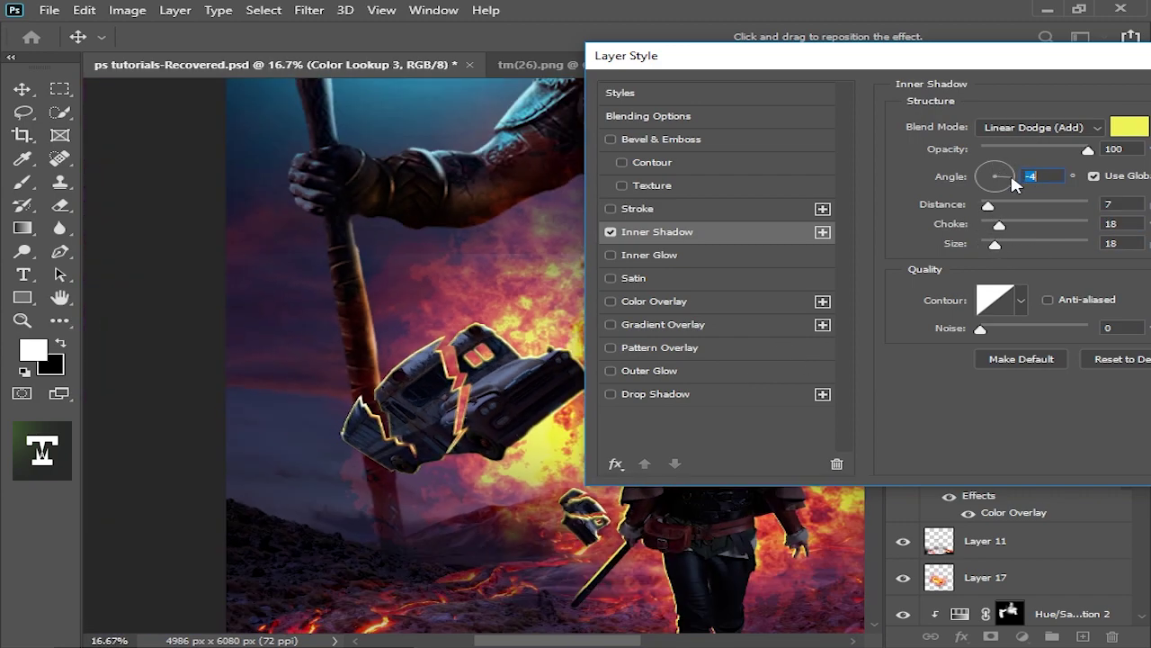
text(45)
key(ctrl+minus)
key(ctrl+minus)
key(ctrl+minus)
key(ctrl+minus)
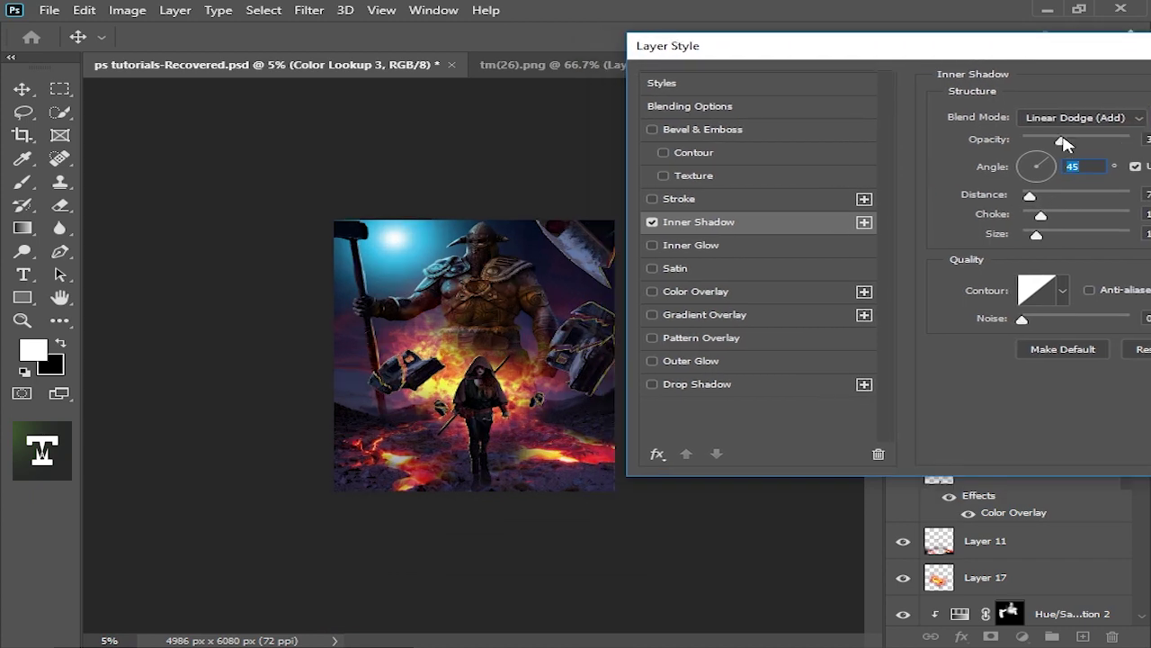
key(Return)
key(ctrl+plus)
key(ctrl+plus)
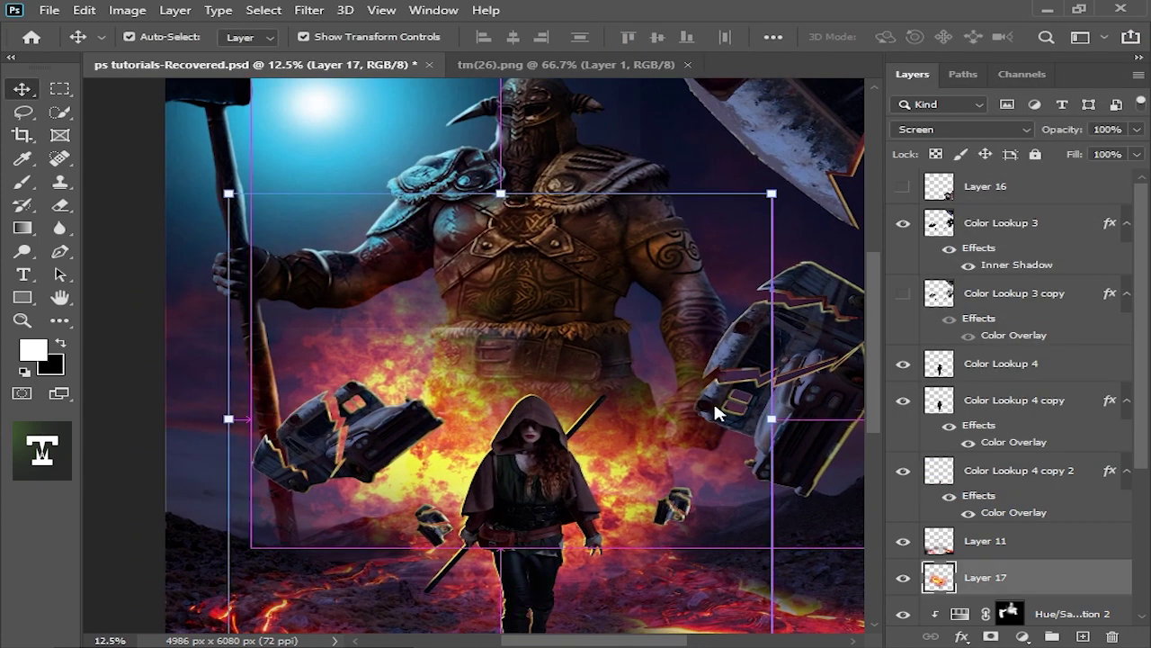
key(ctrl+l)
drag(862, 321, 874, 322)
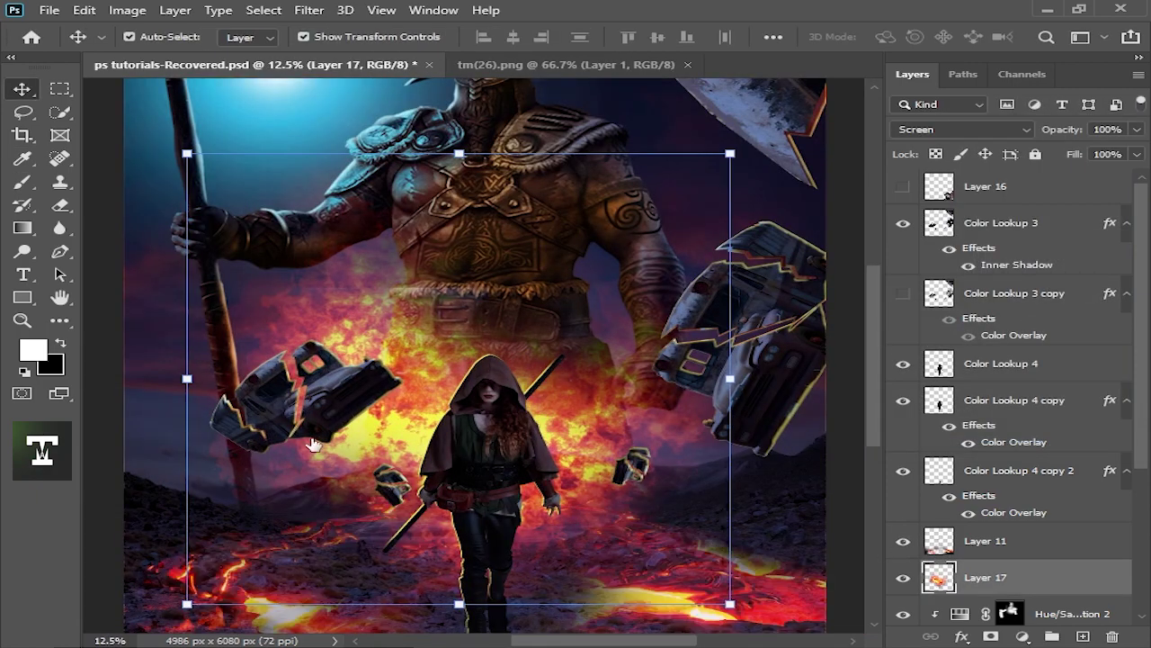
key(e)
drag(437, 257, 270, 258)
click(540, 334)
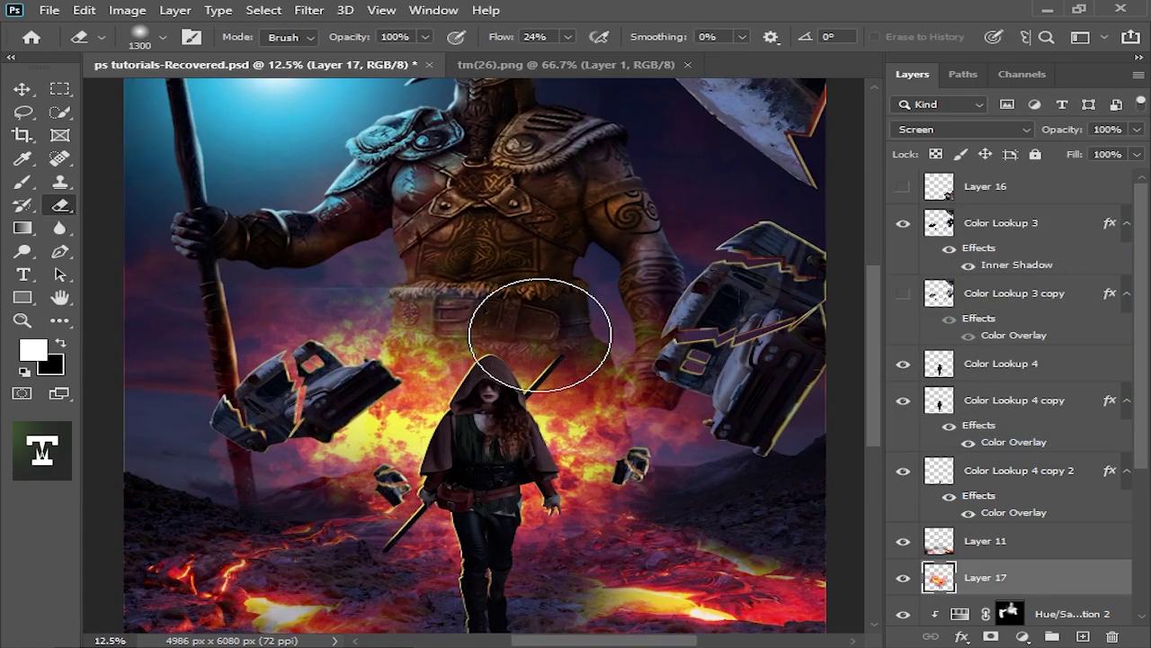
key(ctrl+z)
key(alt+bracketright)
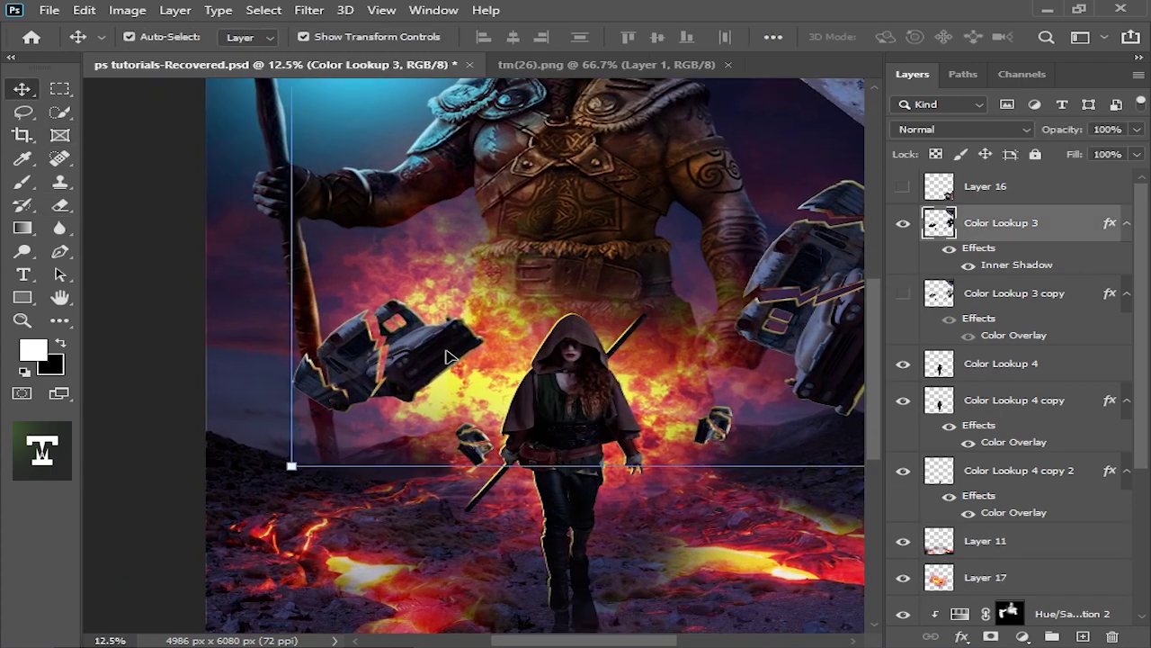
scroll(458, 290, up, 1)
scroll(459, 289, up, 1)
scroll(458, 290, up, 1)
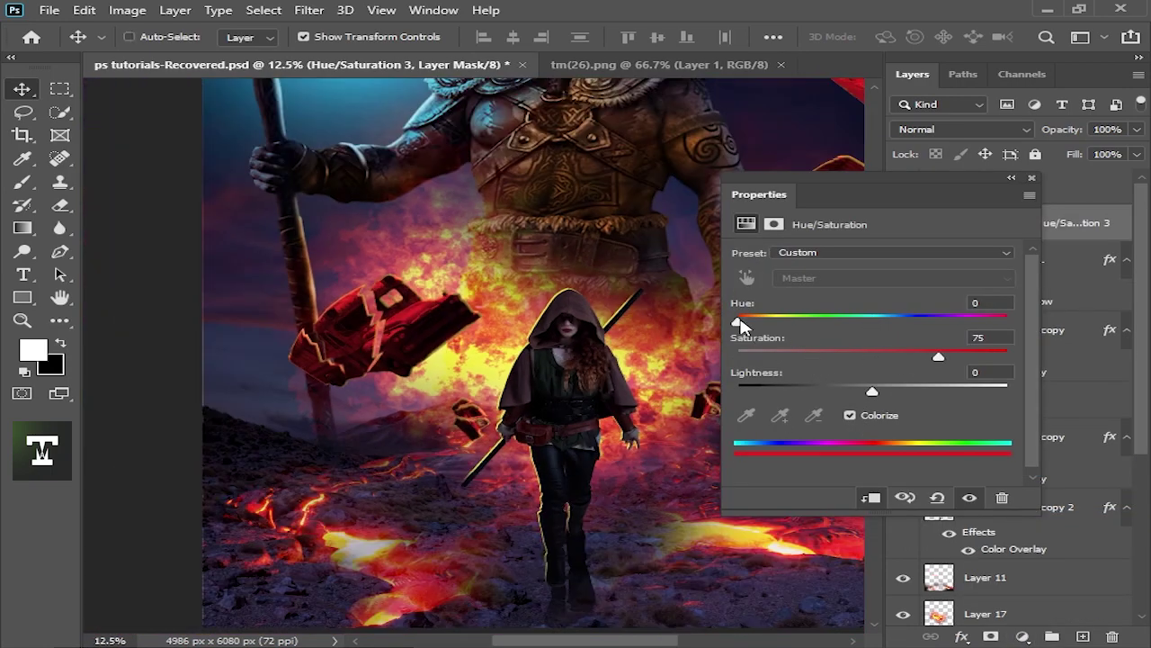
Set the colorize Hue to 24 and Lightness to +26, then invert the mask
drag(737, 321, 758, 322)
drag(871, 391, 907, 390)
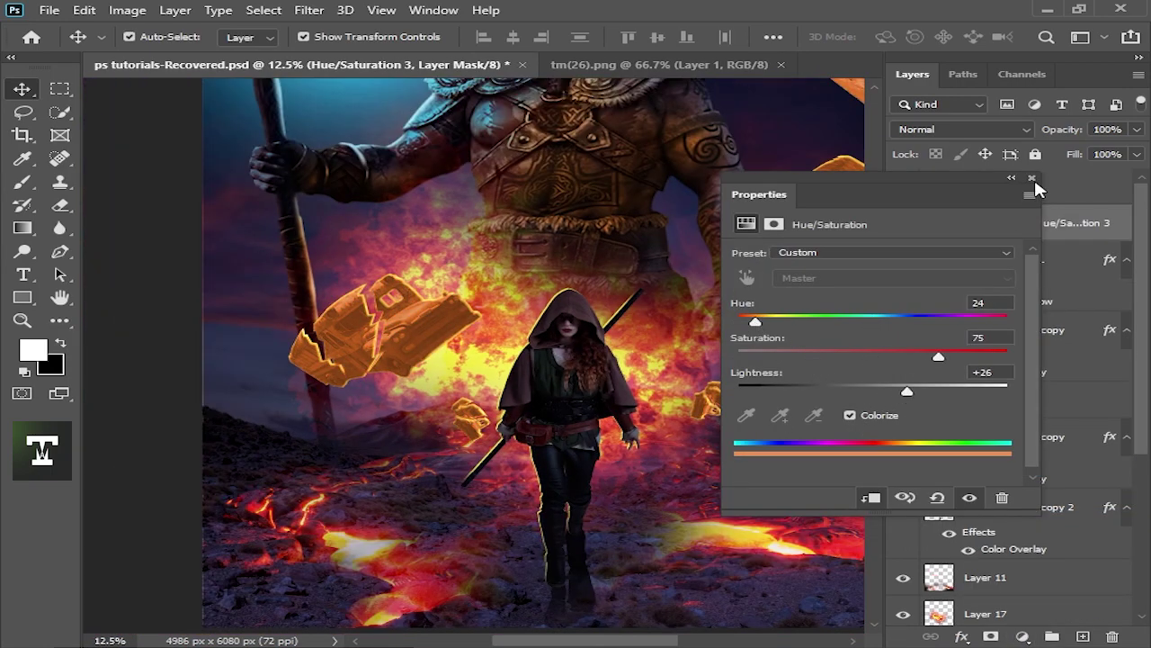
click(1032, 178)
key(ctrl+i)
key(b)
key(ctrl+plus)
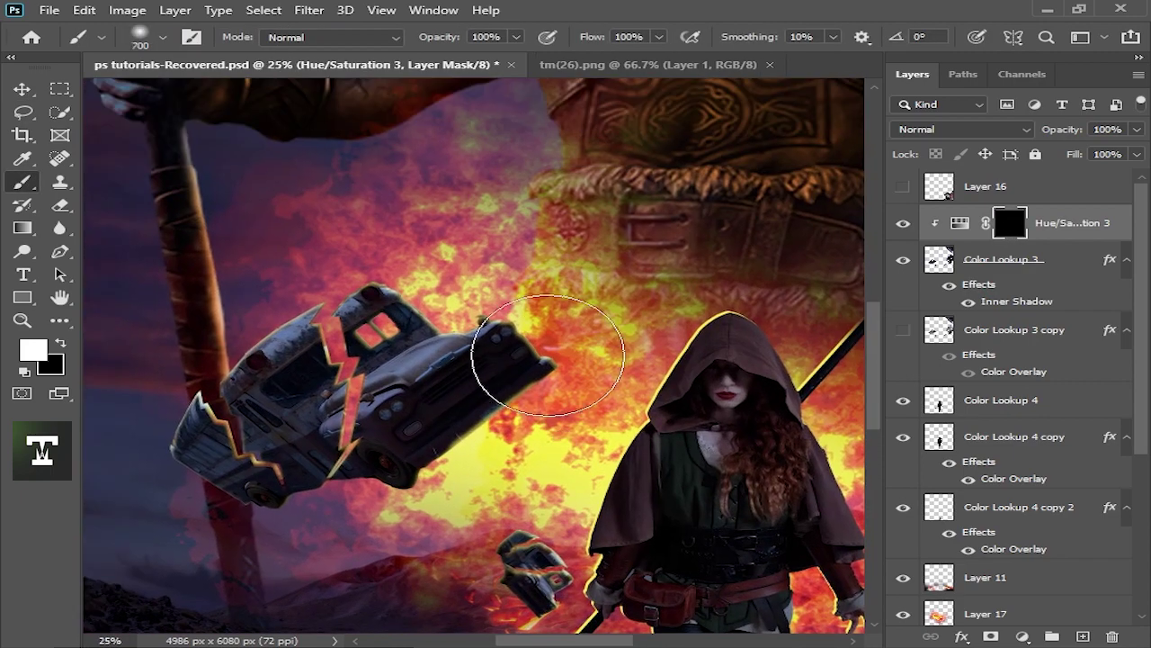
Limit Hue/Saturation 3 with Blend If Underlying Layer set to 0/49
double_click(1072, 222)
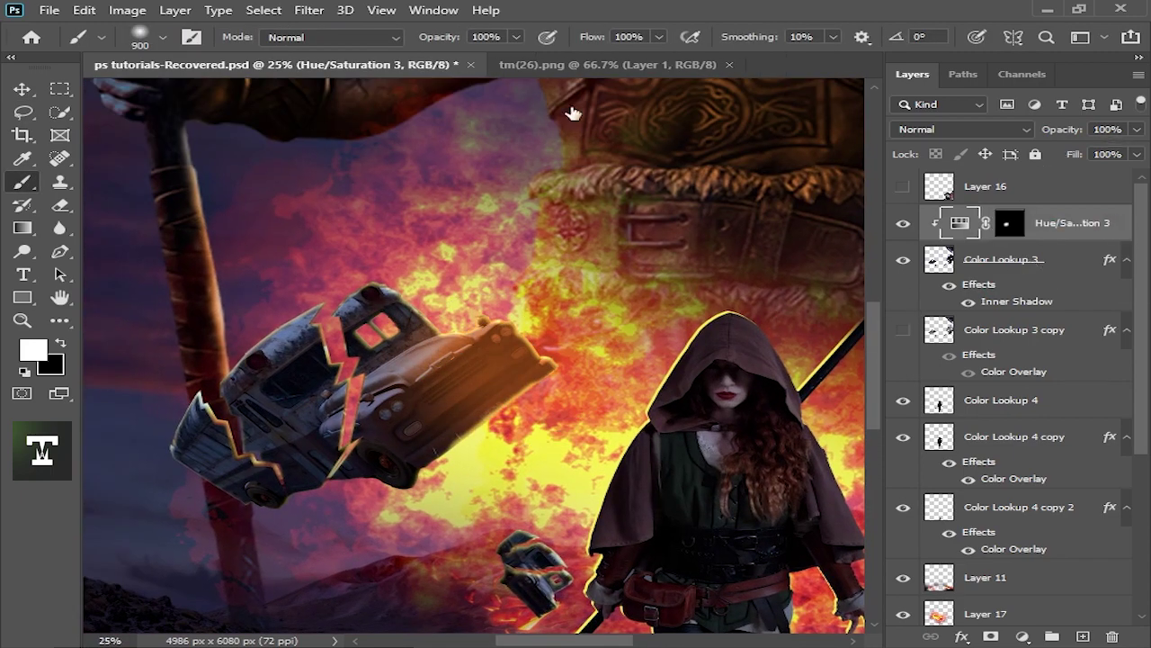
double_click(1092, 233)
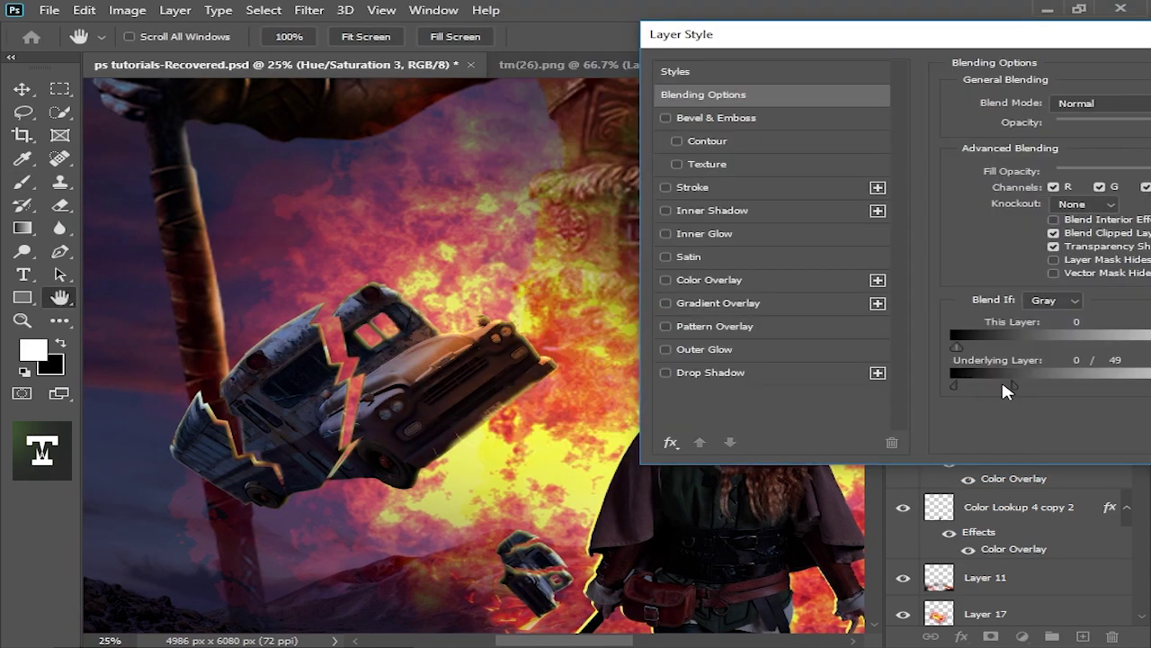
key(Escape)
key(ctrl+minus)
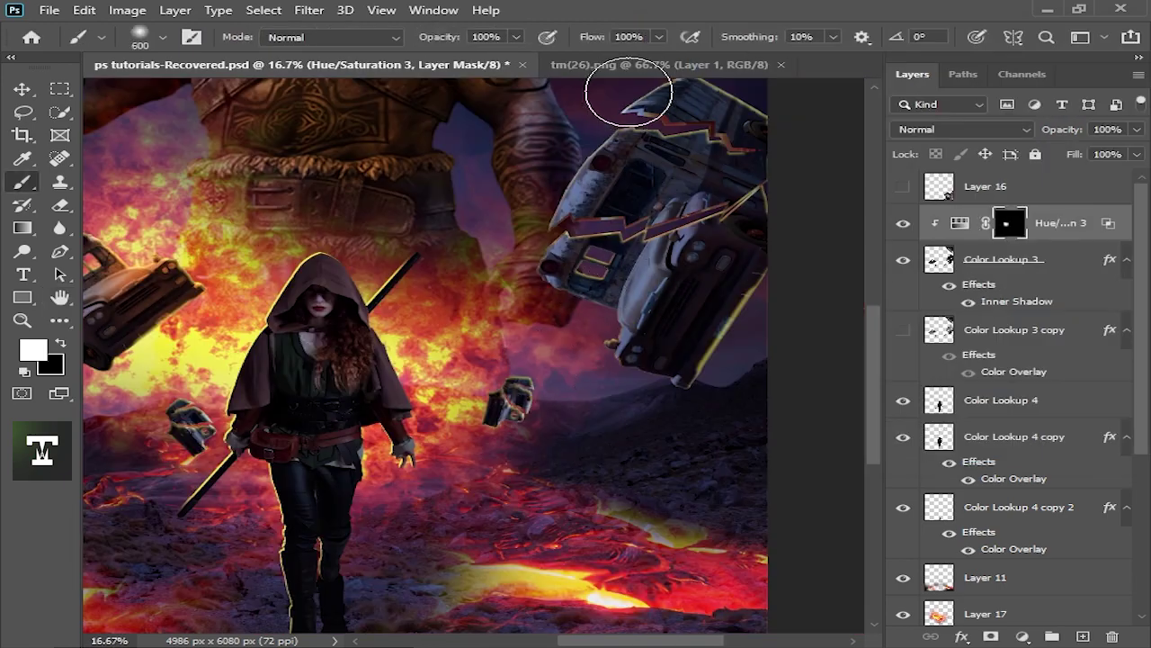
key(ctrl+minus)
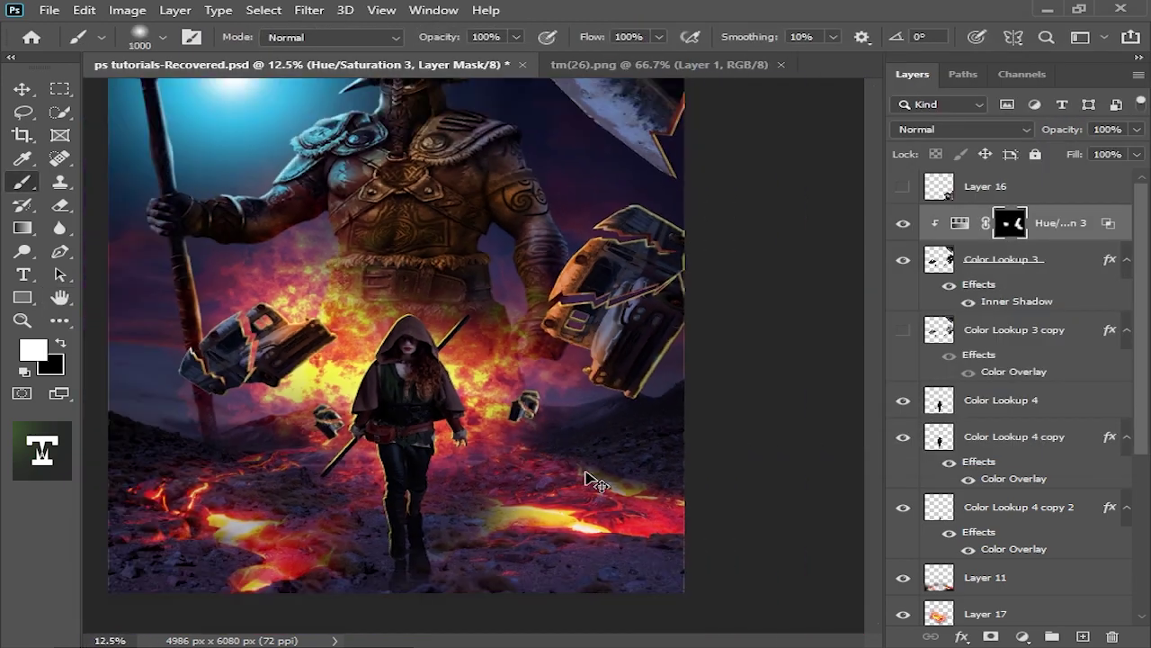
Paint white on the mask to bring orange firelight onto the first bus patches
scroll(589, 396, up, 5)
key(bracketright)
scroll(732, 373, down, 1)
scroll(586, 444, up, 1)
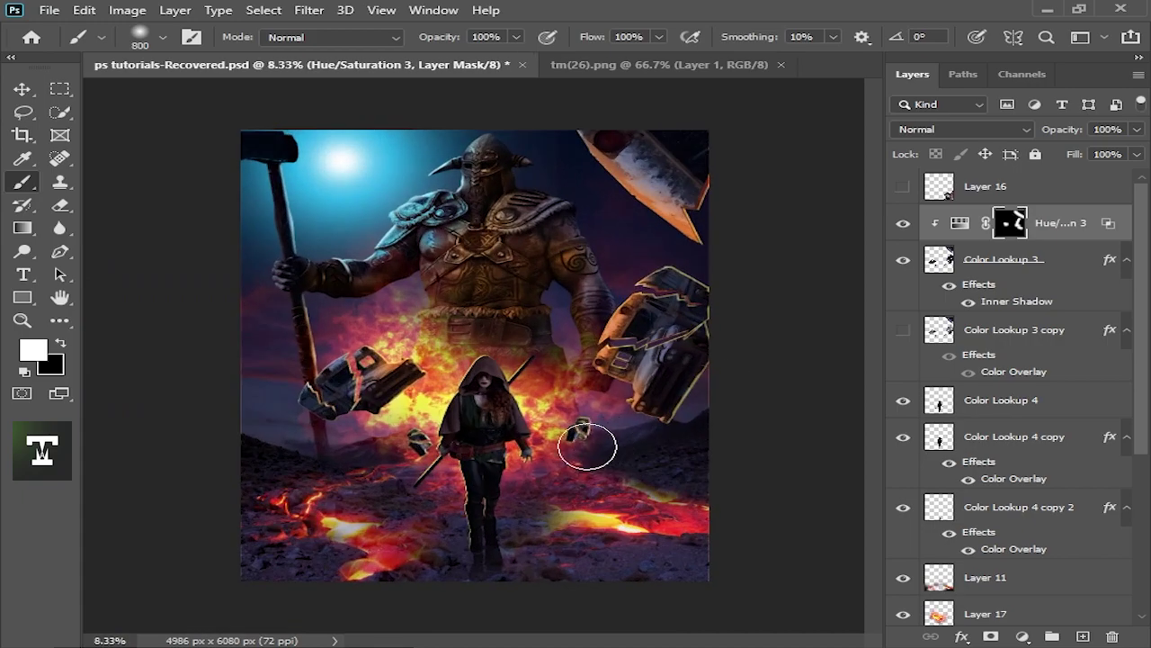
scroll(617, 449, up, 1)
scroll(496, 360, up, 1)
scroll(386, 392, up, 2)
key(bracketleft)
key(bracketleft)
key(bracketleft)
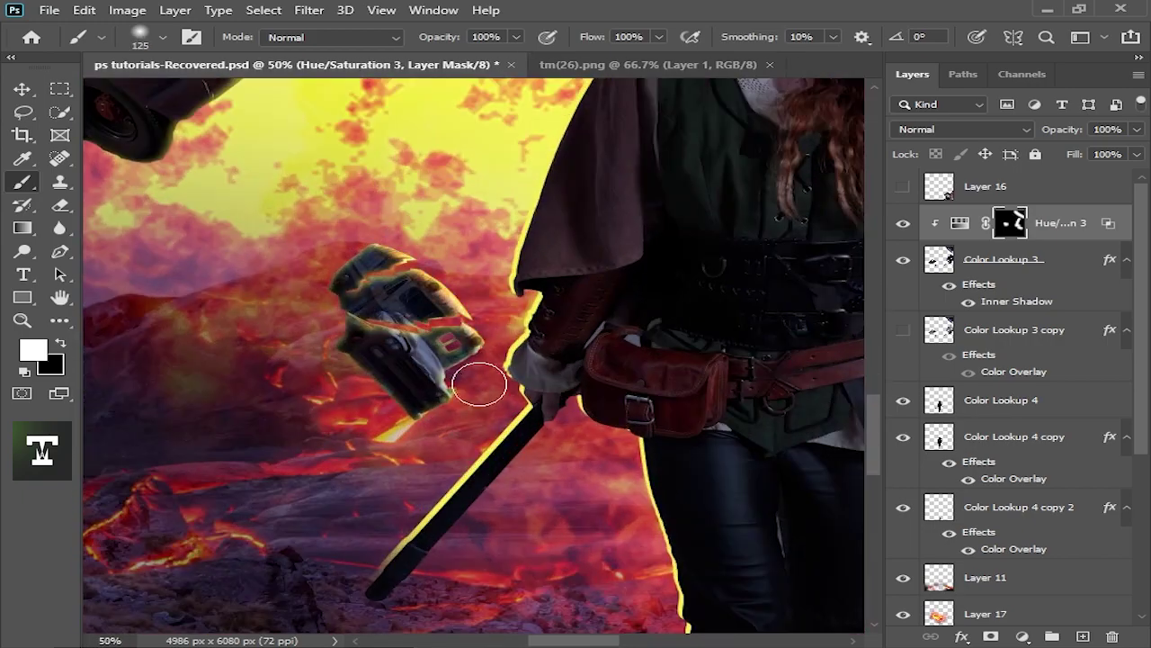
Finish painting orange firelight onto the remaining car pieces, then deselect the layer
scroll(480, 385, right, 5)
scroll(437, 386, down, 1)
scroll(536, 350, up, 1)
scroll(536, 350, right, 4)
key(bracketright)
key(bracketright)
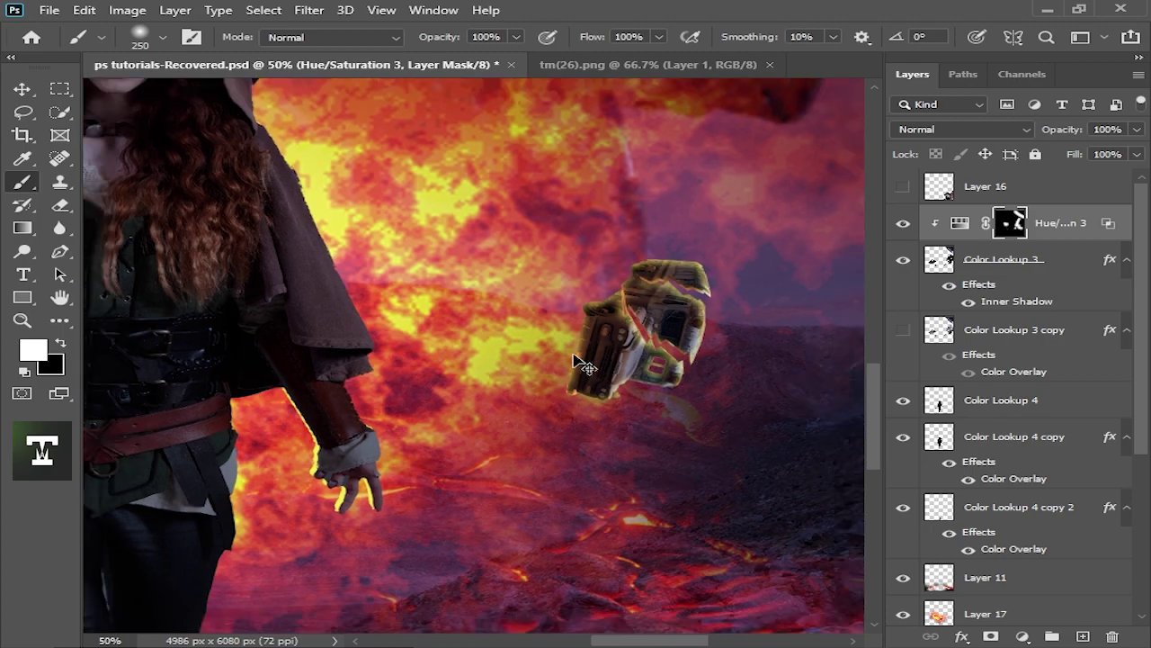
scroll(559, 358, down, 6)
scroll(637, 406, down, 1)
key(v)
click(637, 406)
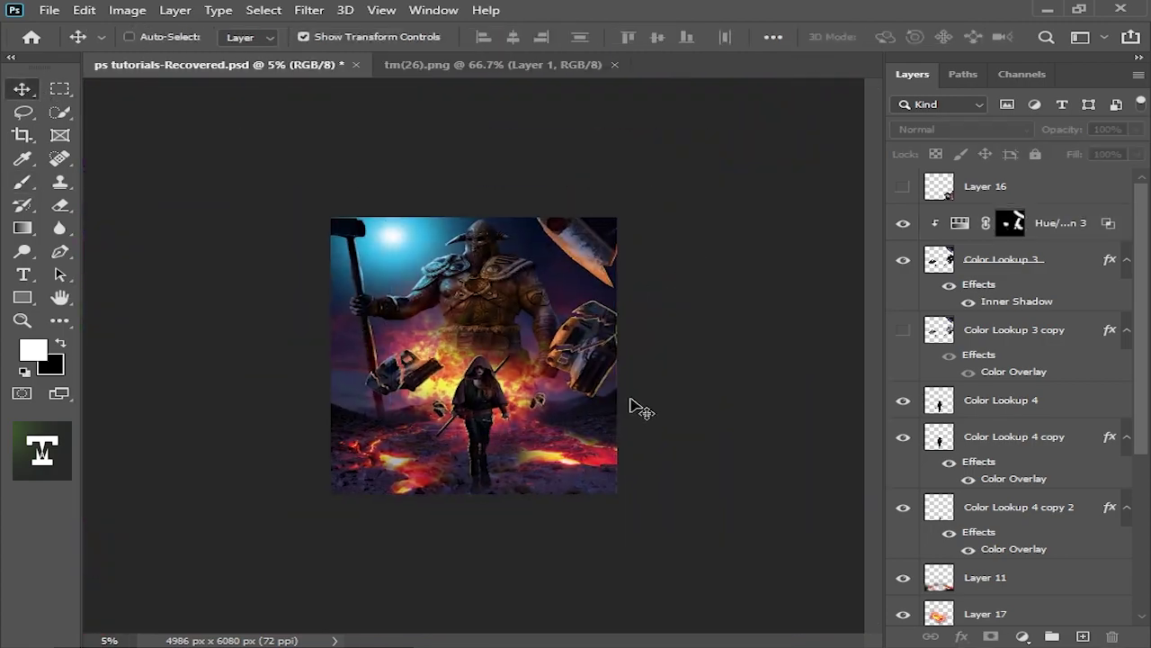
scroll(537, 336, up, 5)
scroll(561, 480, down, 3)
Add a Hue/Saturation layer clipped to the hooded woman, with Colorize on and saturation at full
scroll(571, 381, up, 1)
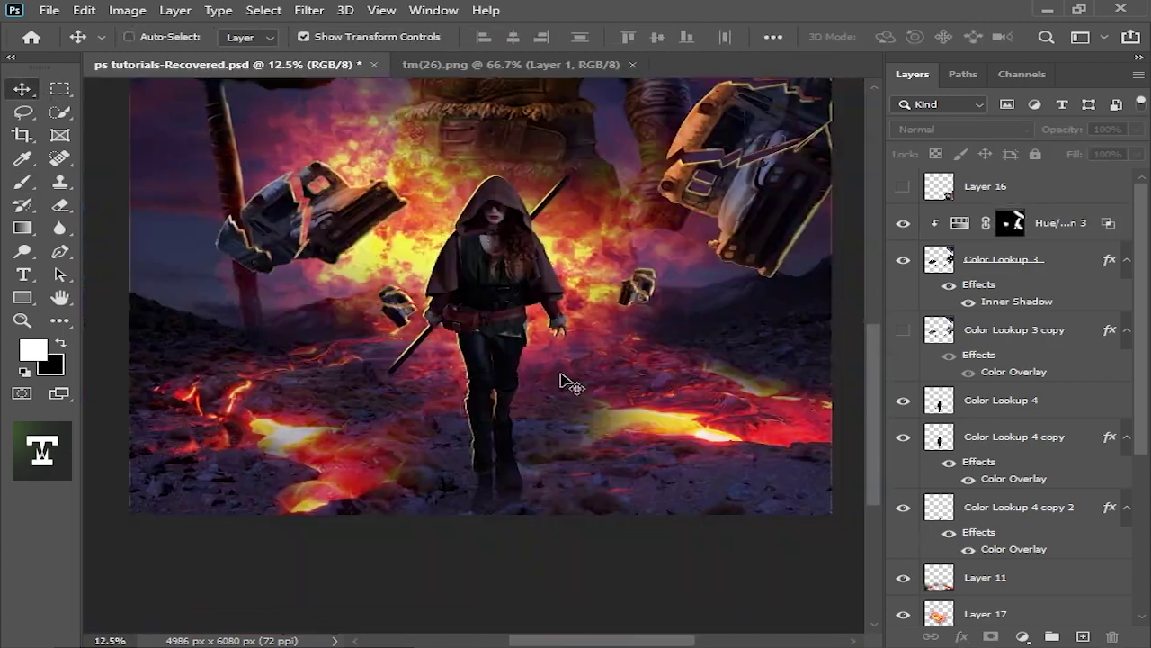
scroll(564, 263, up, 1)
ctrl+click(564, 264)
scroll(564, 264, up, 1)
click(1022, 636)
click(1028, 462)
click(850, 414)
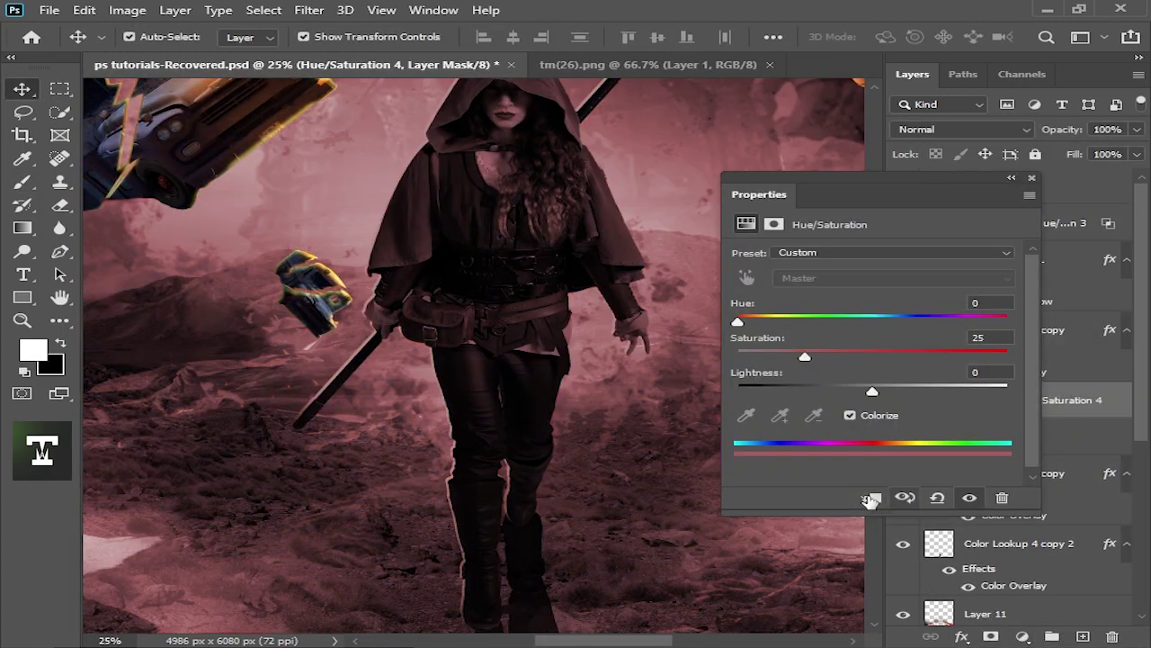
drag(905, 355, 1028, 353)
Tint the adjustment bright yellow-orange by shifting hue and raising lightness
key(ctrl+minus)
drag(738, 321, 751, 321)
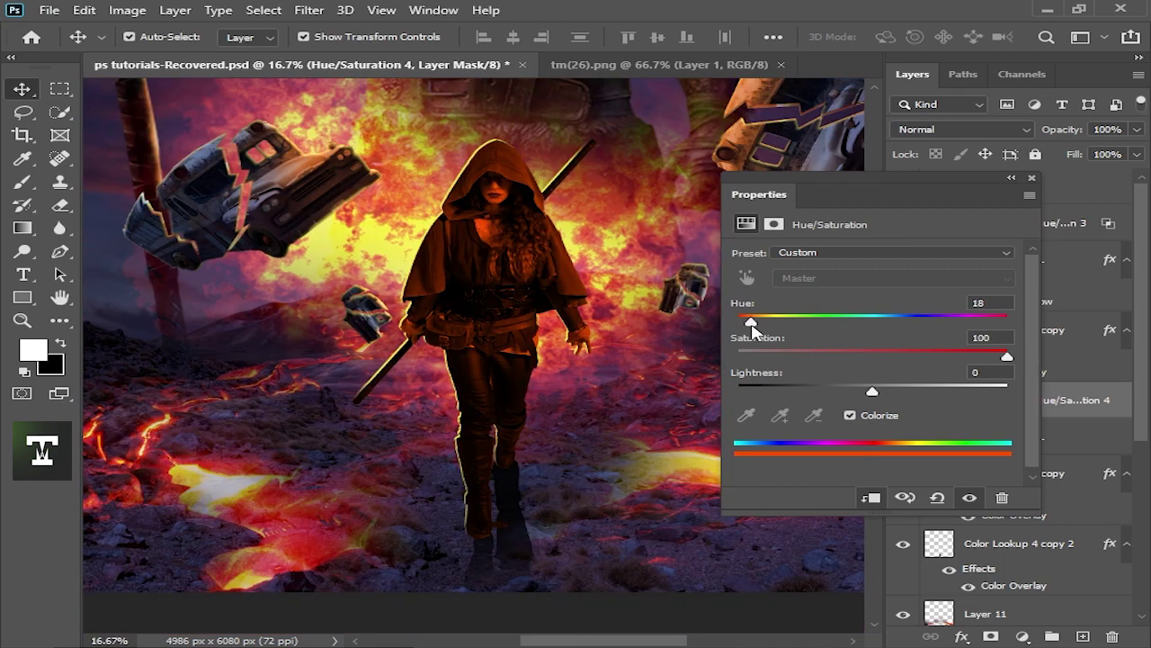
drag(872, 390, 944, 391)
drag(753, 321, 767, 322)
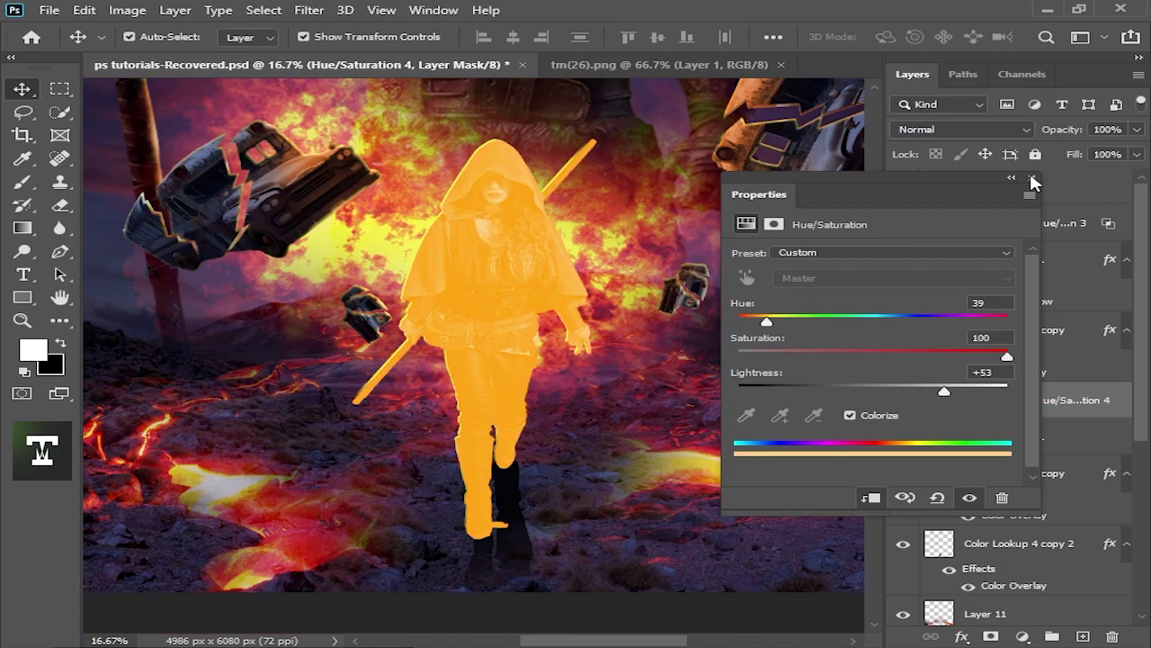
click(1032, 182)
Invert the Hue/Saturation 4 mask to black and open its blending options
key(ctrl+i)
key(b)
scroll(501, 385, up, 1)
scroll(469, 424, up, 1)
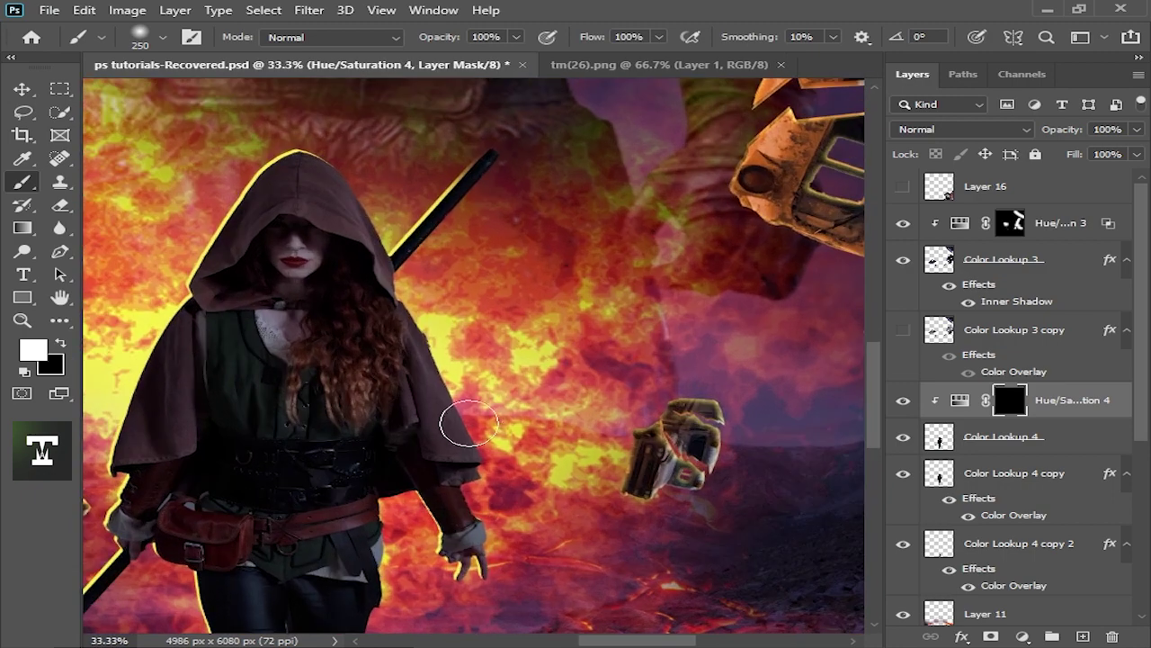
scroll(535, 317, up, 1)
double_click(1120, 403)
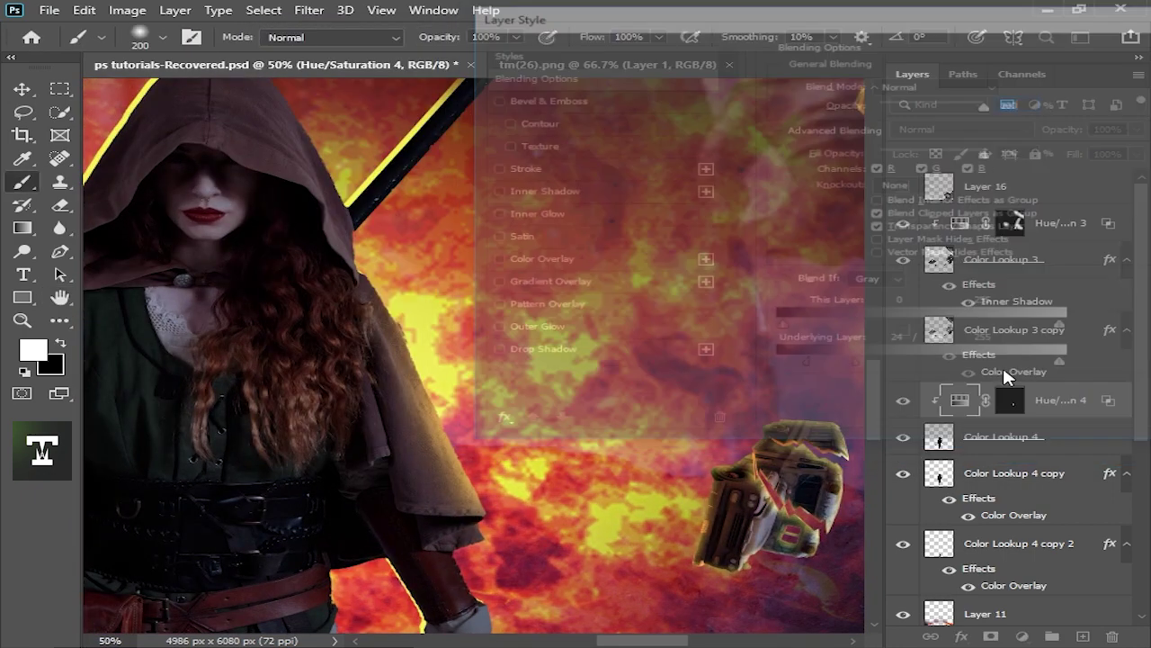
scroll(470, 336, up, 2)
scroll(409, 407, up, 3)
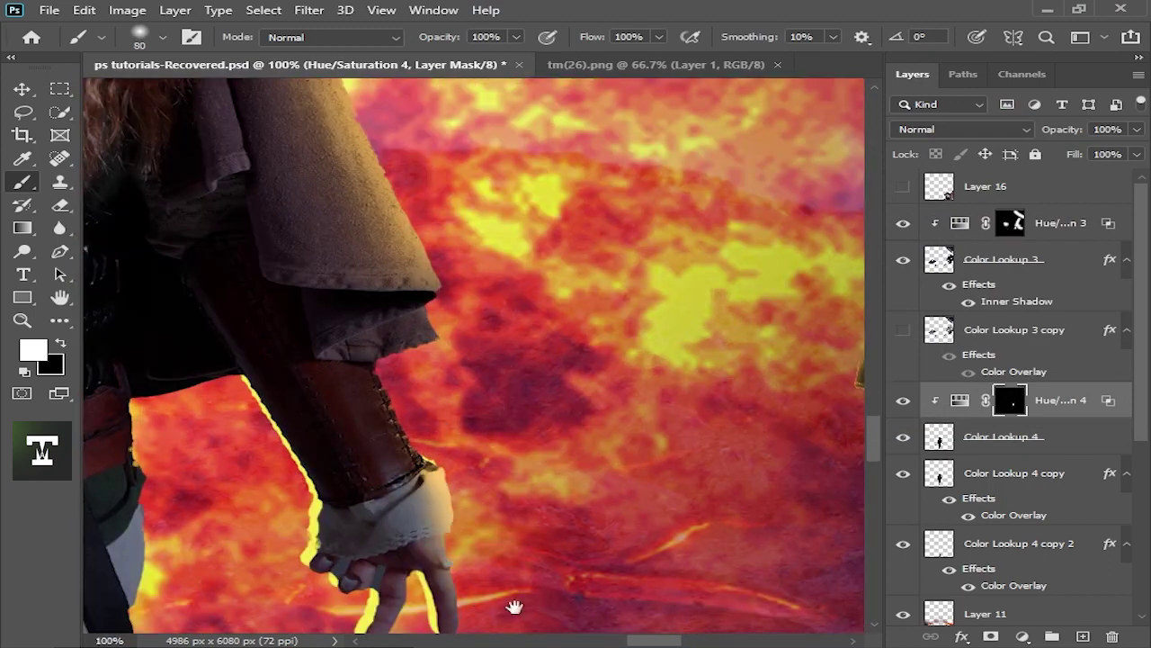
scroll(513, 607, up, 5)
Paint white on the mask along the woman's leg edges, resizing the brush as needed
key(bracketleft)
key(bracketleft)
key(bracketleft)
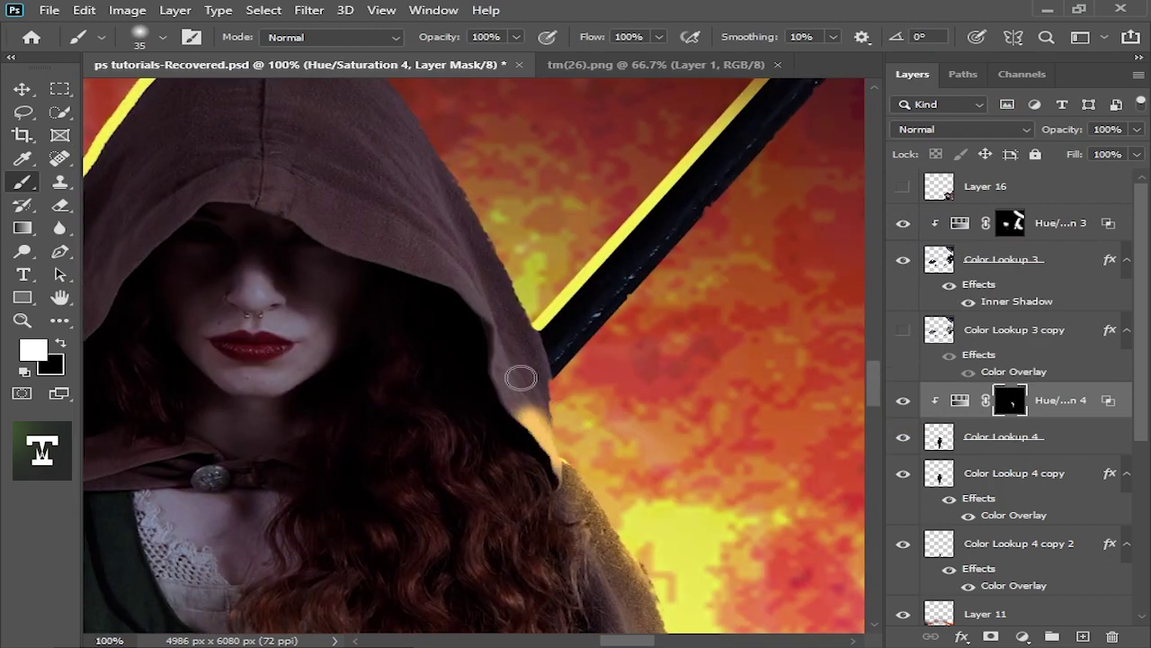
key(bracketright)
key(bracketright)
key(bracketright)
scroll(504, 297, down, 1)
scroll(470, 192, down, 2)
scroll(514, 359, up, 2)
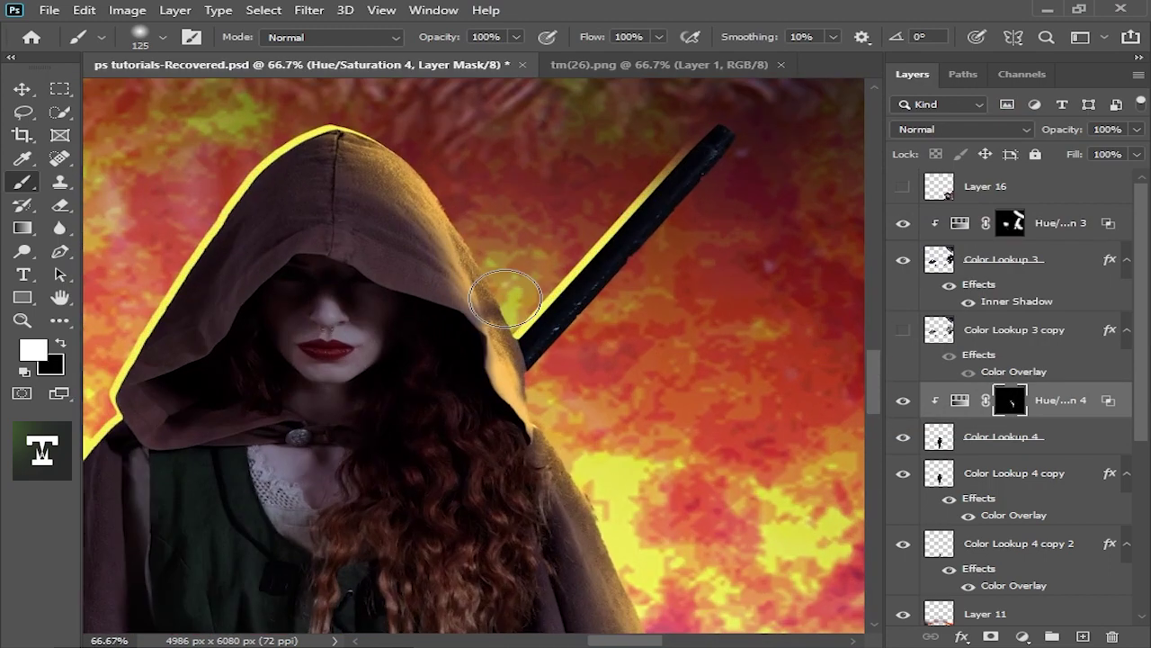
key(bracketright)
key(bracketright)
key(bracketright)
scroll(489, 360, down, 3)
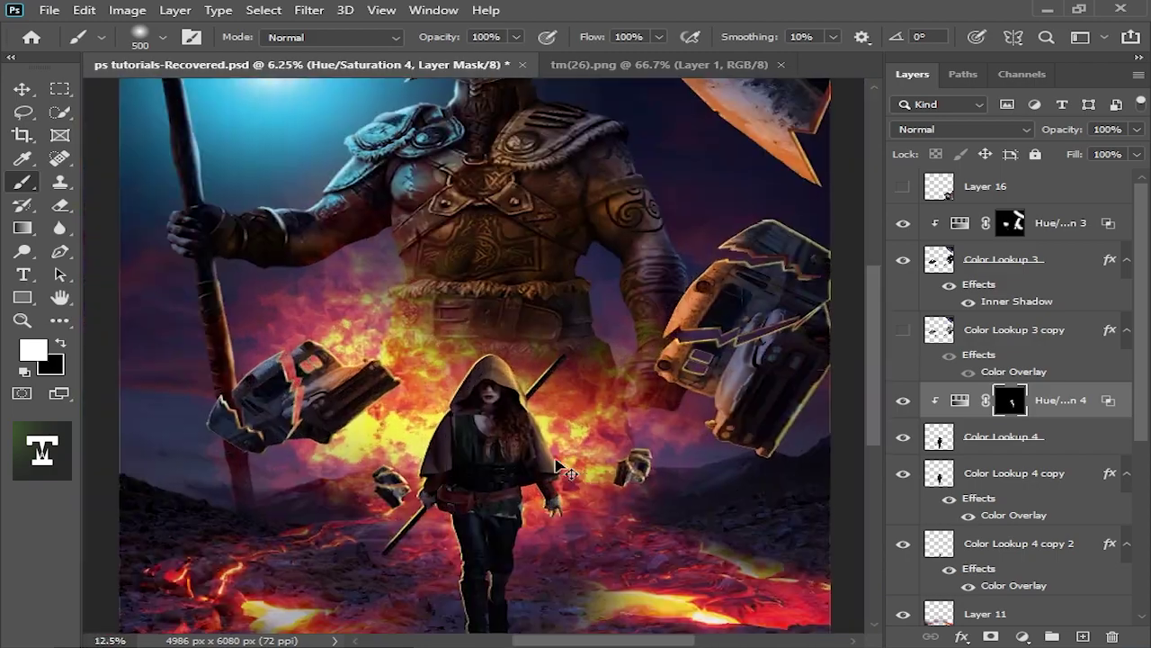
scroll(735, 571, up, 3)
key(x)
scroll(734, 571, up, 1)
key(bracketleft)
key(bracketleft)
key(bracketleft)
key(bracketright)
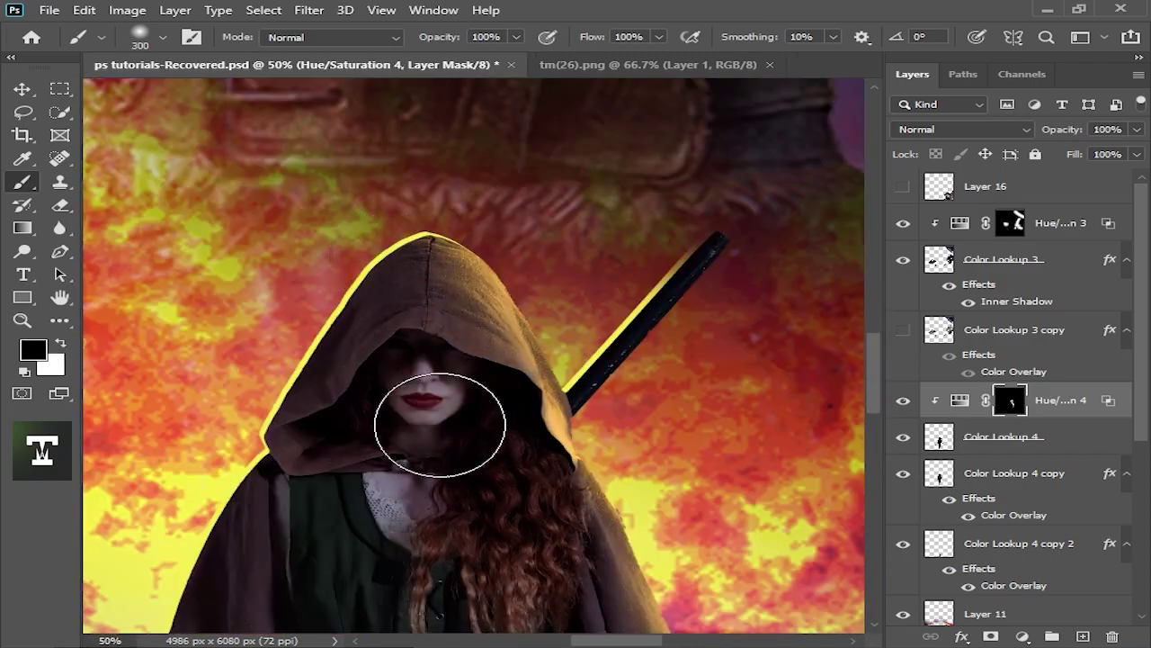
Refine the yellow rim glow on the legs, swapping colours to erase spill with a smaller brush
scroll(568, 368, down, 3)
scroll(579, 462, up, 1)
key(x)
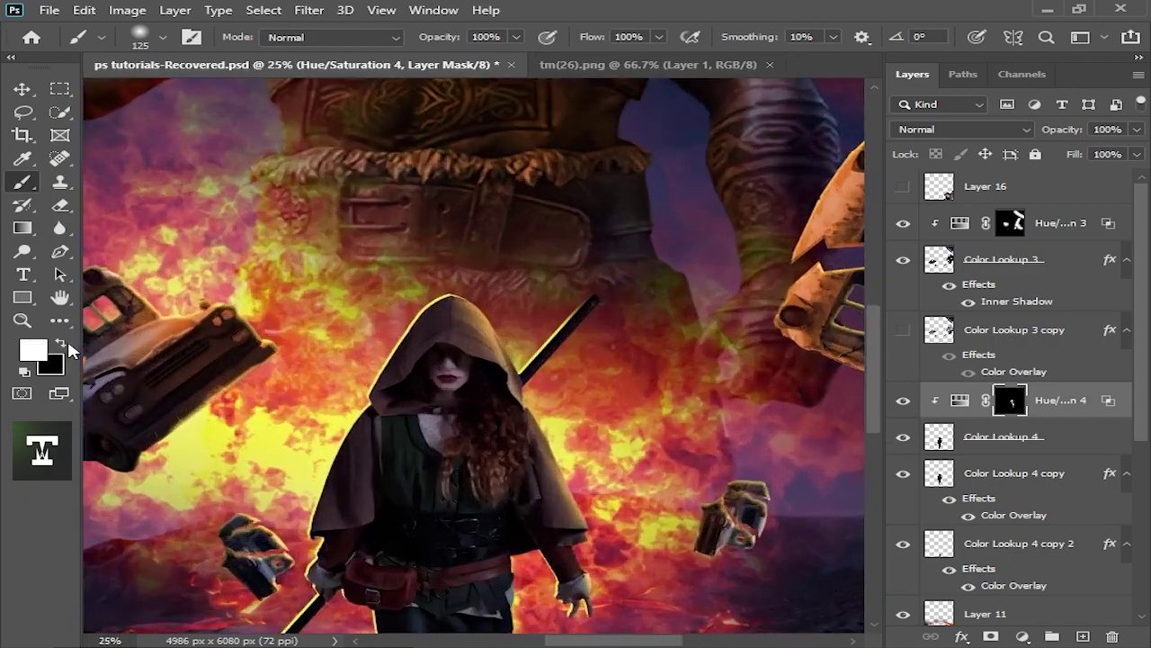
scroll(540, 431, up, 1)
scroll(493, 421, up, 1)
key(bracketright)
key(bracketright)
key(bracketright)
key(bracketleft)
scroll(504, 360, down, 3)
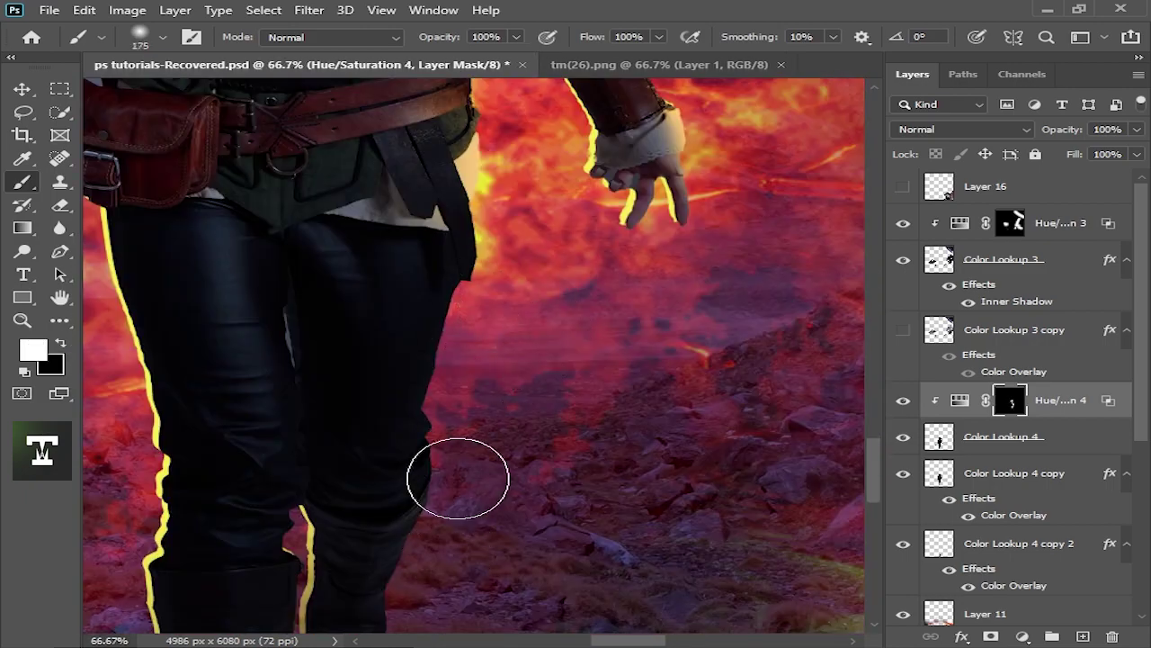
scroll(458, 477, down, 1)
scroll(448, 549, down, 1)
scroll(575, 342, up, 1)
key(bracketleft)
key(bracketleft)
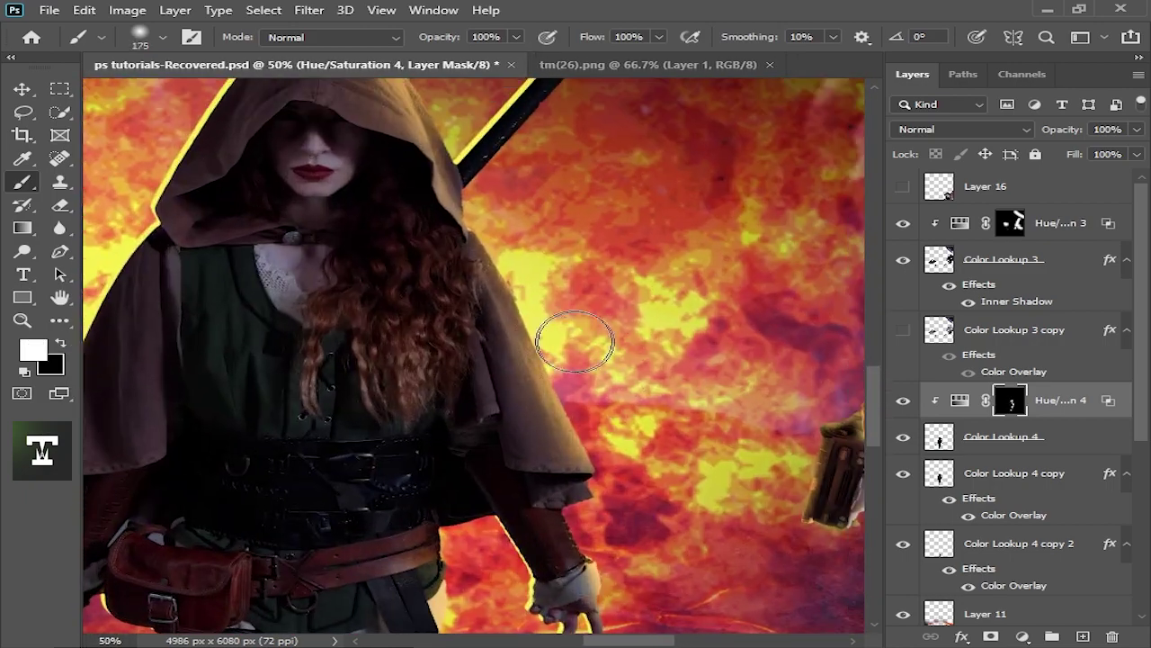
scroll(558, 392, down, 1)
scroll(576, 432, down, 3)
scroll(585, 462, up, 2)
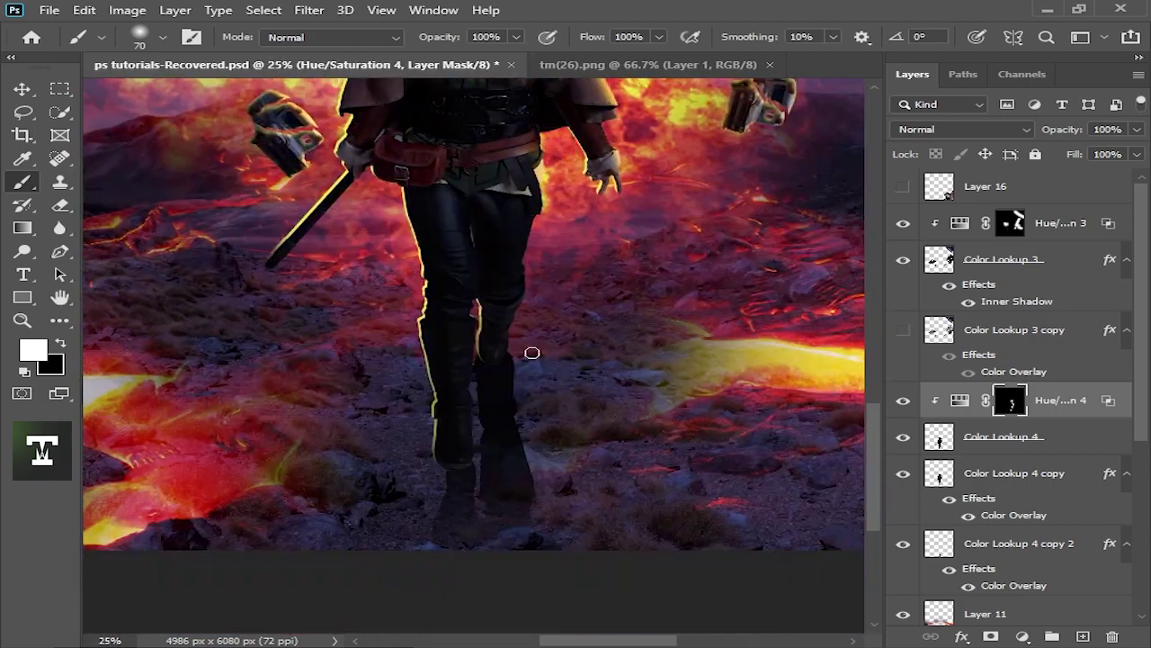
scroll(527, 347, up, 1)
scroll(468, 421, down, 1)
Select the woman's Color Lookup 4 layer
key(v)
click(1034, 473)
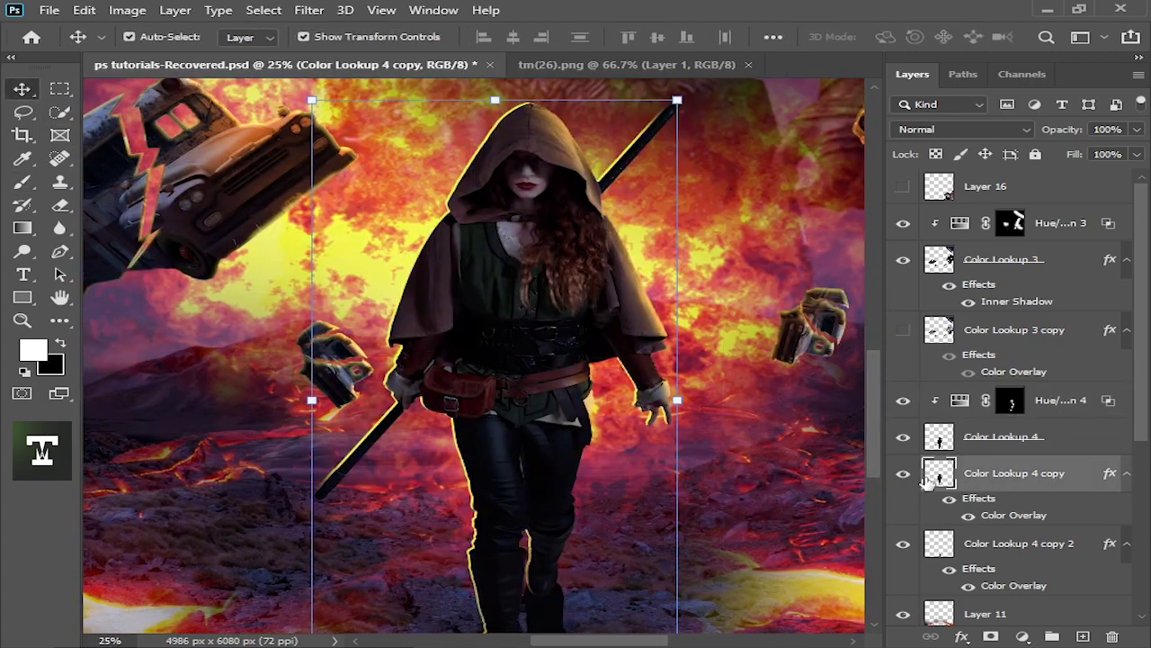
scroll(756, 405, down, 4)
scroll(642, 444, up, 1)
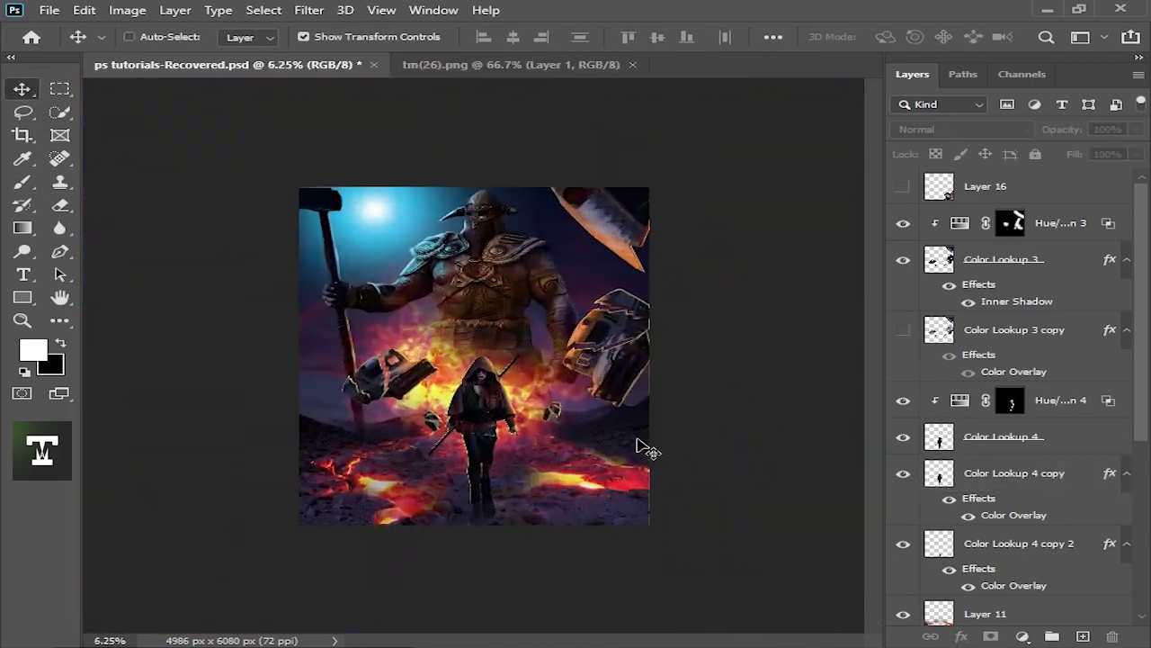
scroll(621, 377, up, 3)
scroll(596, 314, up, 1)
click(1035, 436)
scroll(764, 423, down, 4)
scroll(689, 494, up, 1)
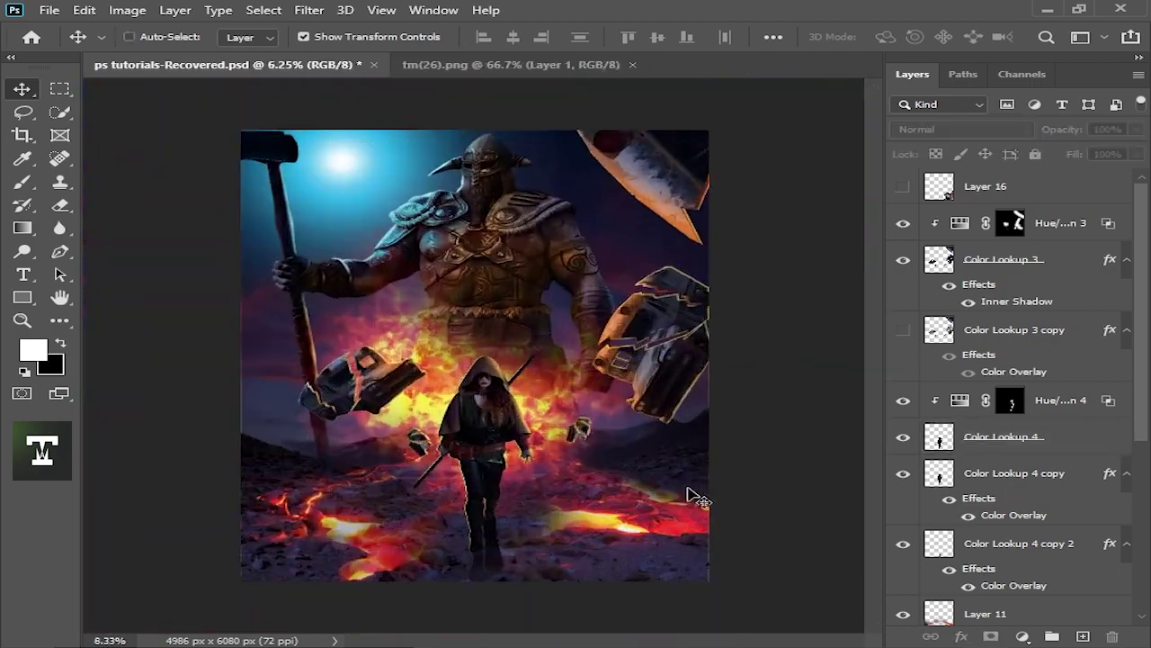
scroll(689, 494, up, 1)
scroll(575, 405, up, 2)
Add a colorized Hue/Saturation layer with a light blue tint at hue around 204
click(1021, 636)
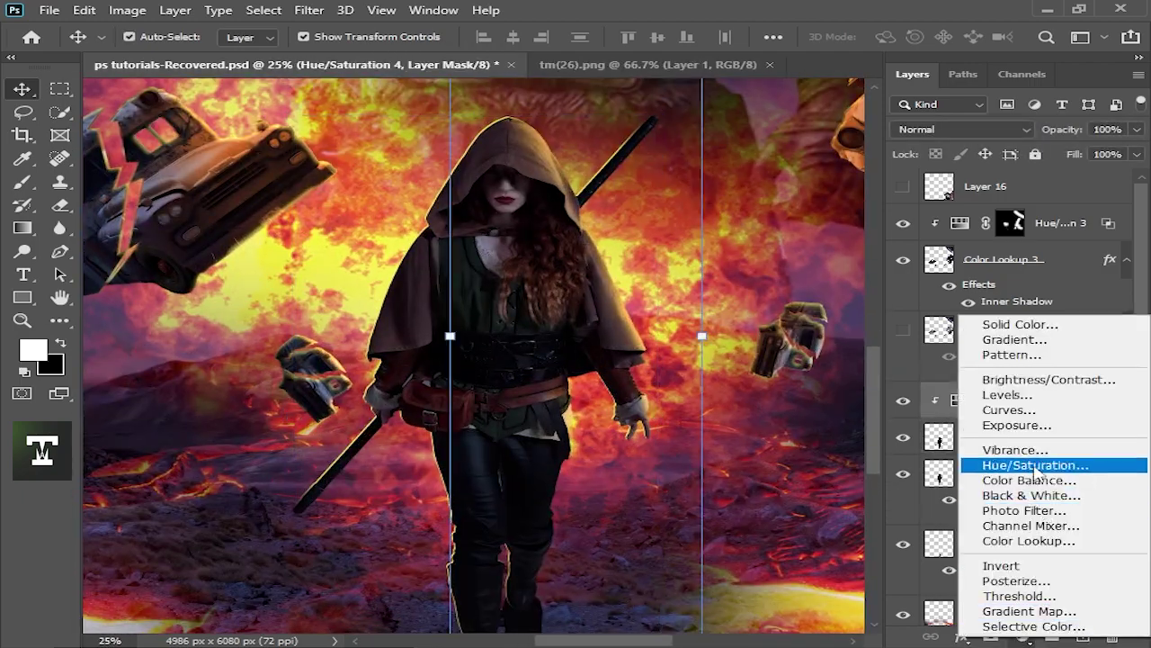
click(1020, 462)
click(850, 414)
scroll(854, 468, down, 3)
drag(804, 356, 944, 356)
drag(739, 321, 886, 325)
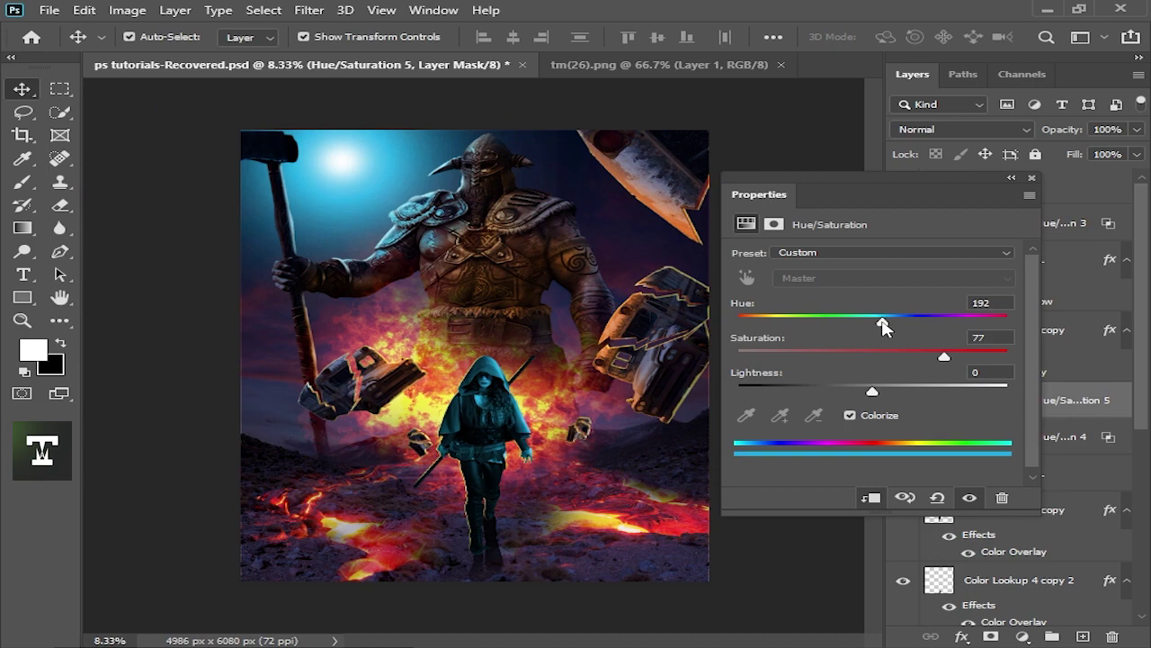
click(917, 387)
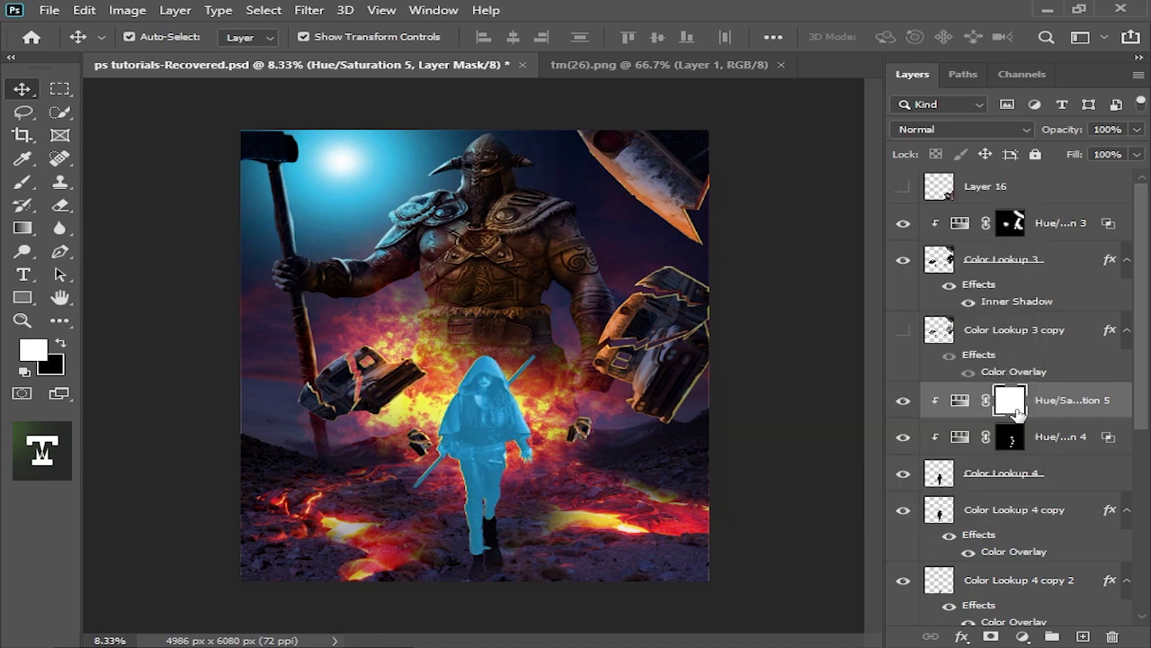
Invert its mask, paint the top of the hood, and split Blend If Underlying to 12/62
key(ctrl+i)
key(b)
scroll(485, 422, up, 4)
drag(540, 157, 466, 237)
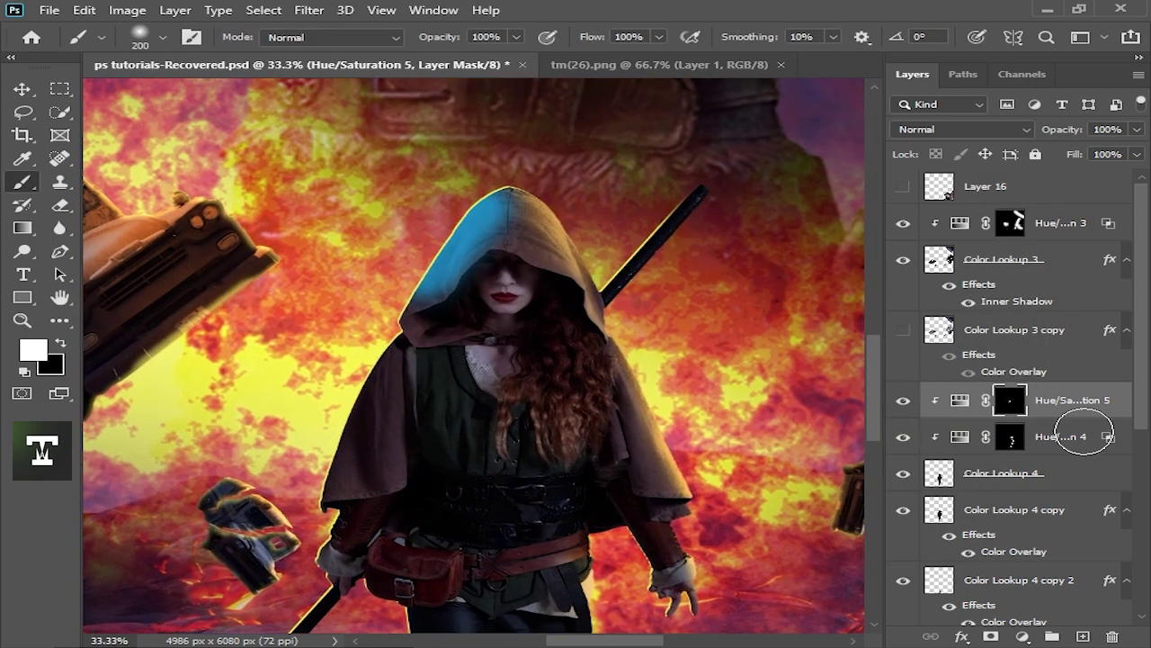
double_click(1075, 399)
double_click(1088, 409)
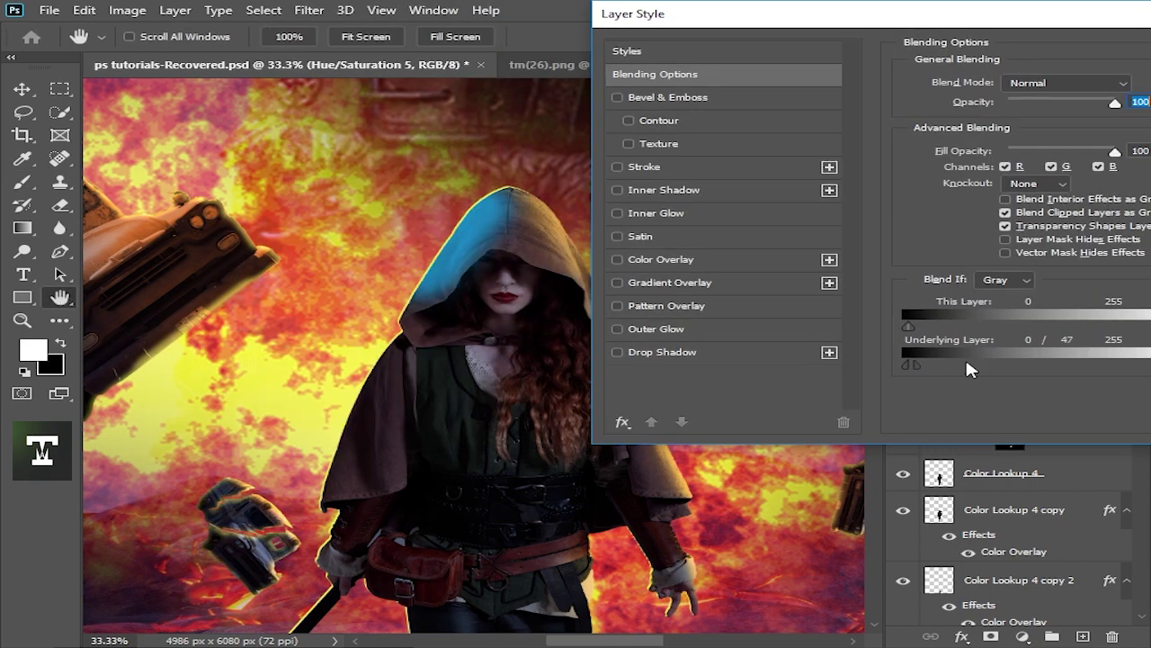
mouse_move(965, 357)
mouse_down()
mouse_move(926, 358)
mouse_move(980, 389)
mouse_up()
key(Return)
Brighten the blue tint further and readjust the Blend If range on the hood
click(977, 402)
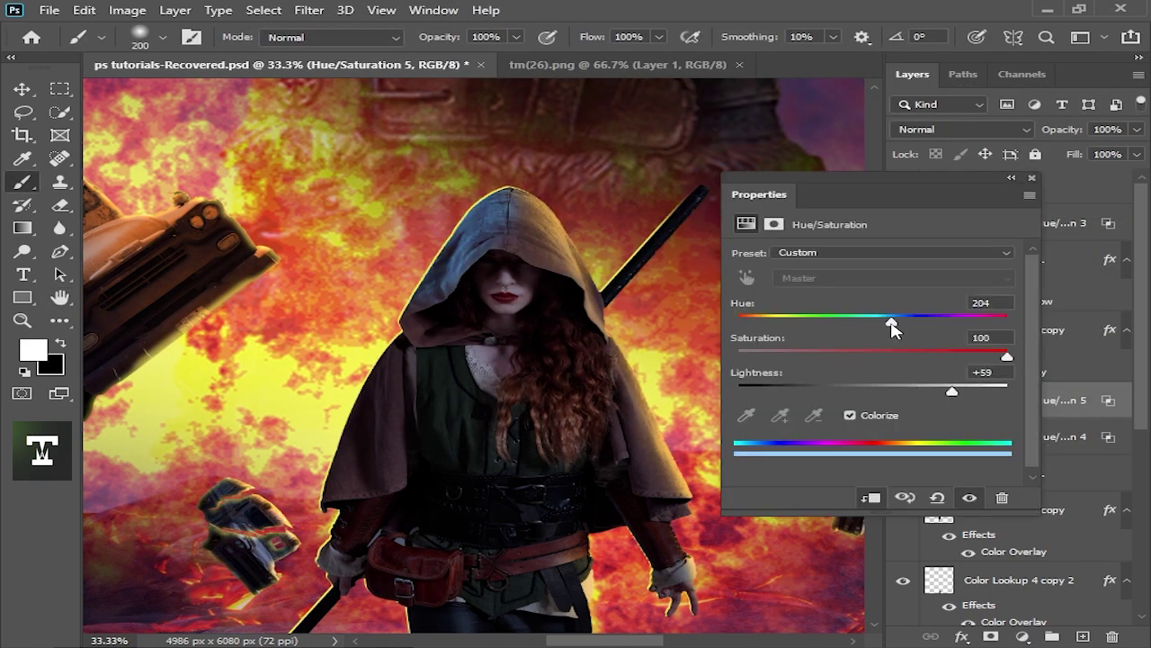
key(ctrl+minus)
key(ctrl+minus)
key(ctrl+minus)
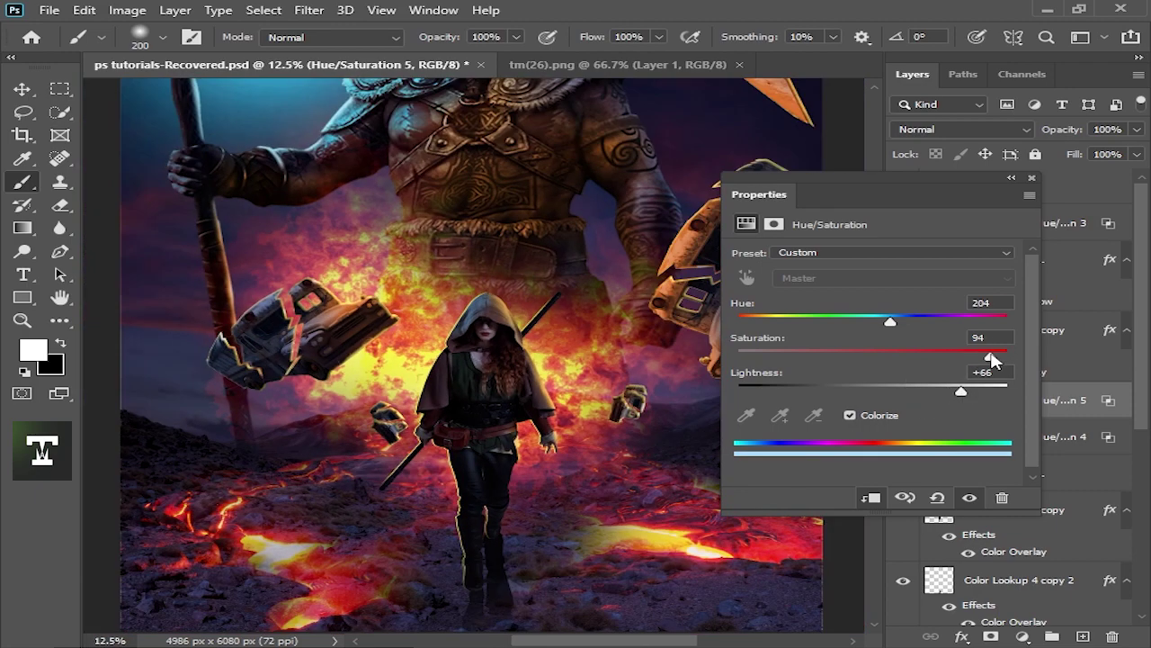
key(ctrl+minus)
drag(961, 390, 975, 393)
key(ctrl+plus)
click(1031, 177)
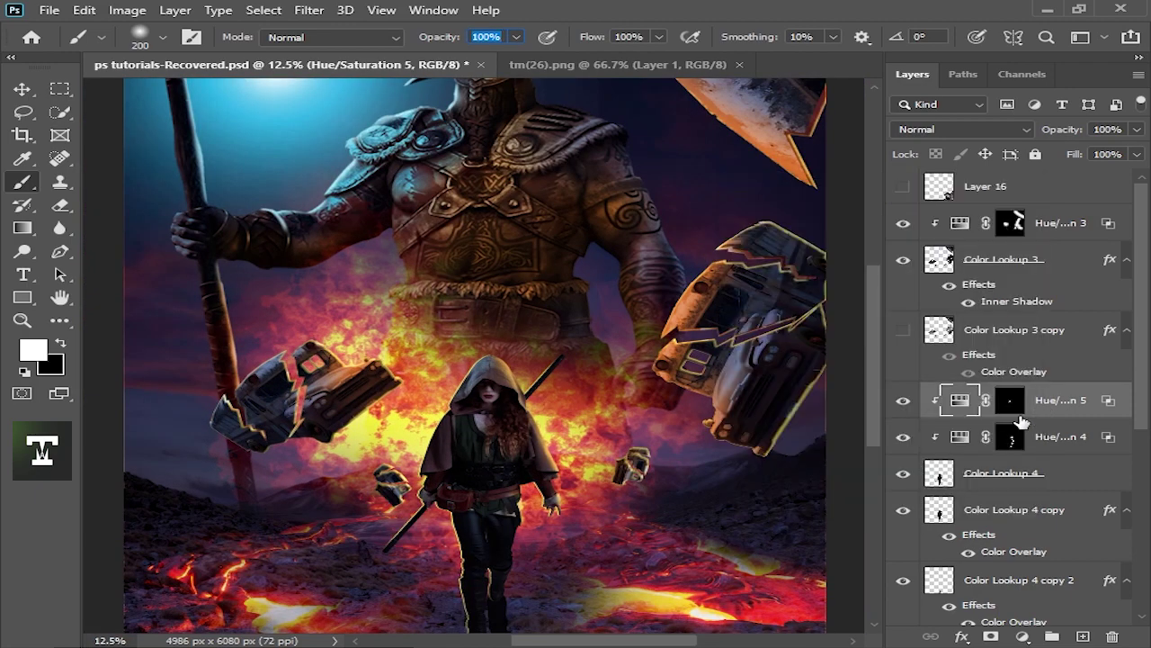
key(ctrl+plus)
double_click(1113, 410)
drag(618, 14, 884, 18)
key(ctrl+plus)
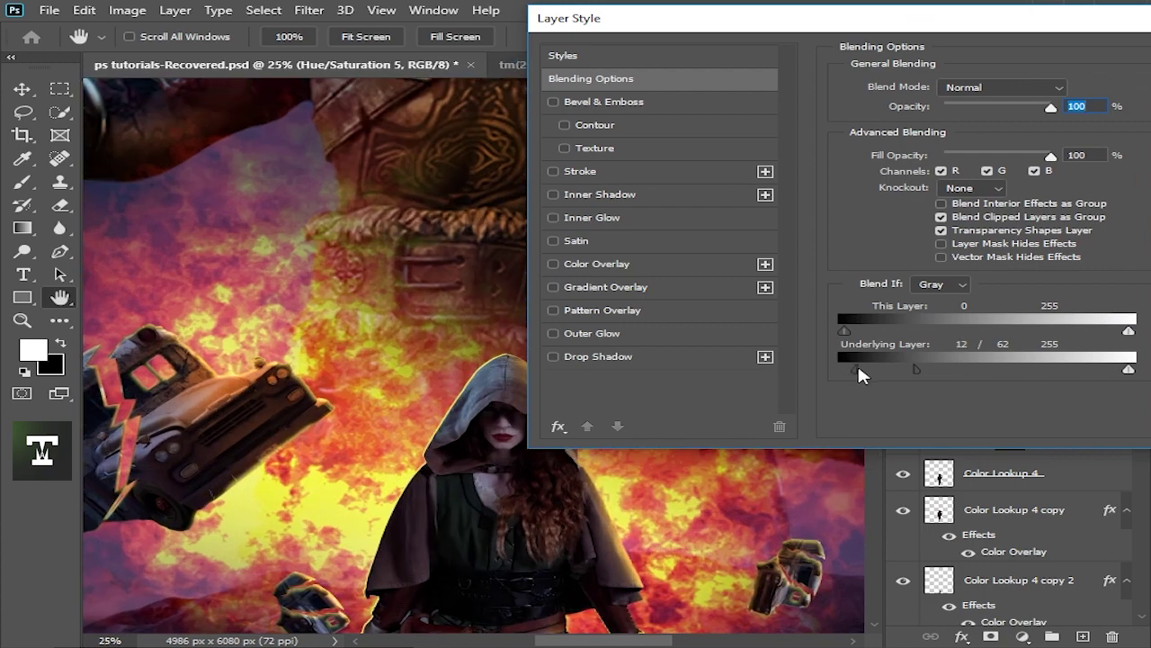
mouse_move(857, 367)
mouse_down()
mouse_move(894, 366)
mouse_move(836, 369)
mouse_up()
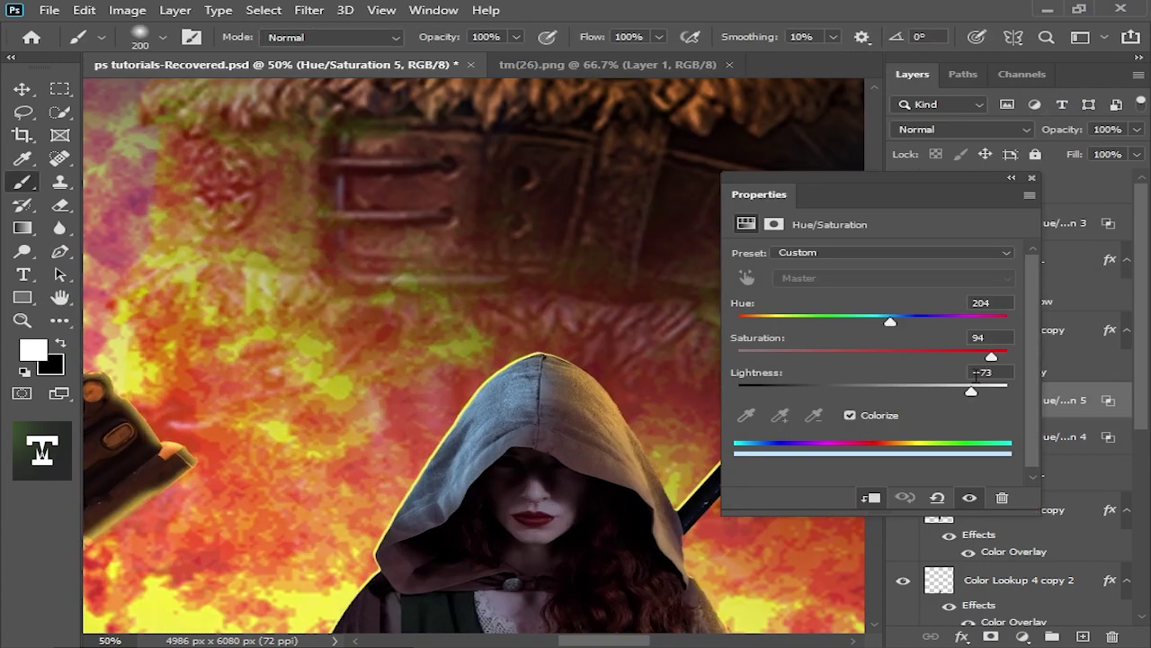
Set the blue tint lightness to +55 and paint light along the upper cape edge, removing inner spill
drag(971, 388, 945, 389)
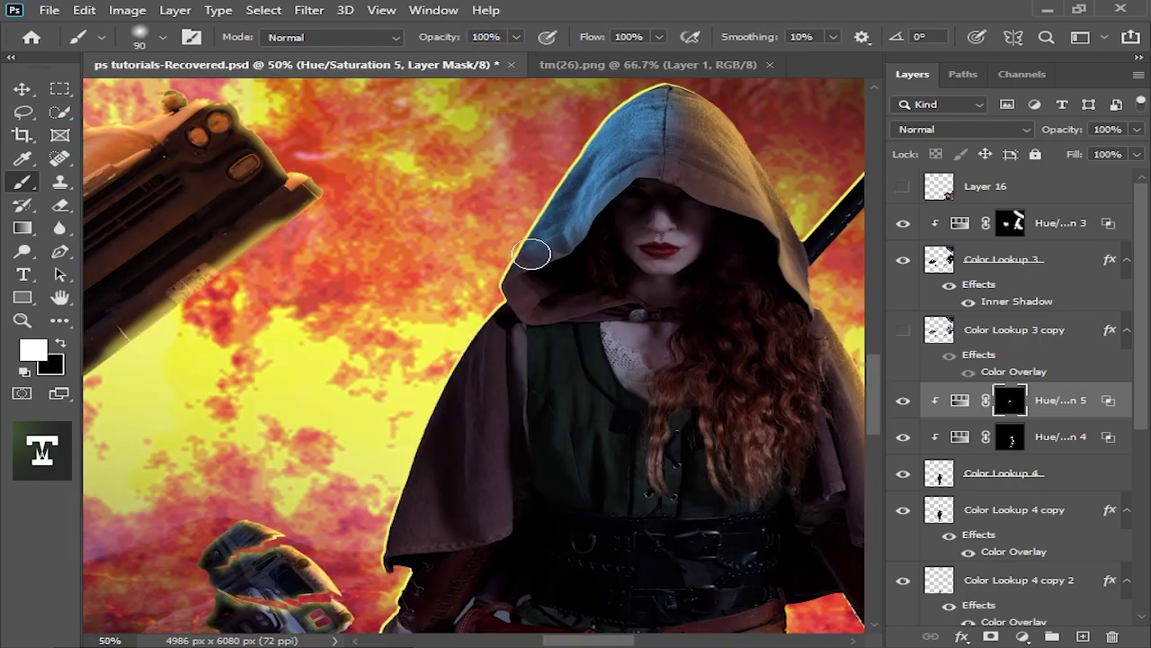
scroll(385, 576, down, 3)
scroll(501, 303, up, 2)
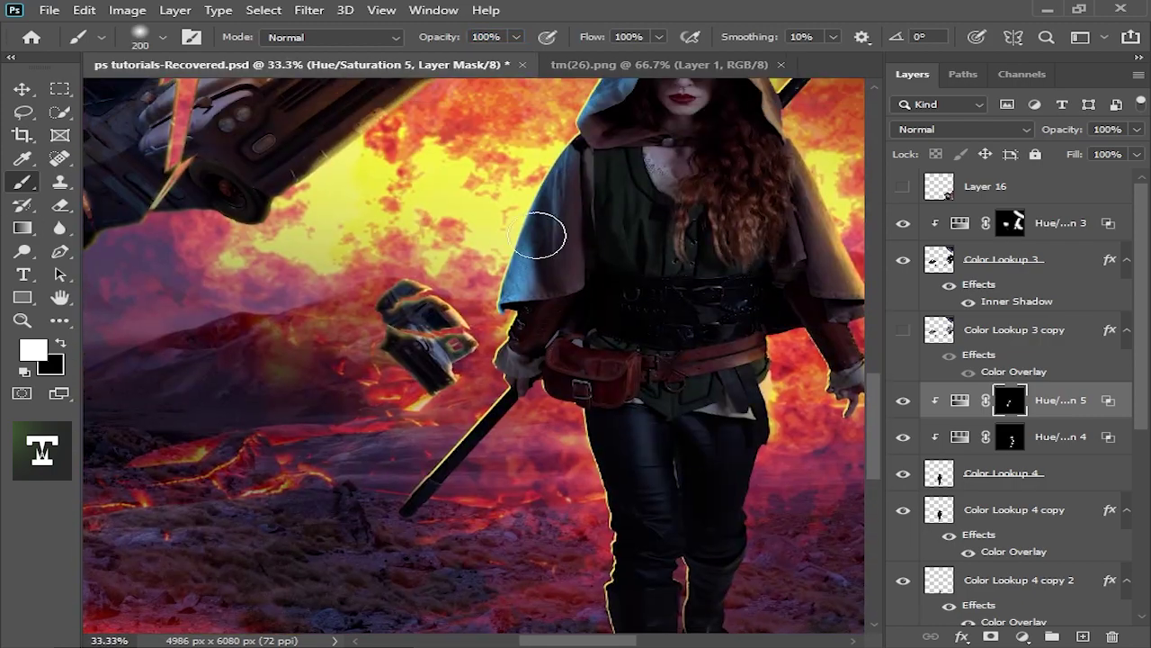
scroll(540, 236, up, 1)
scroll(579, 233, up, 1)
key(bracketleft)
key(bracketleft)
key(bracketleft)
key(bracketright)
drag(593, 241, 499, 328)
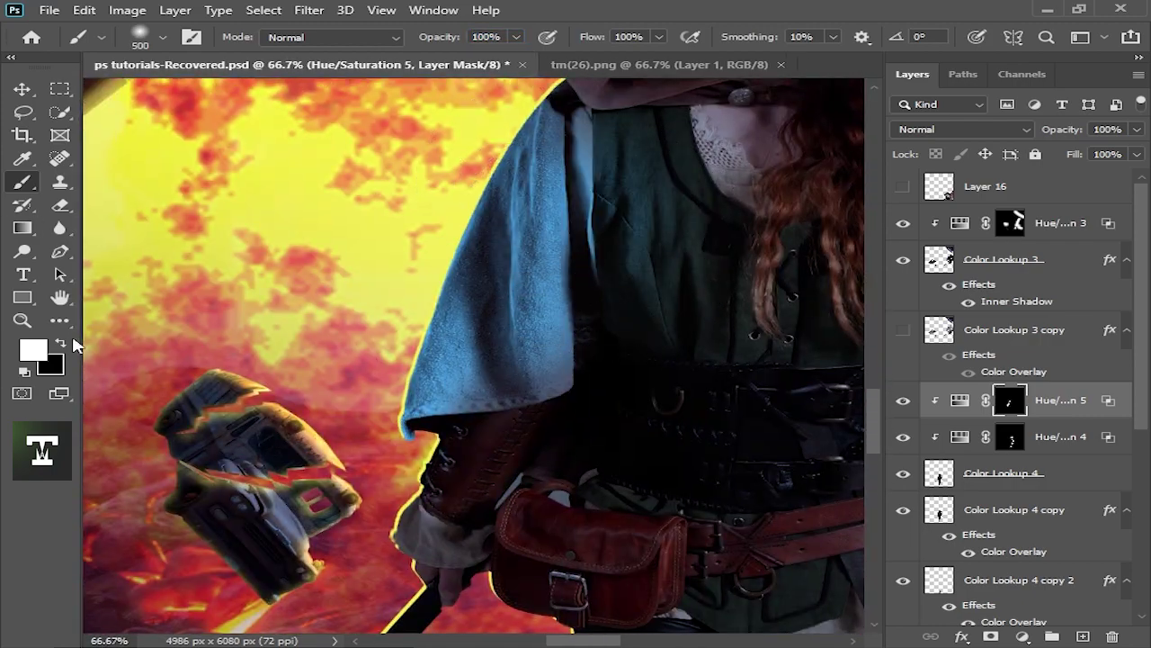
drag(485, 233, 561, 393)
Extend the blue rim light down the cloak, shoulders and arm, swapping colours and shrinking the brush
scroll(560, 393, down, 1)
key(bracketright)
key(bracketright)
key(bracketright)
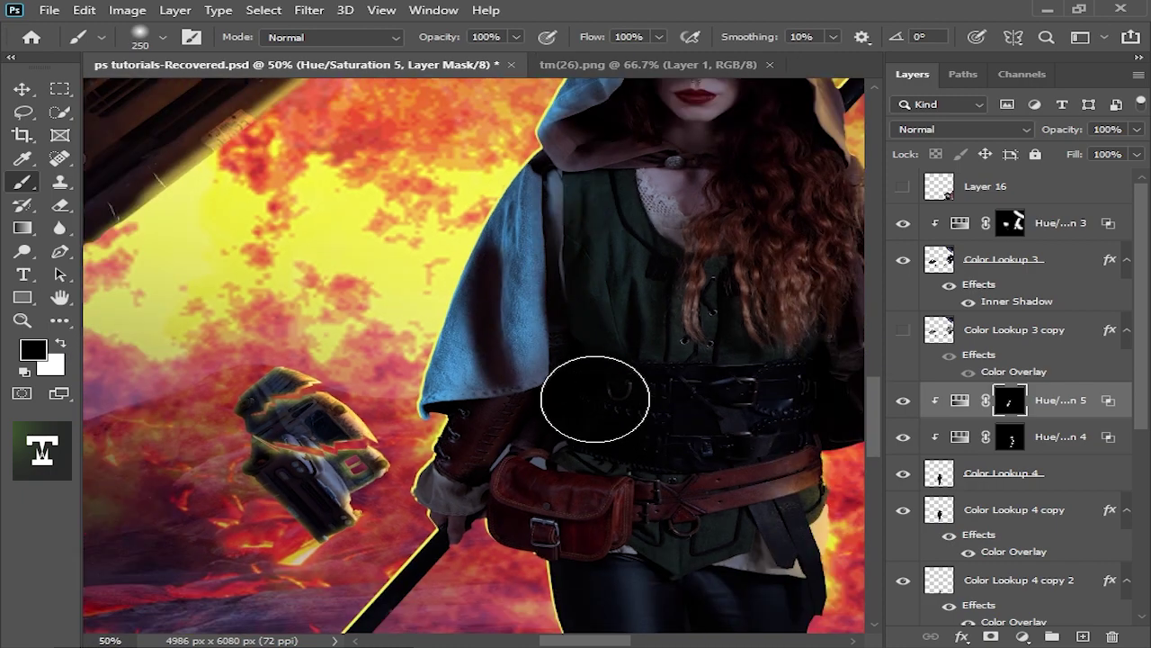
scroll(617, 424, down, 3)
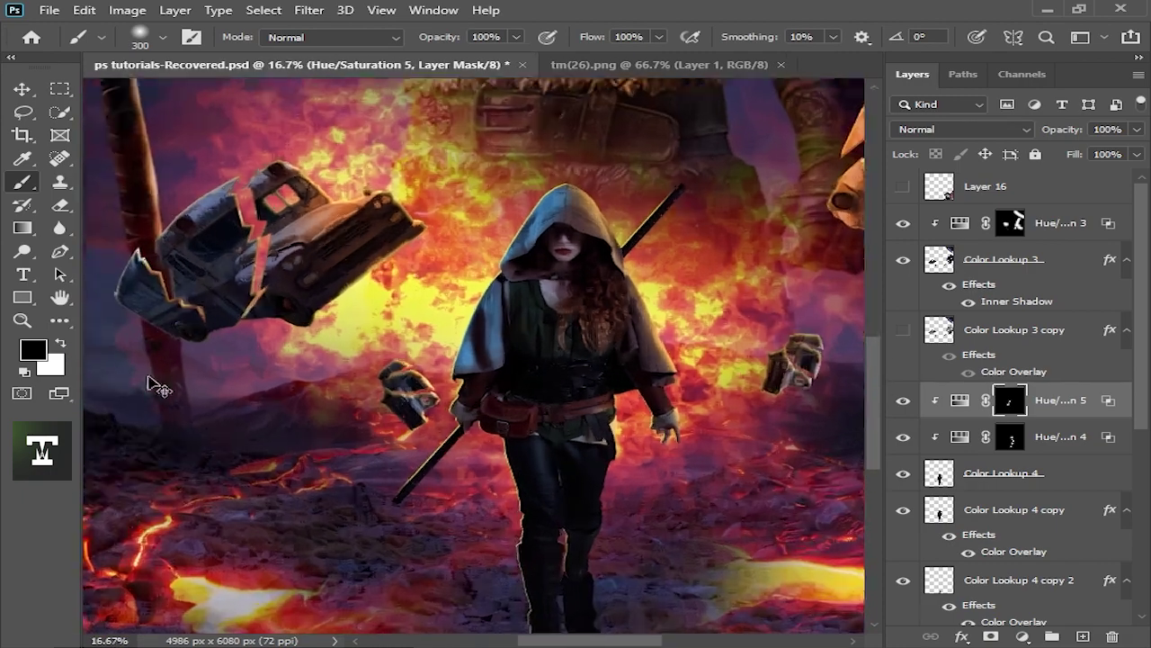
key(x)
scroll(523, 312, up, 2)
key(bracketleft)
key(bracketleft)
key(bracketleft)
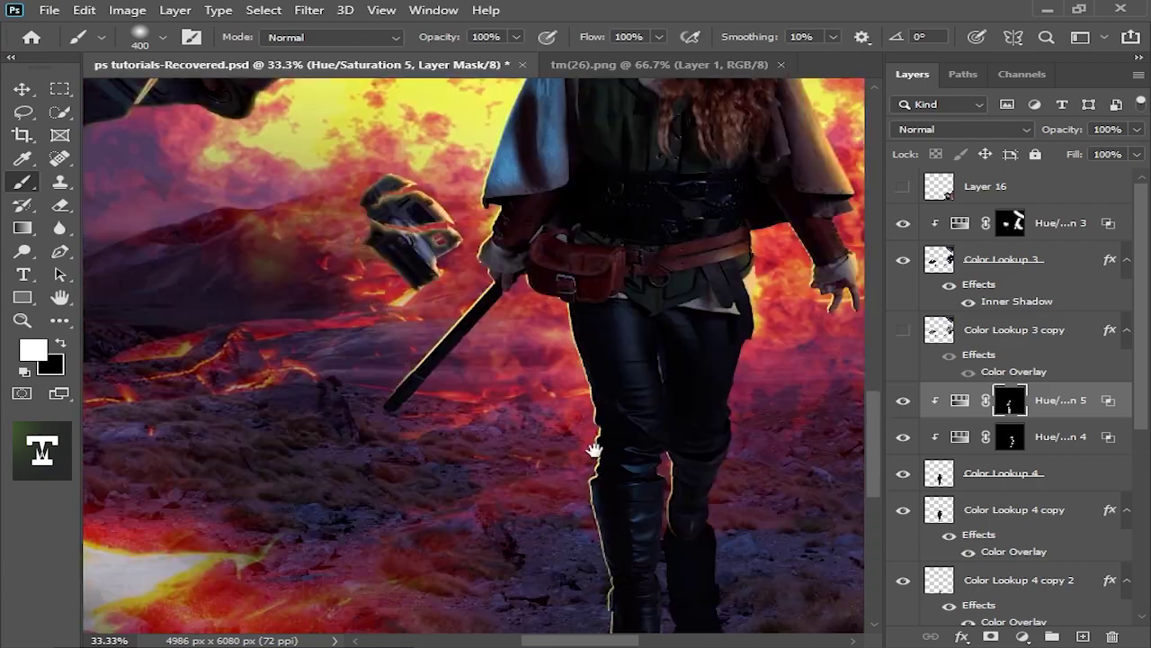
mouse_move(542, 553)
mouse_down()
mouse_move(475, 308)
mouse_move(474, 378)
mouse_up()
scroll(436, 385, up, 1)
key(bracketleft)
key(bracketleft)
key(bracketleft)
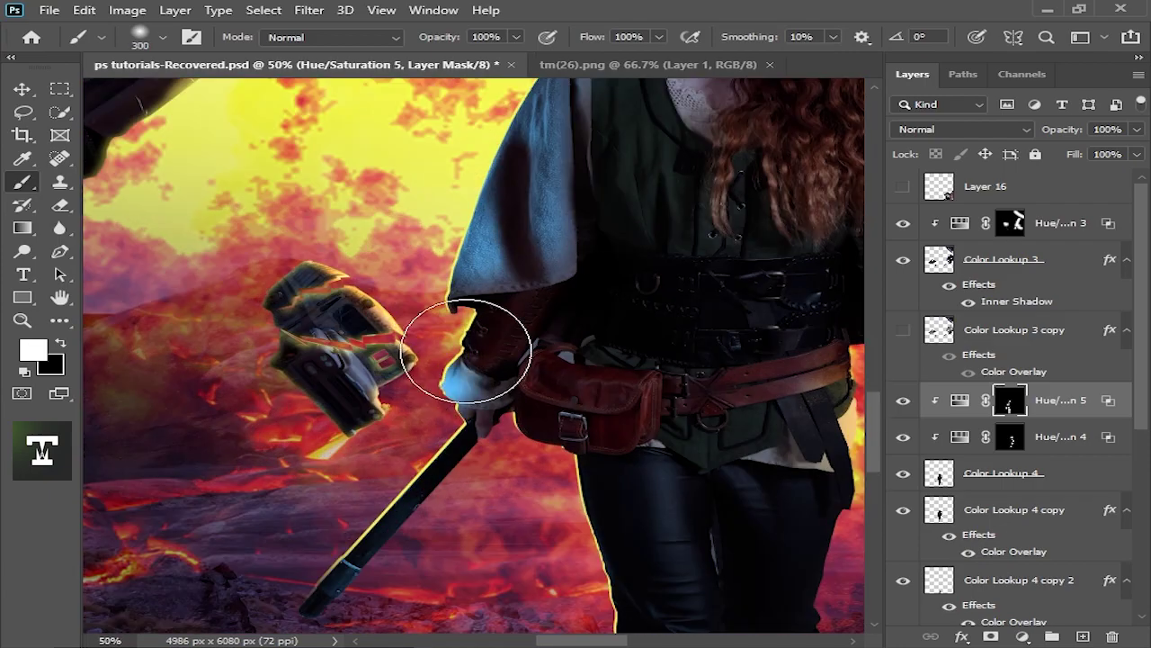
scroll(511, 395, down, 1)
scroll(581, 411, down, 4)
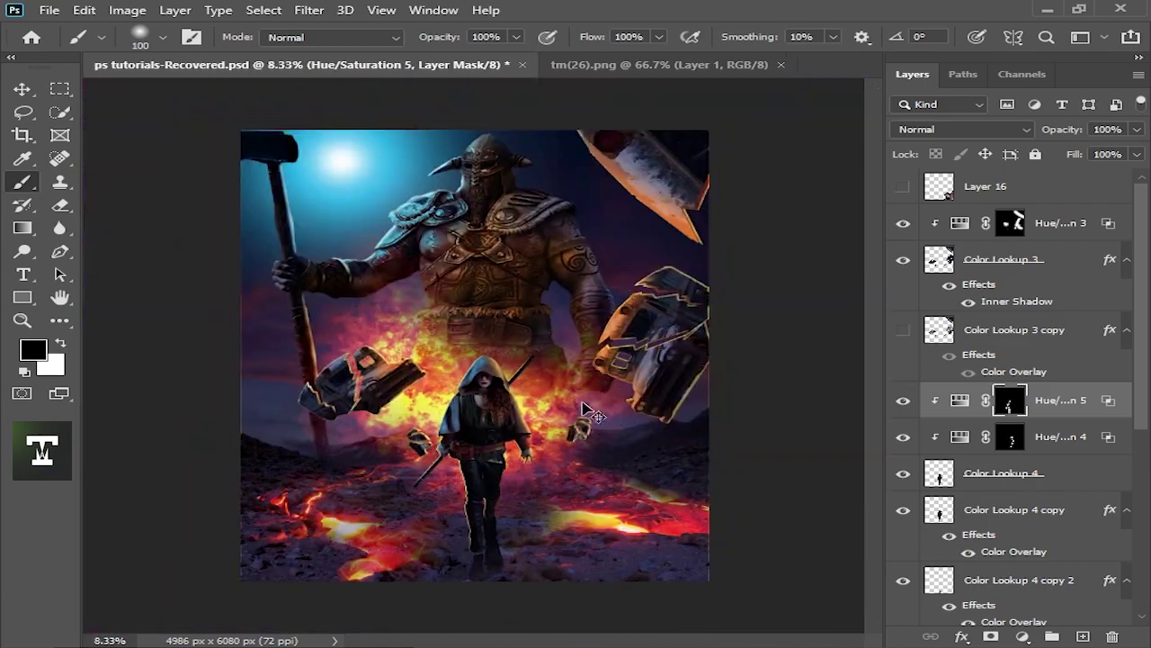
scroll(572, 342, up, 3)
scroll(385, 398, up, 2)
key(bracketleft)
scroll(416, 492, down, 1)
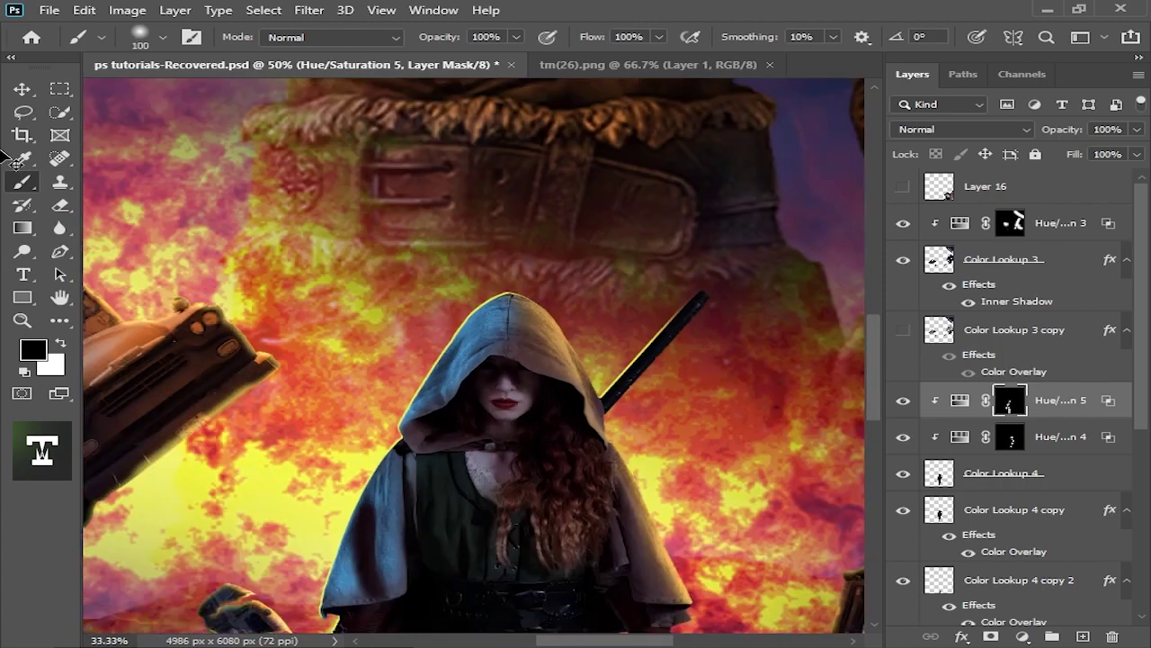
key(v)
scroll(765, 360, down, 4)
key(x)
scroll(697, 447, up, 1)
Show Layer 16 with the overturned car and wheel in the lower-right foreground
alt+scroll(606, 395, down, 2)
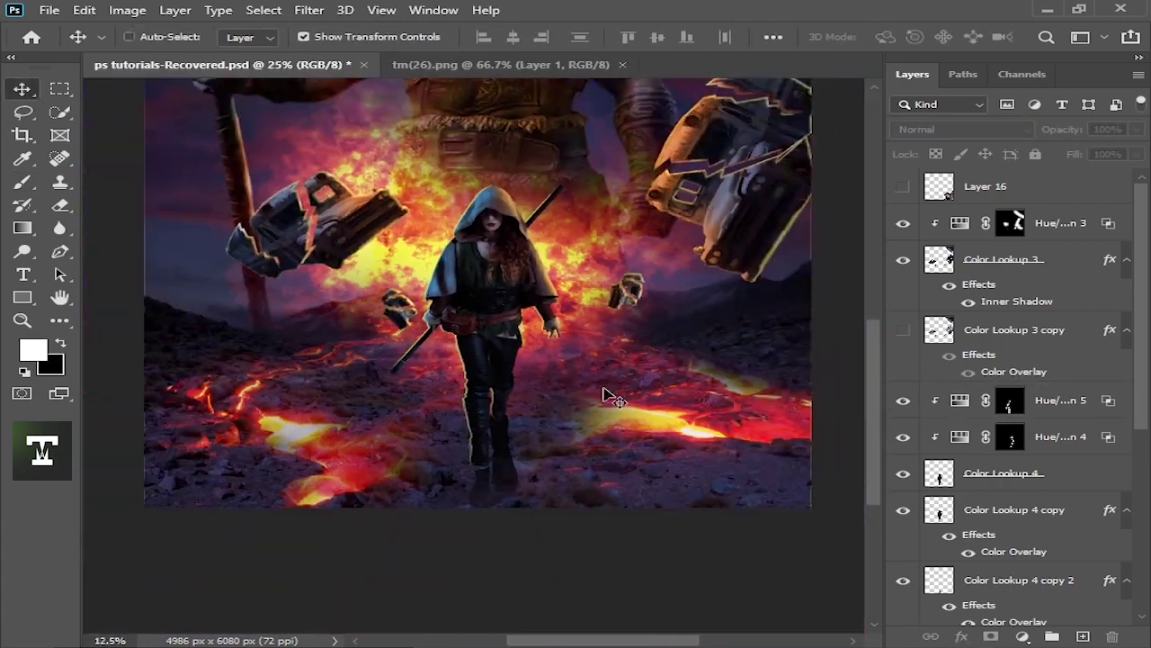
alt+scroll(686, 419, down, 2)
alt+scroll(591, 377, up, 2)
alt+scroll(590, 378, up, 1)
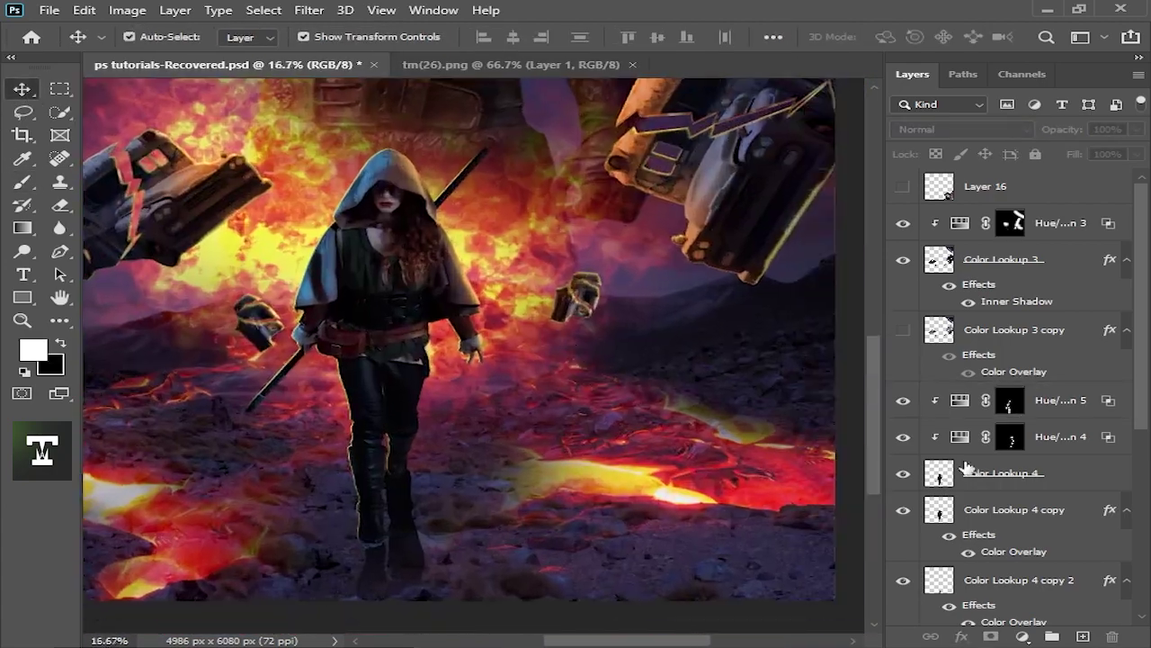
click(902, 188)
alt+scroll(773, 377, down, 5)
alt+scroll(580, 276, up, 4)
alt+scroll(580, 276, up, 1)
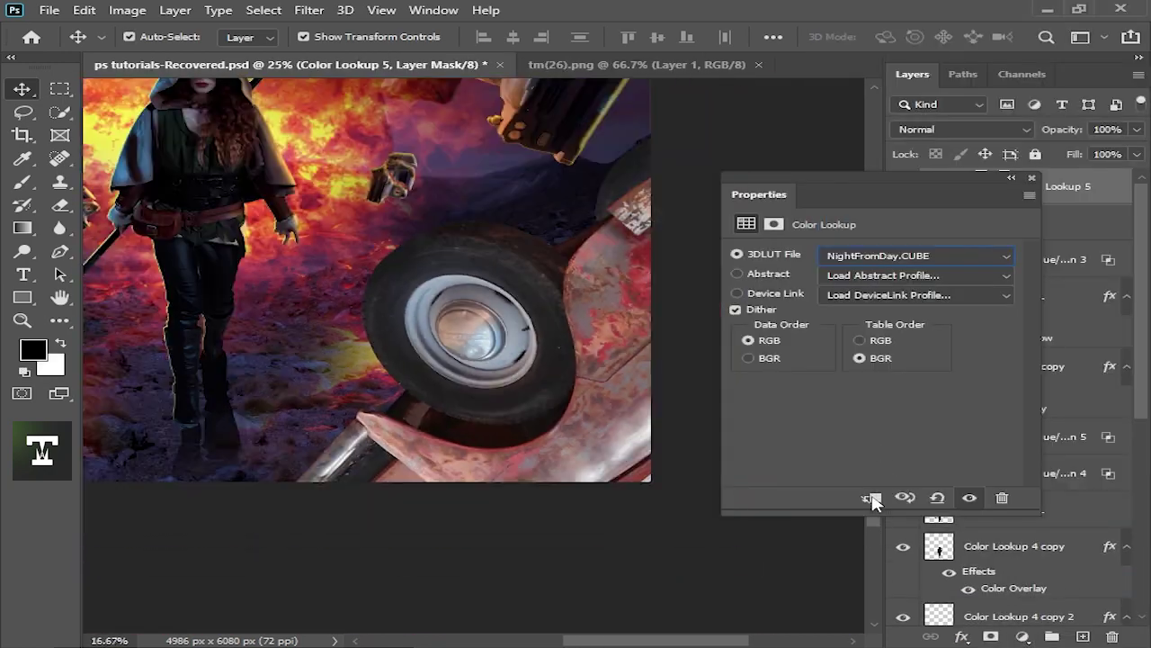
Finish the NightFromDay color lookup on the car and open a Levels adjustment
key(ctrl+minus)
key(ctrl+minus)
key(ctrl+minus)
click(1031, 177)
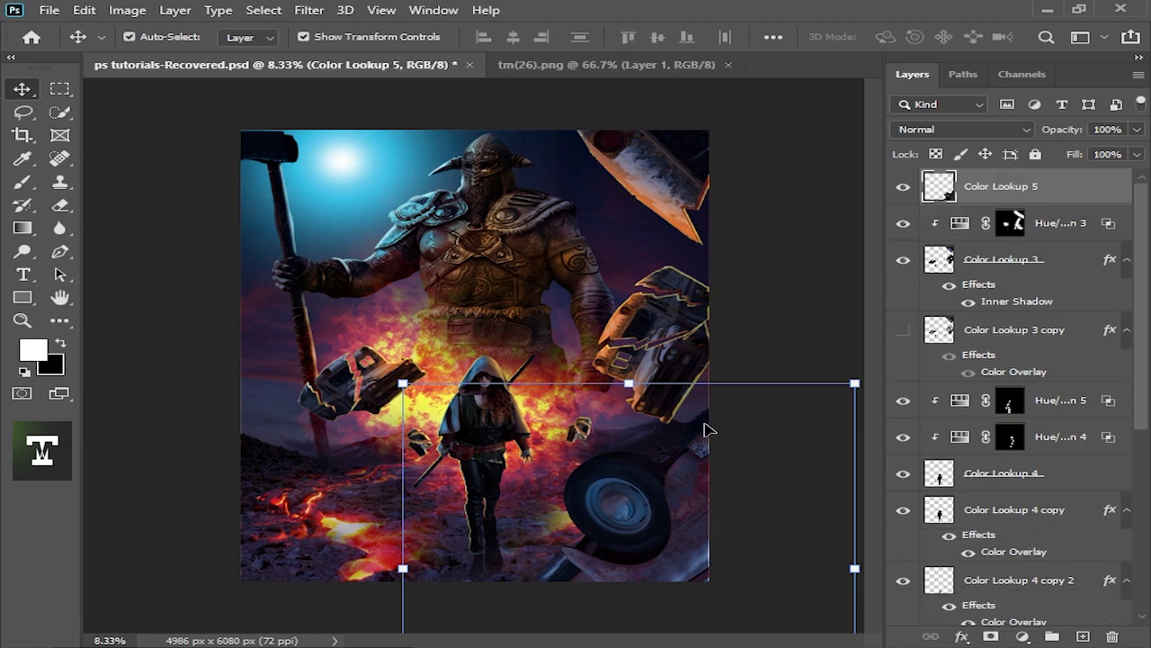
scroll(783, 539, up, 1)
key(ctrl+l)
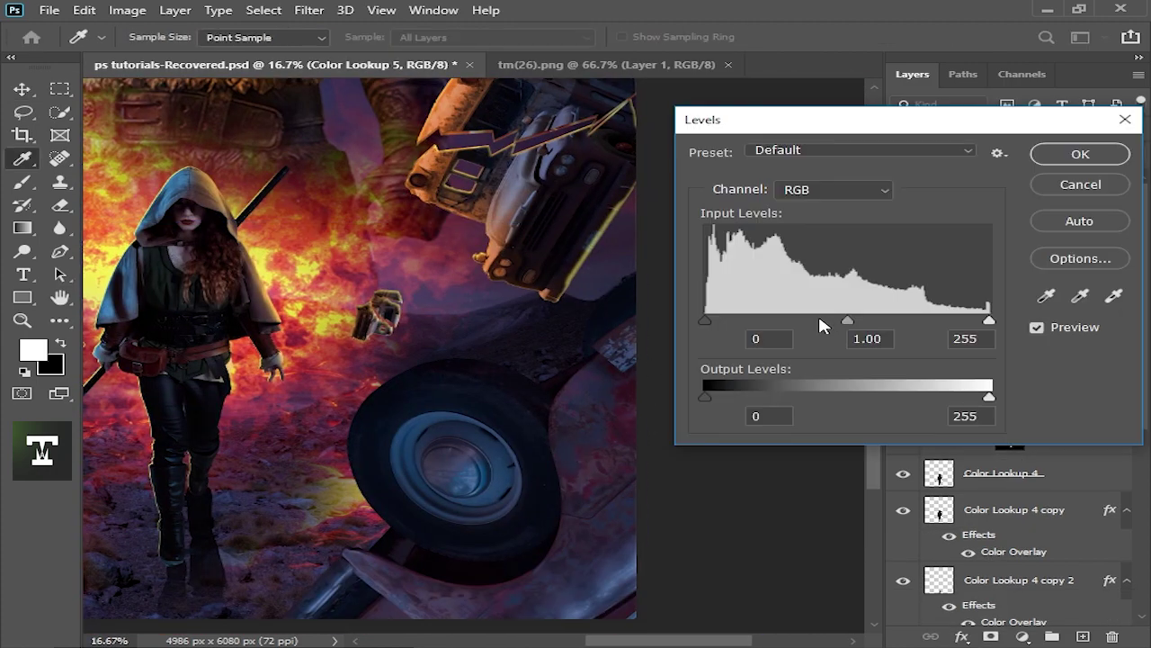
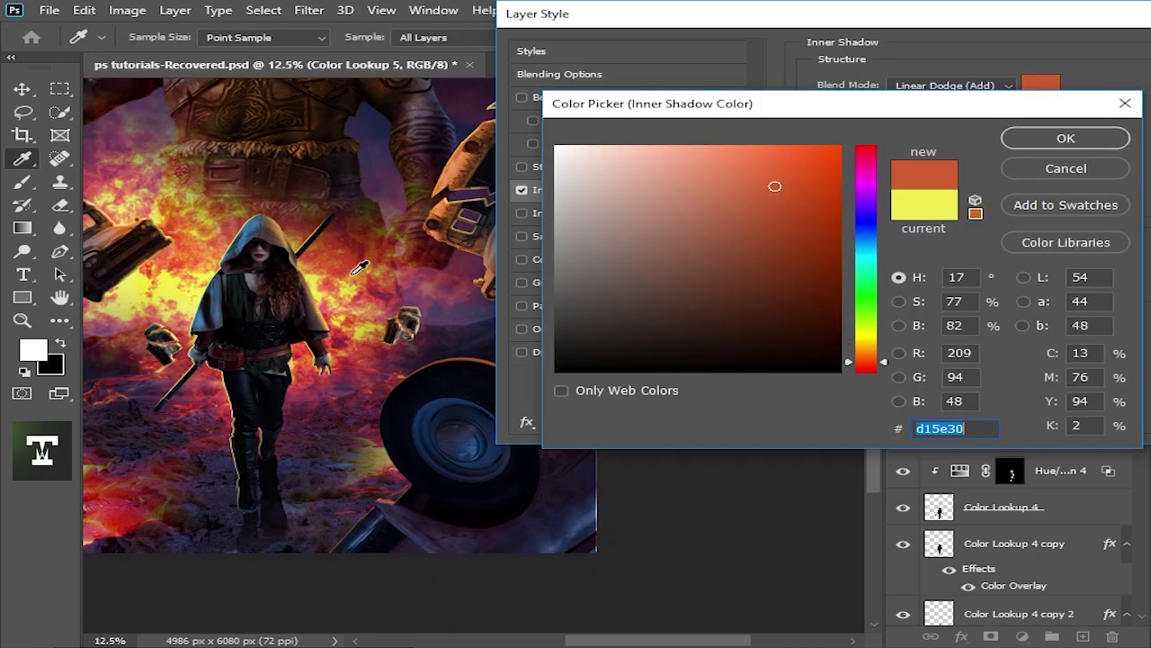
Give Color Lookup 5's Linear Dodge inner shadow an orange colour at 84% with Distance about 47
click(358, 273)
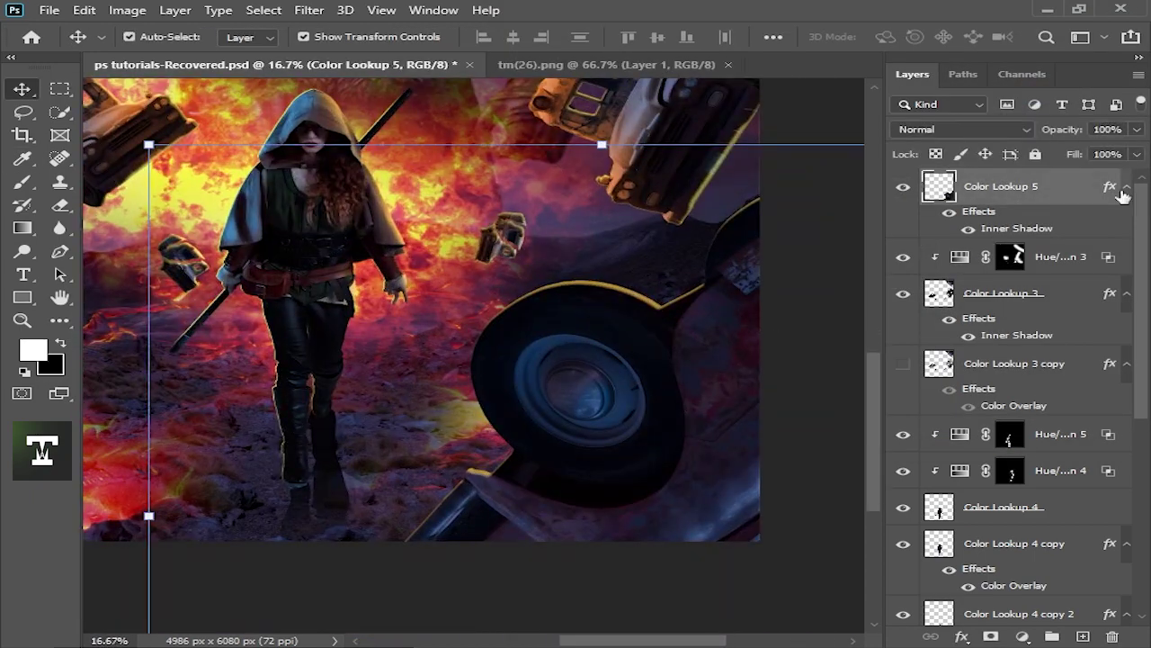
double_click(1123, 195)
drag(296, 20, 630, 11)
click(749, 191)
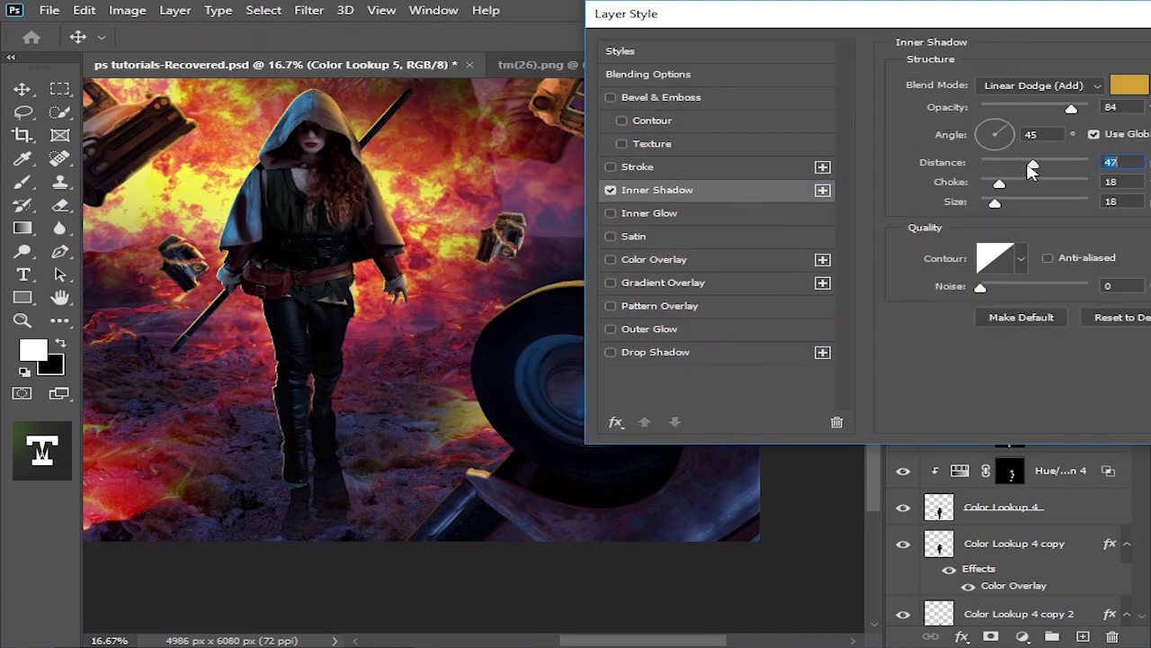
click(990, 128)
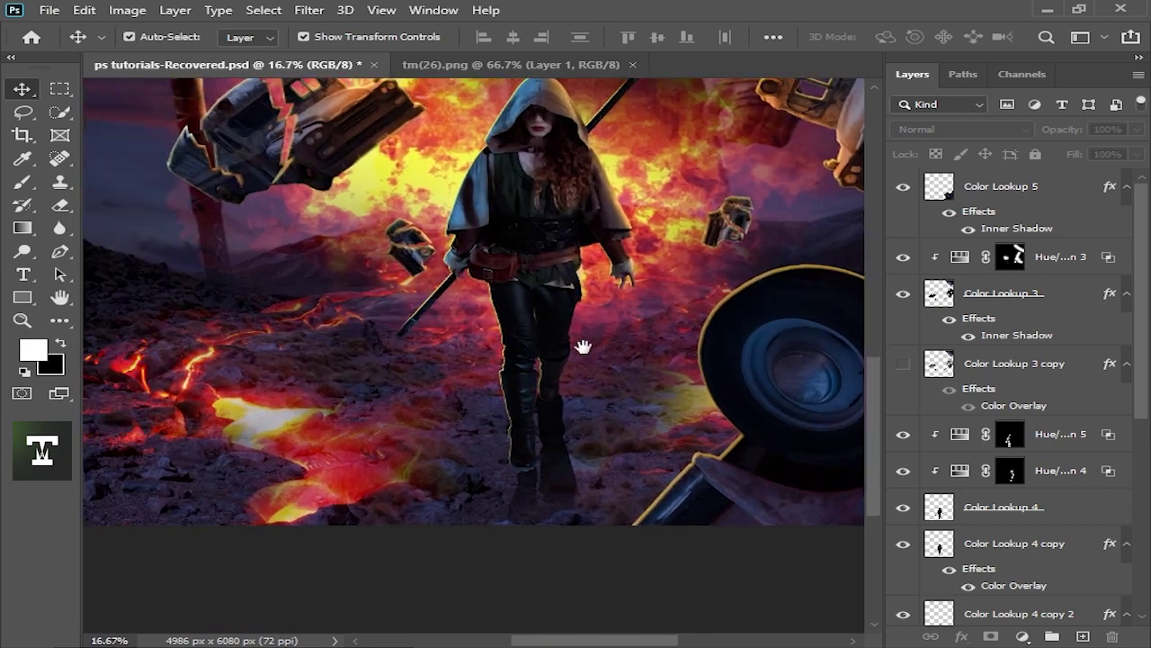
Stamp all visible layers into a new layer at the top of the stack
key(ctrl+alt+shift+e)
key(ctrl+l)
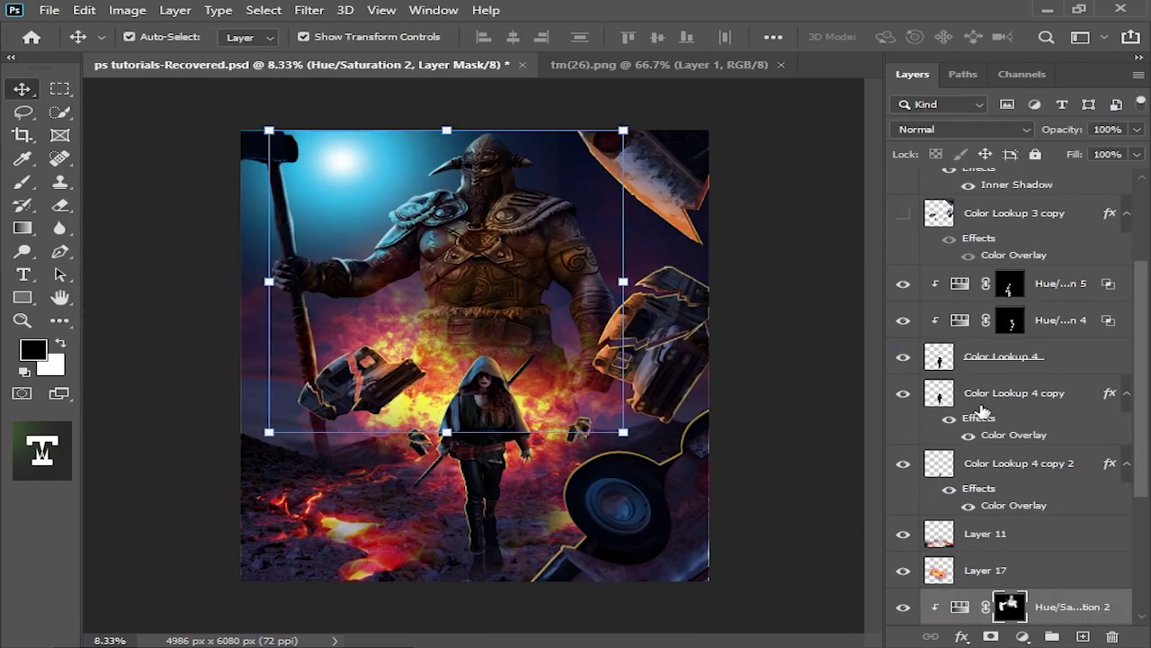
scroll(1048, 503, down, 5)
Darken Color Lookup 2 by setting its Levels midtones to 0.84
click(1044, 497)
key(ctrl+l)
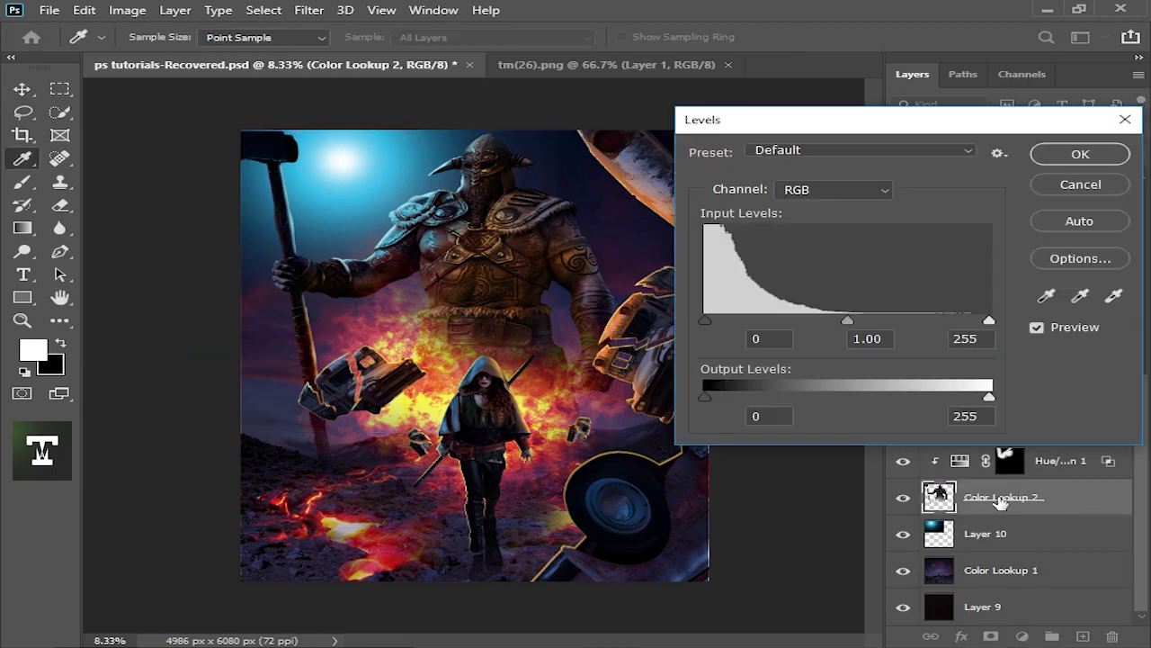
drag(846, 321, 866, 321)
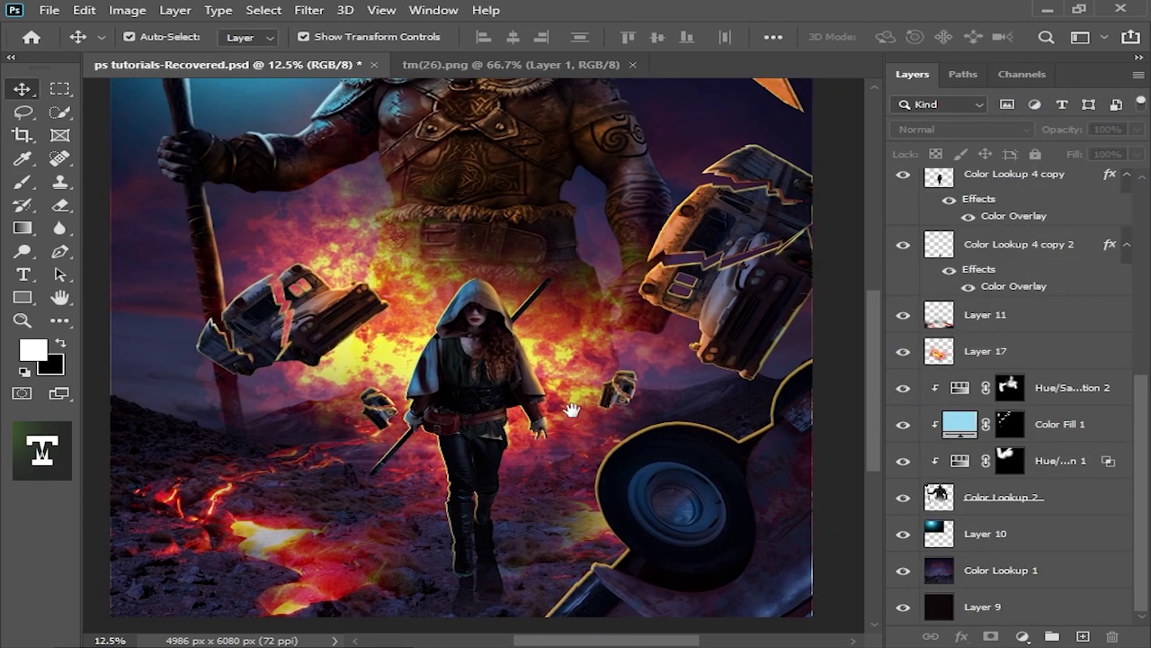
key(ctrl+plus)
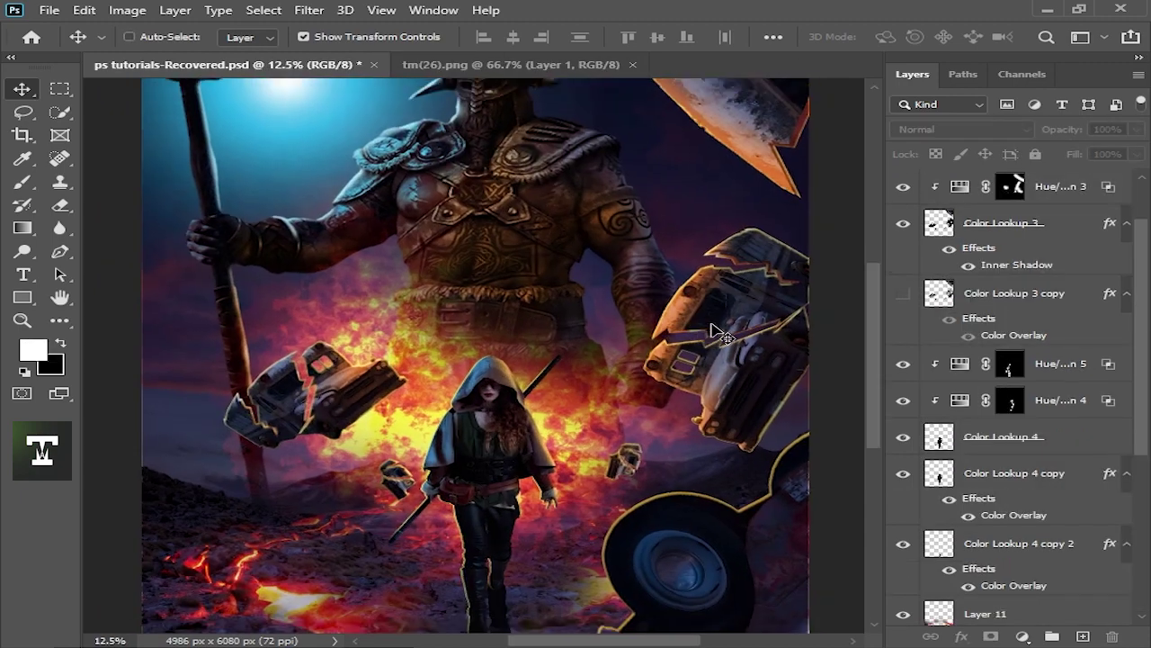
key(ctrl+minus)
key(ctrl+minus)
key(ctrl+minus)
key(ctrl+plus)
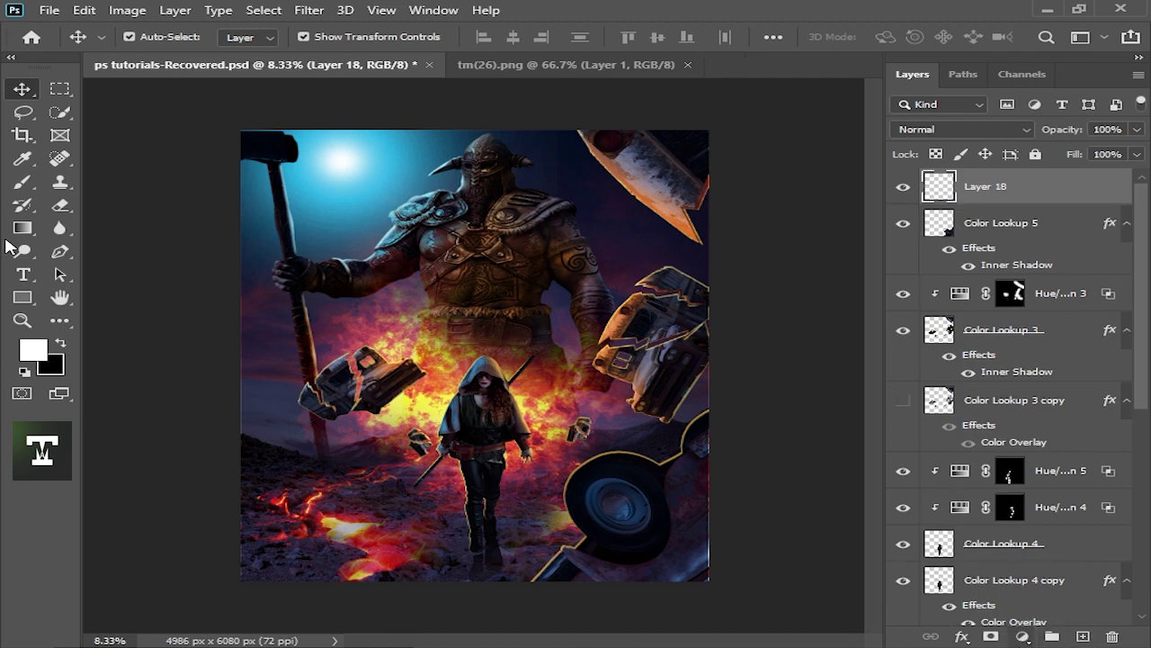
Shade Layer 18 with a large soft black brush at 10% flow
key(b)
drag(648, 50, 566, 57)
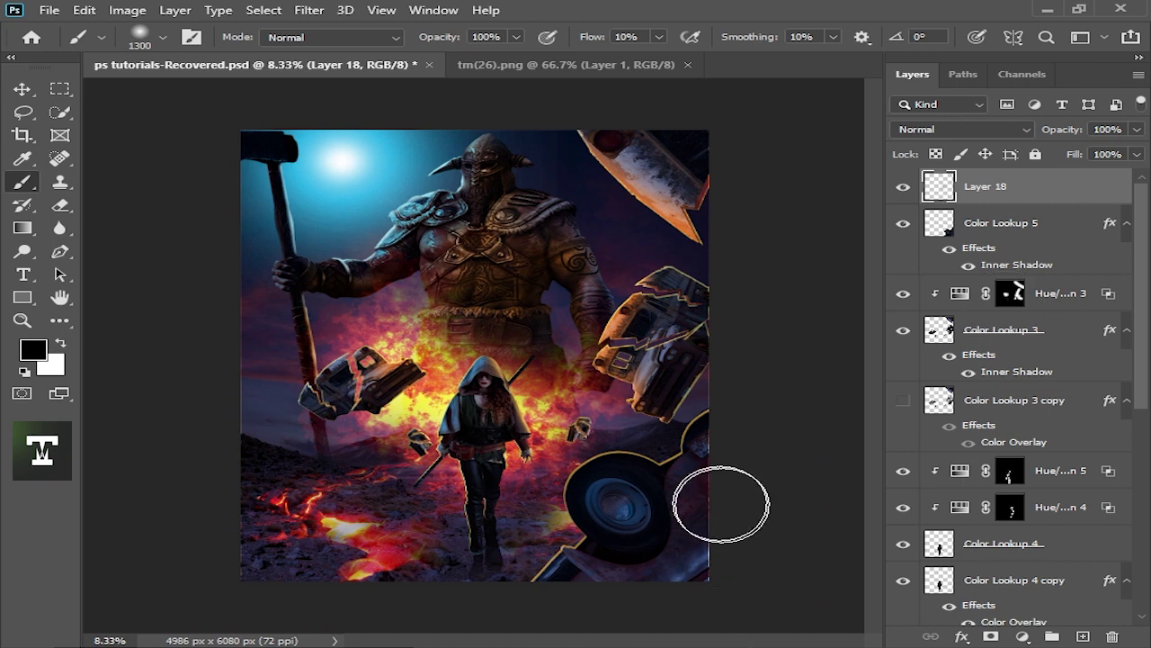
key(bracketright)
key(ctrl+minus)
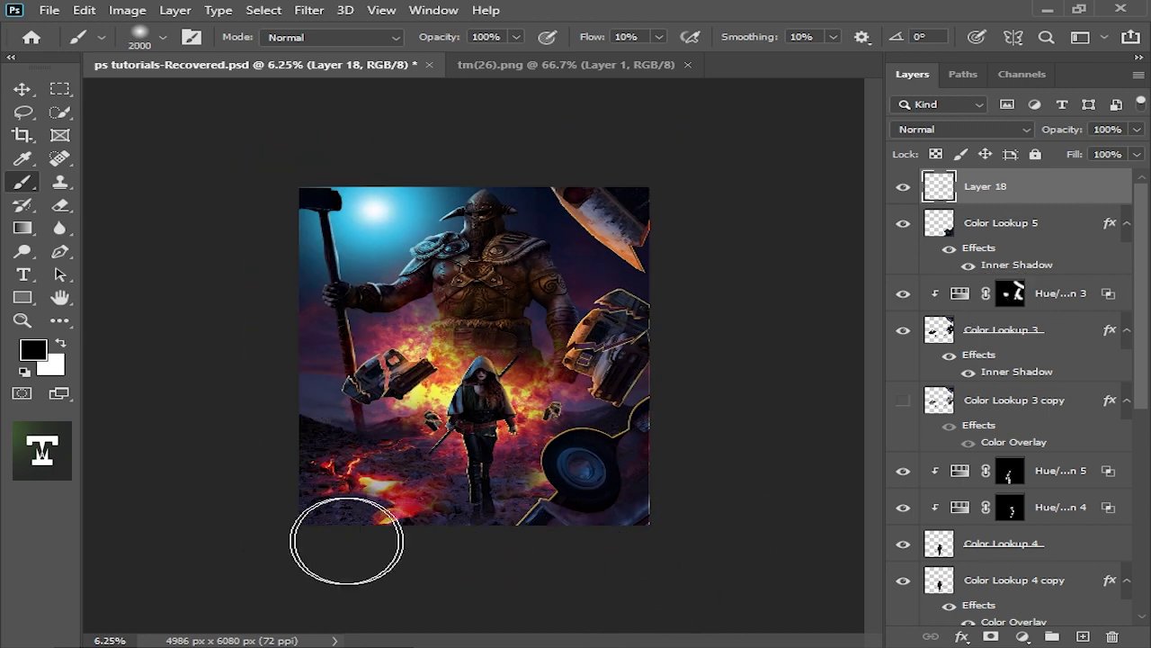
key(bracketright)
key(bracketleft)
key(bracketleft)
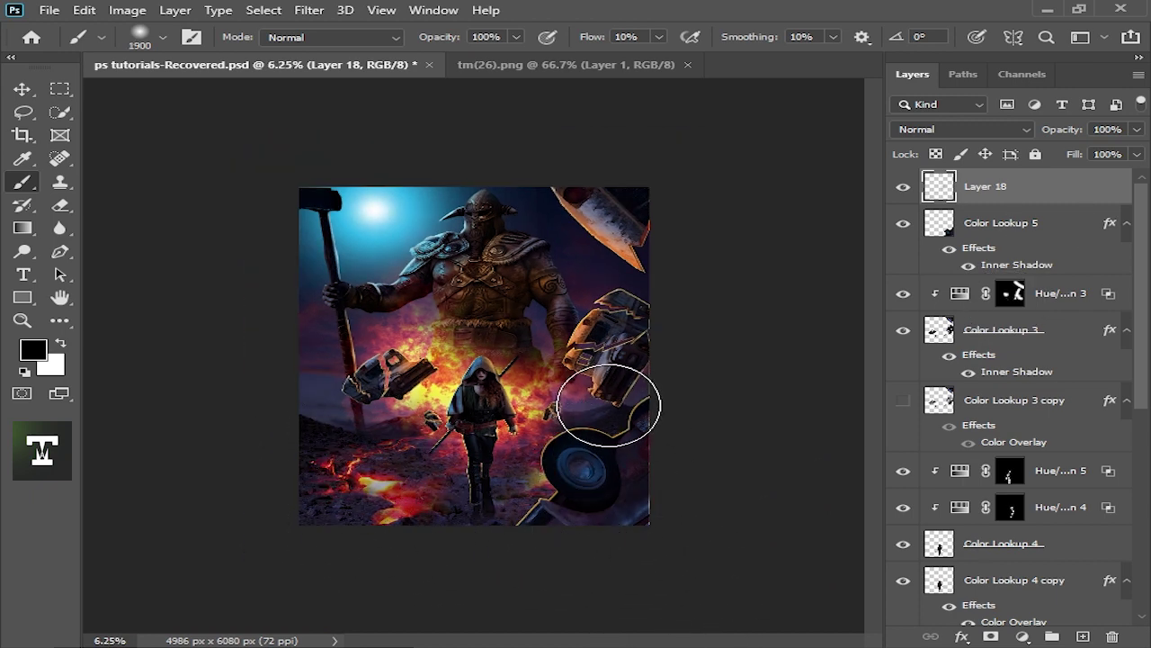
key(bracketright)
key(ctrl+plus)
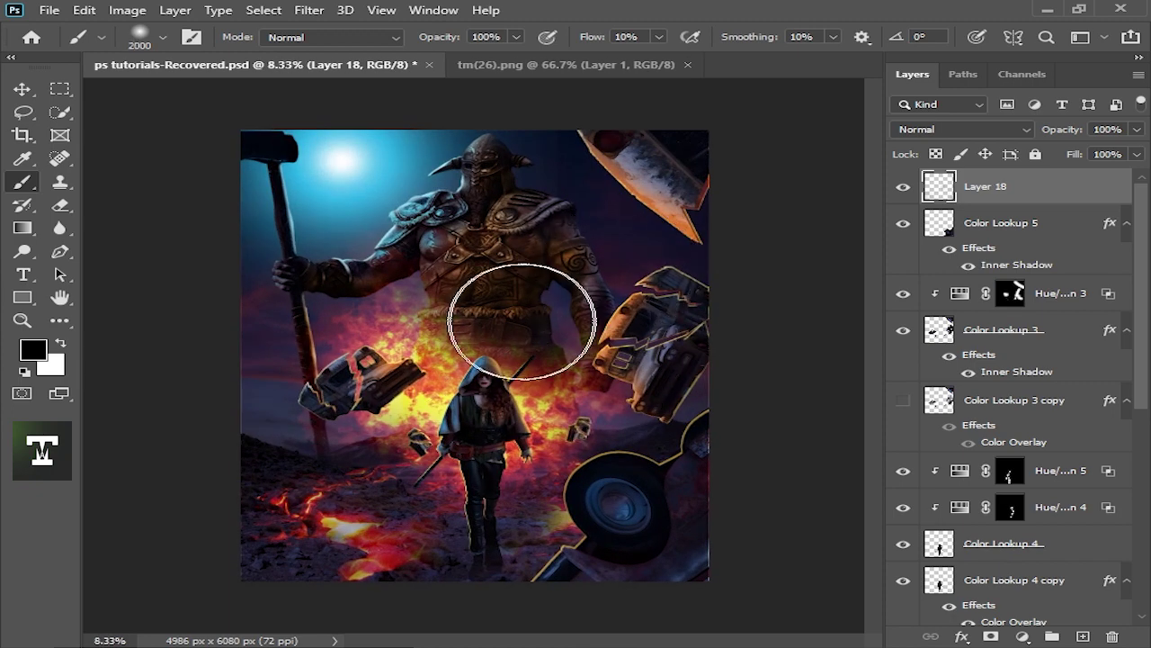
key(bracketleft)
key(bracketleft)
key(bracketleft)
key(bracketright)
key(bracketright)
key(bracketright)
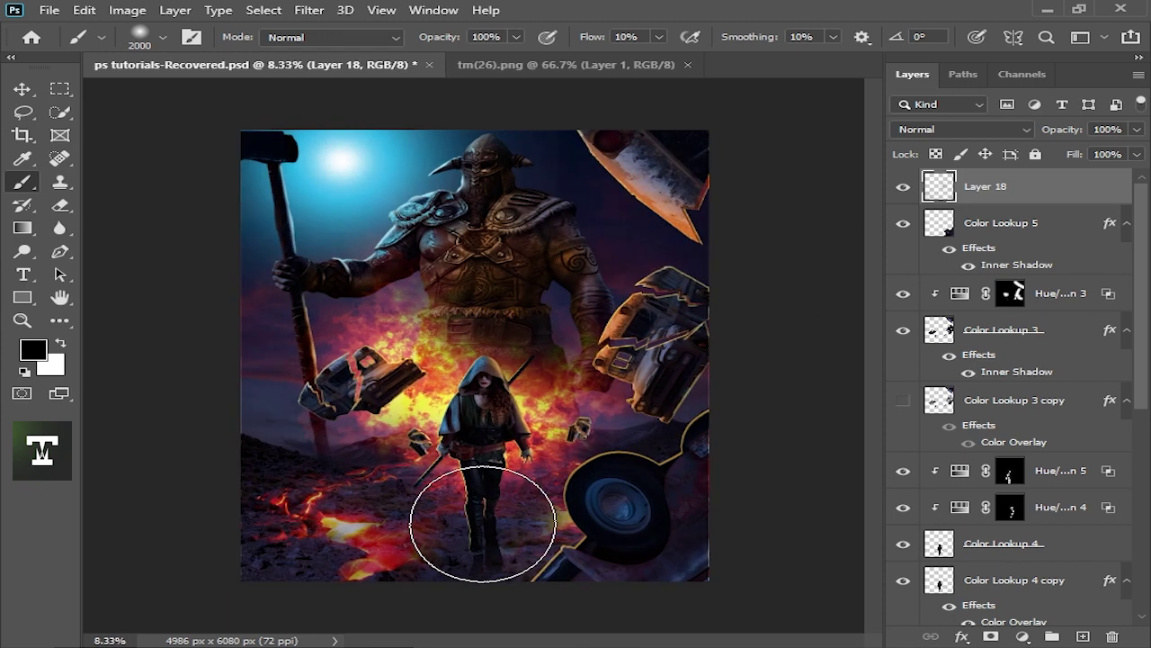
key(ctrl+minus)
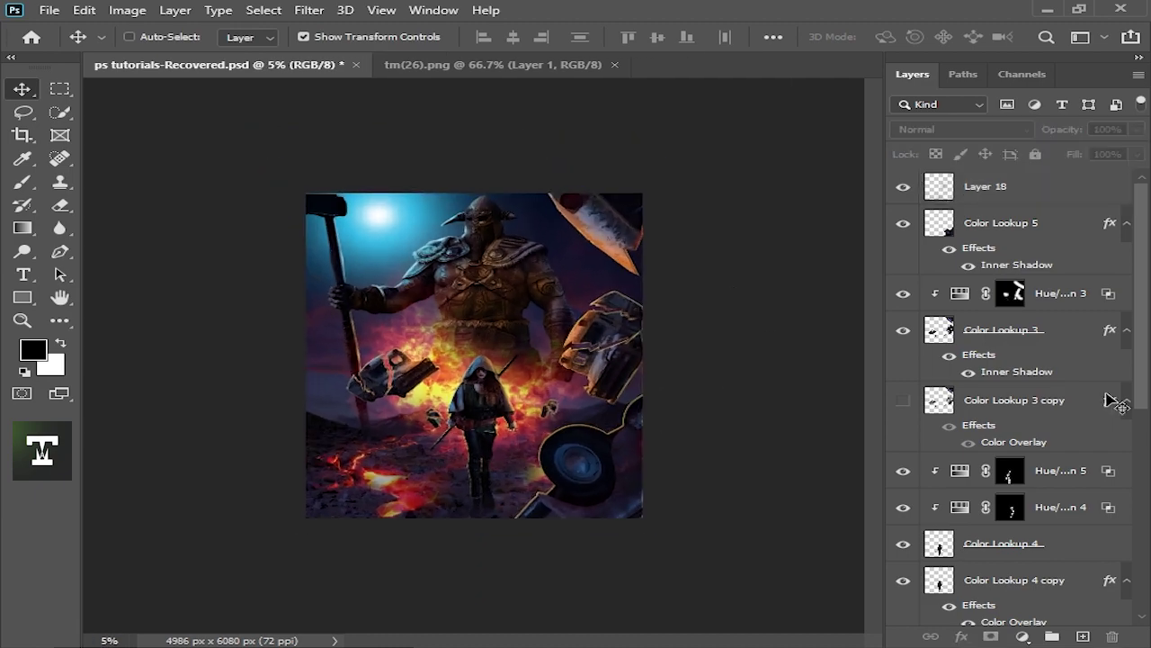
Add Layer 19 above Layer 11 and paint soft black shading around the figures
click(1057, 501)
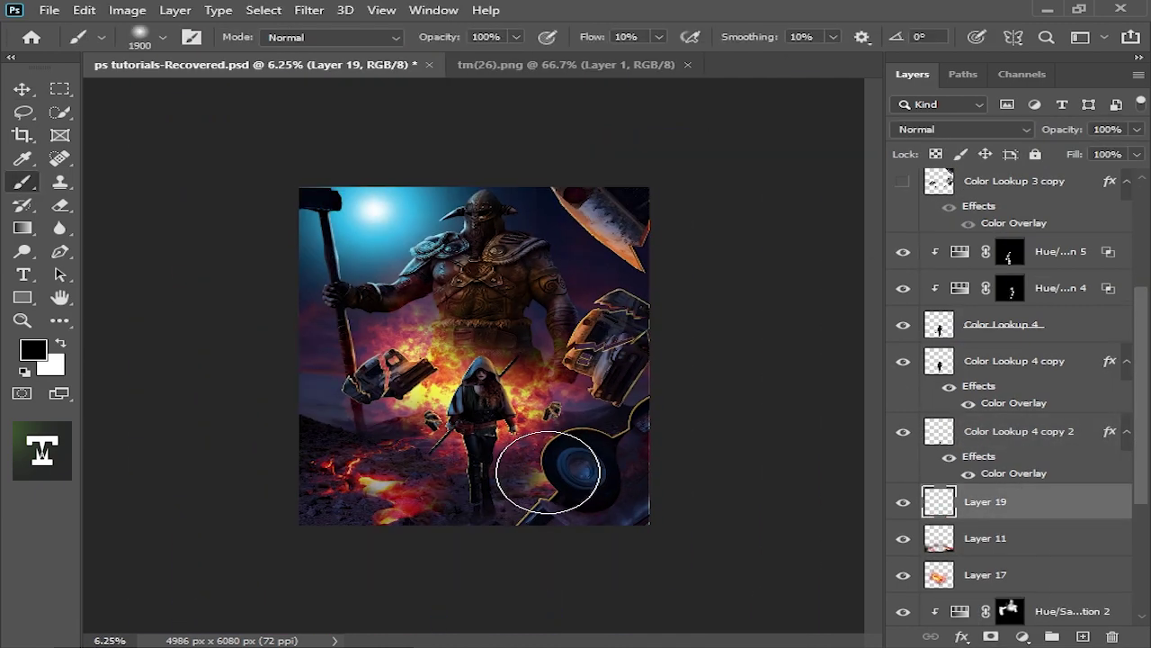
key(ctrl+plus)
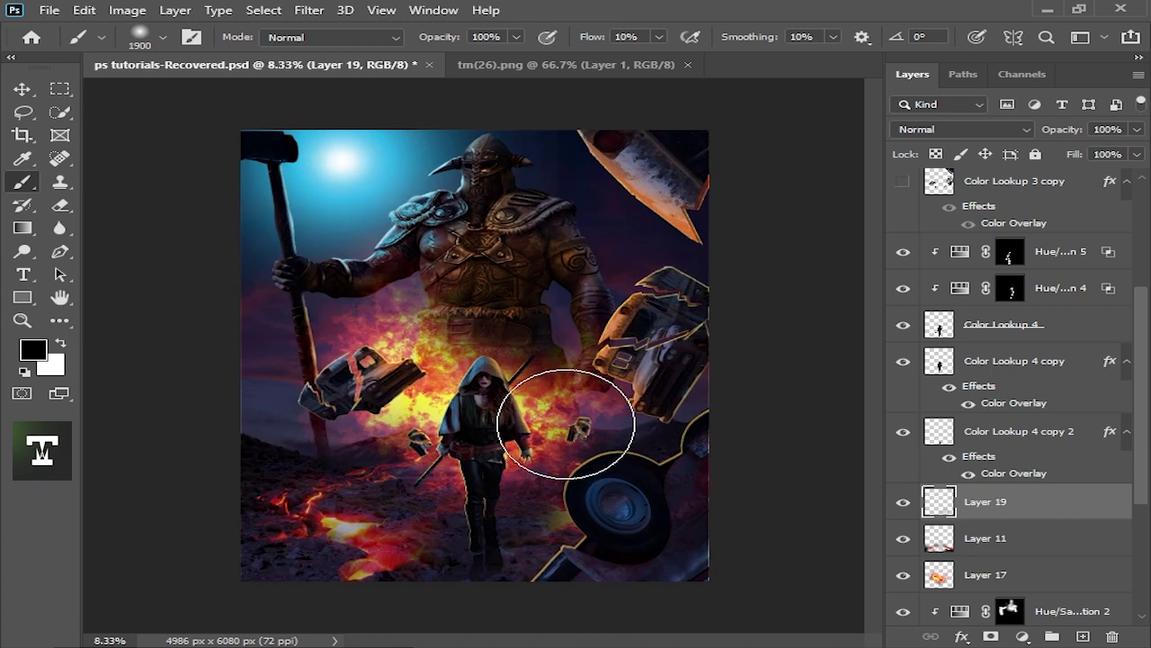
key(bracketleft)
key(ctrl+minus)
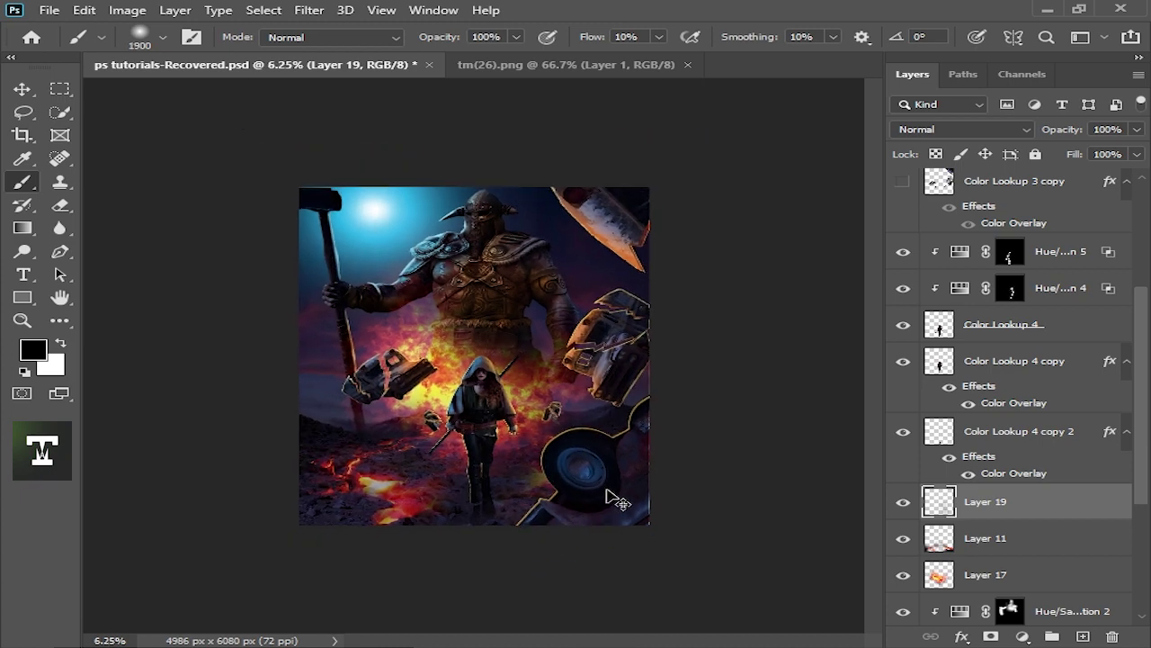
key(ctrl+plus)
key(ctrl+plus)
key(bracketleft)
key(bracketleft)
key(bracketleft)
key(ctrl+minus)
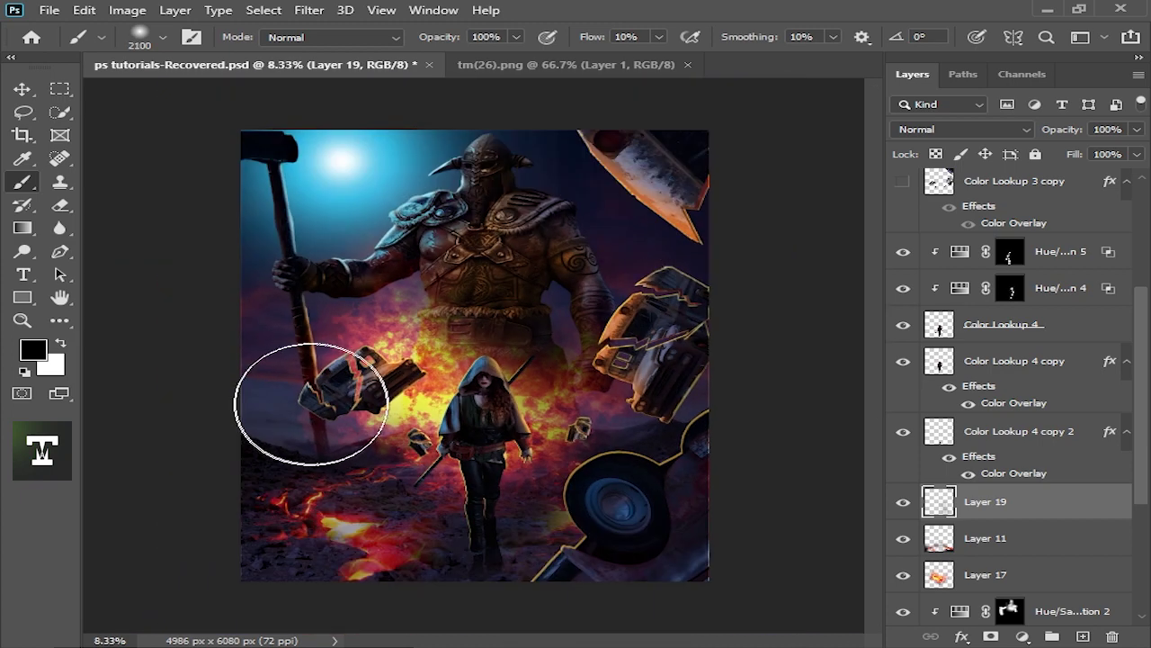
key(bracketright)
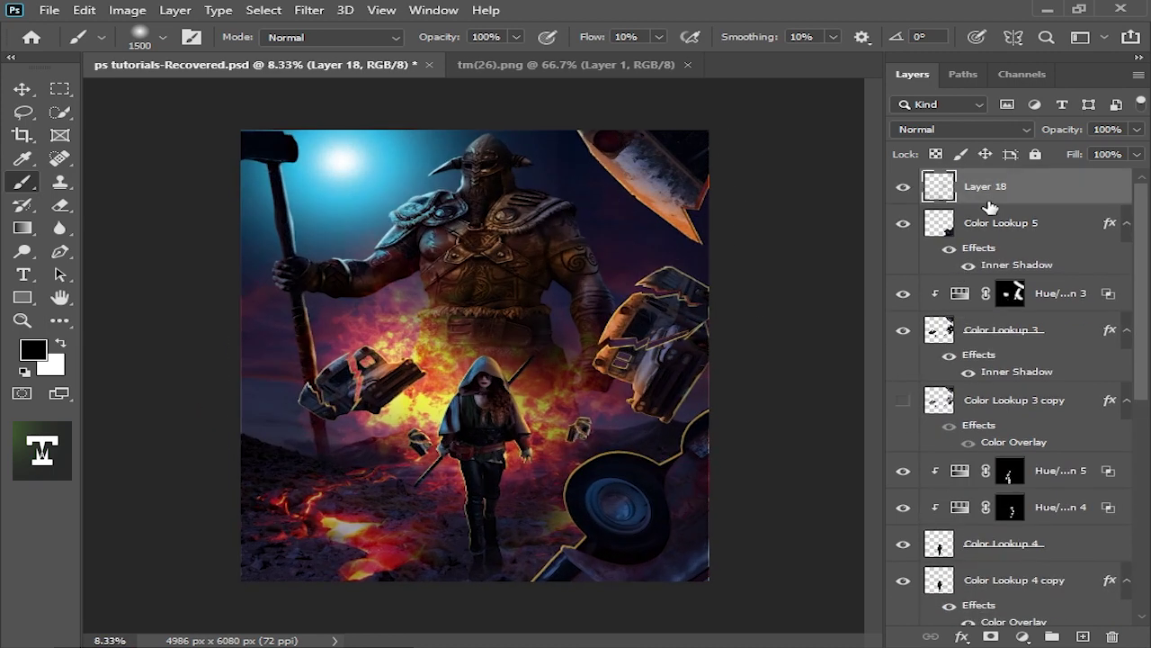
key(bracketright)
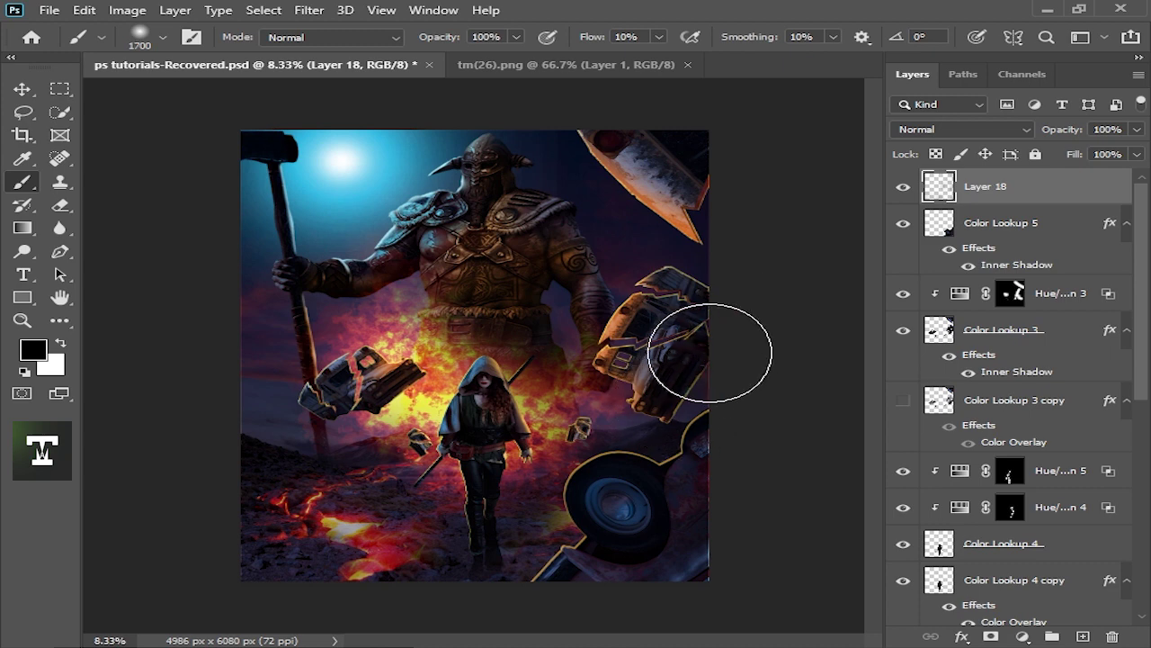
key(bracketright)
key(ctrl+minus)
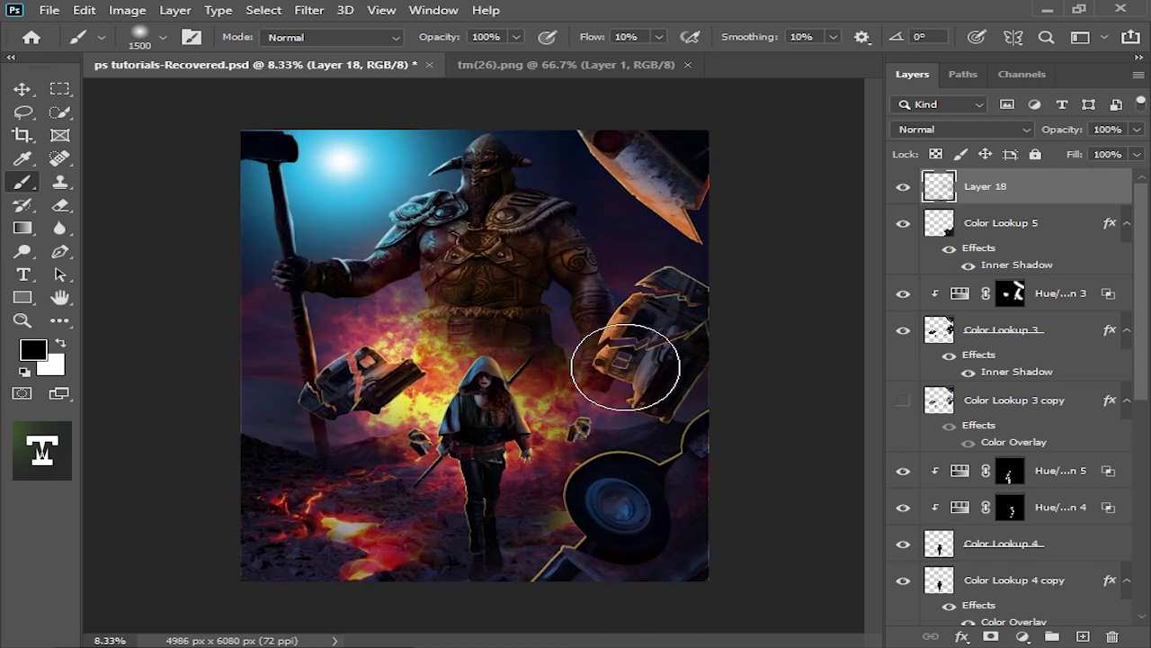
key(bracketright)
key(bracketright)
key(bracketright)
key(ctrl+minus)
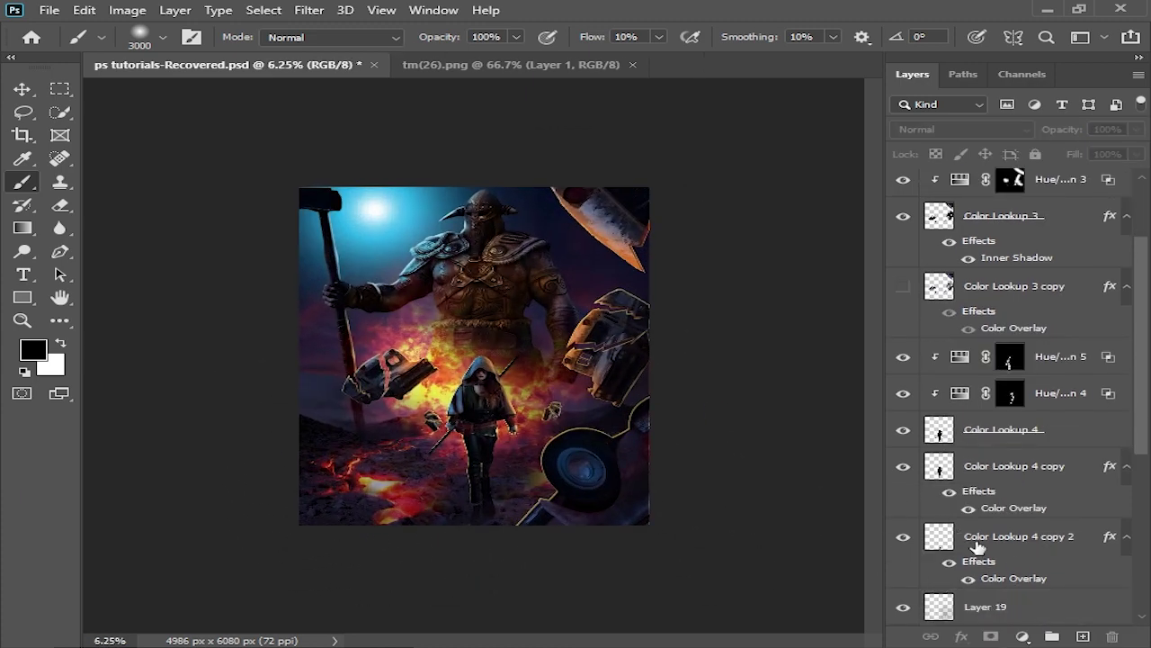
Continue shading on Layer 19 with a smaller brush
scroll(977, 546, down, 2)
click(1034, 606)
click(985, 497)
key(bracketleft)
key(bracketleft)
key(bracketleft)
key(bracketleft)
key(bracketleft)
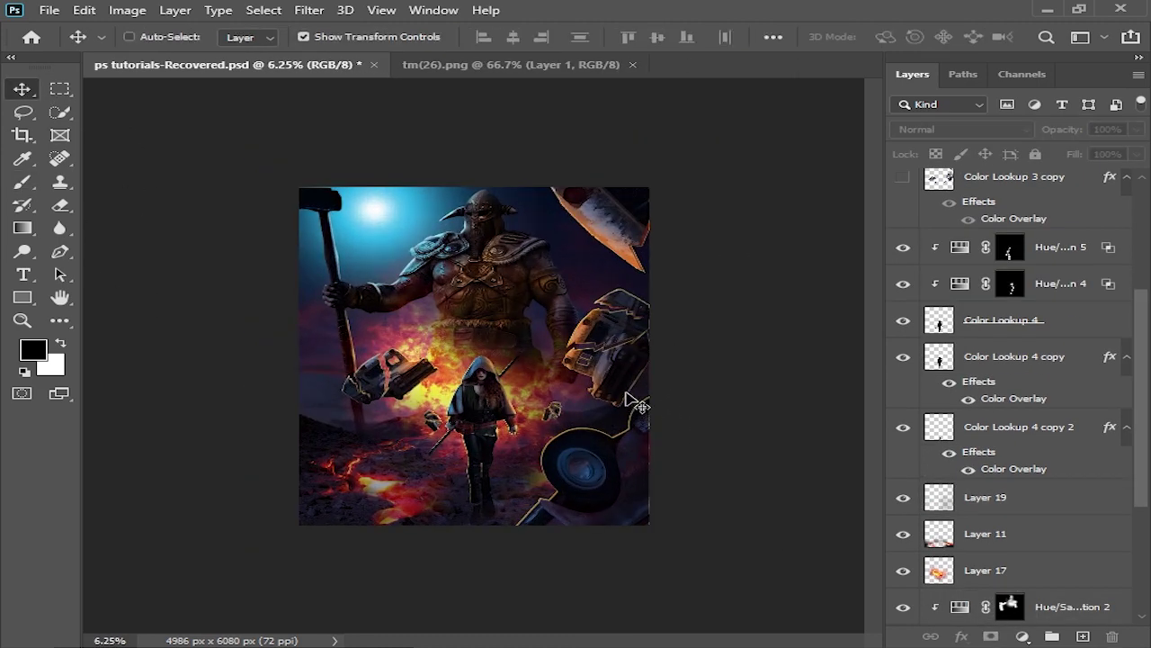
key(ctrl+plus)
Paste the crack image and remove its white background with the Magic Eraser
ctrl+click(402, 385)
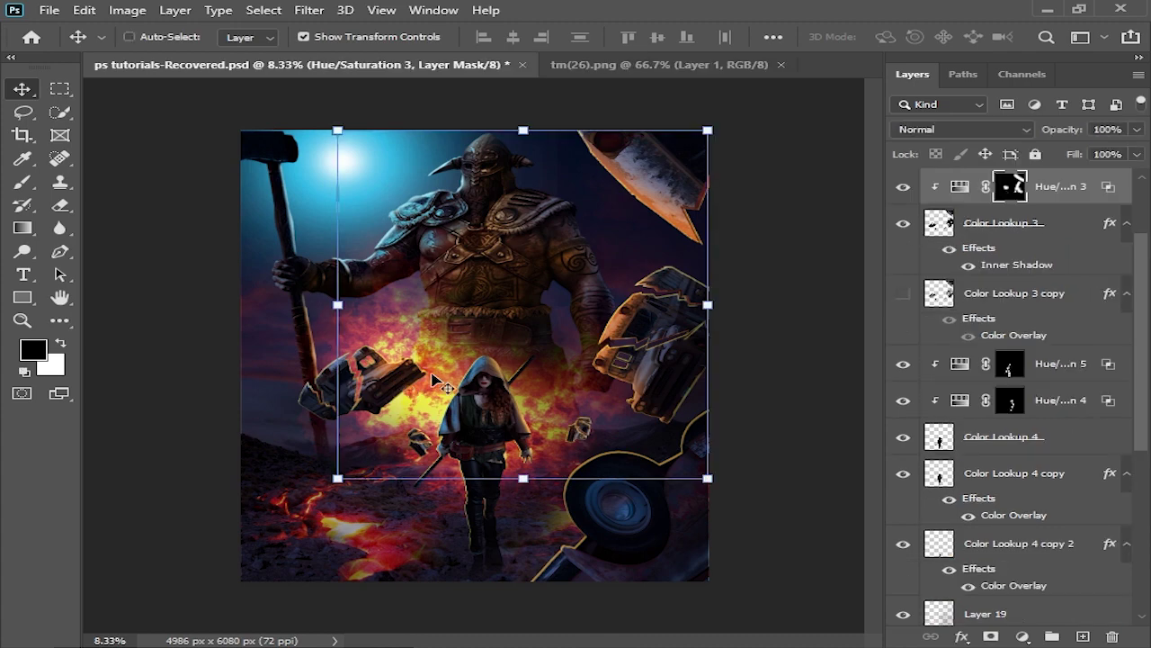
key(ctrl+minus)
key(ctrl+plus)
key(ctrl+plus)
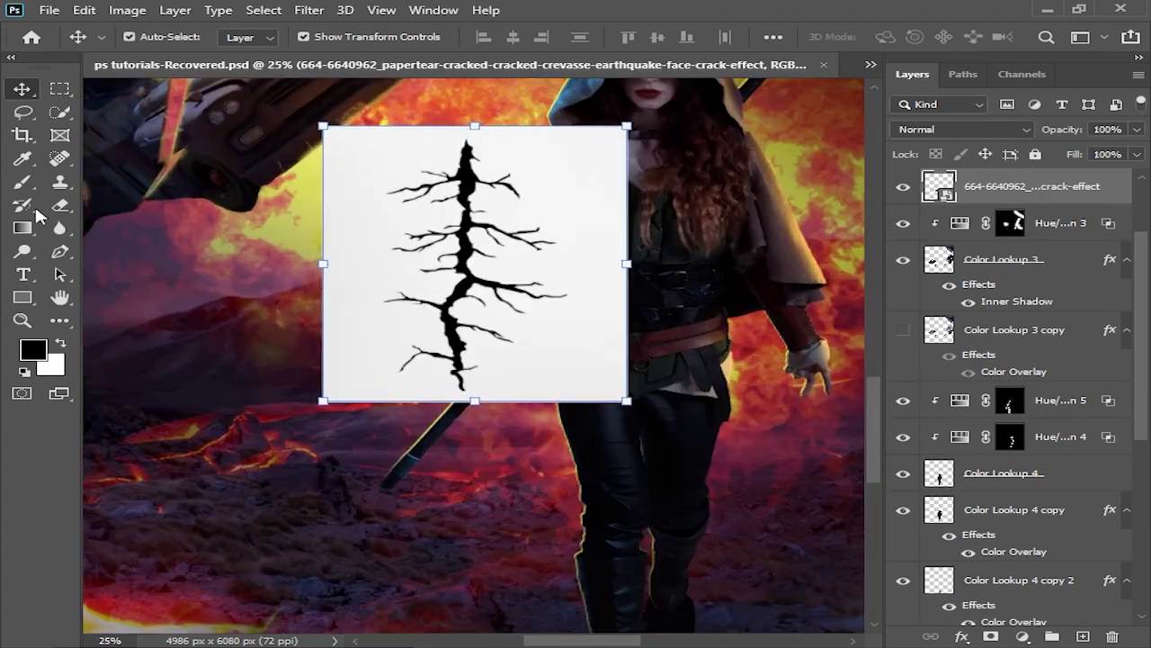
key(ctrl+plus)
key(e)
key(ctrl+plus)
right_click(563, 280)
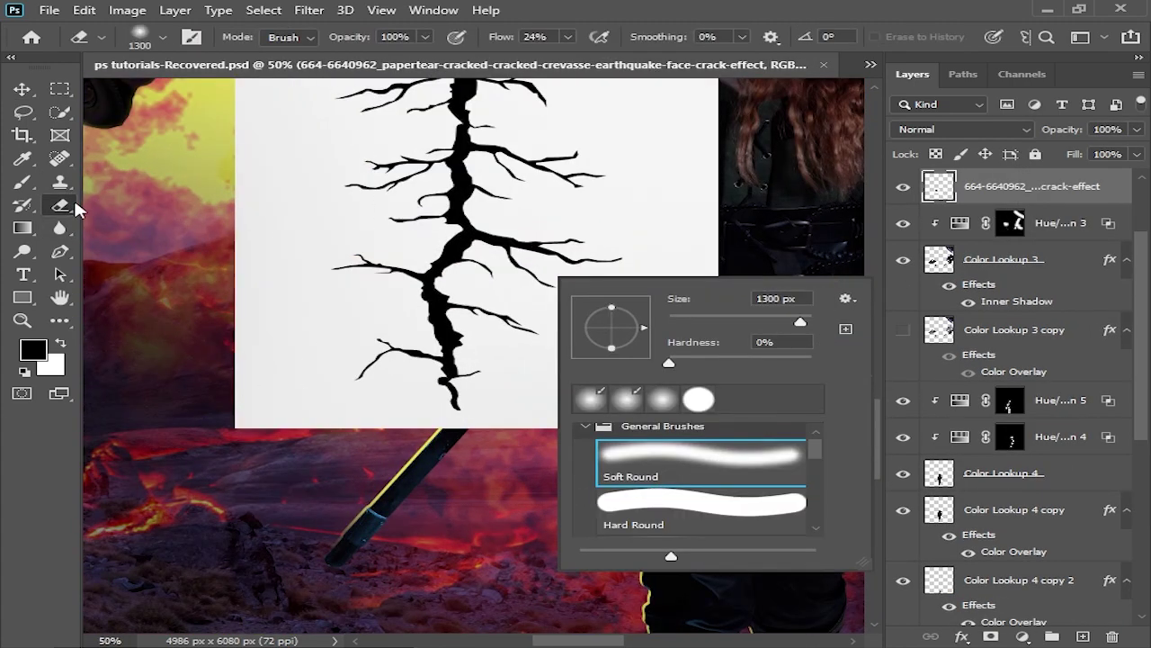
right_click(60, 205)
click(135, 241)
click(629, 291)
Move the crack down onto the lava ground and scale it up
key(ctrl+minus)
key(ctrl+minus)
key(v)
drag(475, 297, 399, 522)
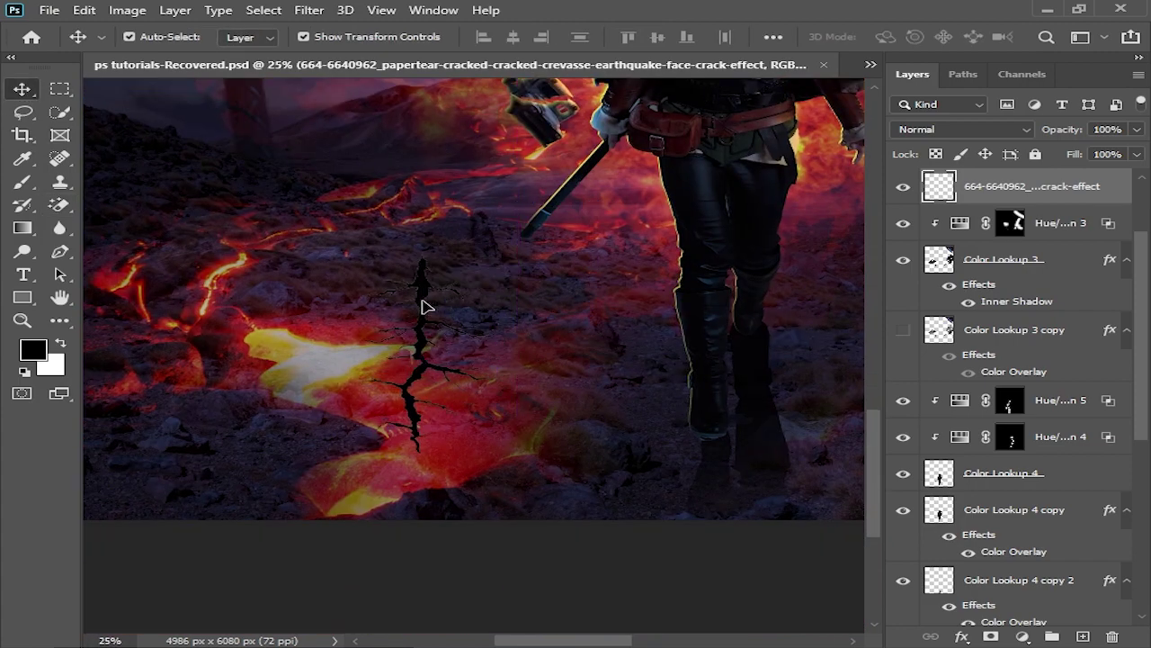
key(ctrl+minus)
key(ctrl+t)
mouse_move(451, 296)
mouse_down()
mouse_move(450, 195)
mouse_move(362, 248)
mouse_up()
key(Return)
Skew the crack into a slanted perspective across the ground beside the hooded woman
right_click(449, 245)
click(486, 320)
mouse_move(526, 404)
mouse_down()
mouse_move(617, 389)
mouse_move(738, 411)
mouse_up()
drag(380, 404, 321, 478)
drag(561, 327, 527, 337)
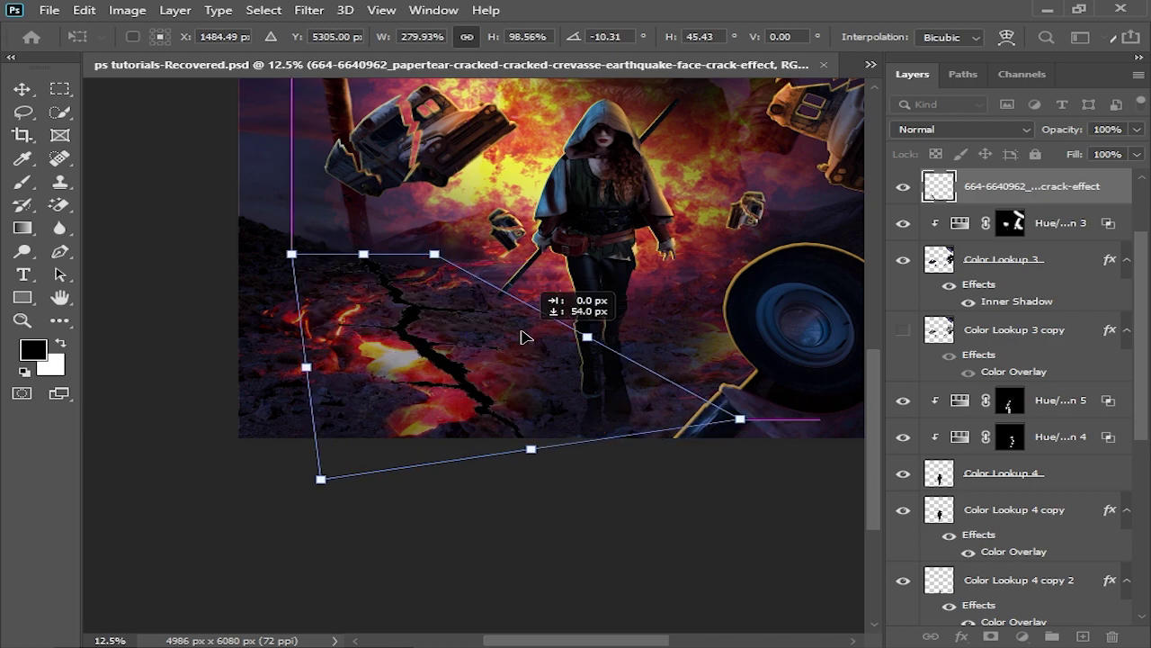
key(Return)
key(ctrl+minus)
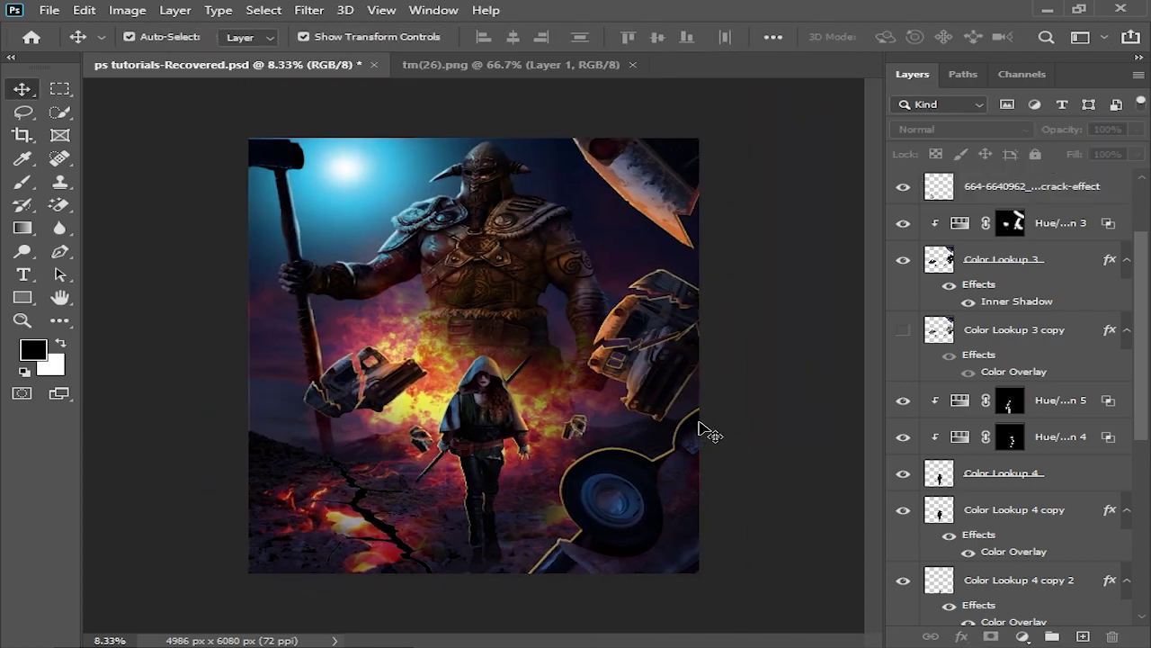
Reselect the crack layer, nudge it slightly, and cancel a trial reshape
key(ctrl+minus)
scroll(387, 487, up, 4)
key(ctrl+shift+alt+e)
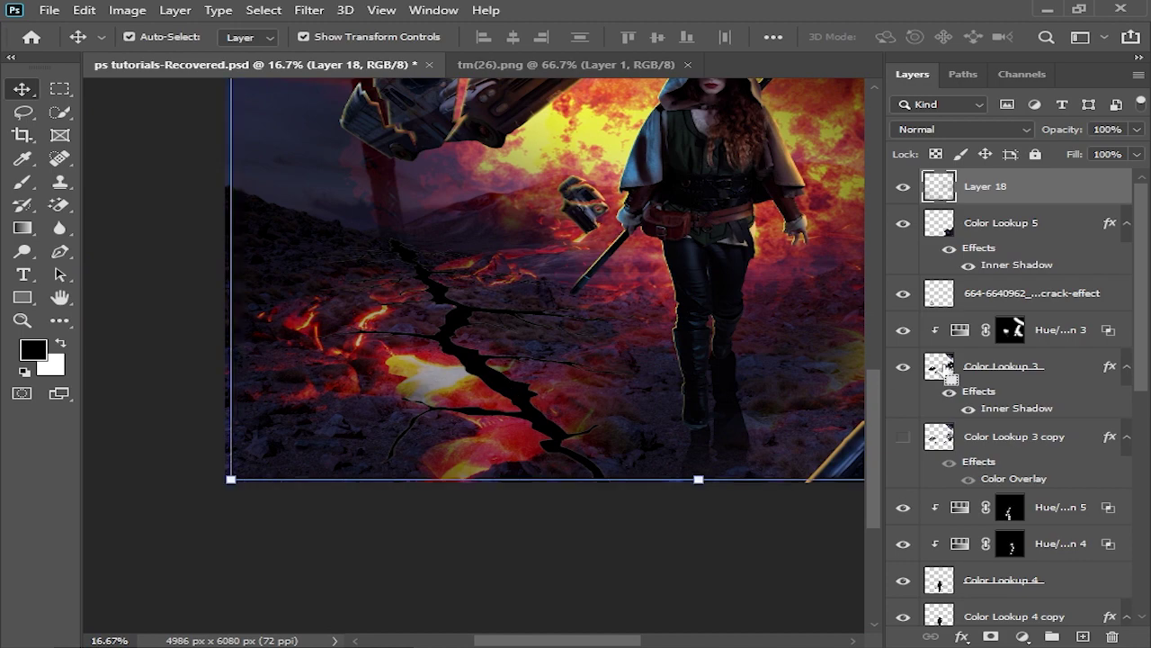
click(989, 294)
mouse_move(563, 334)
mouse_down()
mouse_move(581, 321)
mouse_move(571, 342)
mouse_up()
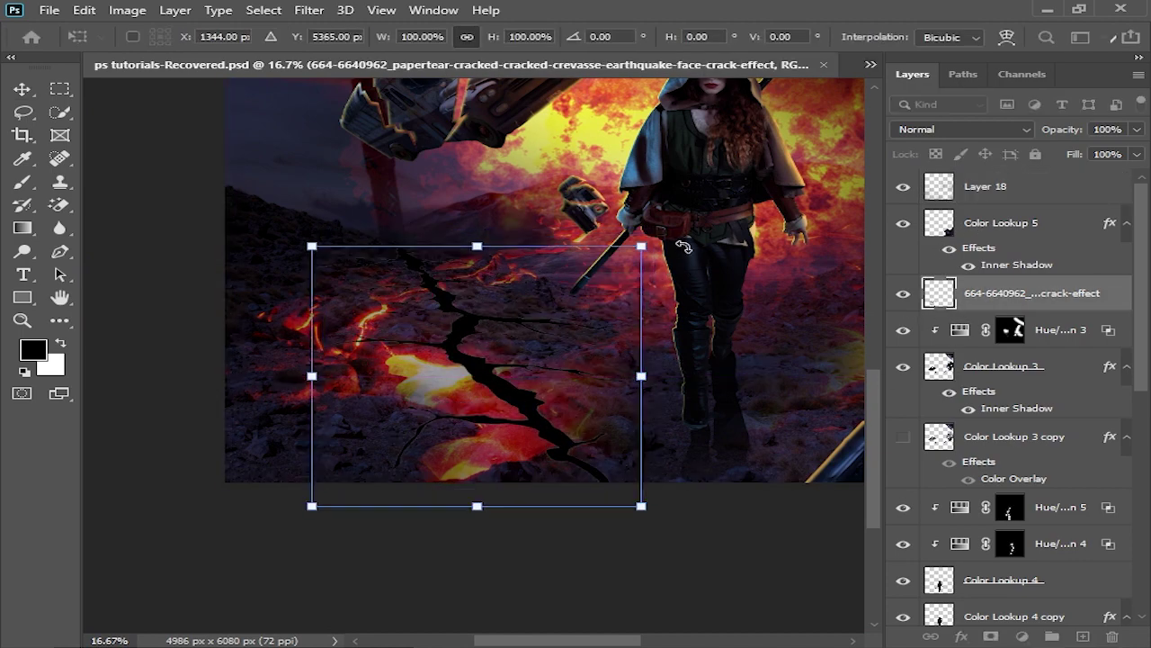
drag(683, 245, 545, 352)
key(Escape)
key(ctrl+minus)
key(ctrl+minus)
key(ctrl+minus)
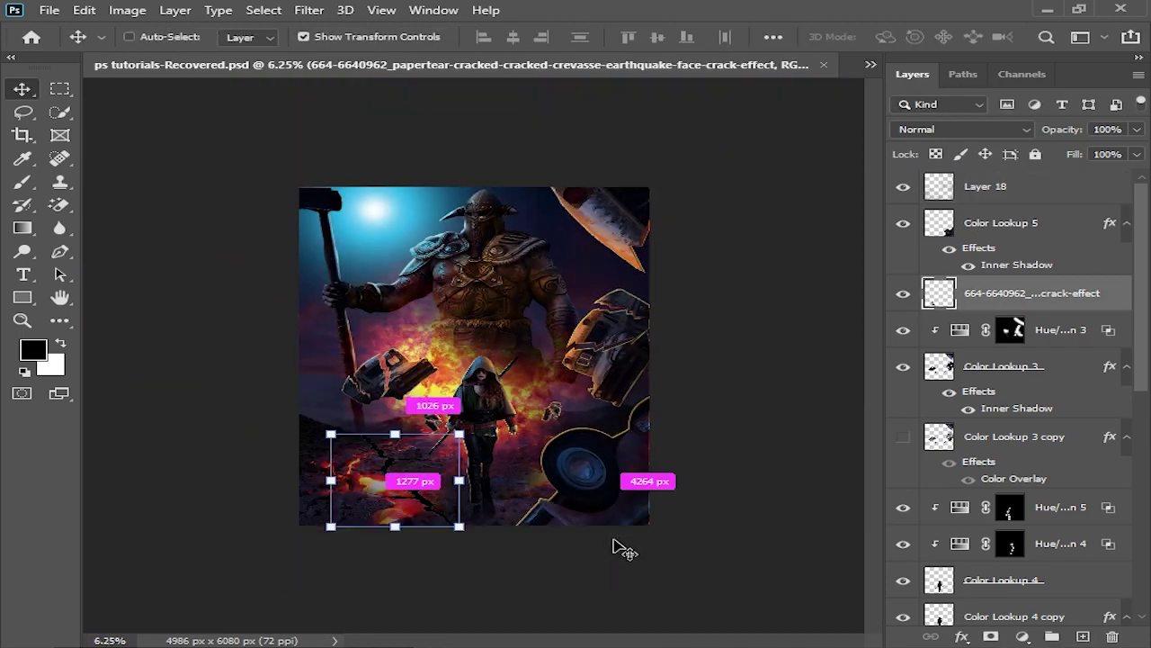
key(ctrl+minus)
key(ctrl+minus)
key(ctrl+plus)
key(ctrl+plus)
key(ctrl+plus)
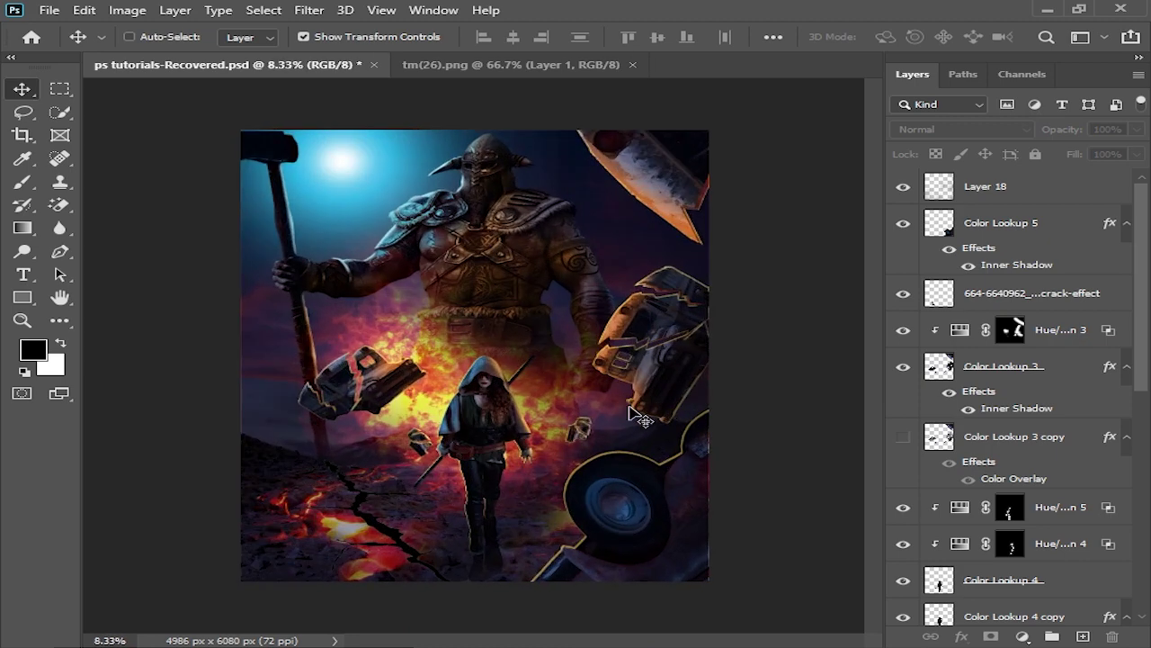
Stamp the visible composite into Layer 20 and add an empty Layer 21 above it
key(ctrl+minus)
ctrl+click(531, 349)
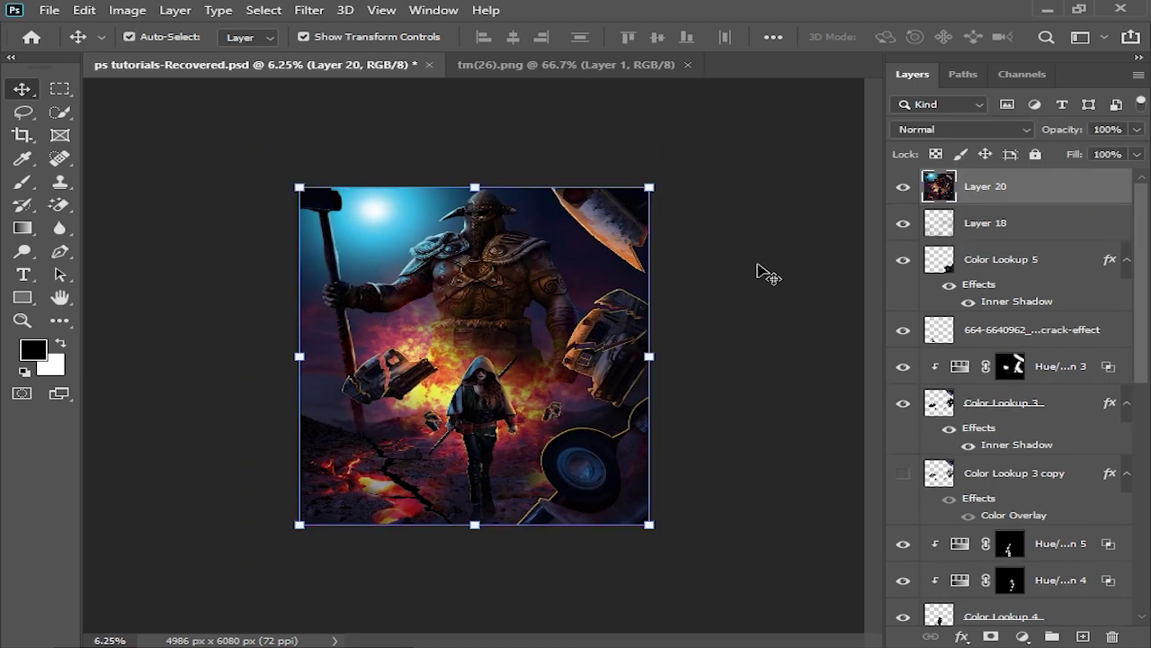
key(ctrl+shift+alt+n)
key(ctrl+plus)
key(ctrl+plus)
key(ctrl+minus)
key(ctrl+minus)
Fill Layer 21 with 50% Gray and set its blend mode to Overlay
click(127, 9)
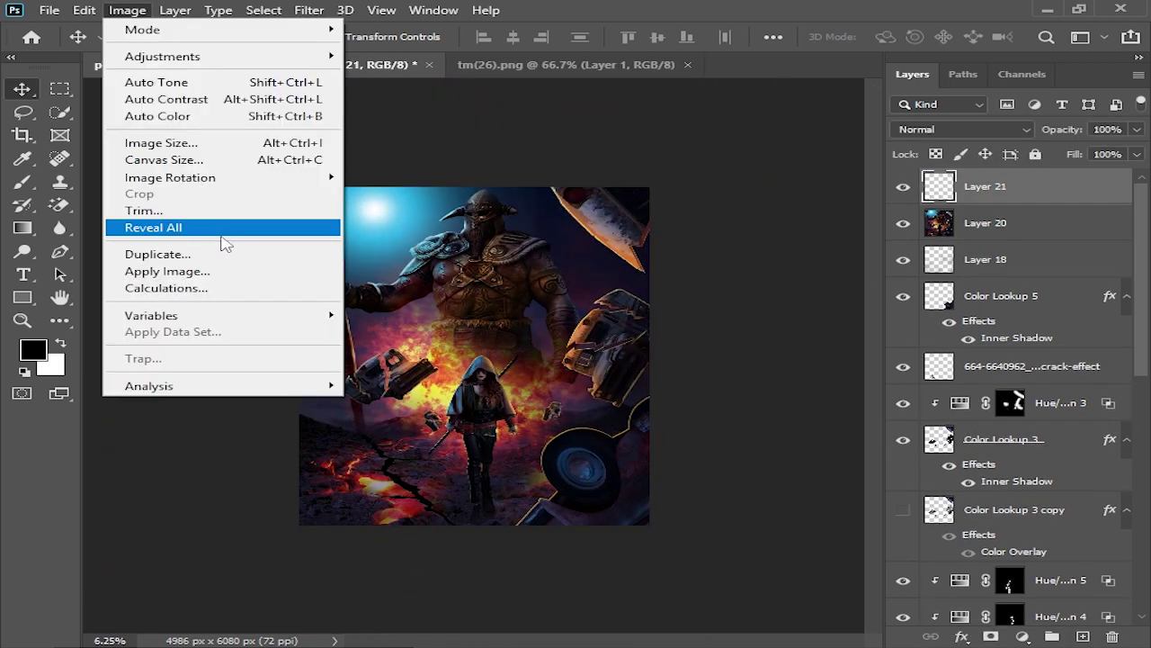
click(162, 318)
click(599, 155)
click(576, 281)
click(715, 157)
click(962, 129)
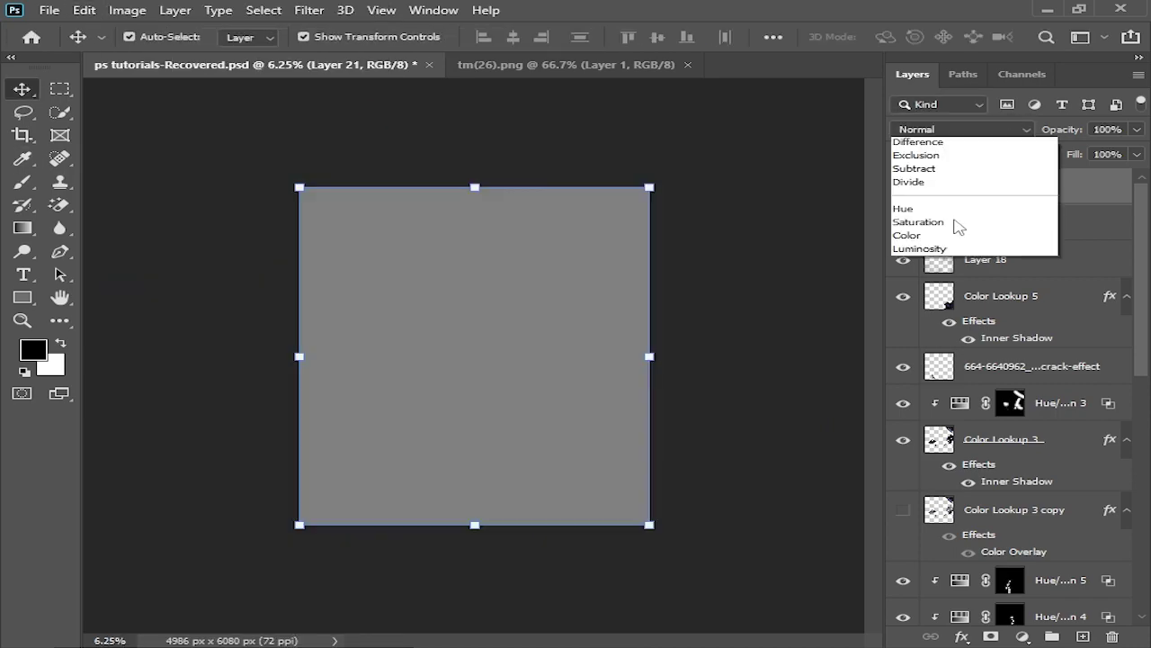
click(953, 162)
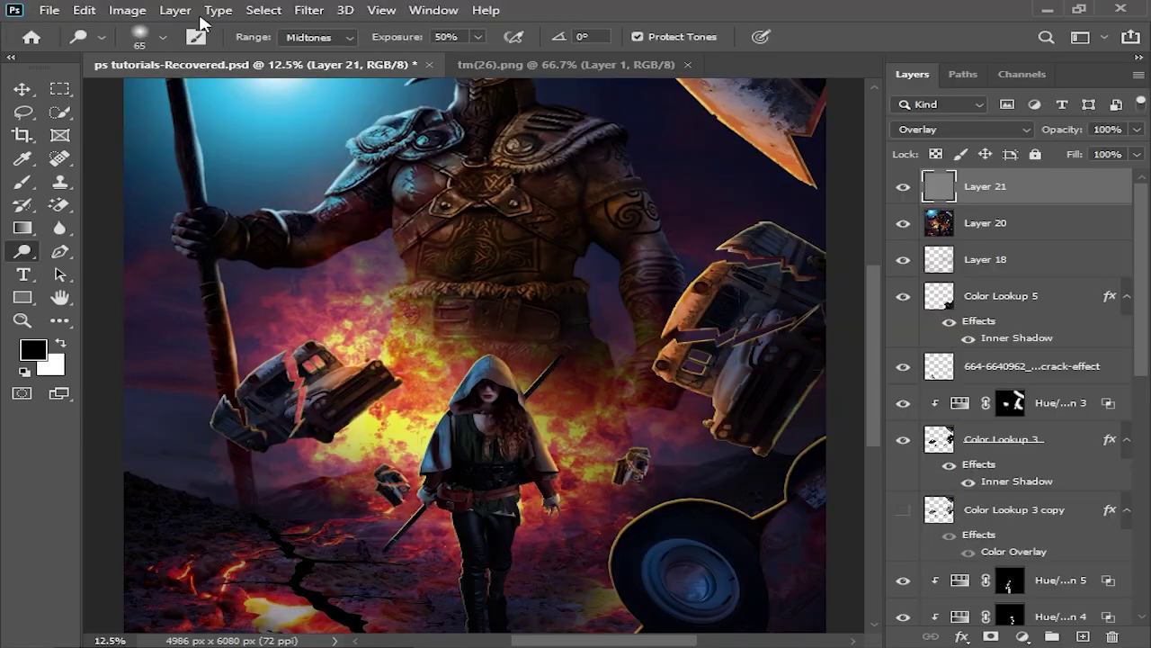
Switch to the Burn tool with Range set to Highlights
click(320, 37)
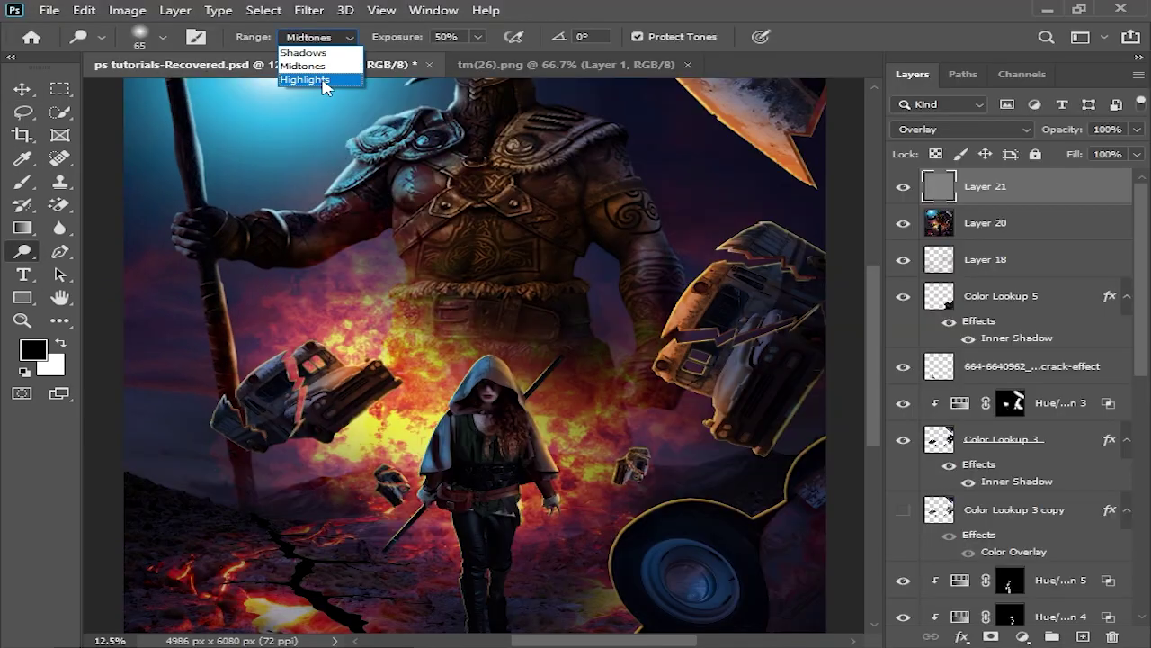
click(310, 85)
right_click(22, 251)
click(99, 267)
click(319, 37)
click(310, 85)
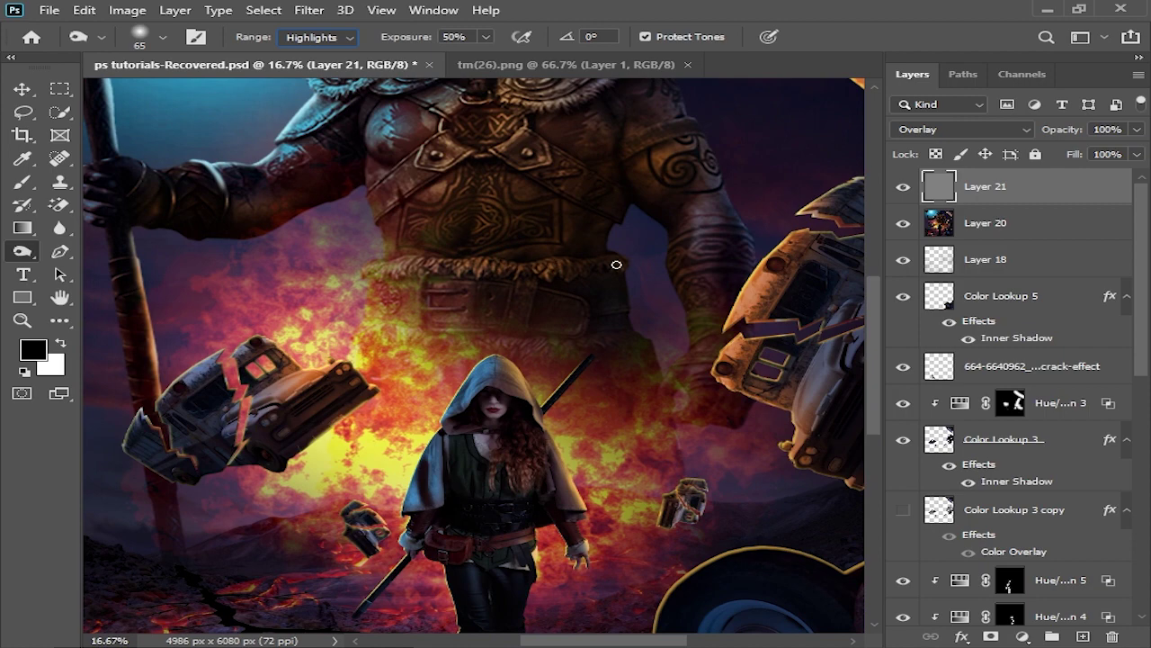
Burn the image edges darker with a large soft brush
key(bracketright)
key(bracketright)
key(ctrl+minus)
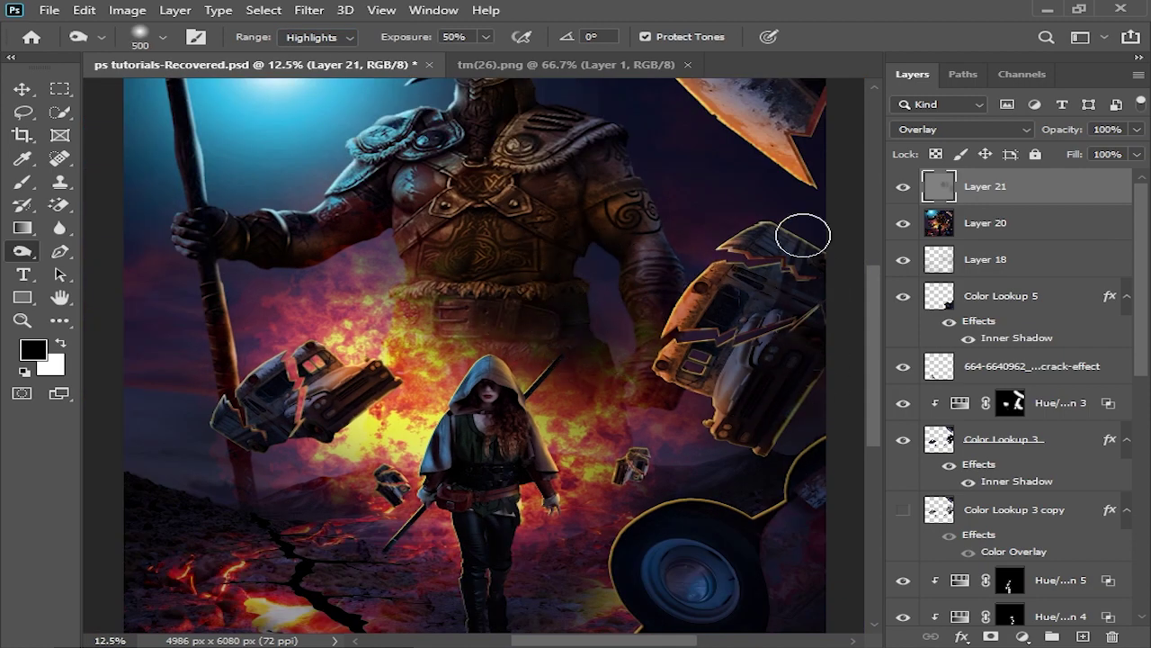
key(bracketright)
key(ctrl+minus)
key(bracketleft)
key(bracketleft)
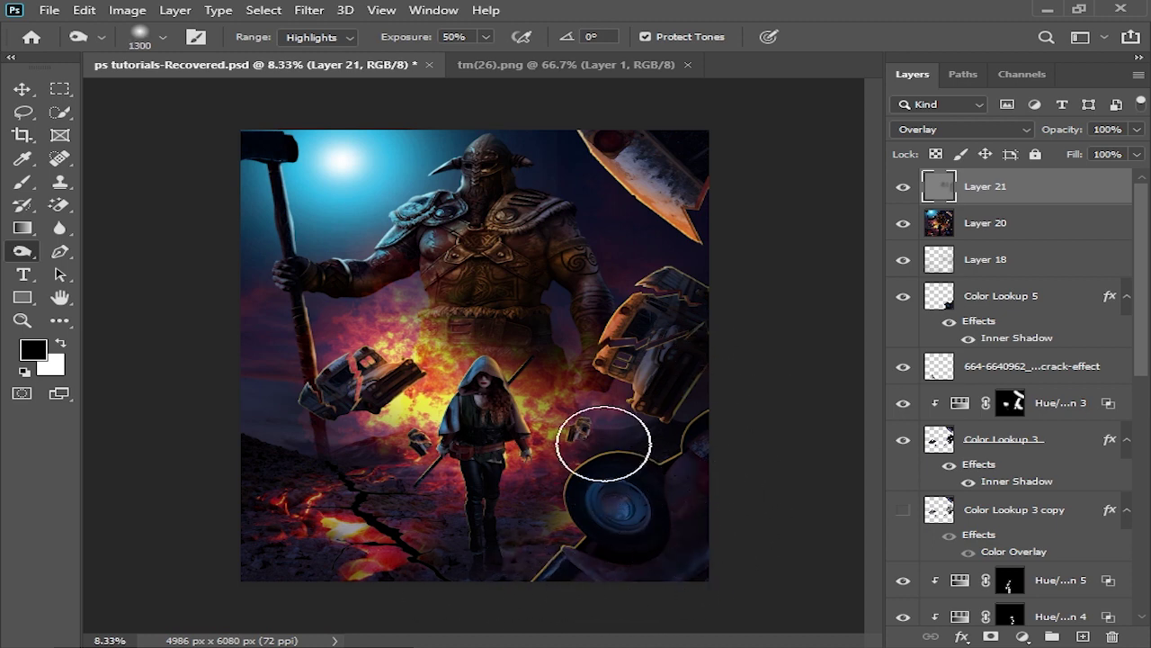
key(bracketleft)
key(bracketleft)
key(bracketleft)
key(ctrl+minus)
key(ctrl+minus)
key(ctrl+minus)
key(ctrl+plus)
key(ctrl+plus)
key(ctrl+plus)
key(ctrl+plus)
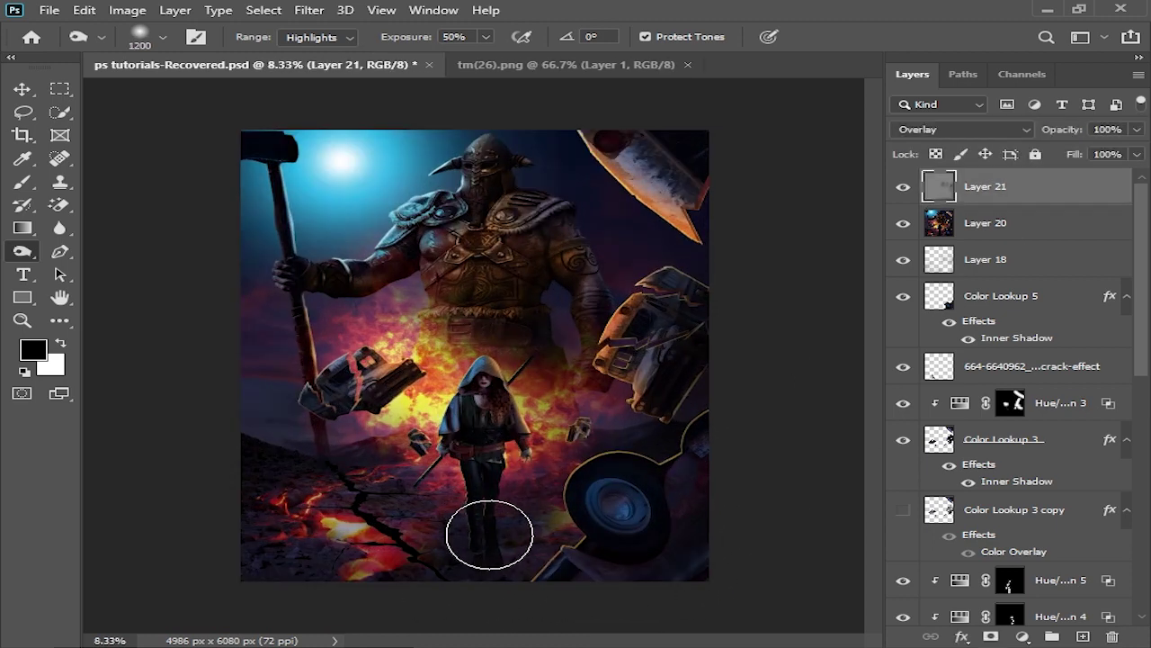
key(ctrl+plus)
Keep burning the surrounding ground to pull focus toward the hooded woman
scroll(450, 405, down, 3)
key(bracketleft)
key(bracketleft)
key(bracketleft)
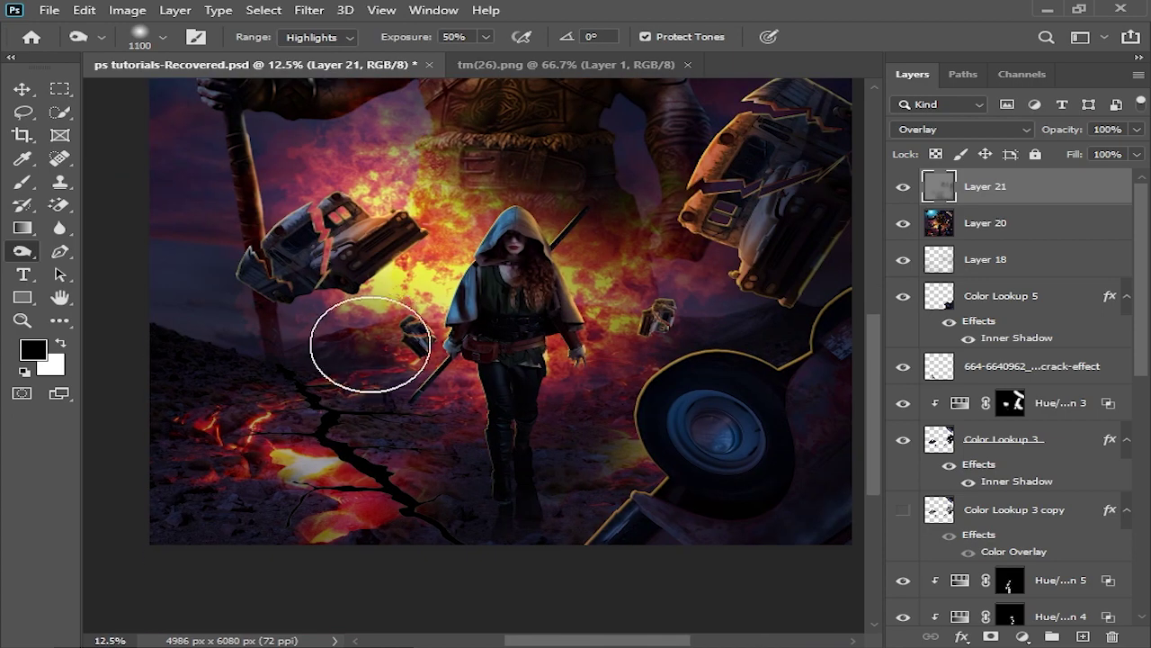
key(bracketleft)
key(bracketleft)
key(ctrl+minus)
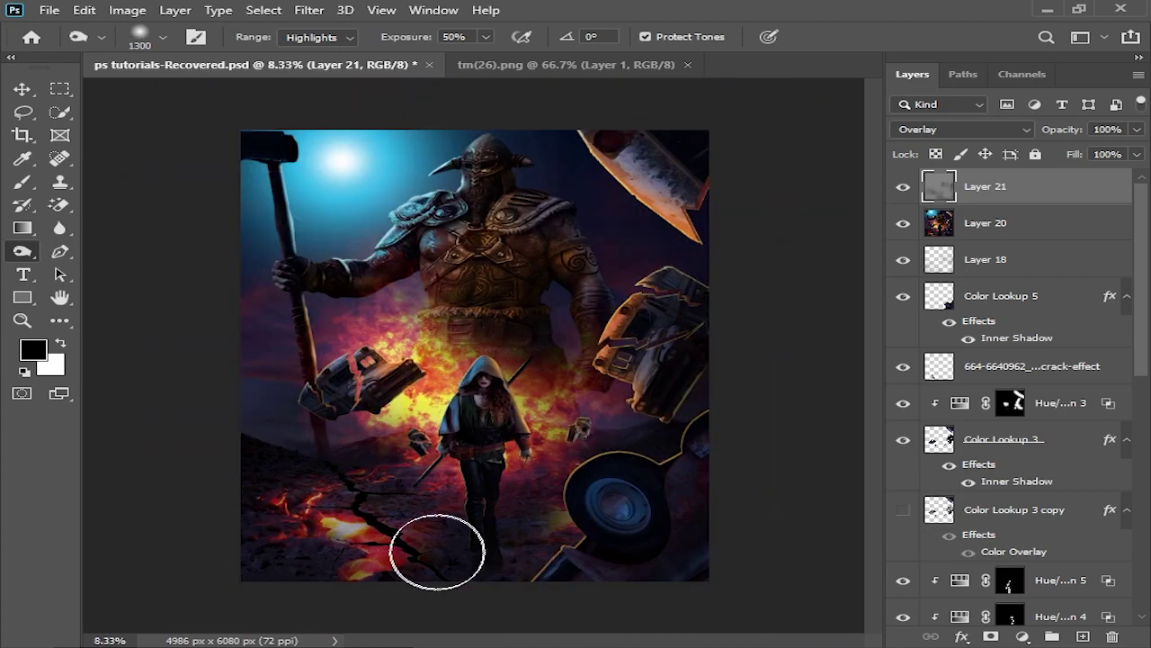
key(ctrl+minus)
key(bracketright)
key(ctrl+plus)
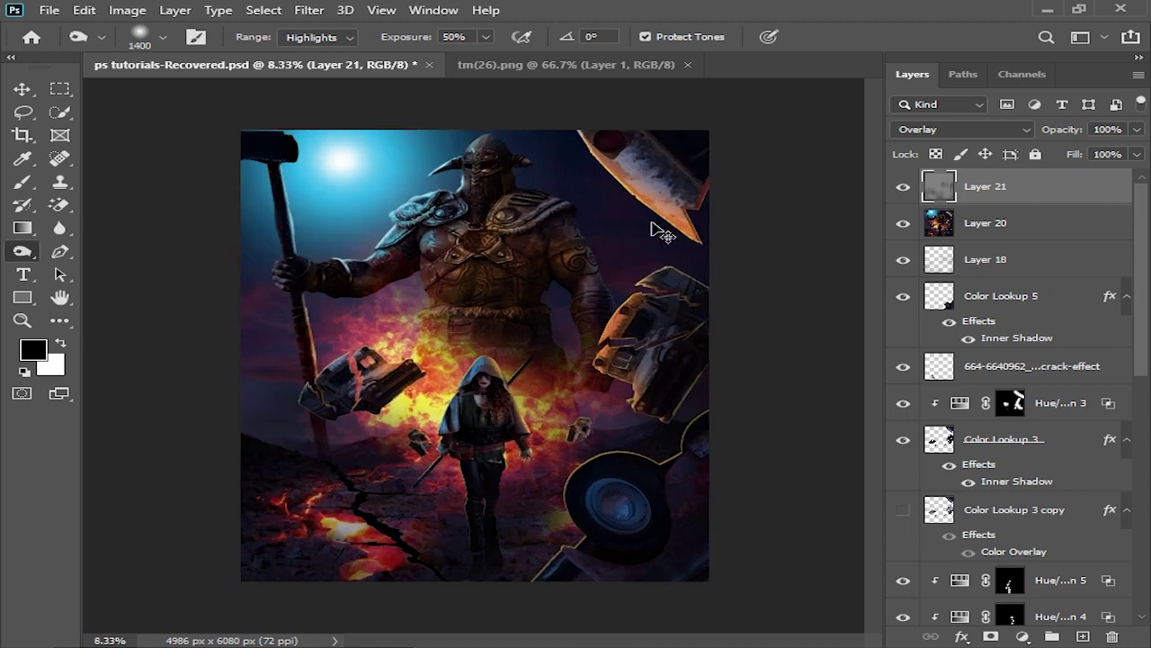
key(bracketleft)
key(bracketleft)
key(bracketleft)
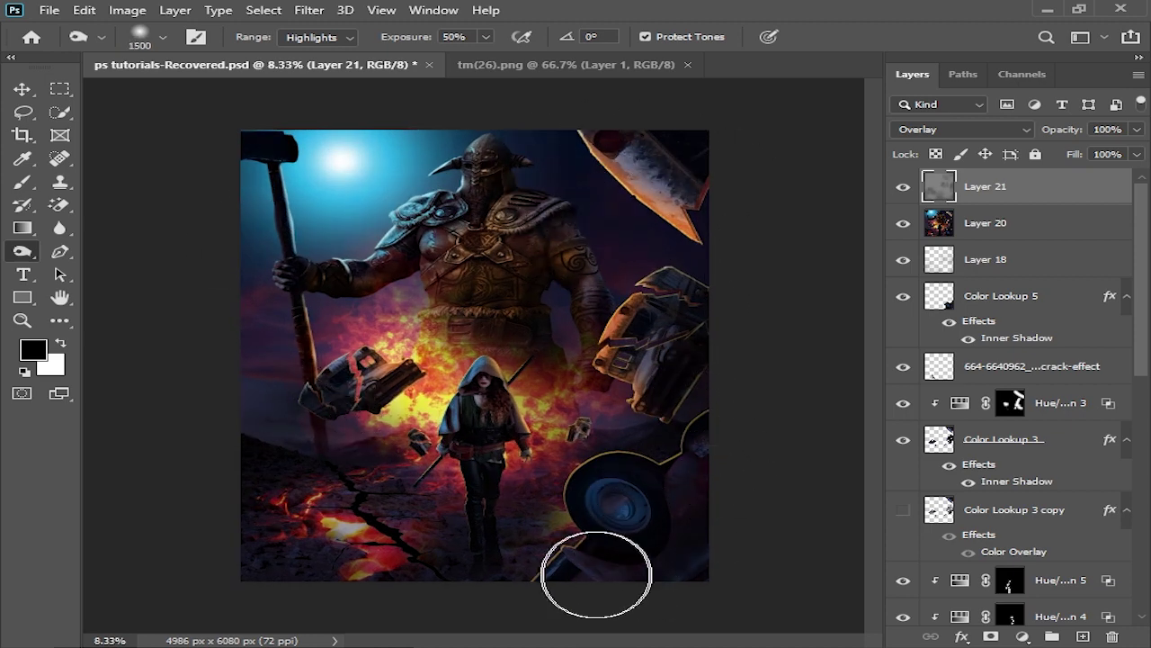
key(ctrl+plus)
key(bracketright)
key(bracketright)
key(bracketright)
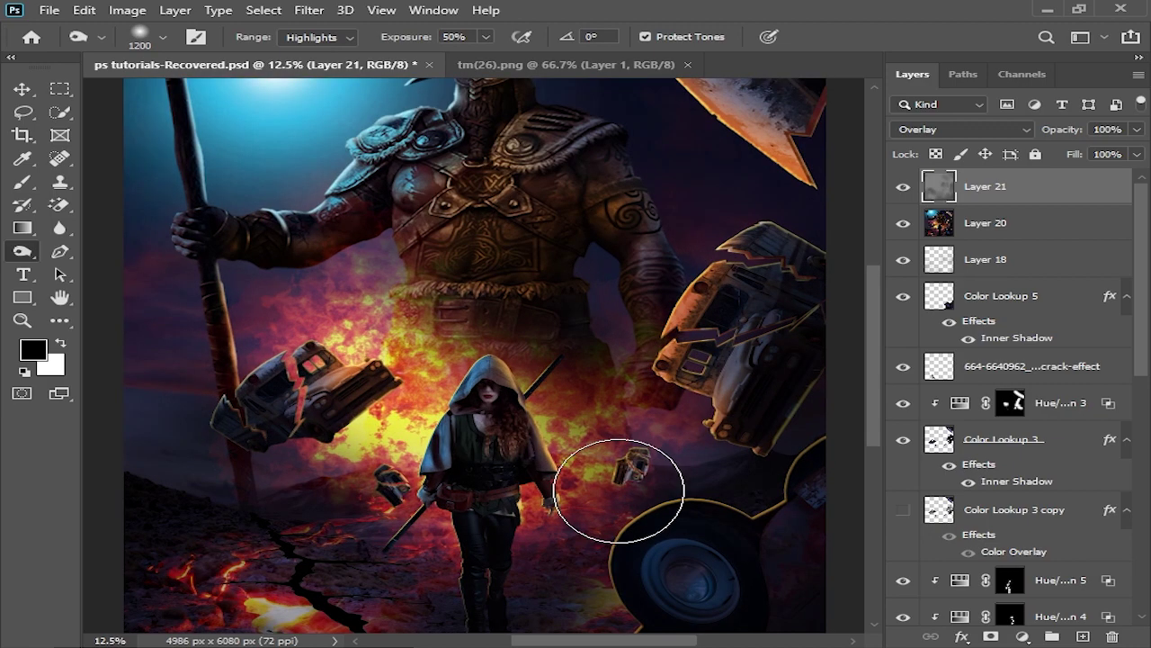
key(ctrl+minus)
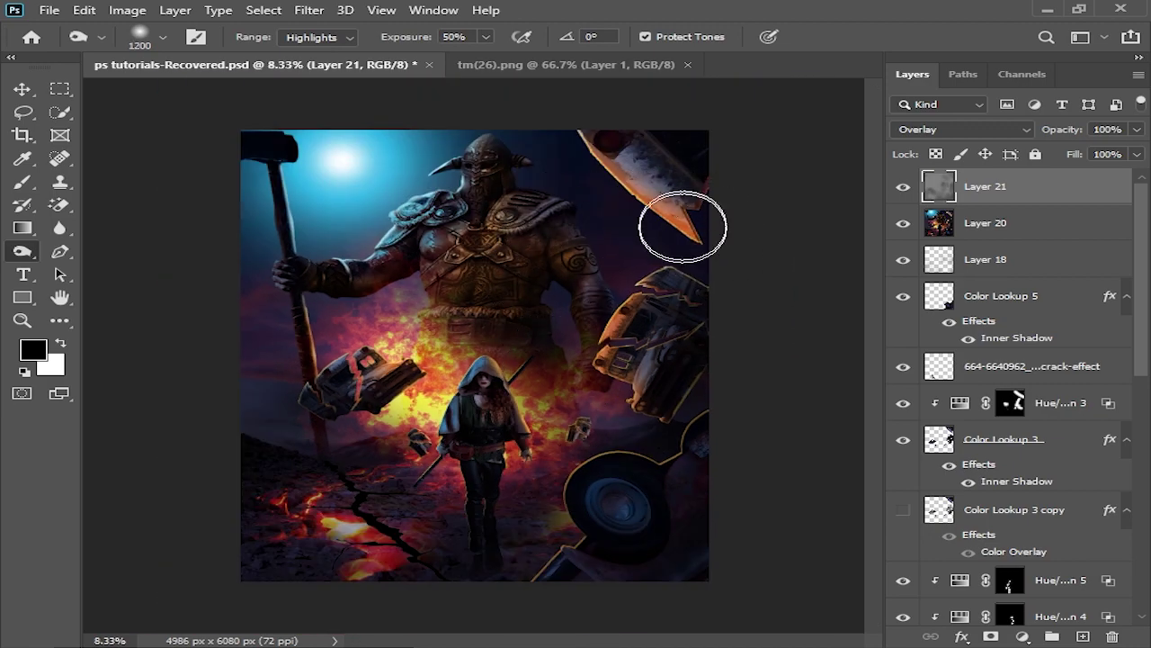
key(shift+o)
key(ctrl+plus)
Size the dodge brush and brighten highlights on the floating truck
scroll(537, 411, down, 3)
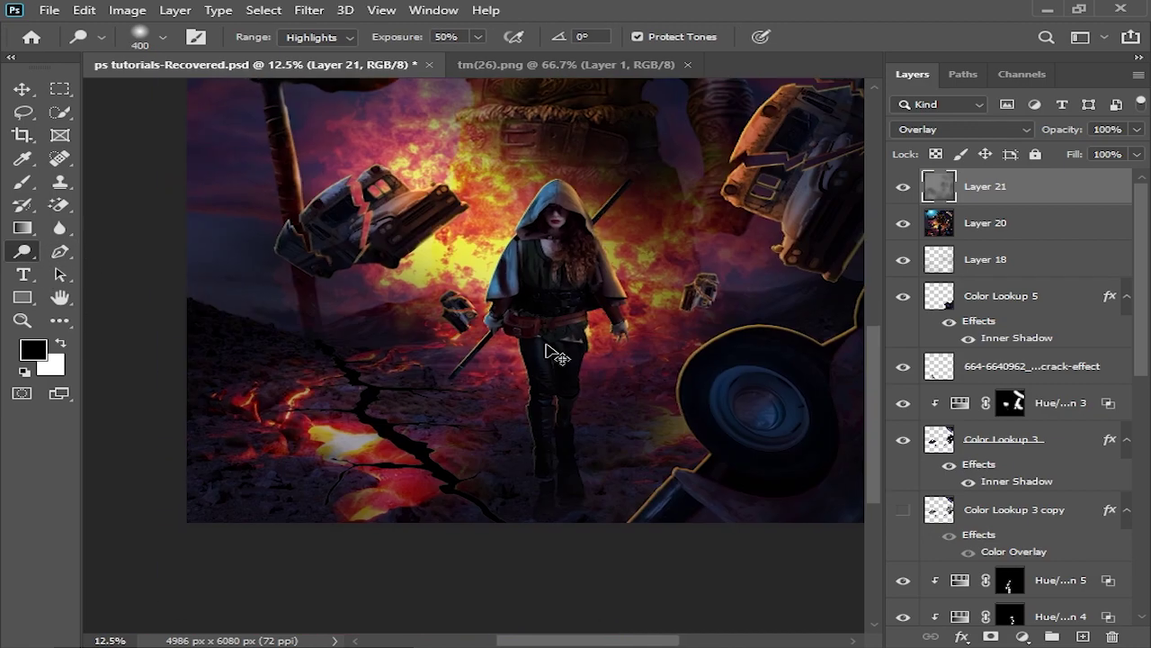
key(ctrl+plus)
key(ctrl+plus)
key(bracketleft)
key(bracketleft)
key(bracketleft)
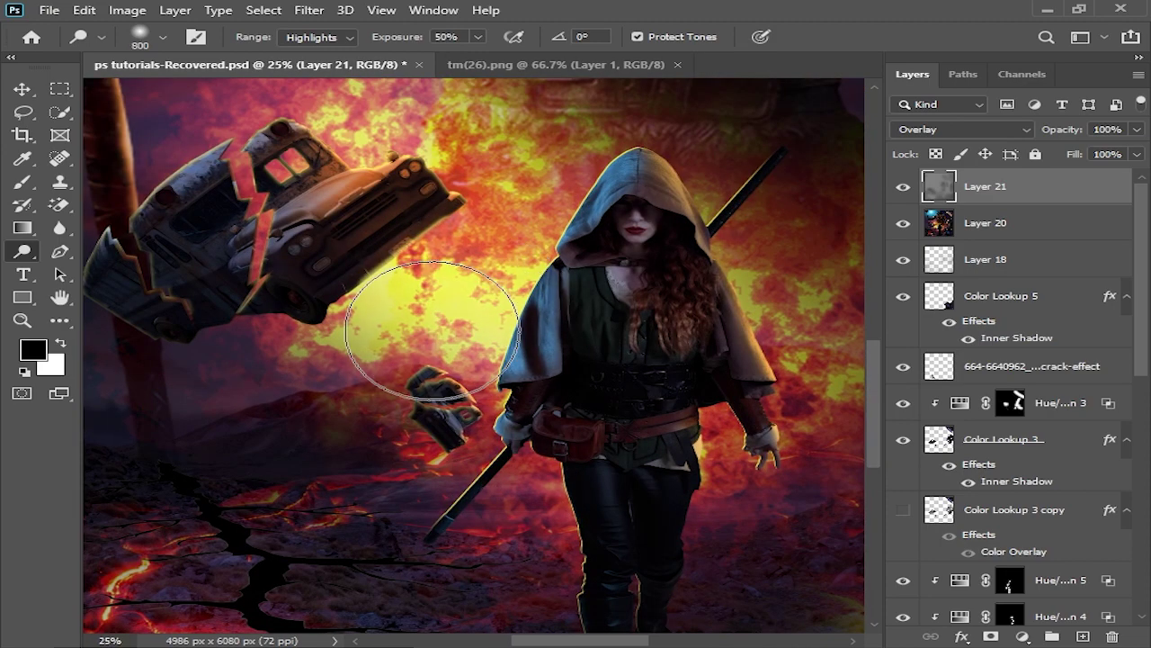
key(ctrl+minus)
key(bracketright)
key(bracketright)
key(bracketright)
key(ctrl+minus)
key(bracketright)
key(bracketright)
key(ctrl+minus)
key(bracketright)
key(bracketright)
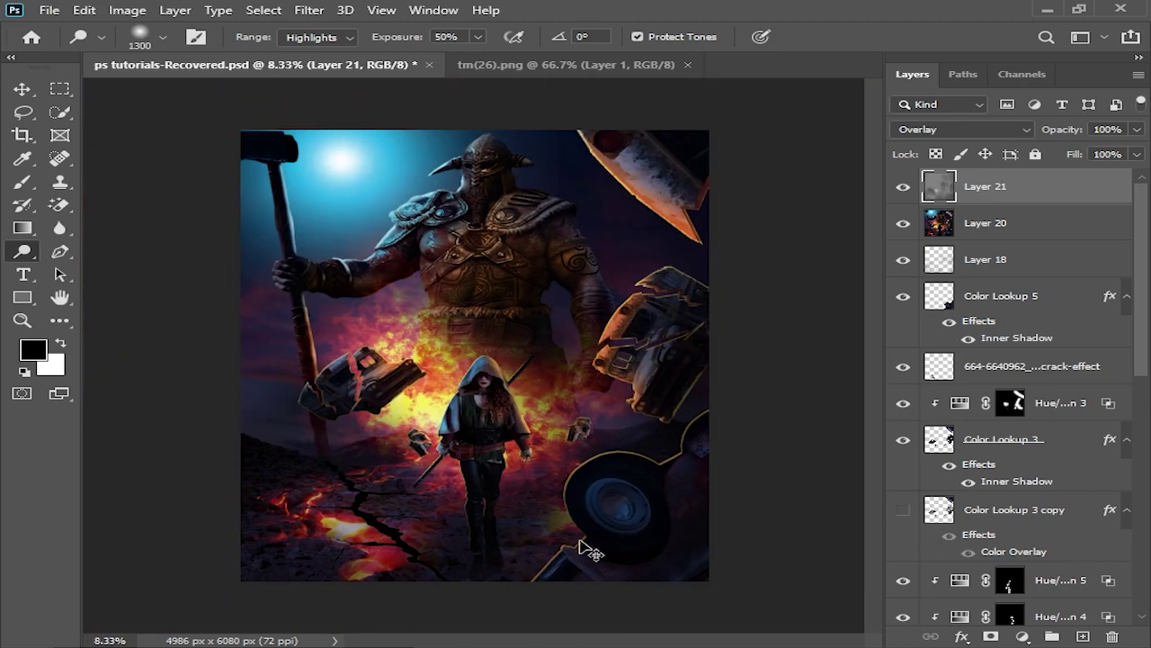
key(ctrl+plus)
key(bracketleft)
key(bracketleft)
key(bracketleft)
key(bracketleft)
key(bracketleft)
key(bracketleft)
key(ctrl+plus)
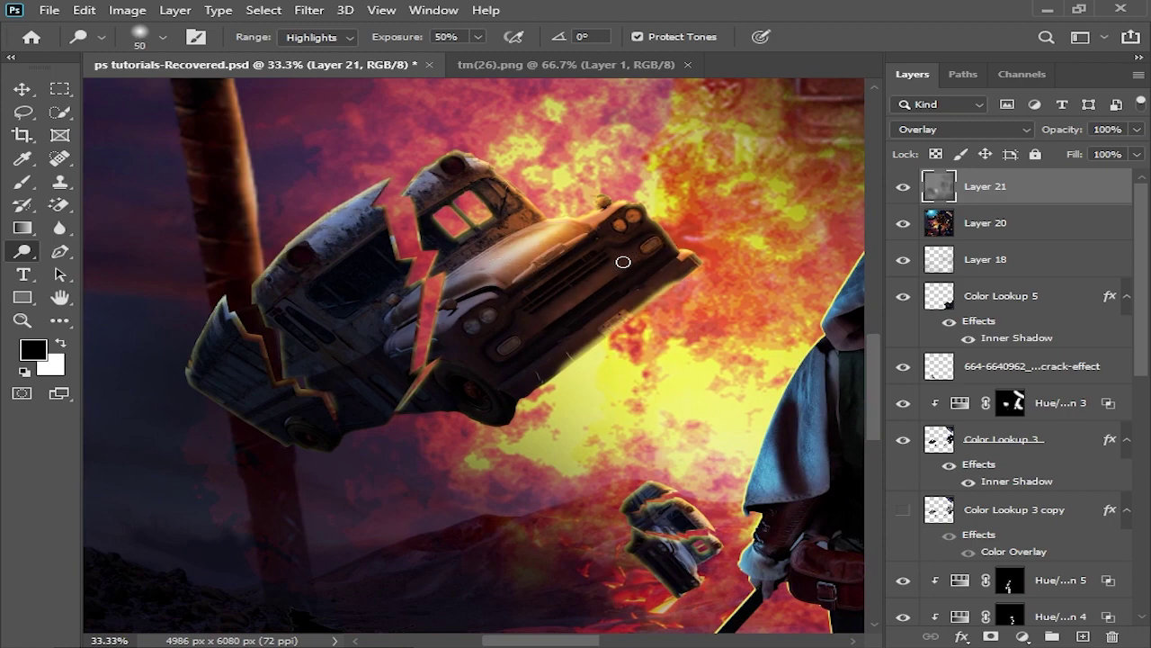
drag(690, 249, 539, 282)
Continue dodging highlights across the wrecked vehicle with a larger brush
key(ctrl+minus)
key(bracketright)
key(bracketright)
key(bracketright)
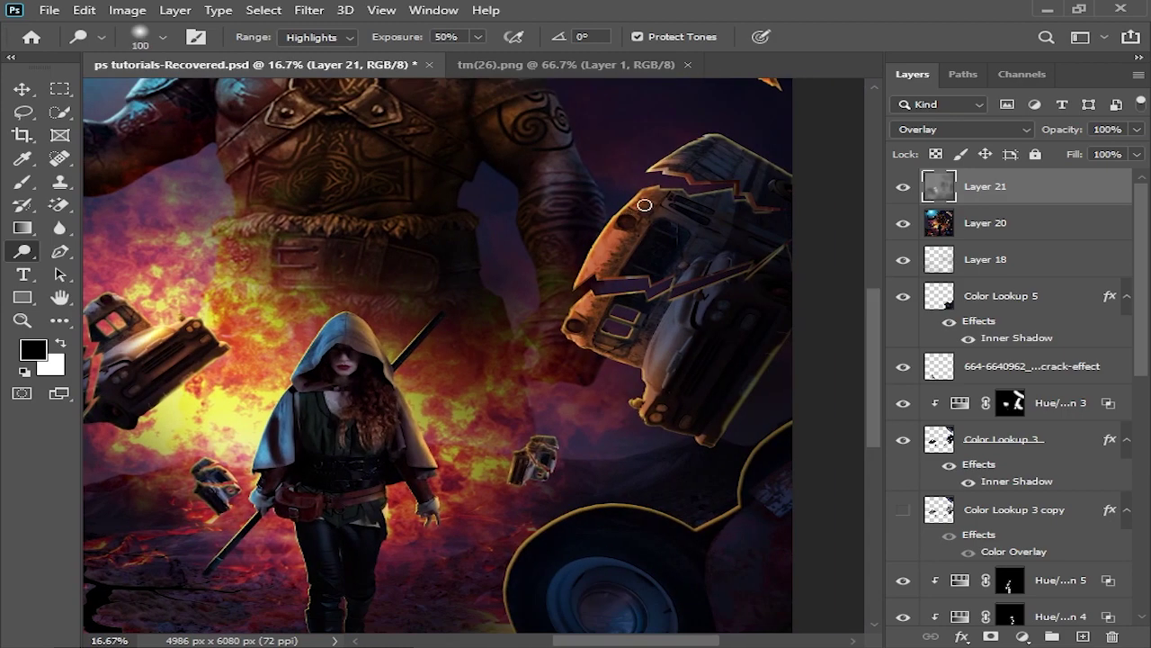
key(ctrl+minus)
key(bracketright)
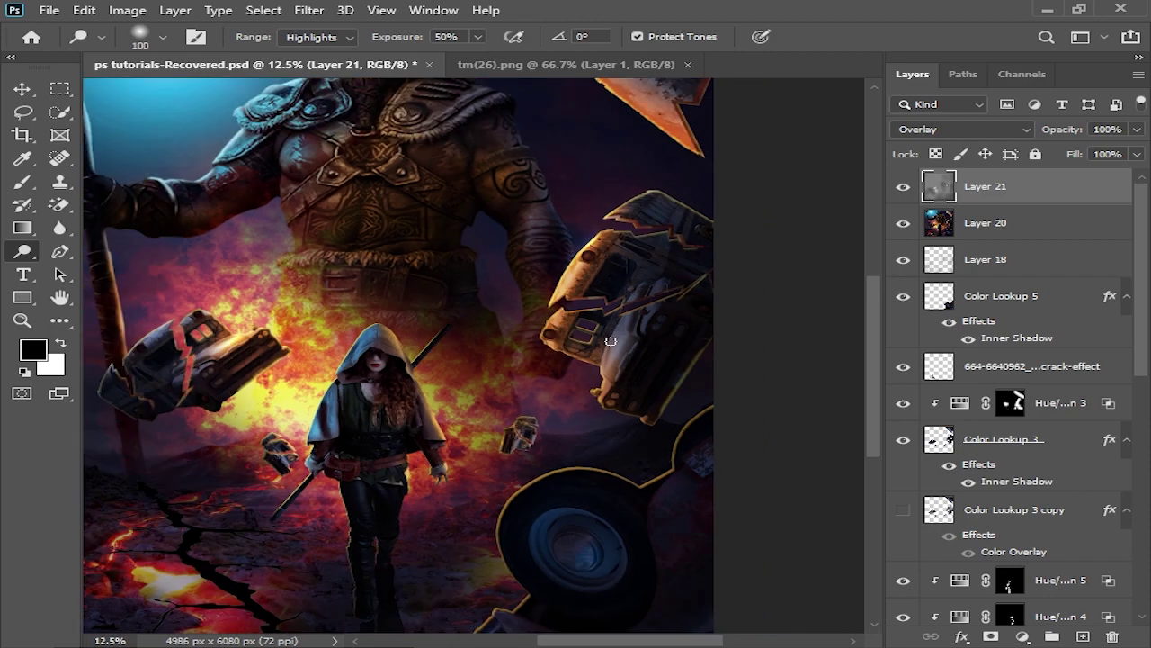
scroll(581, 550, down, 1)
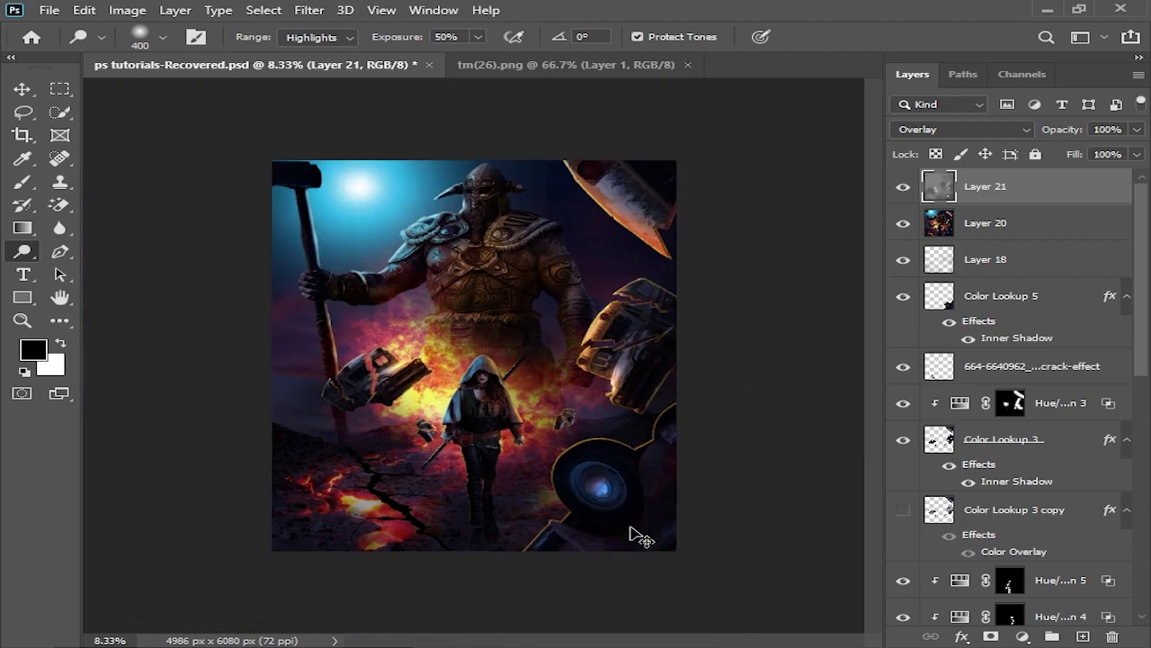
scroll(630, 534, up, 2)
key(bracketleft)
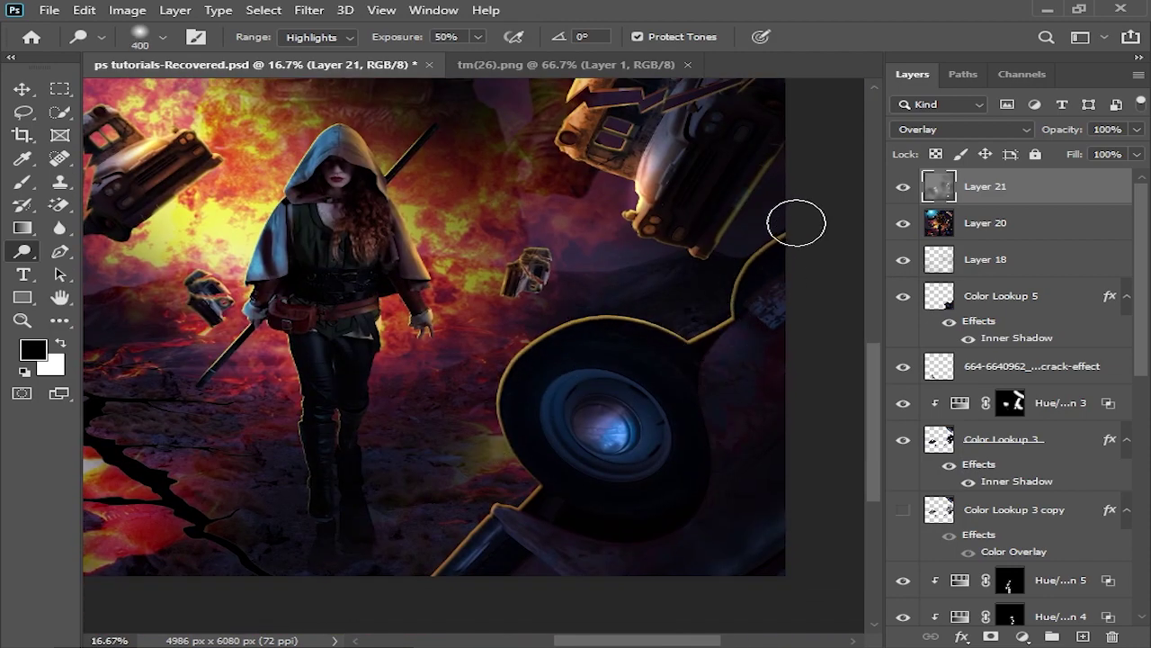
scroll(796, 223, down, 1)
scroll(504, 378, up, 1)
scroll(557, 297, up, 1)
Burn the hooded woman's cape and torso to darken them, using a smaller burn brush
key(shift+o)
key(bracketright)
key(bracketright)
key(bracketright)
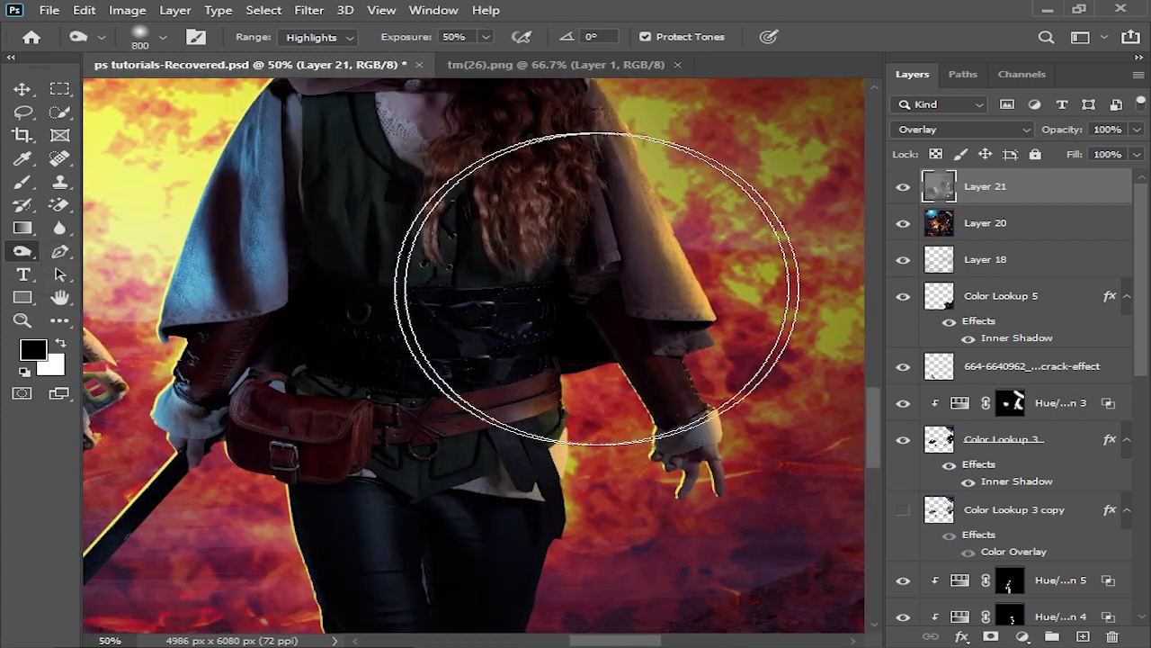
key(bracketleft)
key(bracketleft)
key(bracketleft)
scroll(532, 368, up, 1)
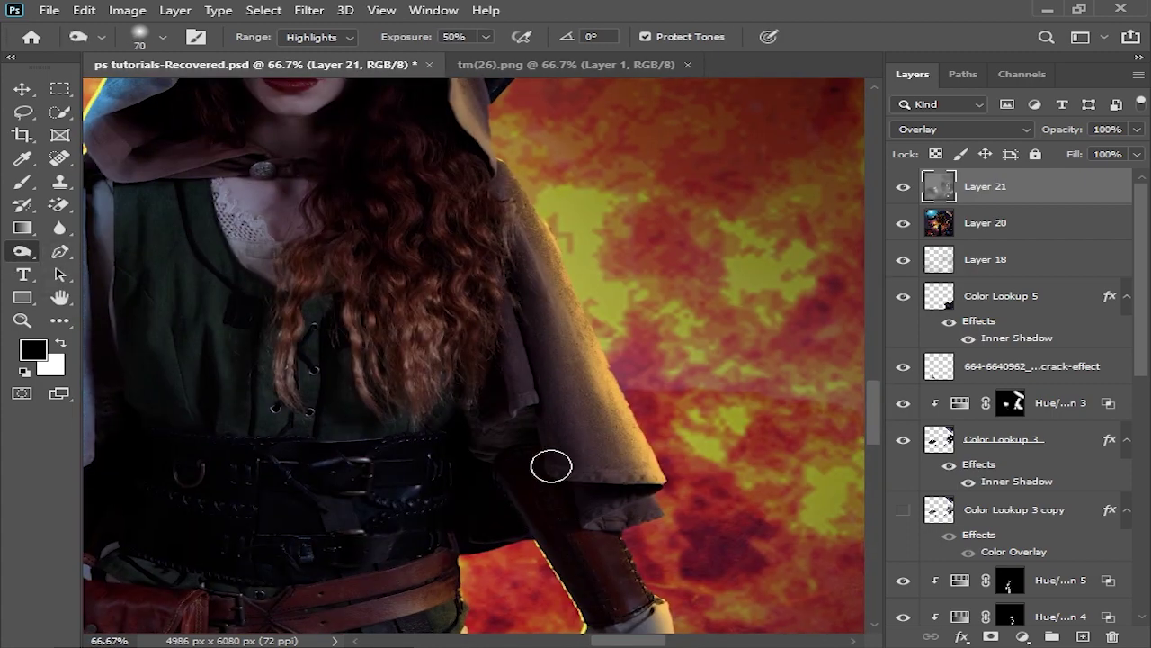
drag(527, 449, 643, 440)
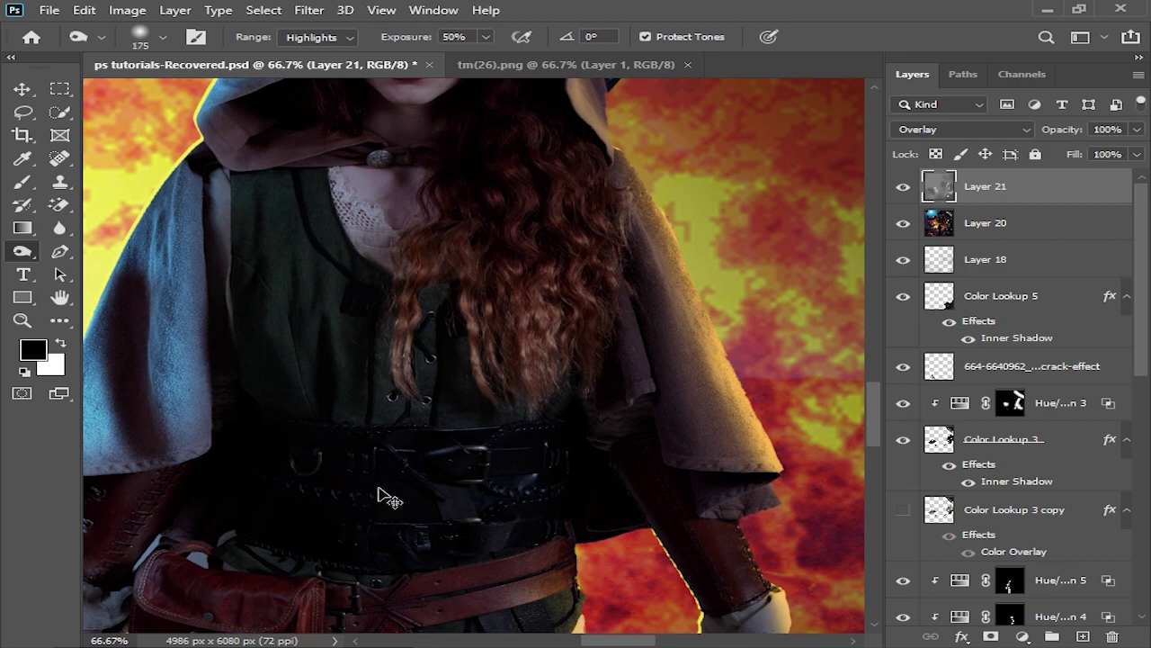
scroll(298, 527, down, 1)
scroll(442, 552, down, 1)
scroll(465, 485, down, 2)
scroll(486, 520, down, 2)
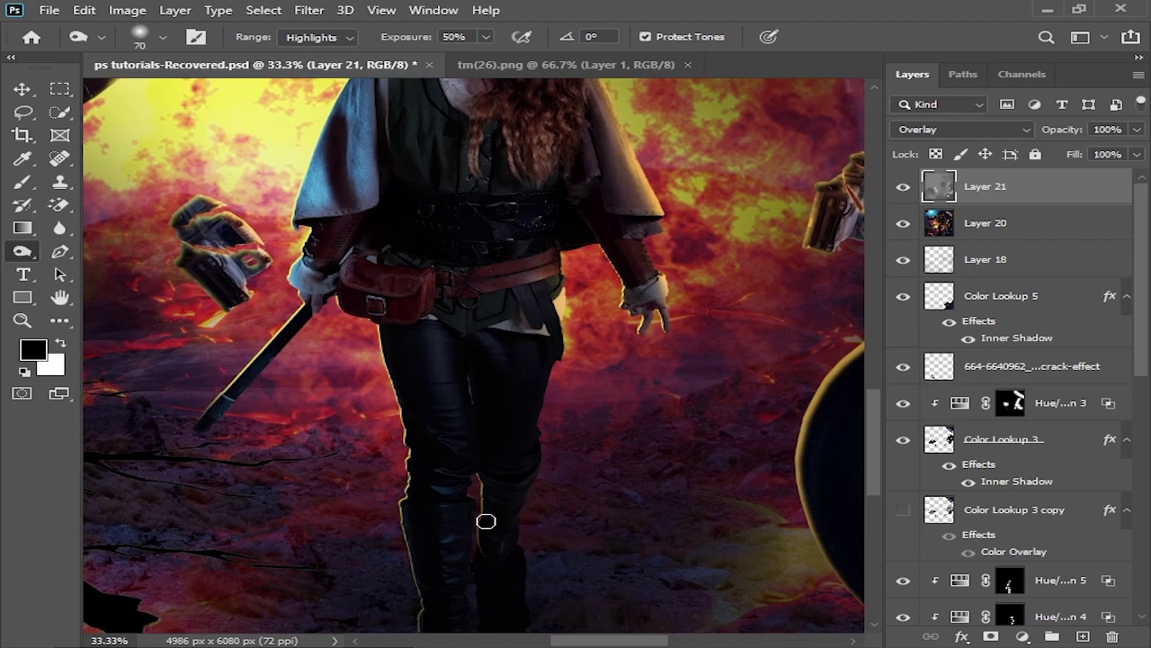
scroll(332, 335, up, 3)
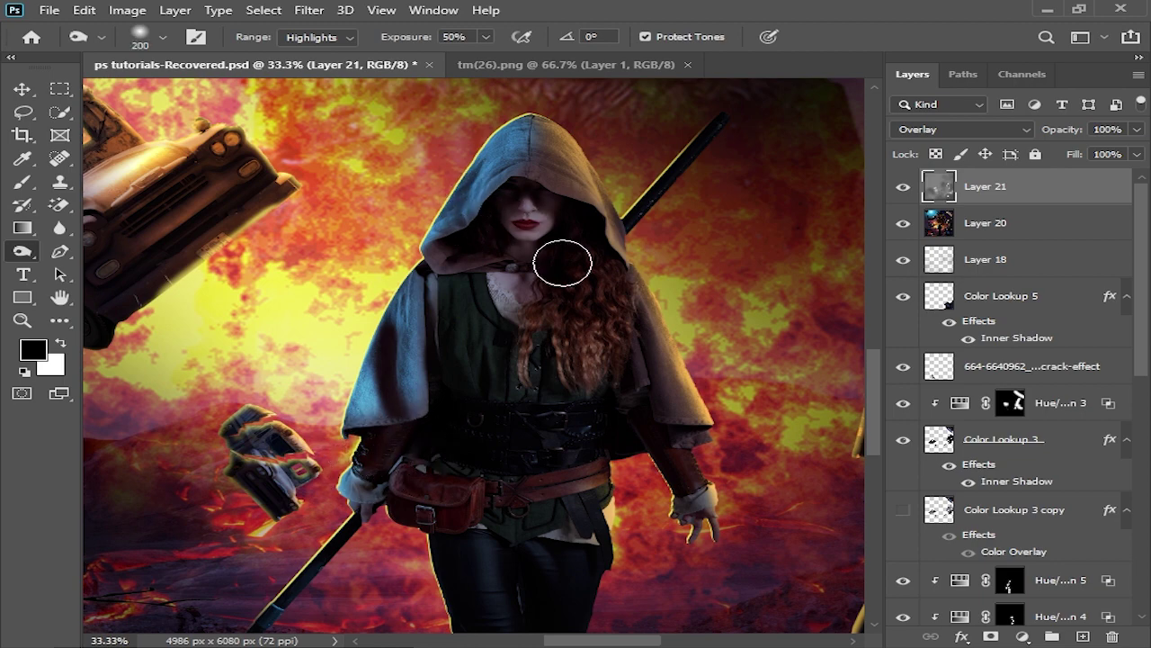
scroll(562, 263, down, 2)
scroll(560, 399, up, 1)
scroll(512, 260, up, 2)
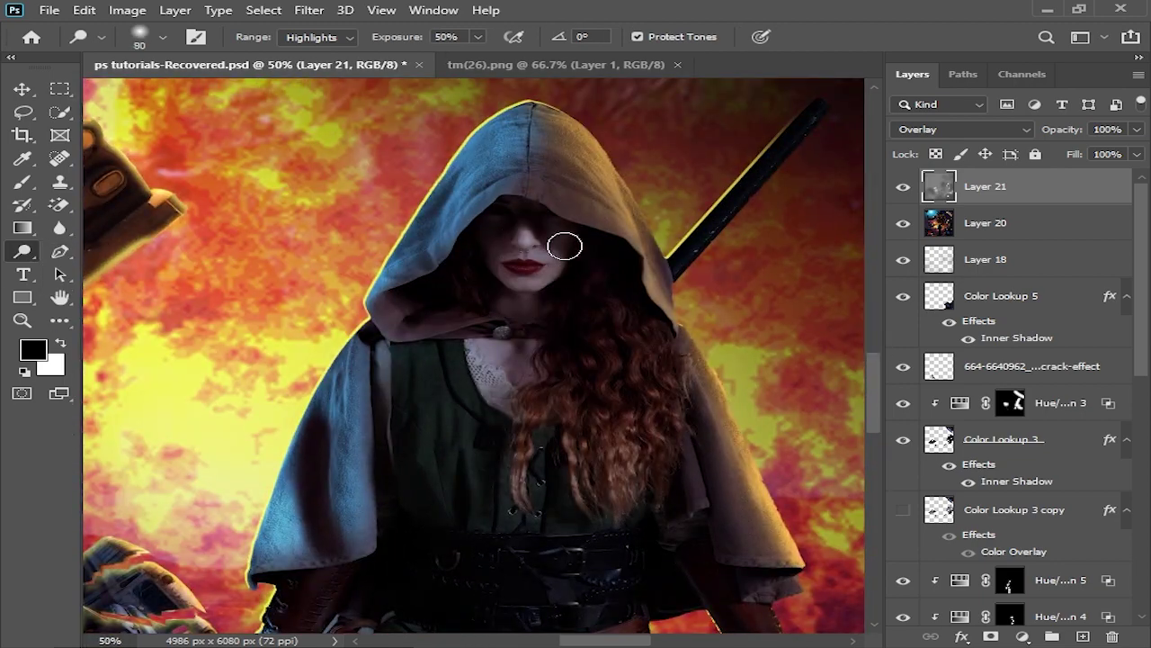
Resize the brush down for fine toning work on the woman's belt and pouch
key(bracketright)
key(bracketright)
key(bracketright)
scroll(655, 295, down, 1)
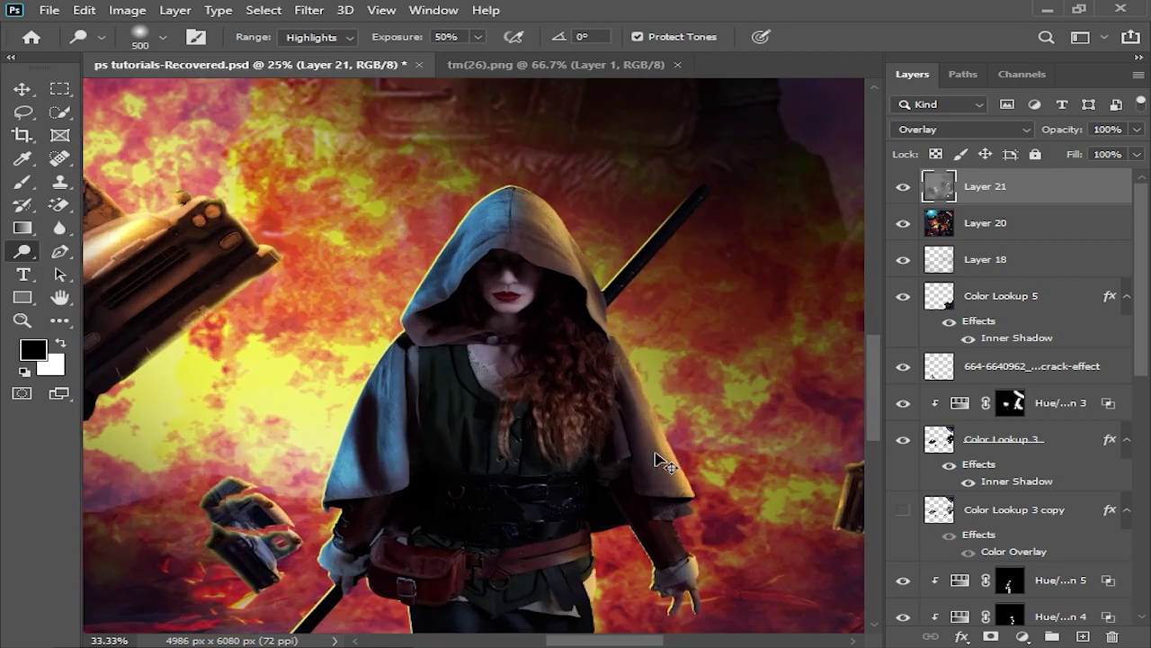
scroll(663, 463, up, 1)
key(bracketleft)
key(bracketleft)
key(bracketleft)
scroll(526, 326, down, 1)
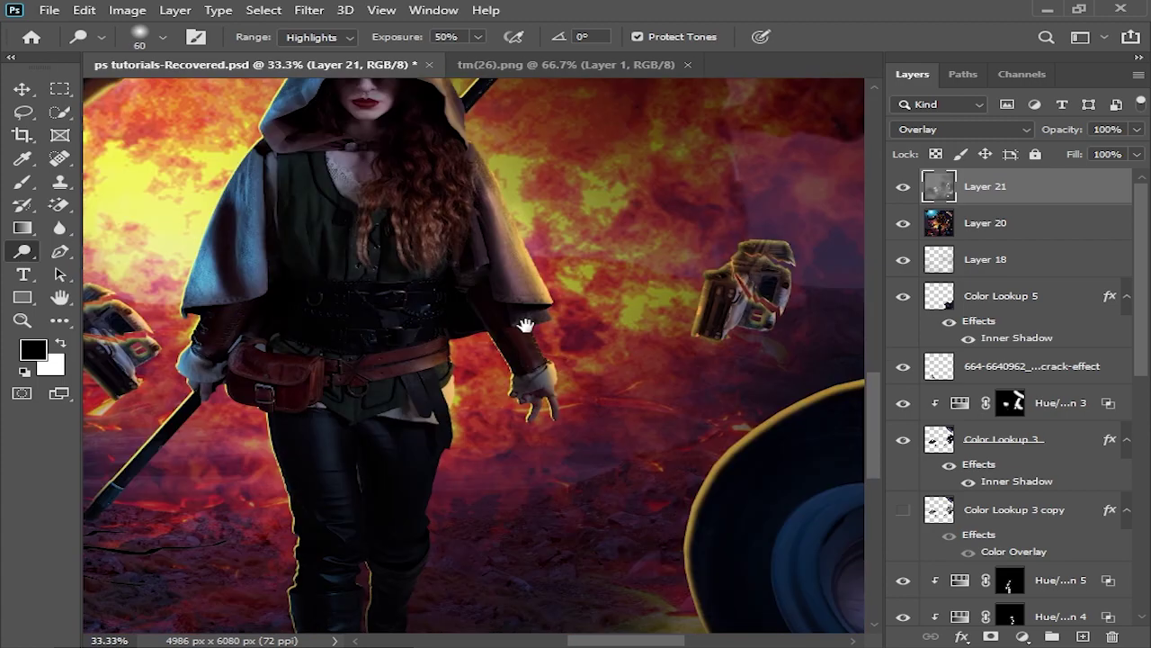
scroll(491, 402, down, 2)
key(bracketleft)
key(bracketleft)
key(bracketleft)
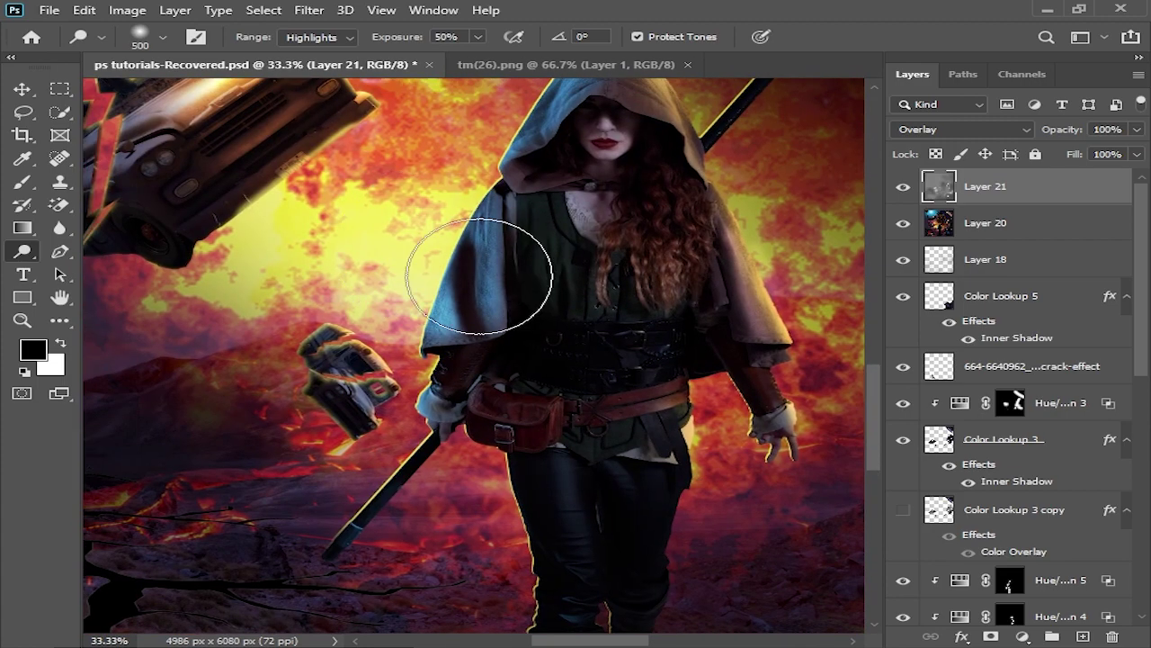
key(bracketleft)
key(bracketleft)
key(bracketleft)
scroll(543, 322, up, 1)
key(bracketright)
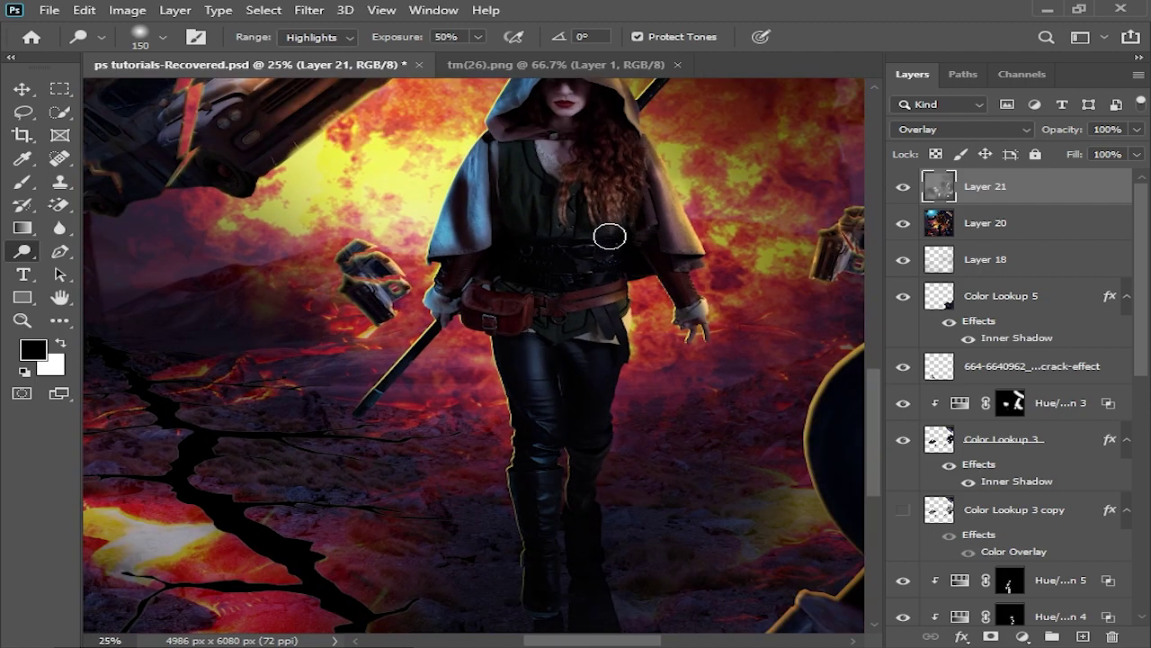
scroll(609, 236, up, 1)
scroll(547, 311, up, 3)
key(bracketleft)
key(bracketleft)
key(bracketleft)
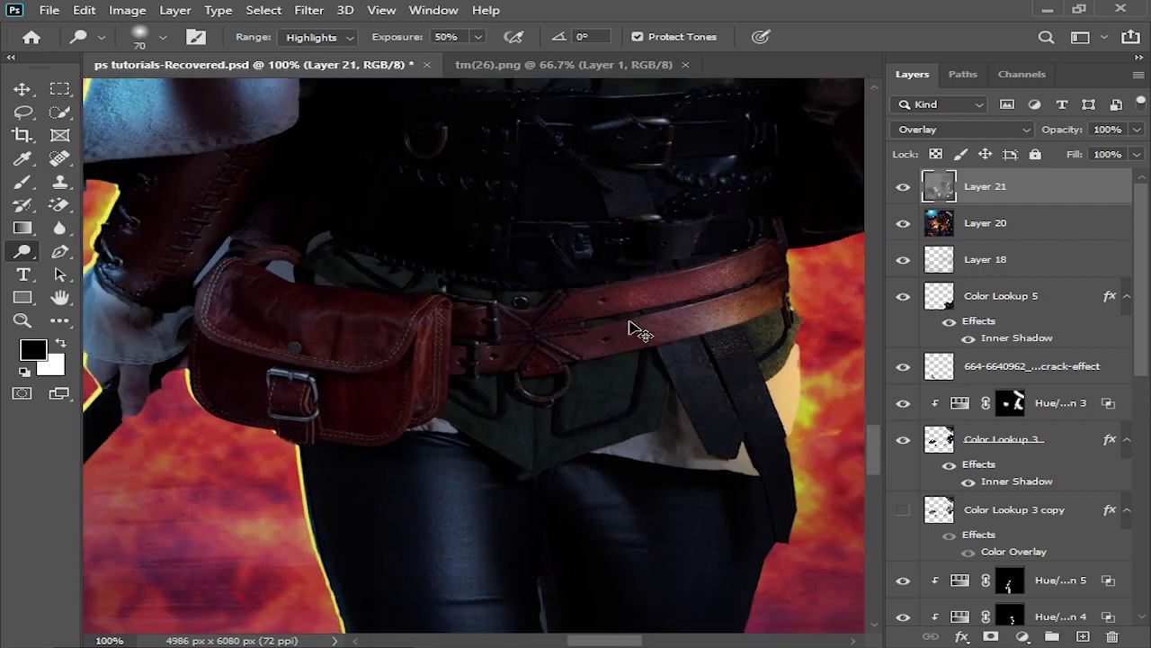
scroll(638, 332, down, 2)
key(bracketright)
key(bracketright)
key(bracketright)
key(bracketleft)
key(bracketleft)
key(bracketleft)
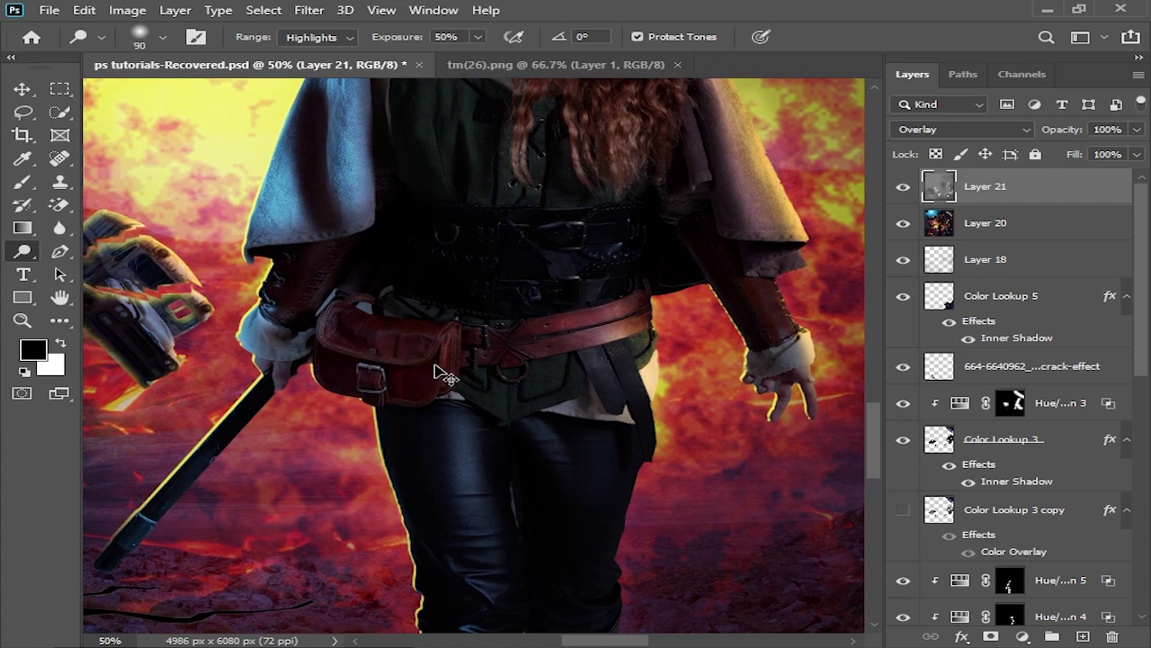
scroll(292, 315, up, 2)
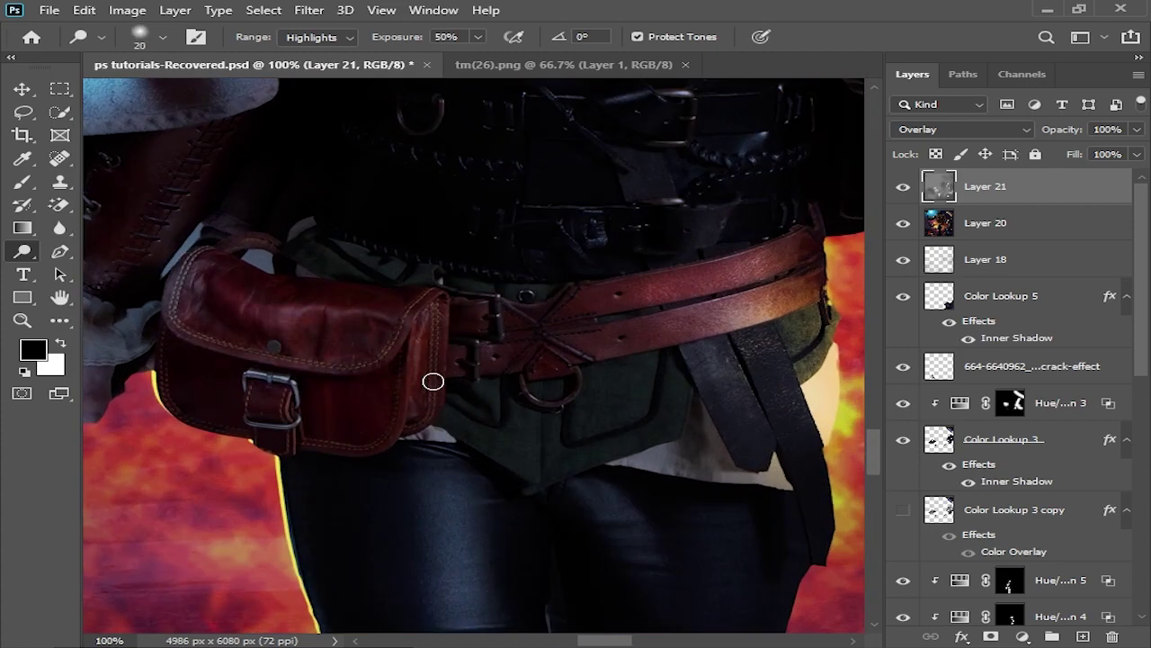
scroll(363, 468, up, 1)
Dodge the pouch's right edge and the sleeve near the woman's wrist
key(bracketright)
key(bracketright)
drag(387, 306, 396, 360)
scroll(399, 460, down, 1)
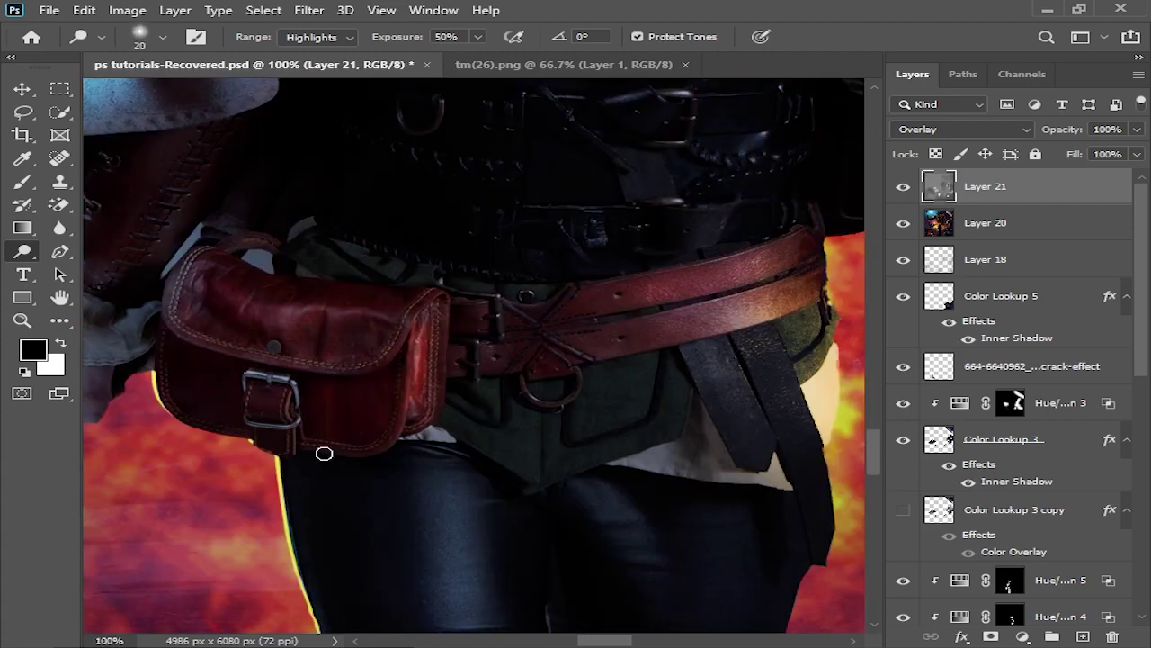
scroll(396, 415, down, 2)
scroll(399, 384, up, 2)
key(shift+o)
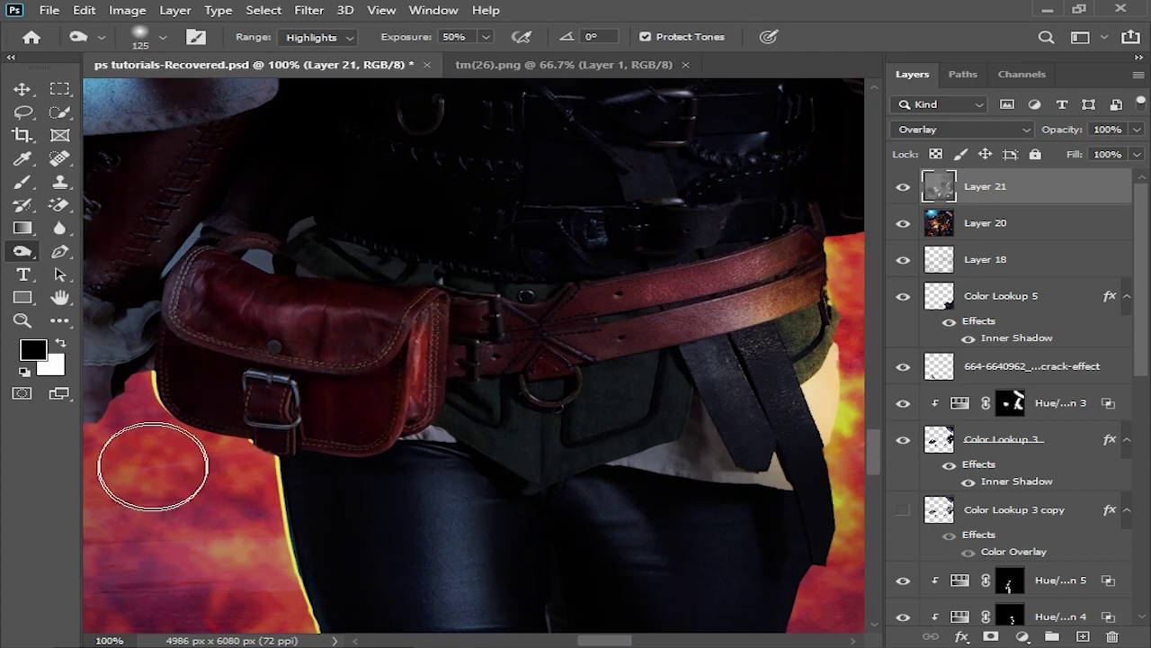
key(shift+o)
scroll(347, 396, down, 2)
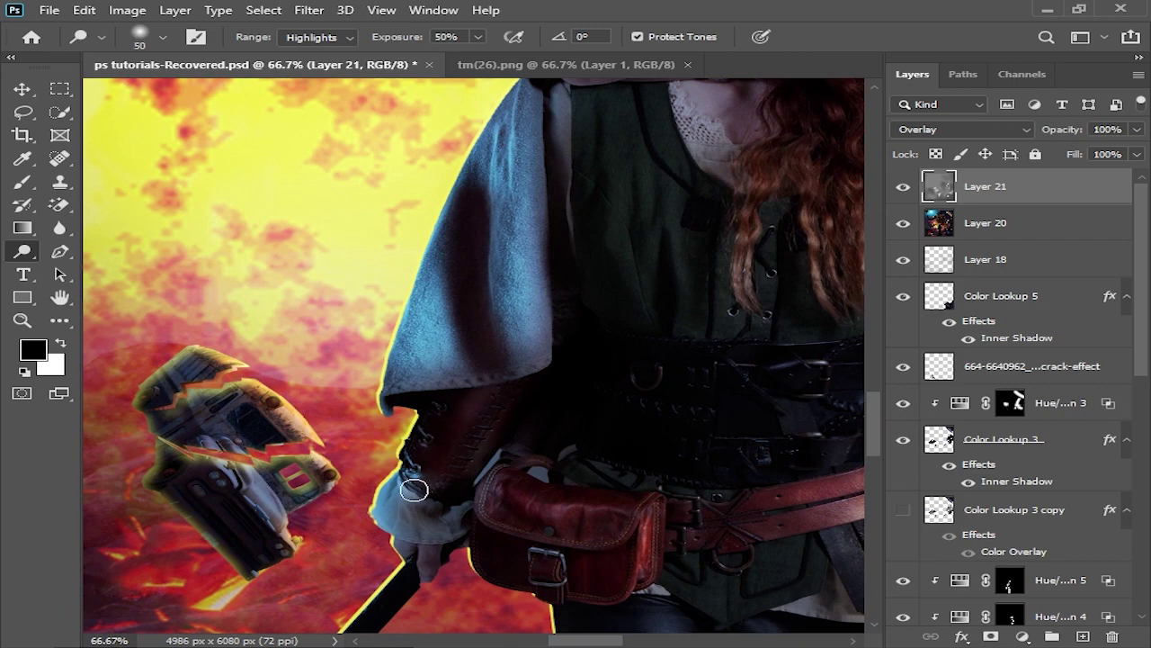
drag(414, 489, 400, 526)
Switch from the Burn tool to the Dodge tool and size the brush
scroll(457, 527, down, 6)
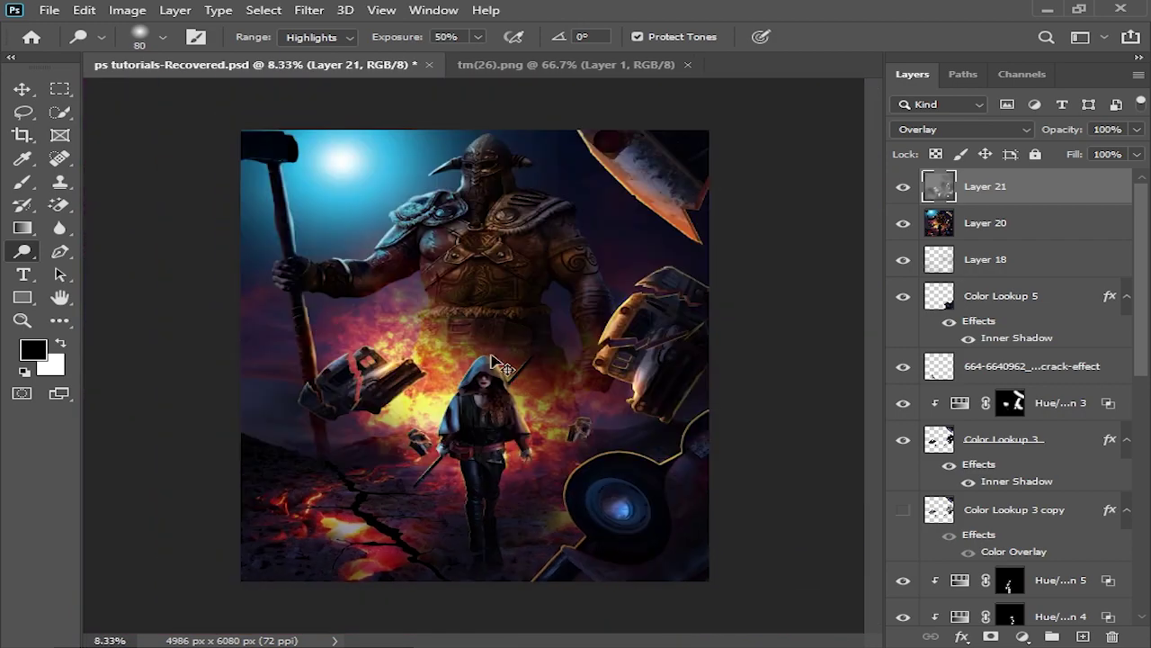
key(ctrl+minus)
key(ctrl+plus)
key(ctrl+plus)
key(ctrl+plus)
right_click(23, 251)
click(99, 274)
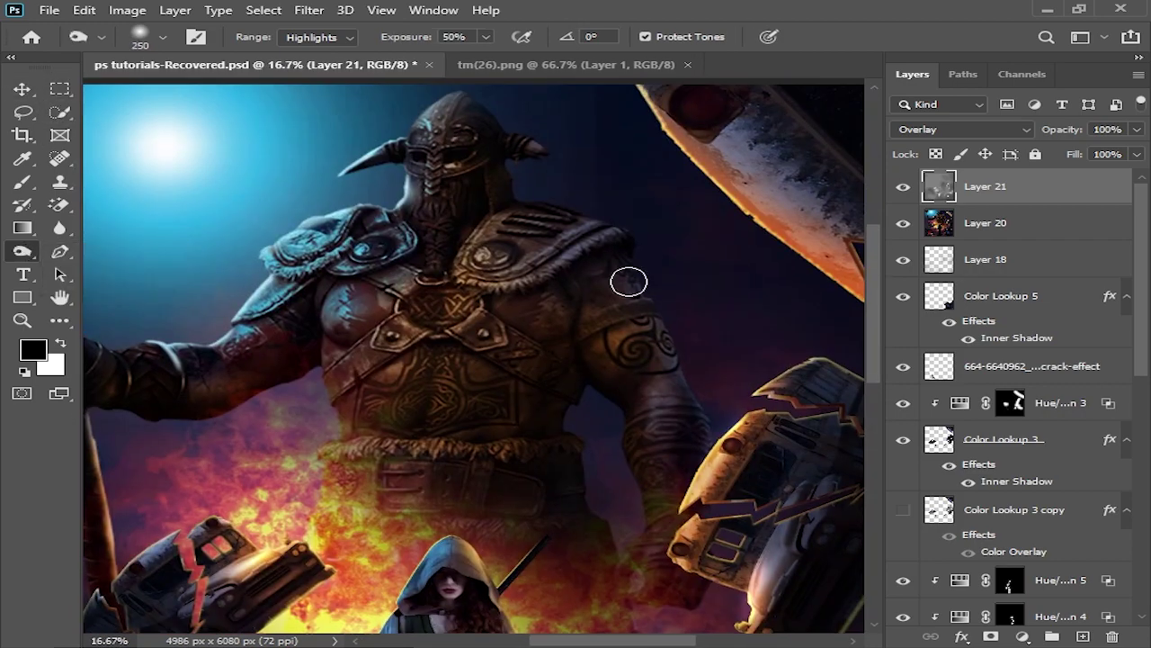
key(bracketright)
key(bracketright)
key(bracketright)
key(ctrl+minus)
right_click(22, 251)
click(99, 256)
key(ctrl+plus)
key(ctrl+plus)
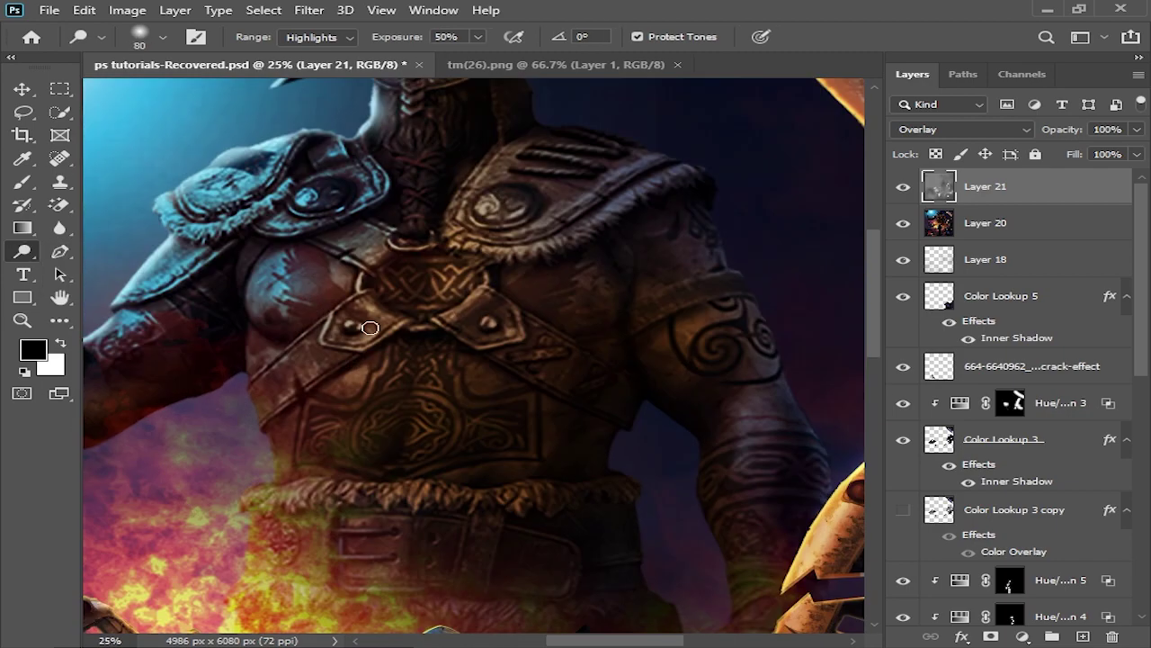
Dodge the warrior's chest strap, shoulder emblem and chest with a 500 brush
drag(369, 327, 580, 224)
key(bracketright)
key(bracketright)
key(bracketright)
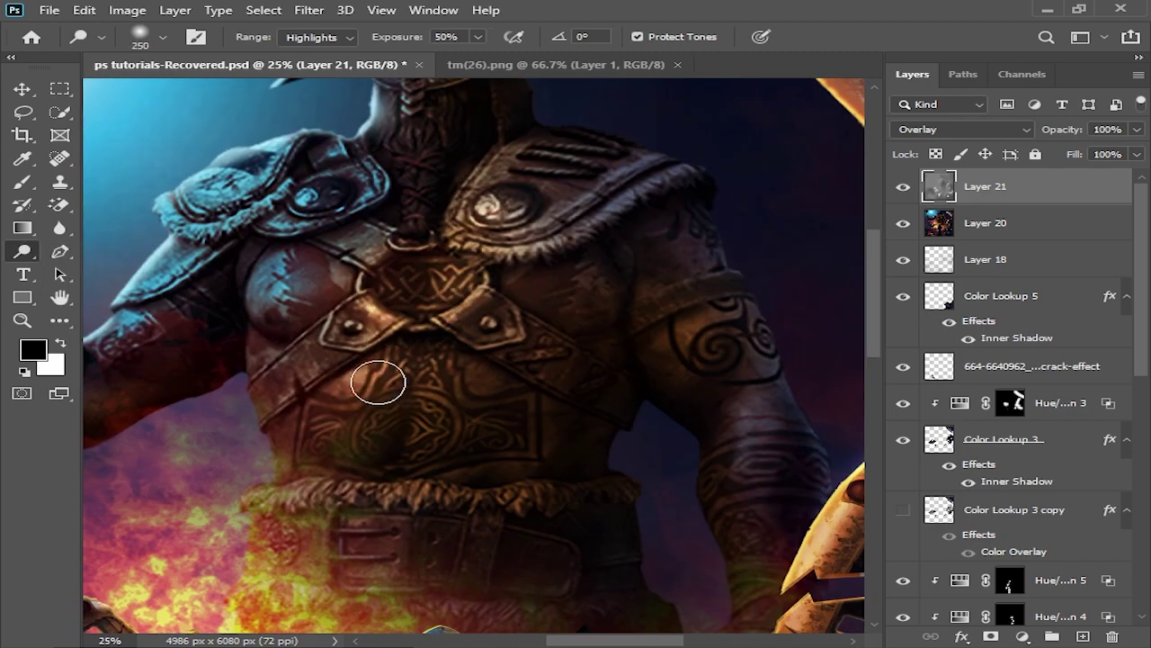
key(ctrl+minus)
key(bracketright)
key(bracketright)
key(bracketright)
drag(462, 489, 424, 373)
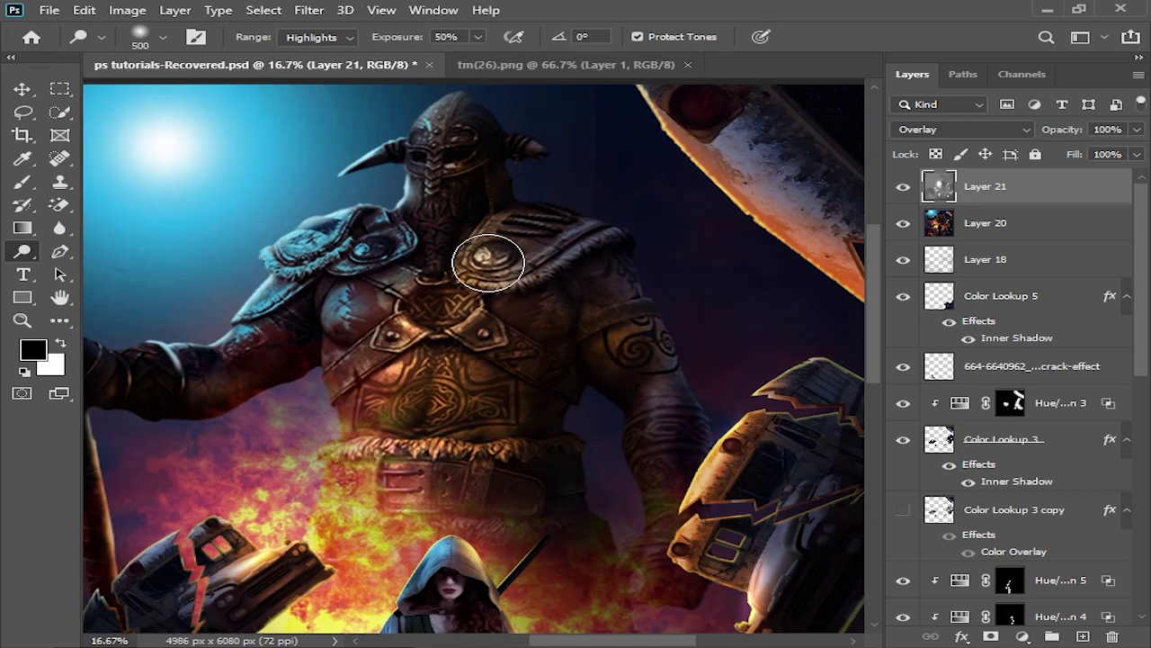
Dodge the warrior's helmet with a brush shrunk to 150, then zoom out
key(ctrl+minus)
key(bracketleft)
key(bracketleft)
key(bracketleft)
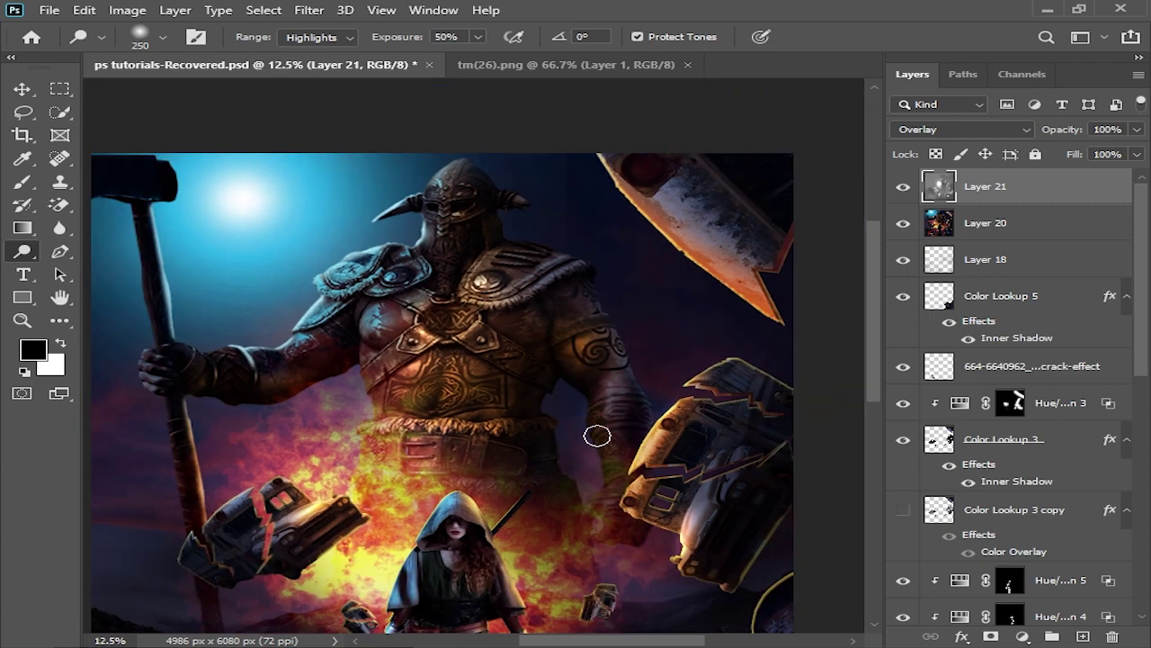
key(ctrl+minus)
key(ctrl+plus)
key(ctrl+plus)
key(ctrl+plus)
key(bracketleft)
key(bracketleft)
key(bracketleft)
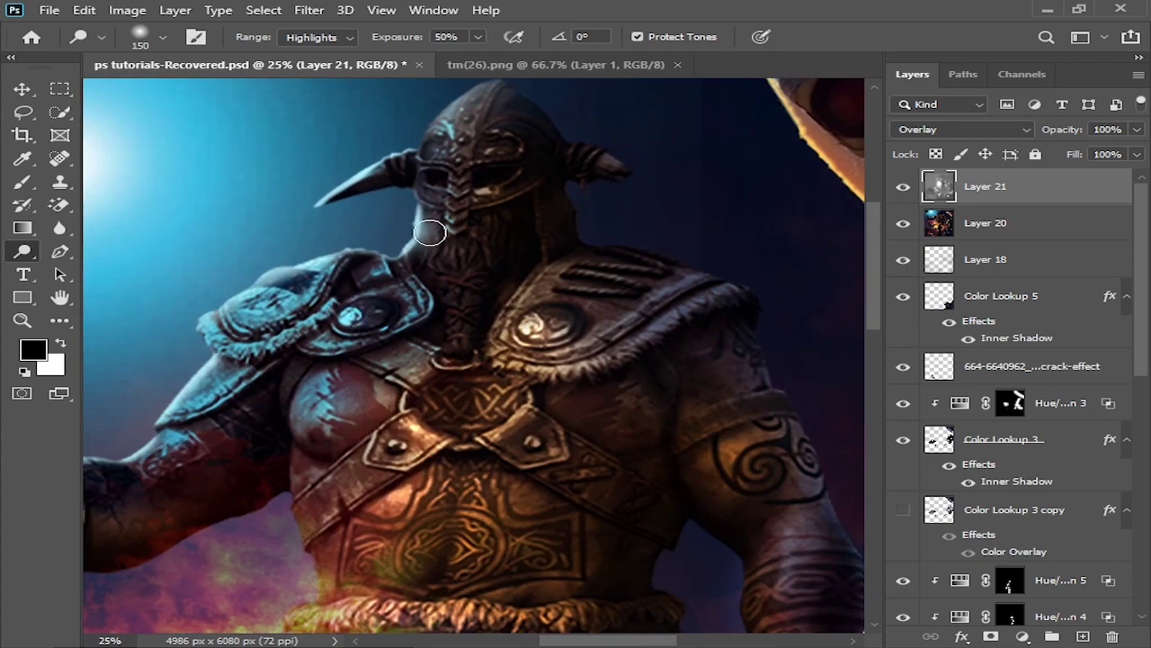
key(ctrl+plus)
key(bracketleft)
key(bracketleft)
key(bracketleft)
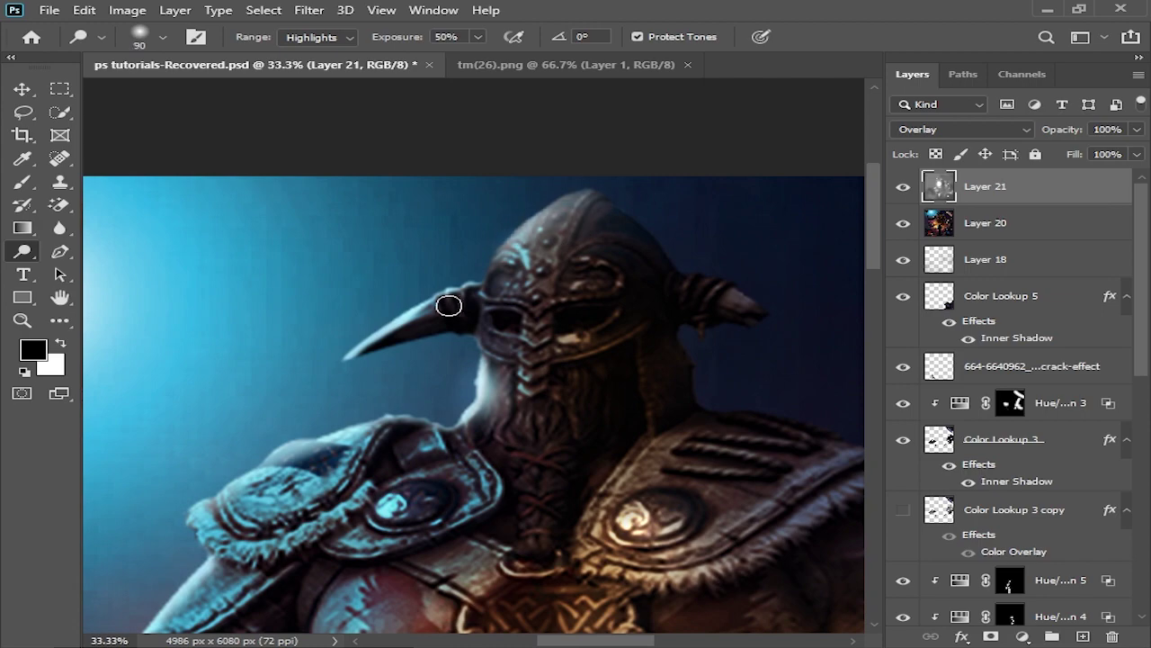
key(ctrl+minus)
key(bracketright)
key(bracketright)
key(bracketright)
key(ctrl+minus)
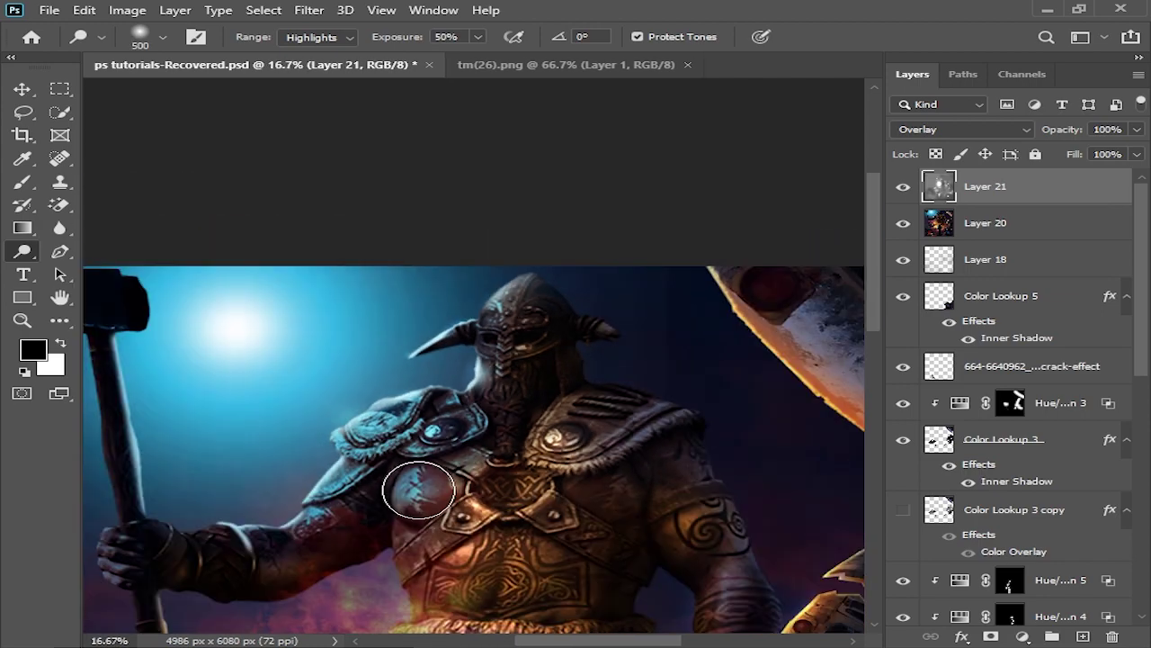
key(ctrl+minus)
key(ctrl+minus)
key(ctrl+minus)
key(ctrl+minus)
Merge Layers 20 and 21 into a single Layer 21
key(v)
click(751, 235)
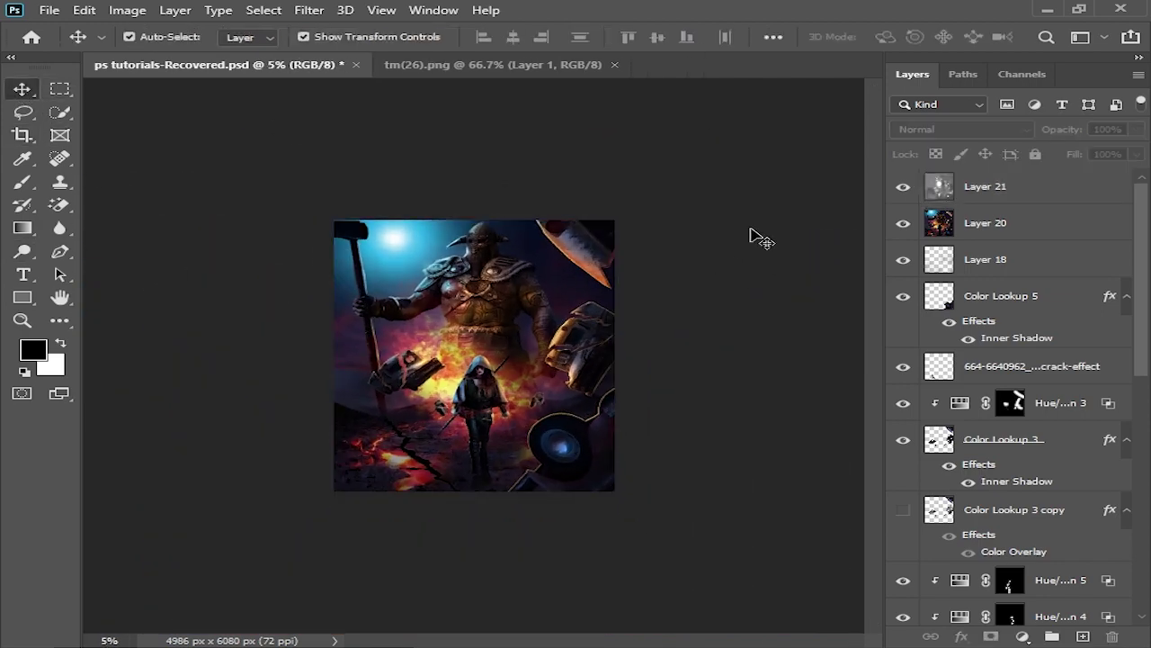
key(ctrl+plus)
key(ctrl+plus)
key(ctrl+plus)
key(ctrl+minus)
key(ctrl+minus)
key(ctrl+minus)
key(alt+period)
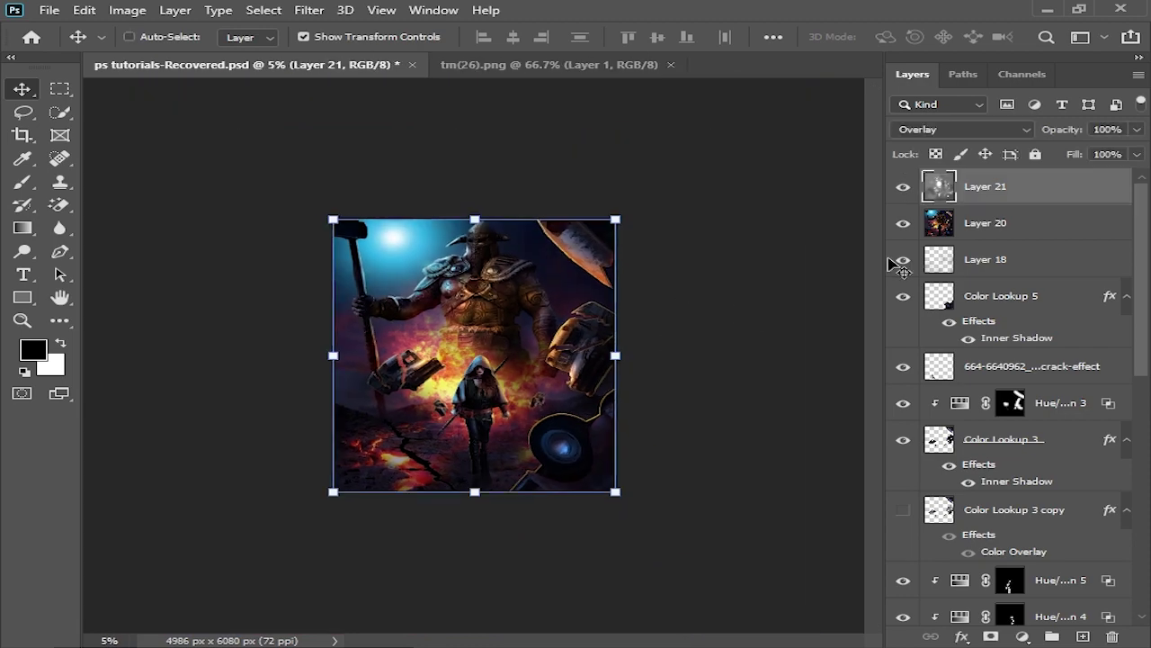
key(ctrl+plus)
key(alt+shift+bracketleft)
key(ctrl+e)
key(ctrl+plus)
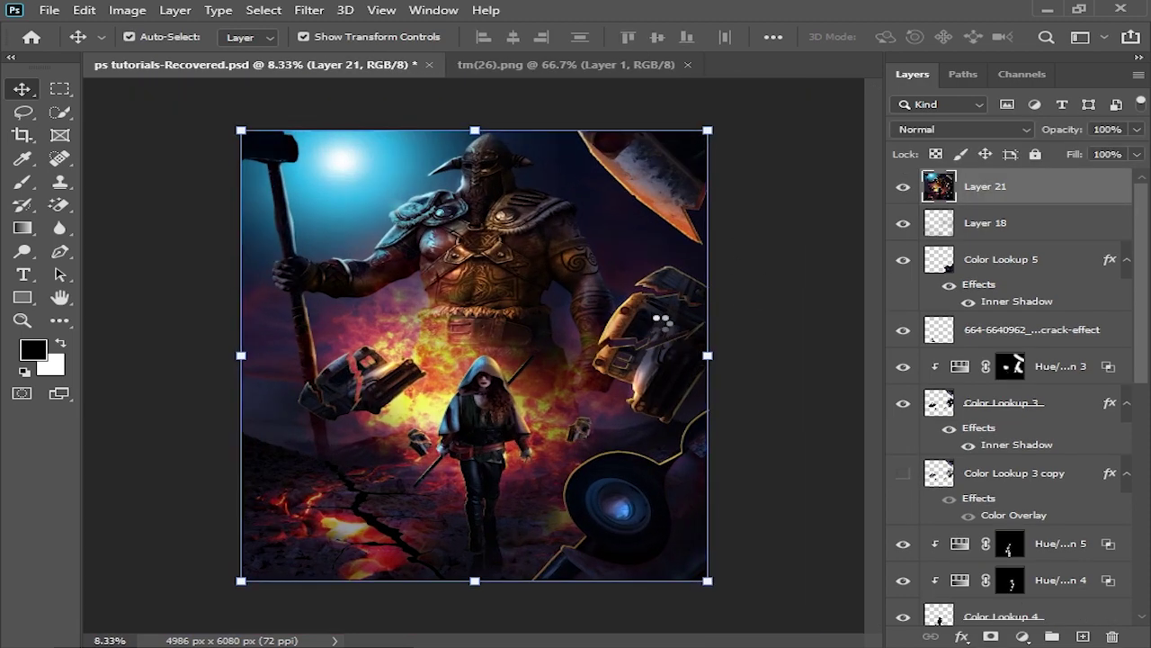
In the Camera Raw Filter, raise Contrast to +19 and Clarity to +26
key(ctrl+shift+a)
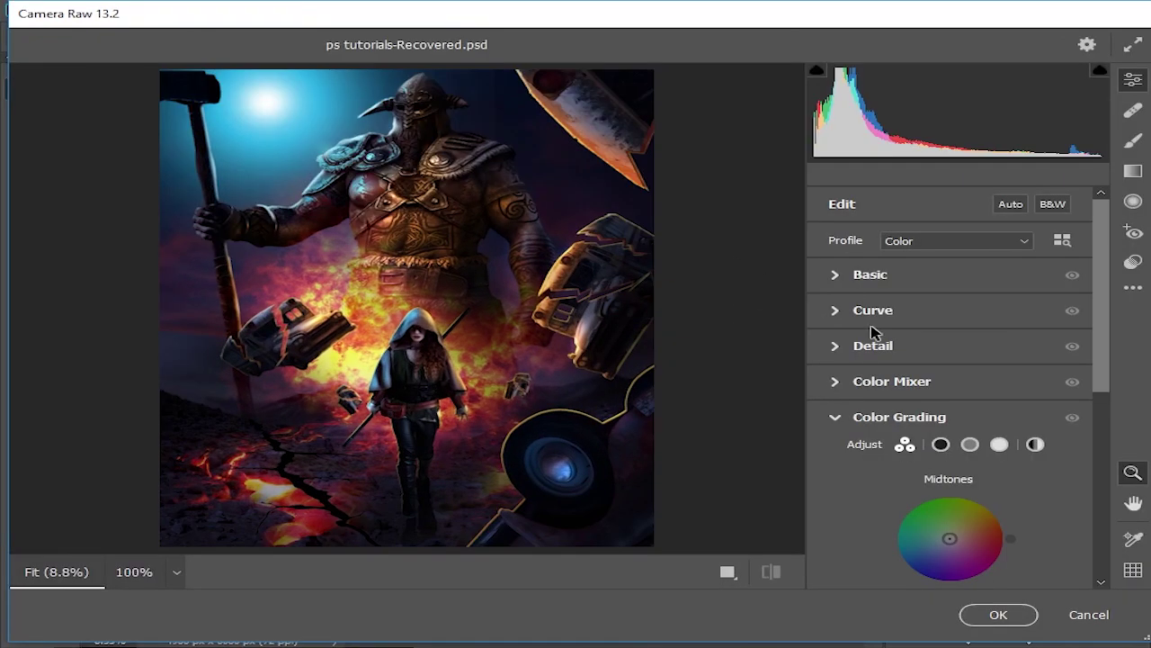
key(ctrl+plus)
mouse_move(949, 371)
mouse_down()
mouse_move(972, 371)
mouse_move(920, 399)
mouse_move(987, 423)
mouse_up()
key(ctrl+minus)
key(ctrl+minus)
key(ctrl+plus)
scroll(988, 423, down, 1)
drag(949, 509, 969, 509)
Color grade with blue-purple midtones, neutral shadows and warm red highlights, then apply
key(ctrl+minus)
scroll(912, 429, down, 3)
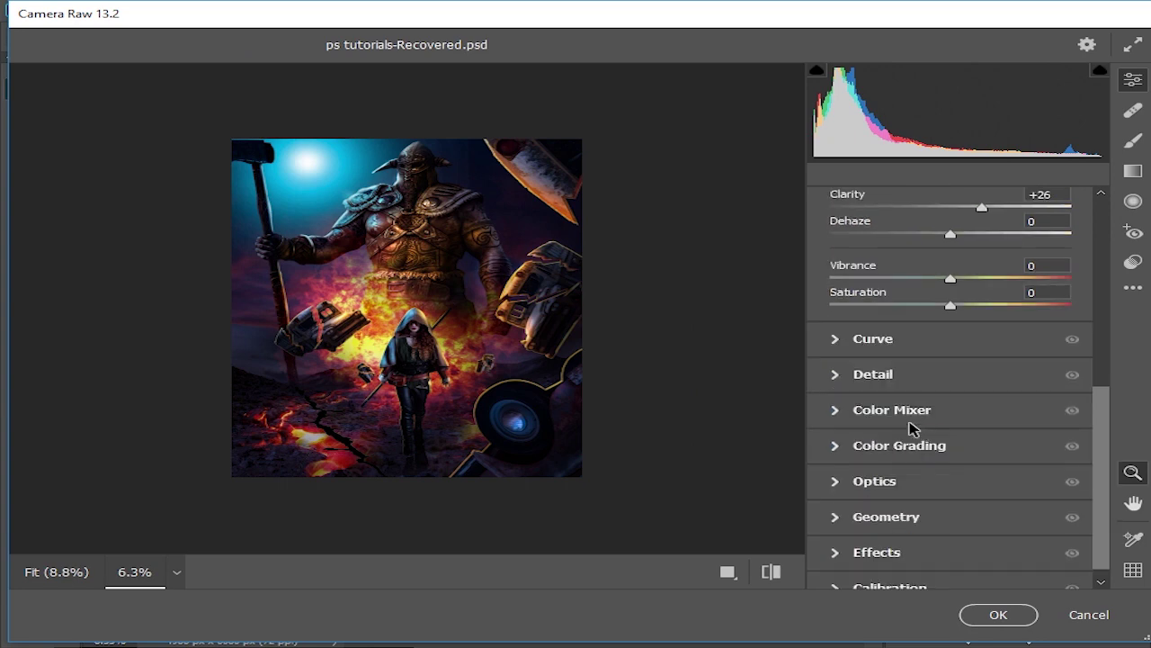
click(900, 444)
scroll(870, 441, down, 3)
key(ctrl+plus)
key(ctrl+minus)
drag(949, 239, 938, 256)
mouse_move(878, 383)
mouse_down()
mouse_move(913, 375)
mouse_move(881, 389)
mouse_up()
key(ctrl+plus)
drag(938, 256, 941, 260)
key(ctrl+minus)
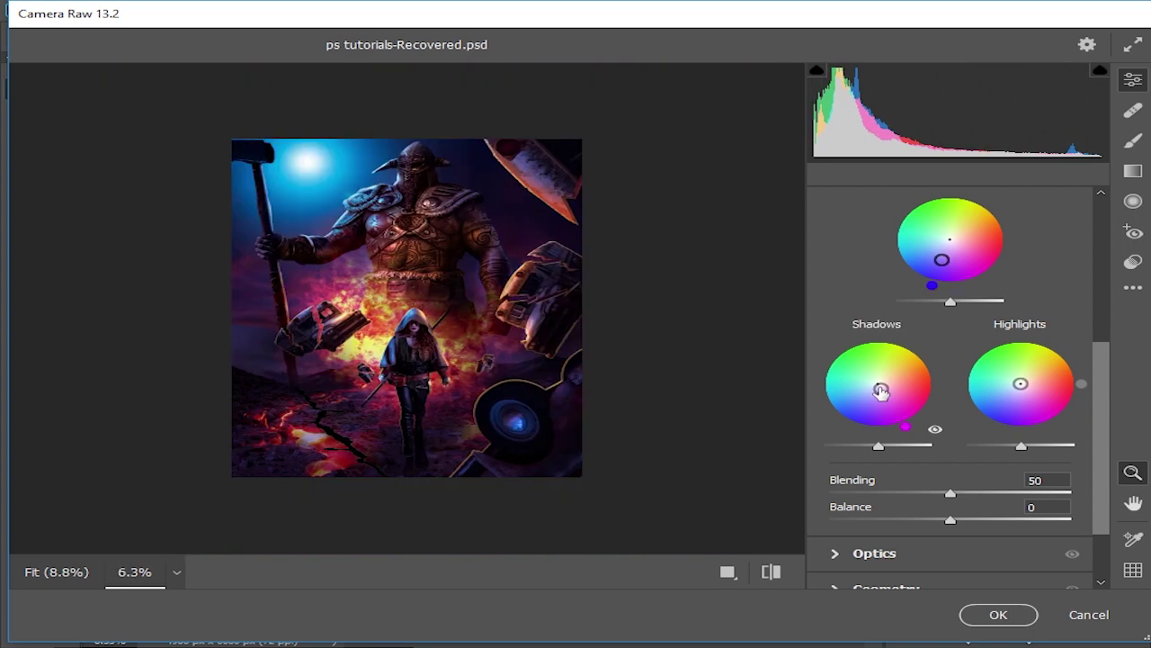
drag(881, 392, 877, 383)
key(ctrl+plus)
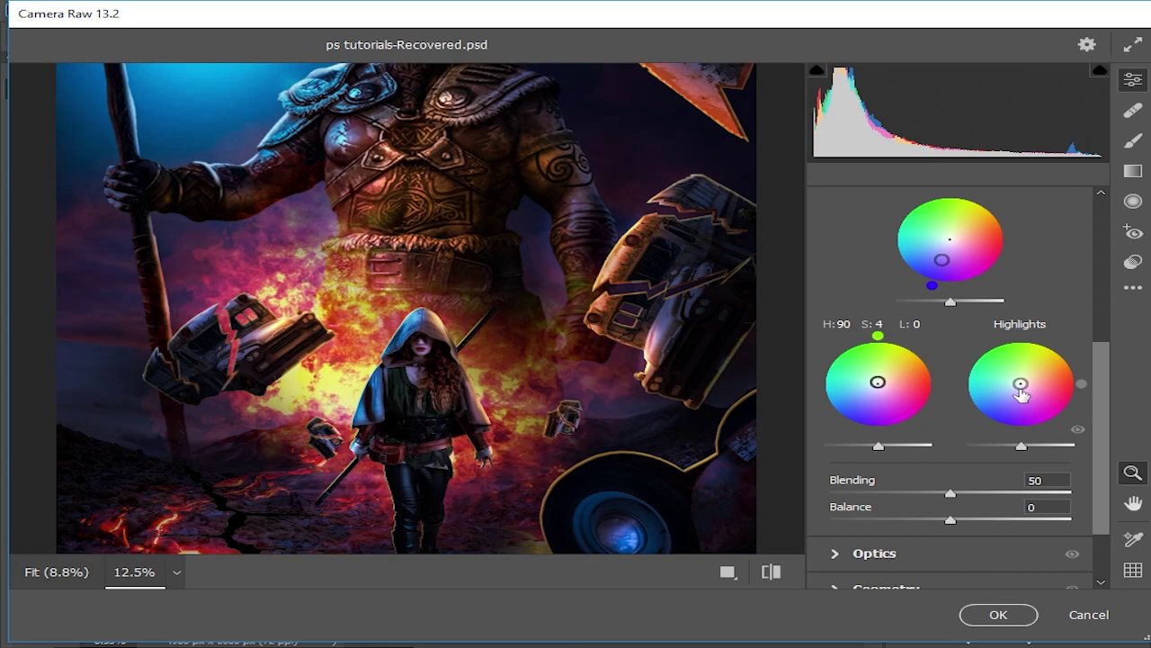
drag(1020, 385, 1040, 388)
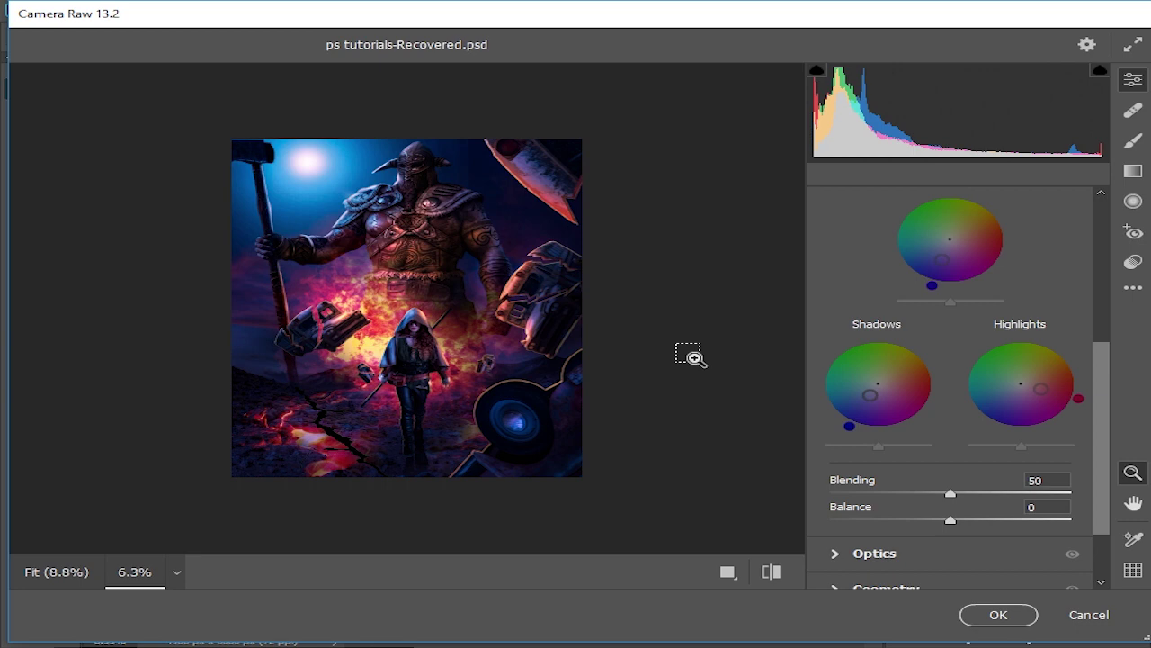
key(Return)
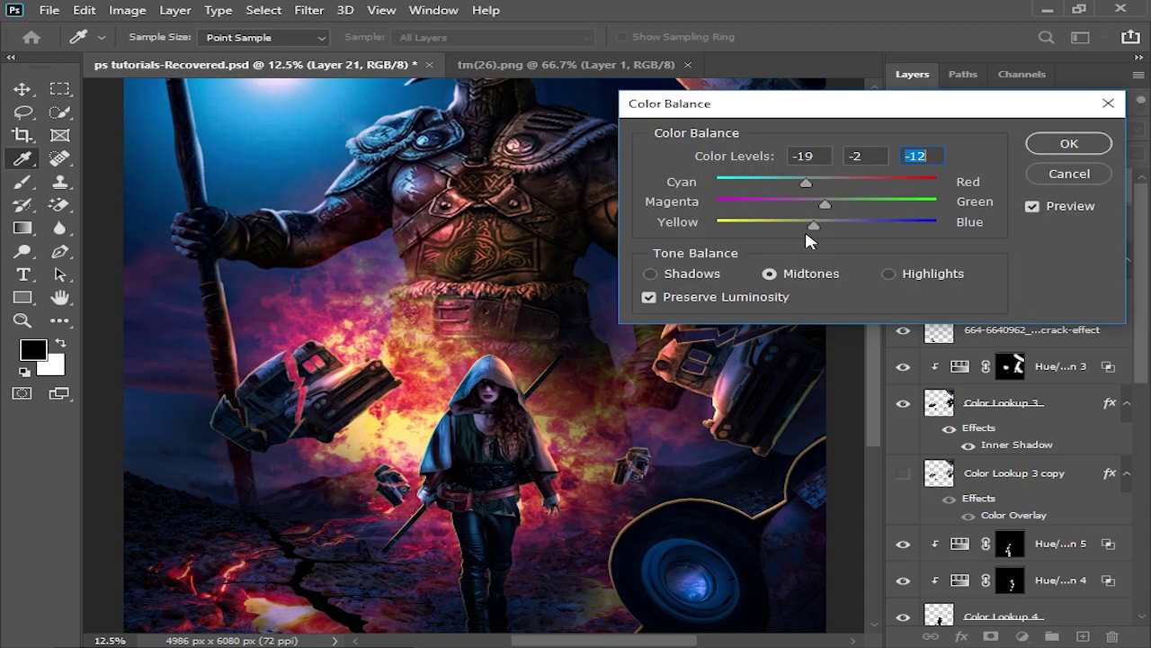
Tint Color Balance shadows toward green and blue; add a Channel Mixer mixing green and blue into Red
click(649, 273)
drag(827, 183, 838, 225)
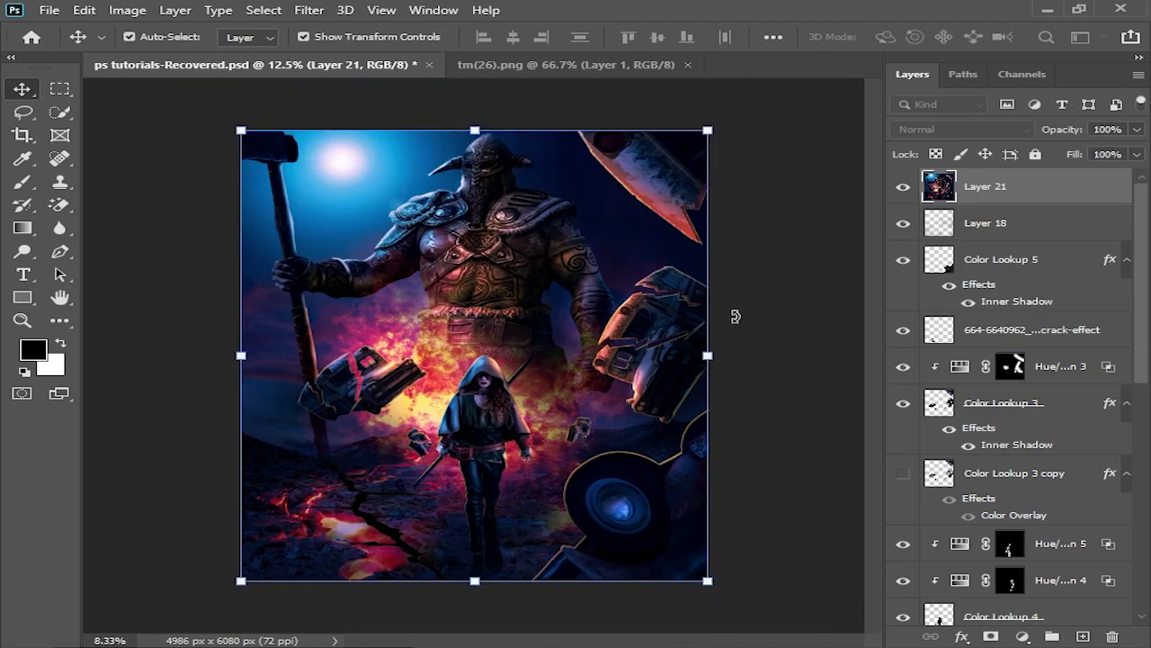
click(1023, 636)
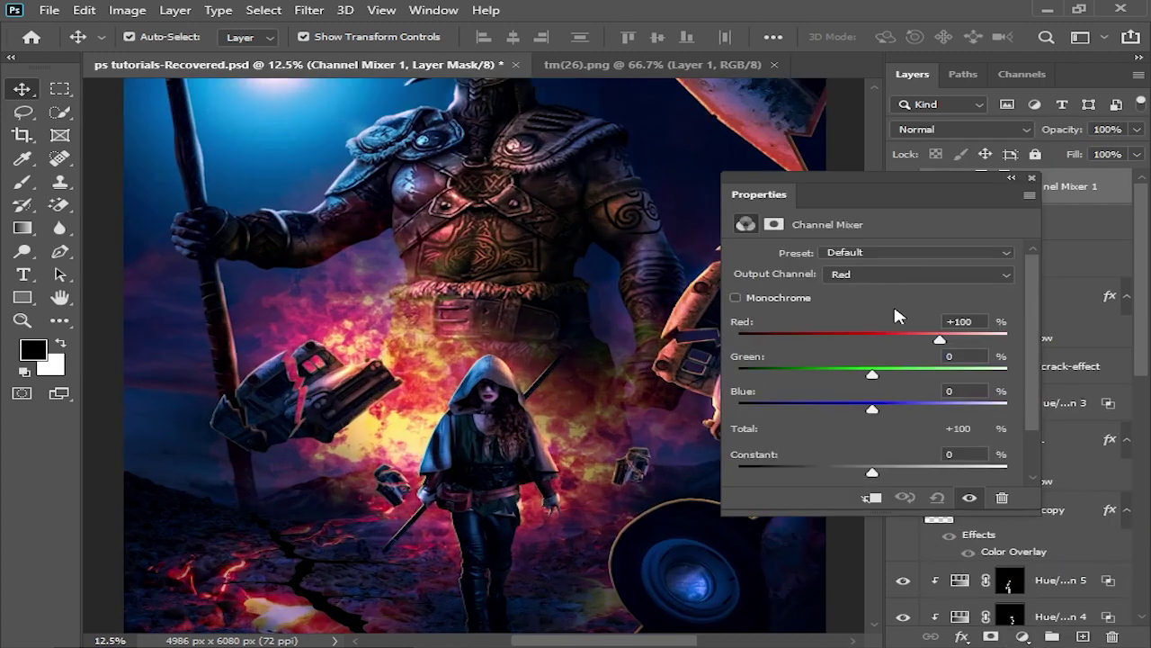
drag(871, 373, 886, 409)
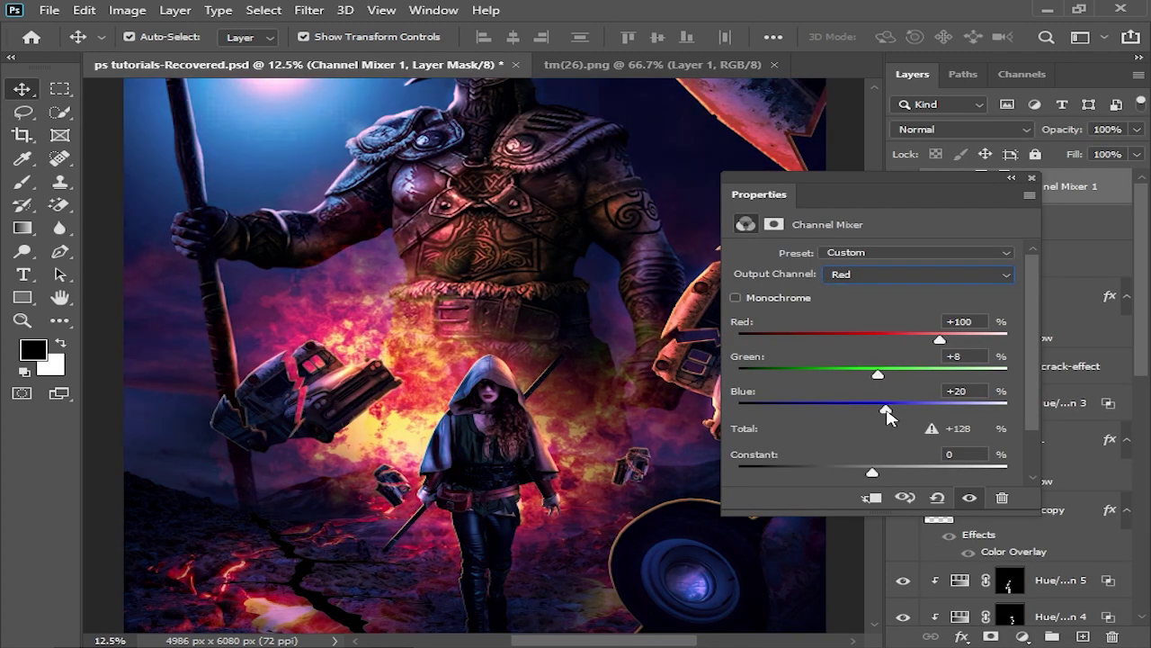
Mix red and blue into the Green channel and red into Blue
click(869, 275)
click(870, 293)
drag(871, 338, 881, 340)
drag(872, 410, 881, 410)
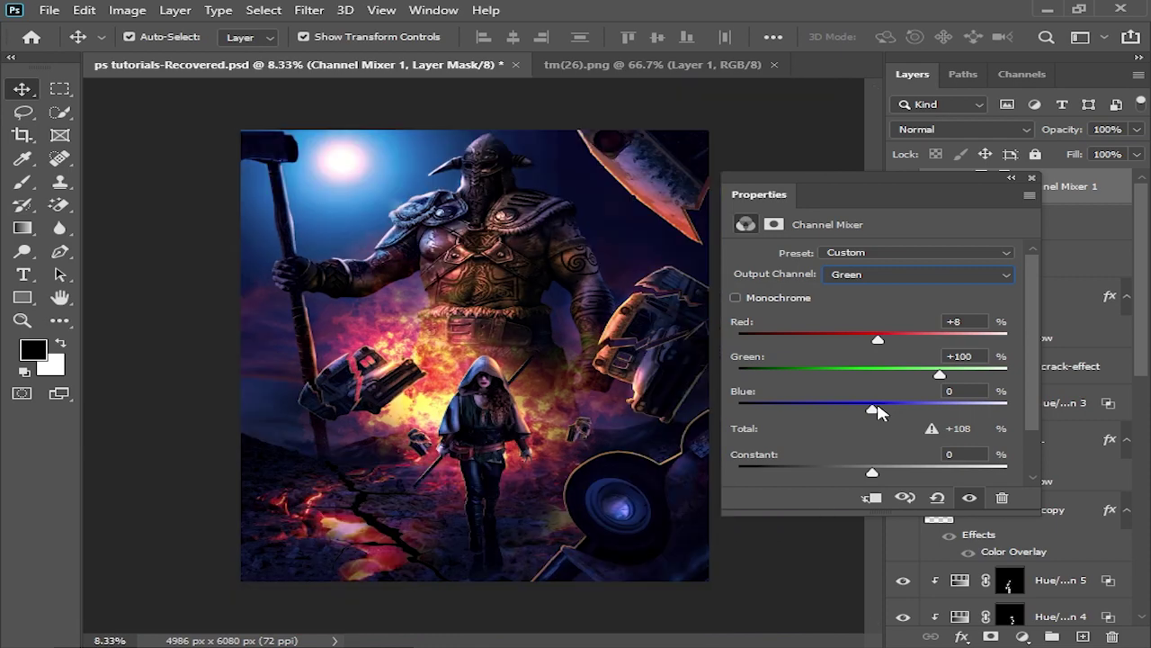
click(870, 274)
click(869, 320)
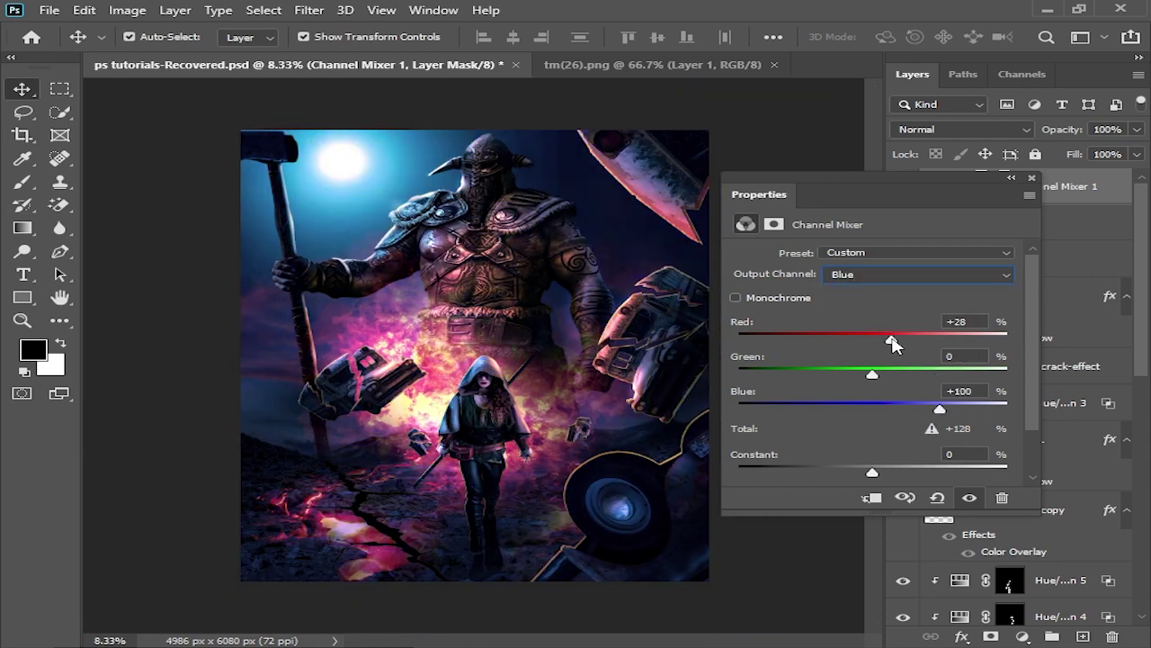
drag(871, 339, 864, 342)
click(1032, 178)
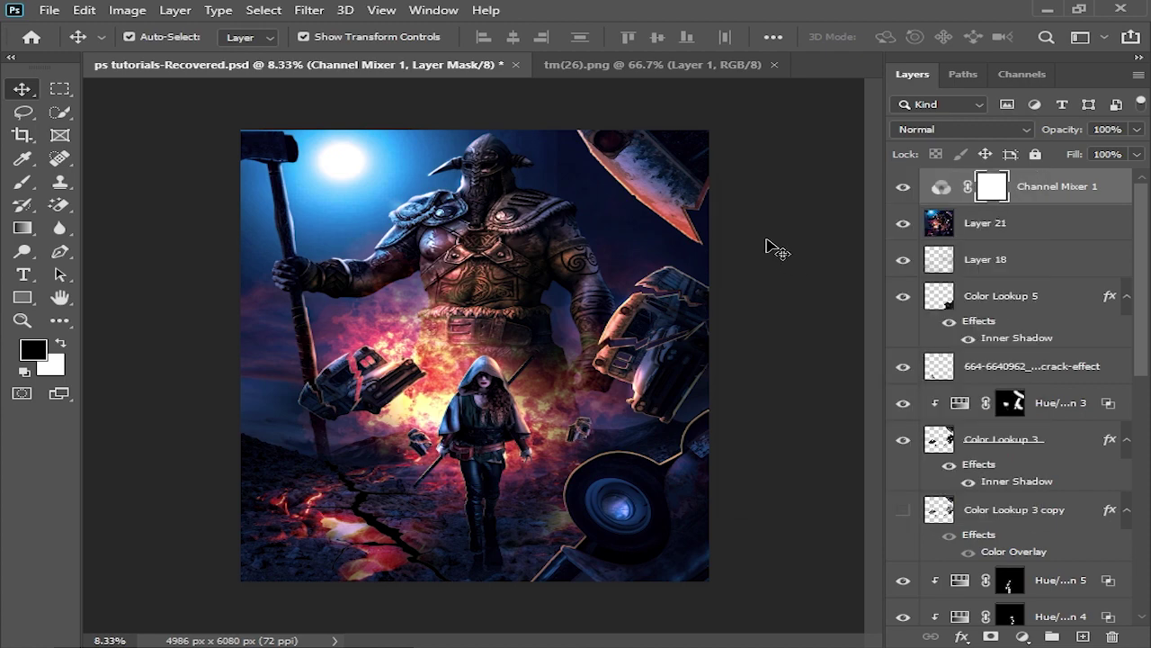
key(ctrl+minus)
key(ctrl+minus)
key(ctrl+minus)
key(ctrl+plus)
key(ctrl+plus)
key(ctrl+plus)
key(ctrl+plus)
key(ctrl+minus)
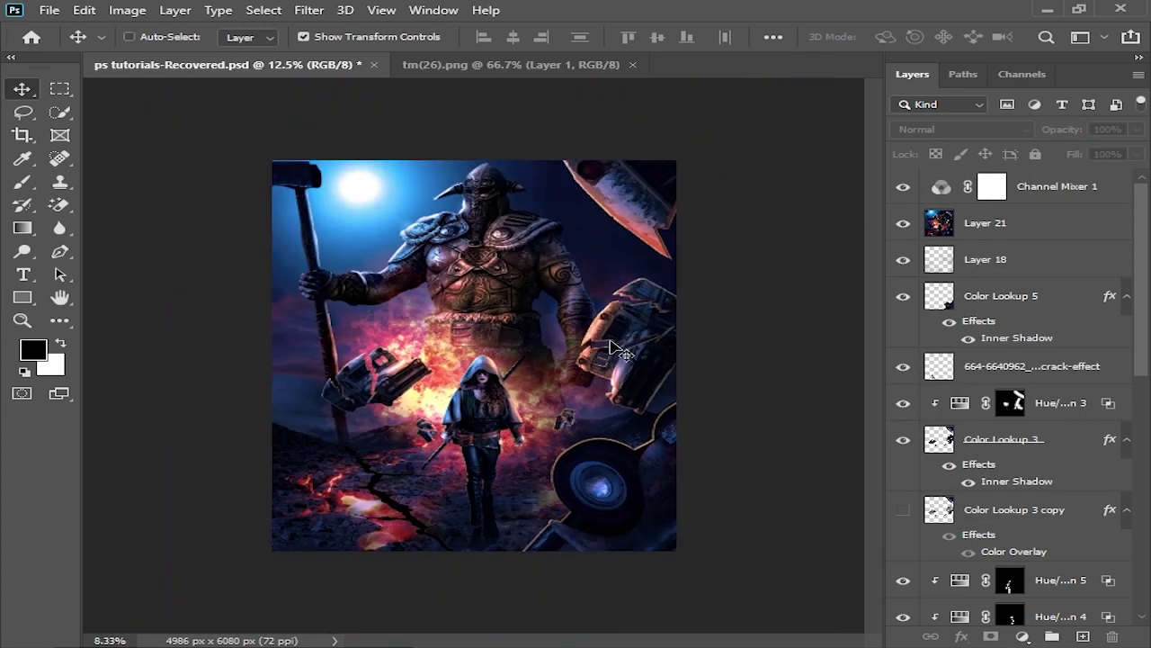